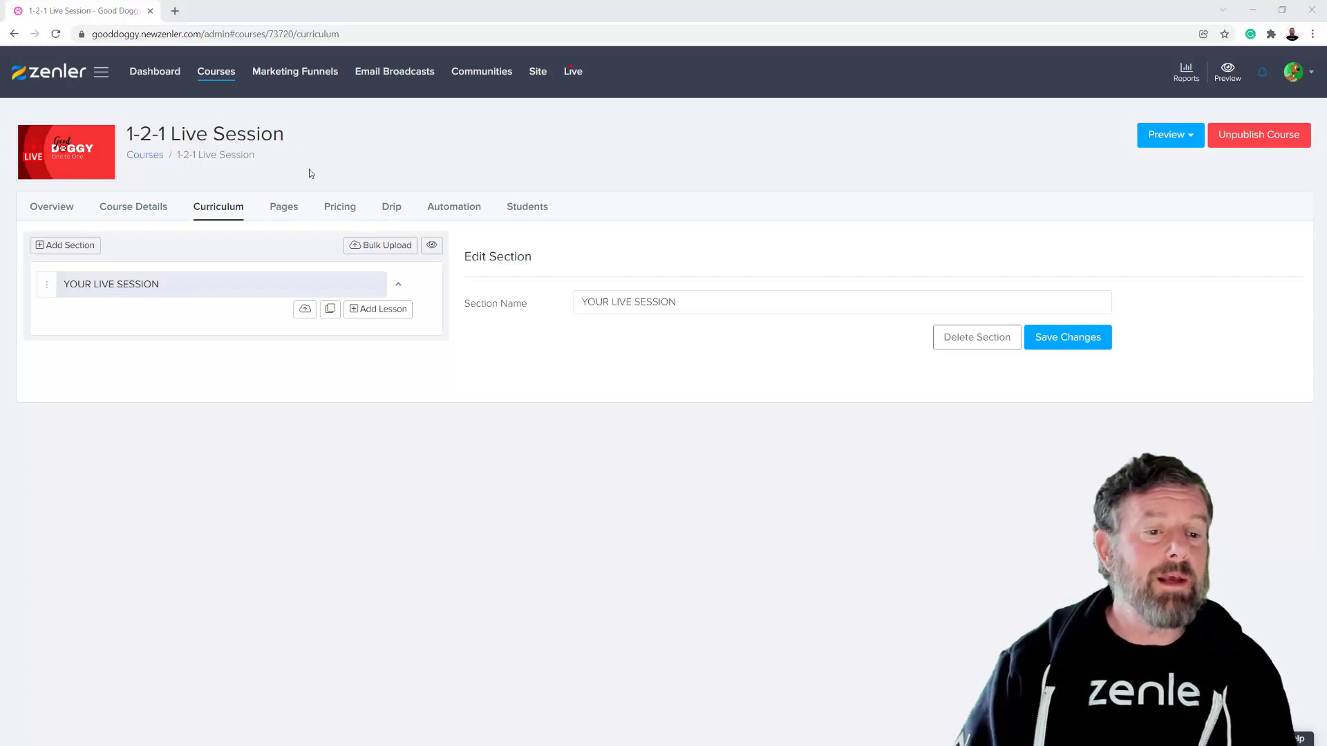
- View the curriculum of the 1-2-1 Live Session course and return to the list of all courses
click(219, 75)
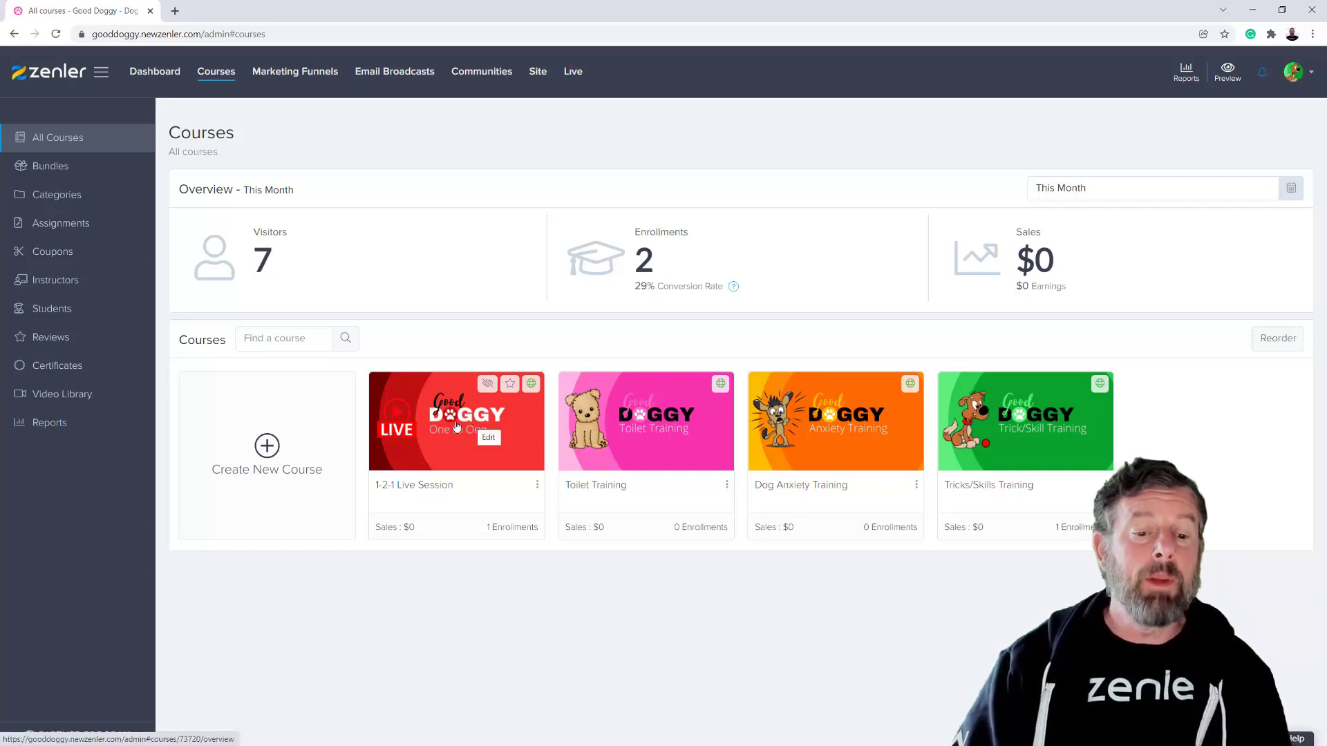
click(458, 443)
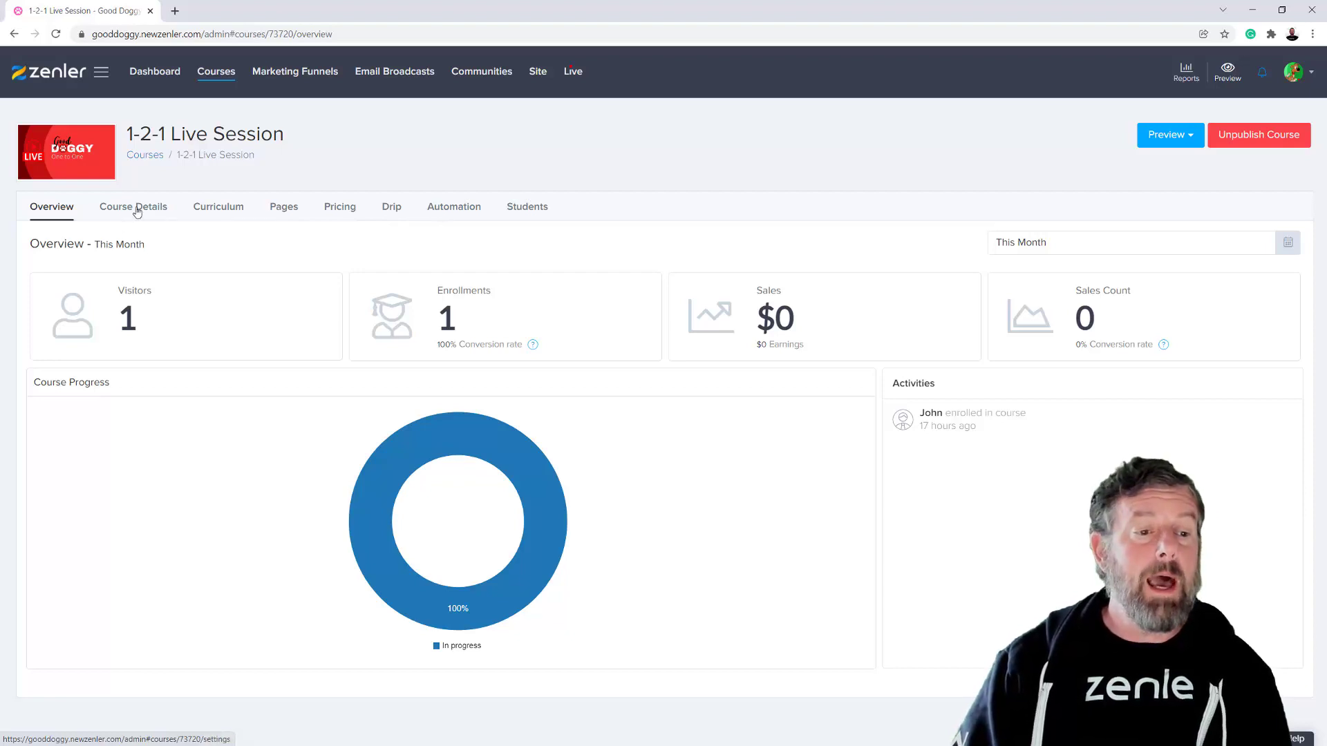
click(214, 208)
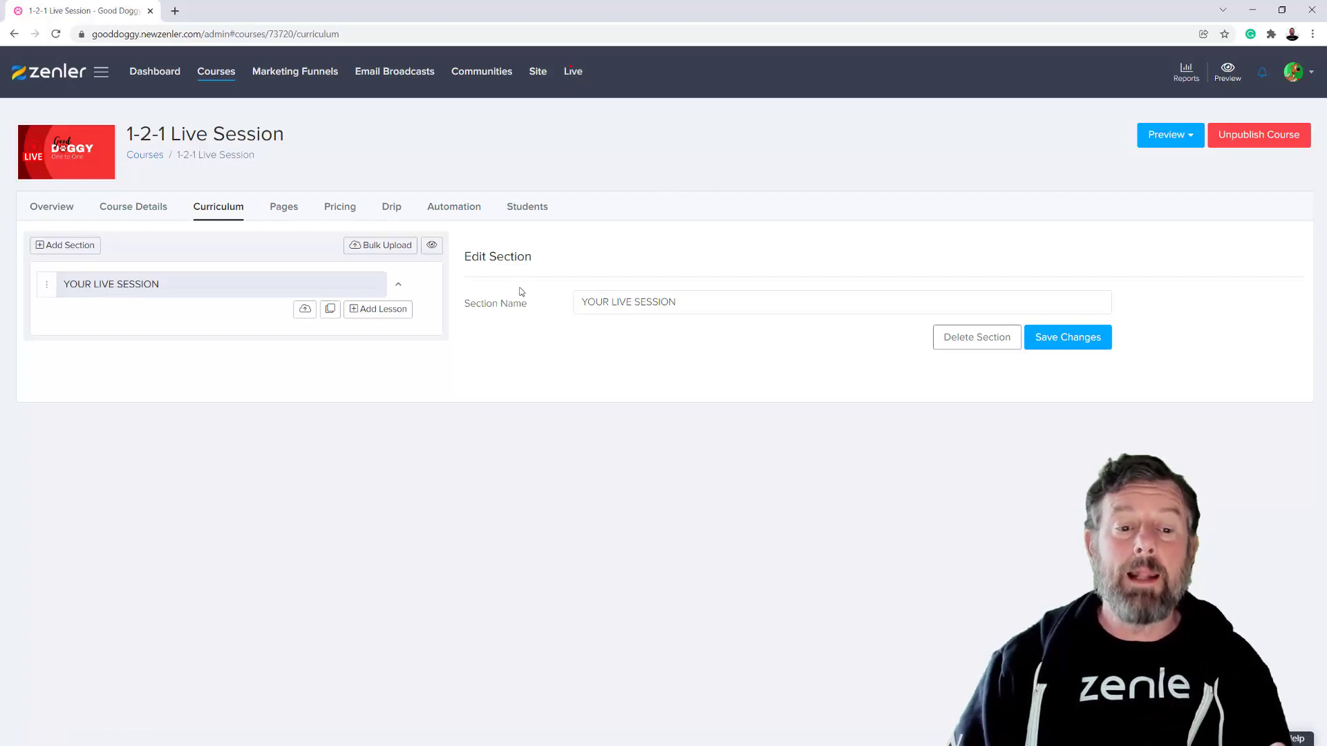
click(210, 72)
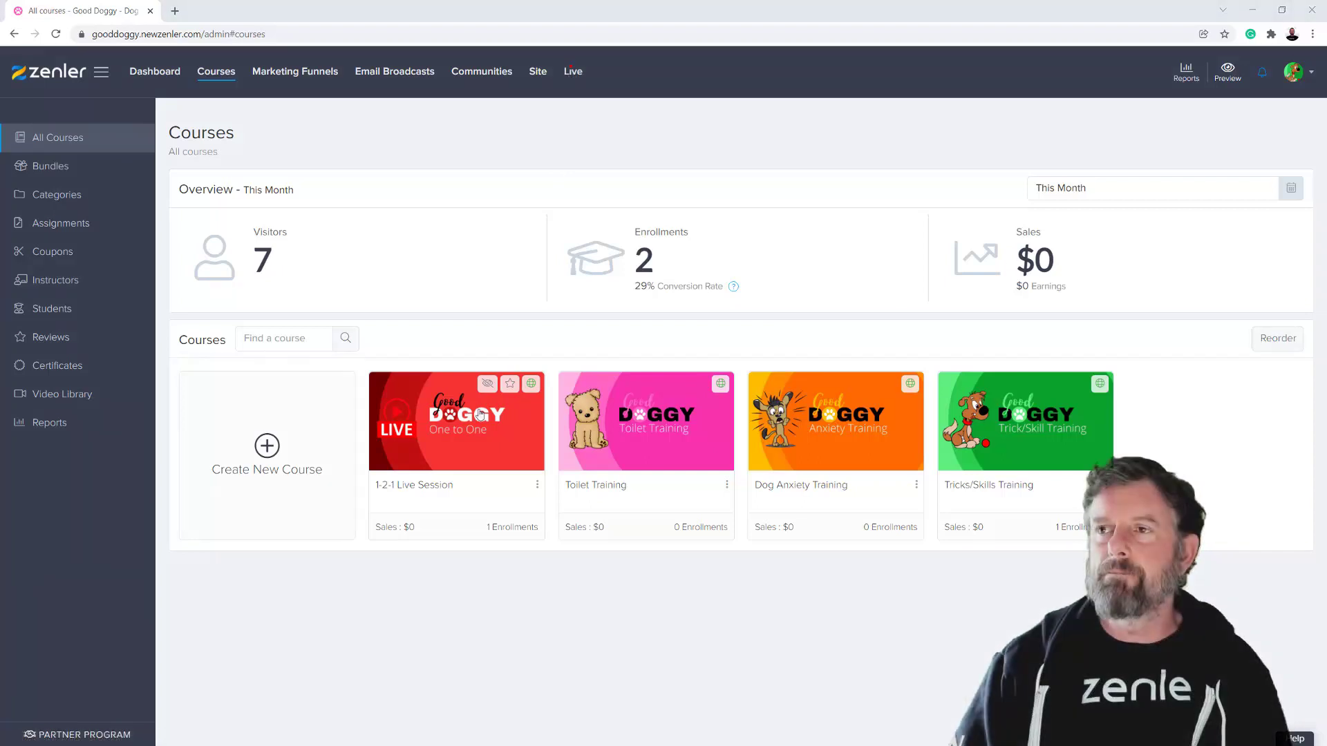
- Start creating a new live class and set its topic to LIVE WORKSHOP
click(572, 72)
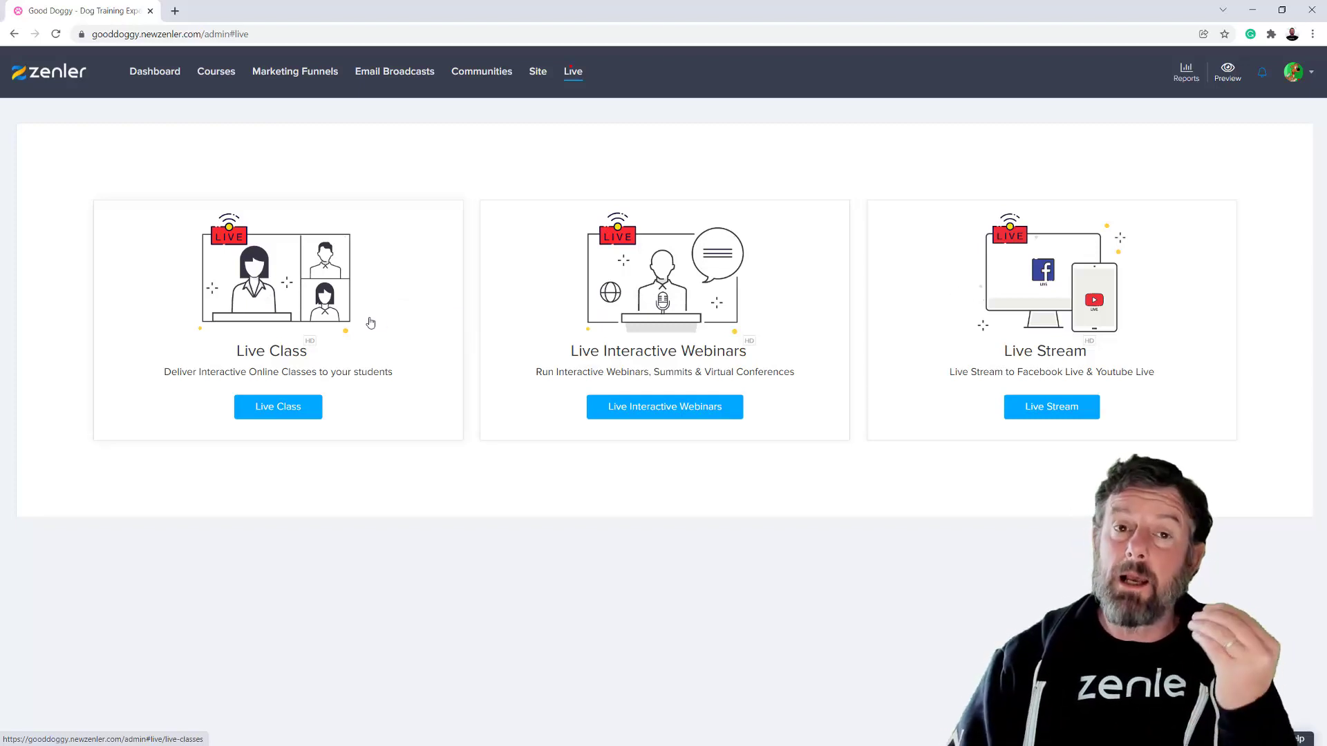
click(284, 408)
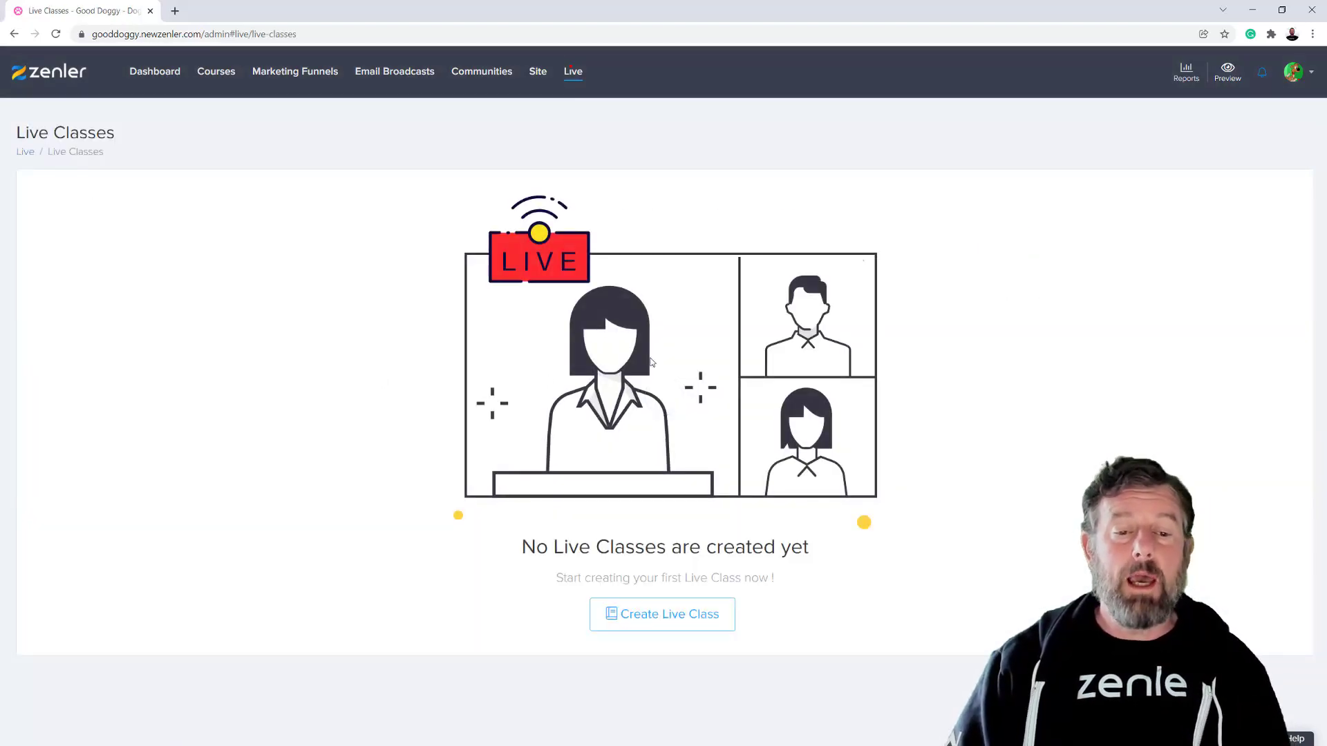
click(657, 617)
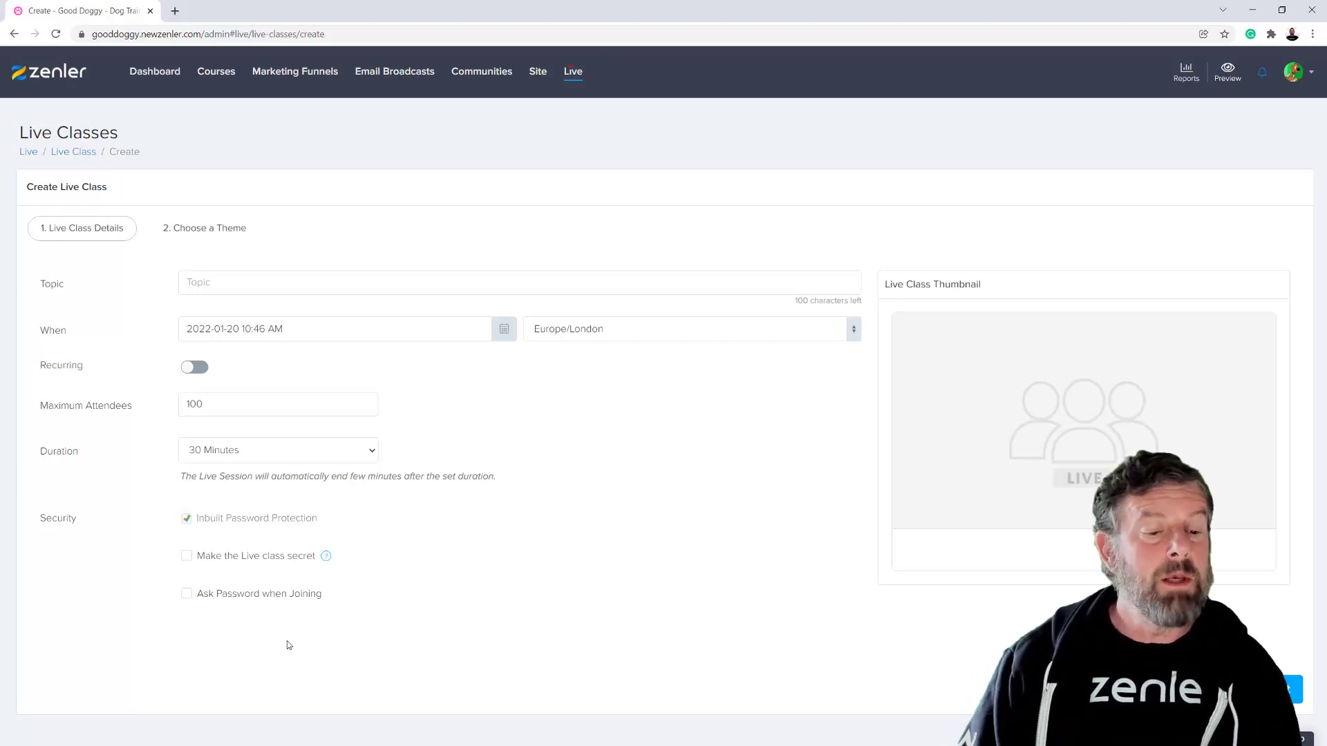
click(232, 278)
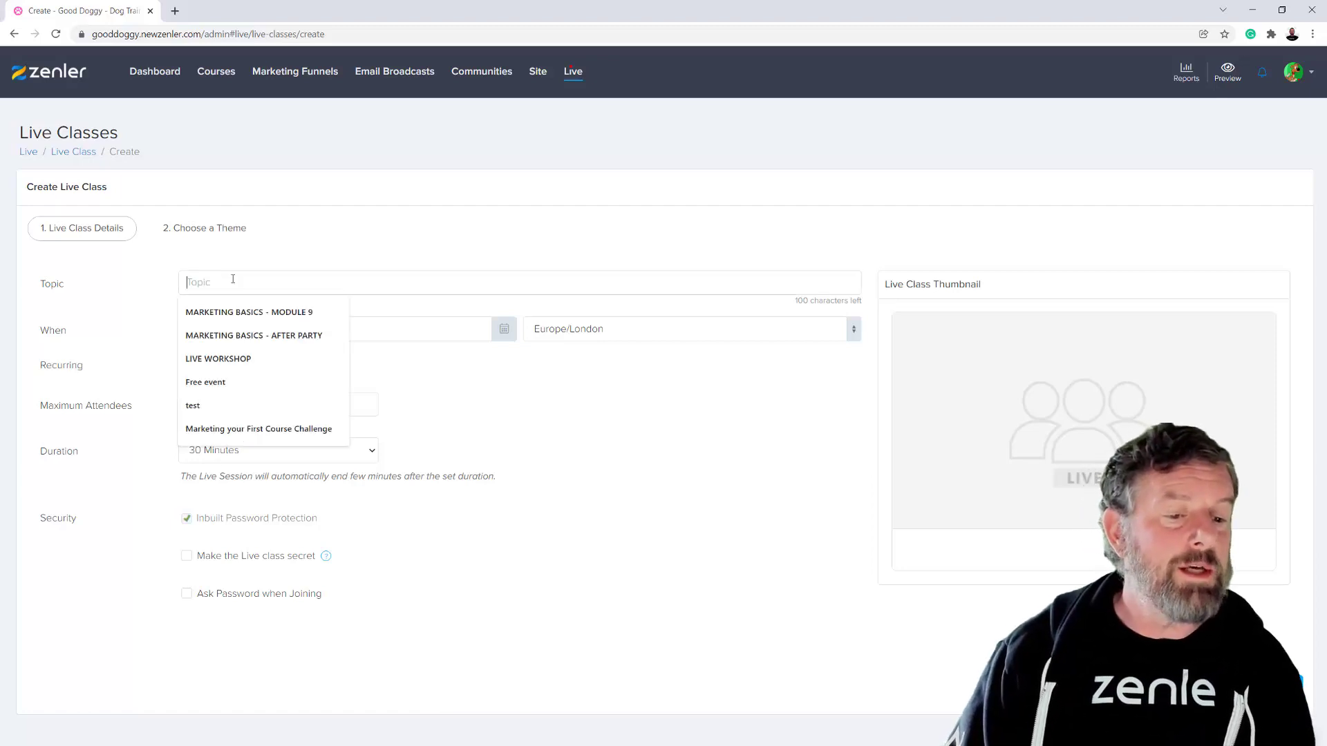
click(241, 361)
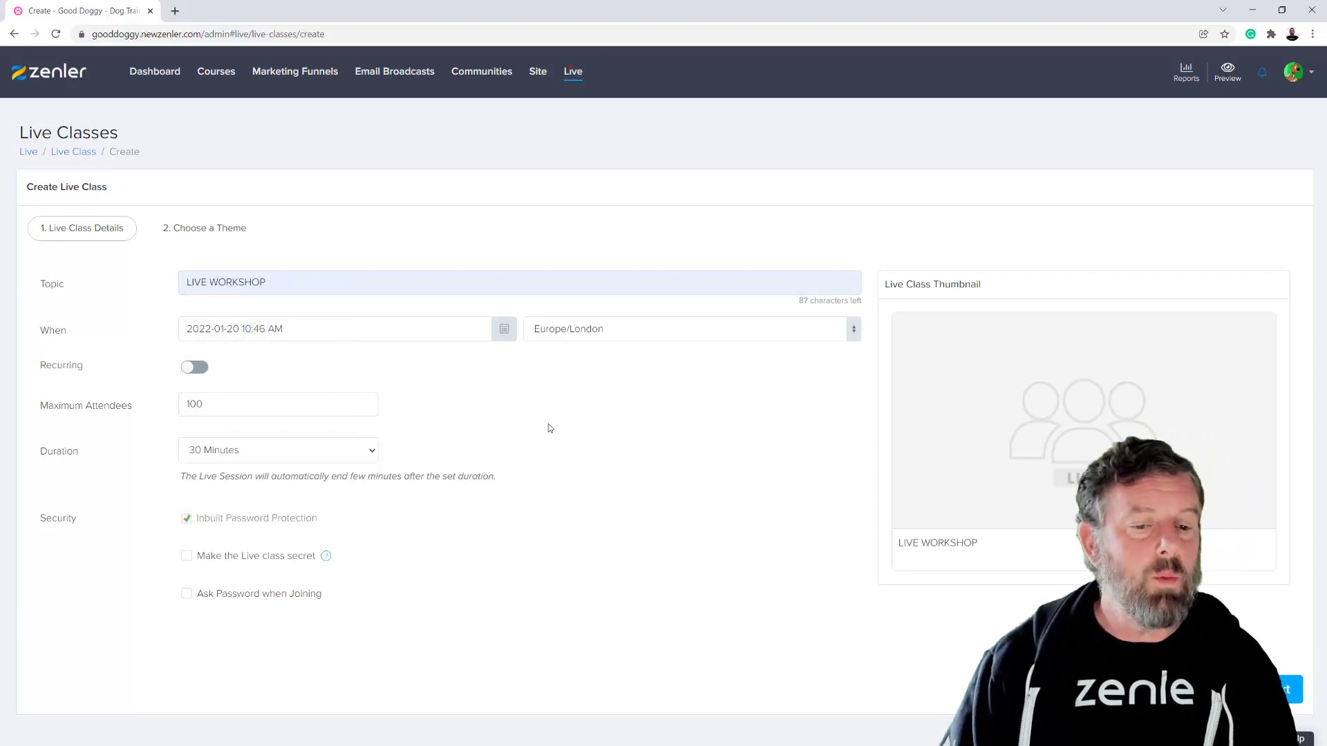
- Schedule the live class for 2022-01-22 at 12:00 PM
click(502, 335)
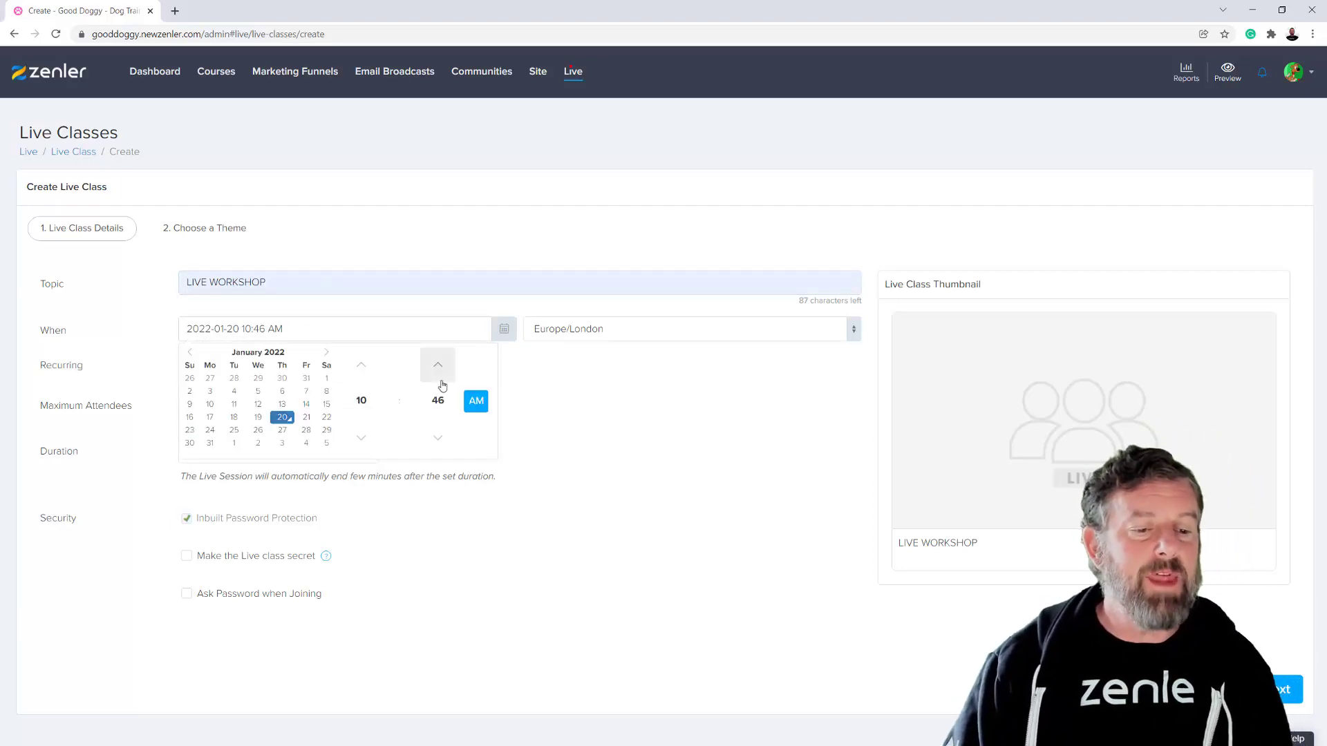
click(326, 418)
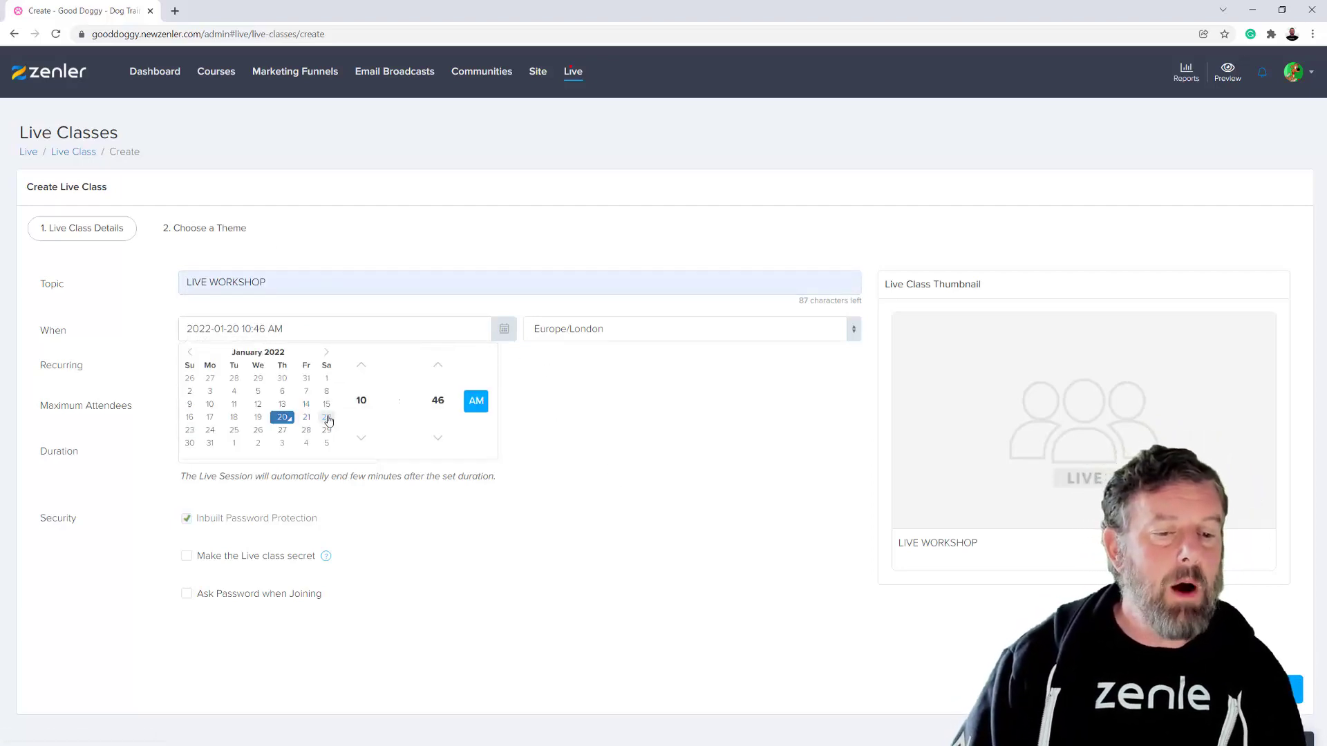
click(364, 402)
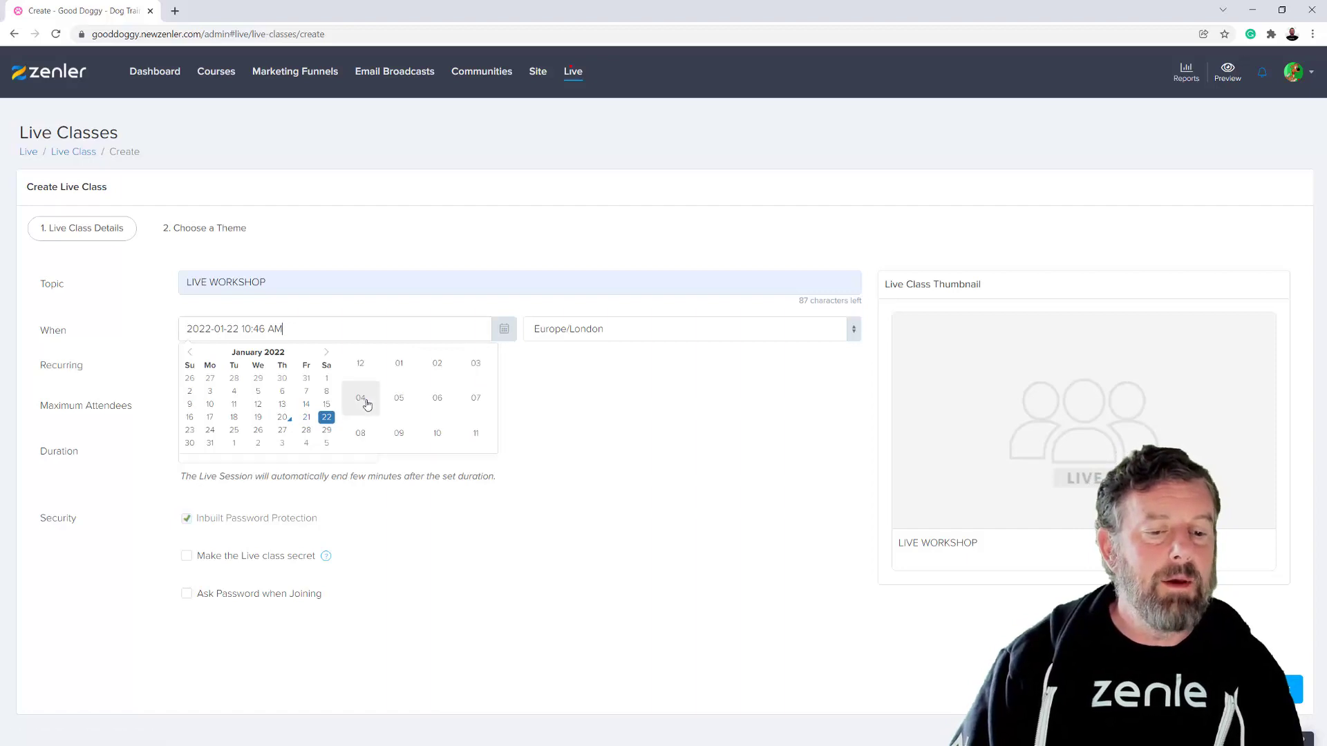
click(362, 365)
click(438, 403)
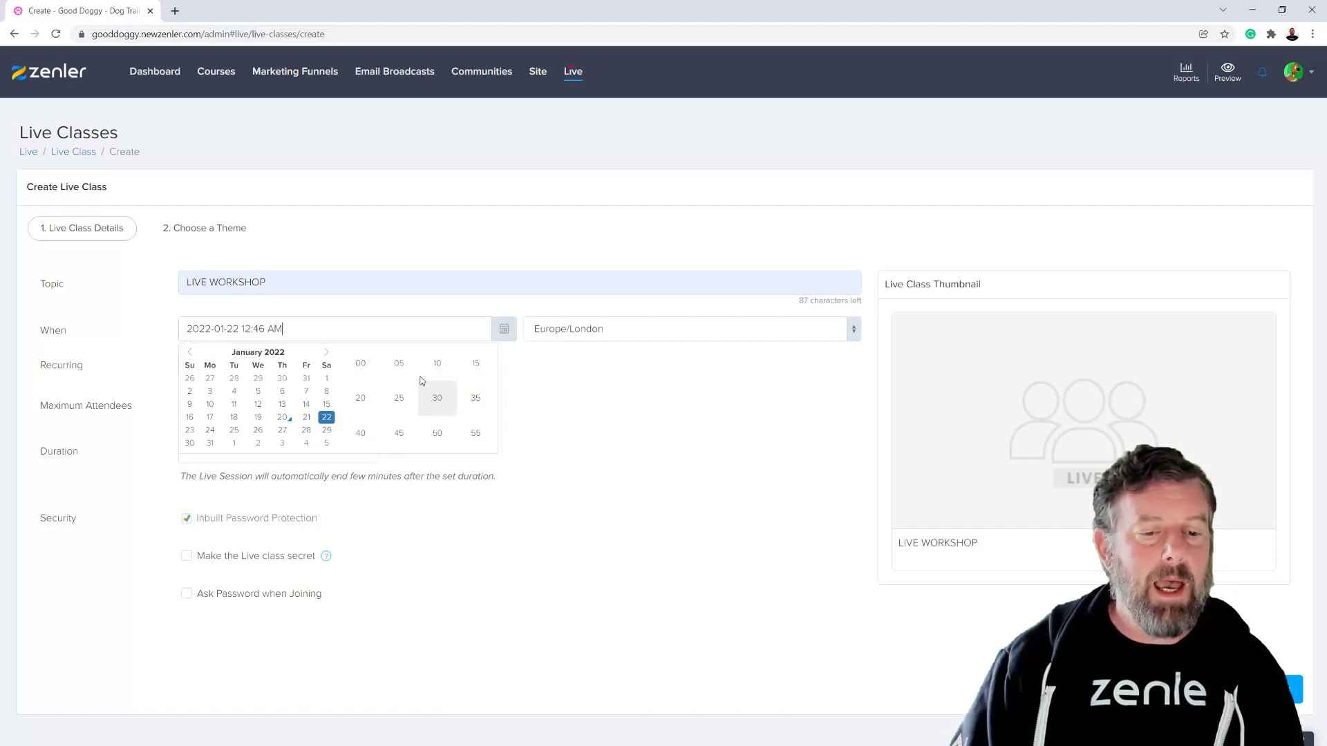
click(369, 375)
click(593, 487)
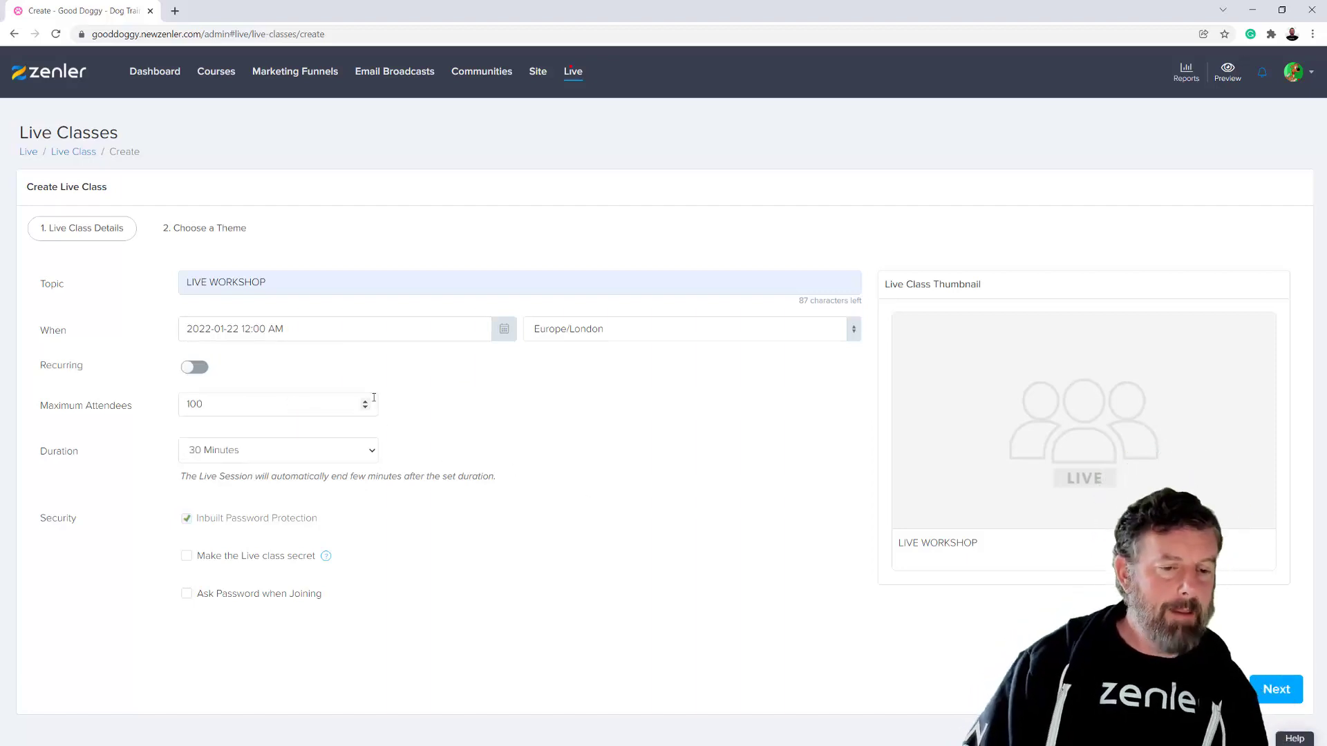
click(498, 335)
click(473, 403)
click(595, 463)
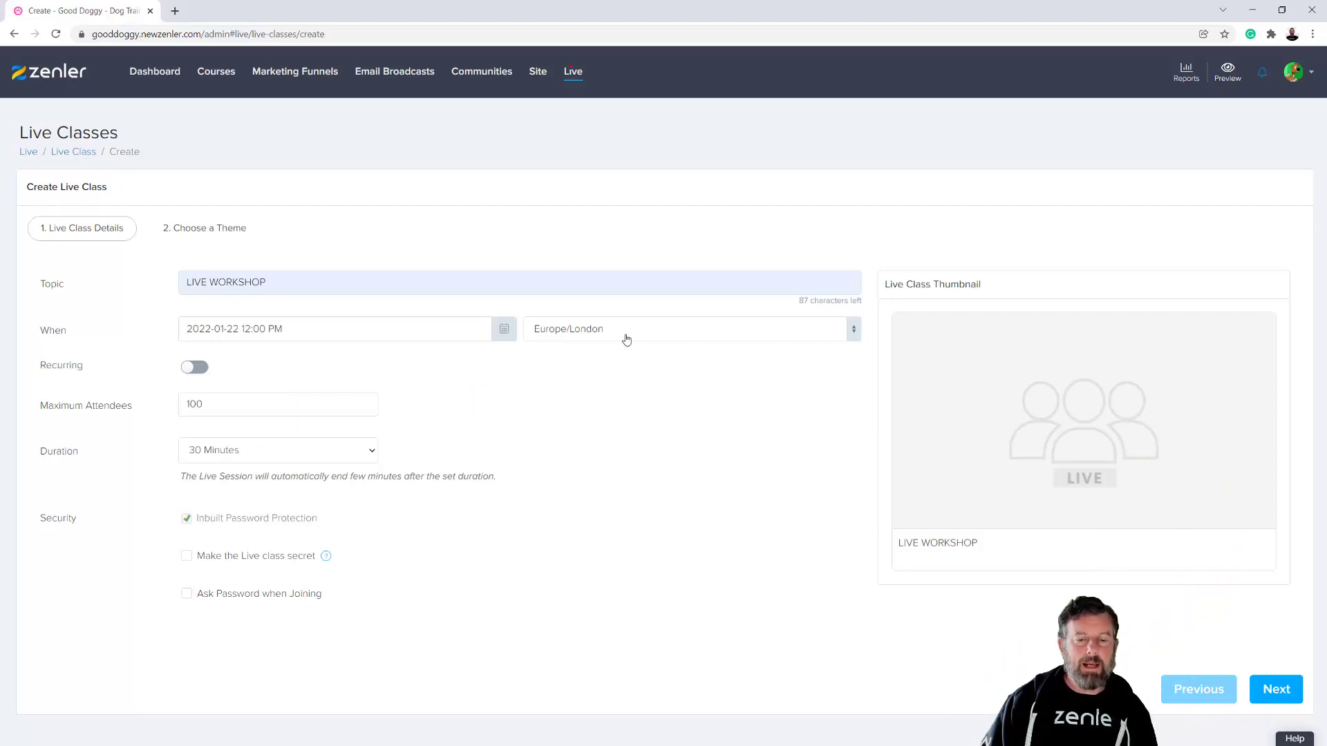
- Set the maximum attendees to 400 and the duration to 1 Hour 15 Minutes
click(181, 406)
key(Delete)
text(4)
click(543, 463)
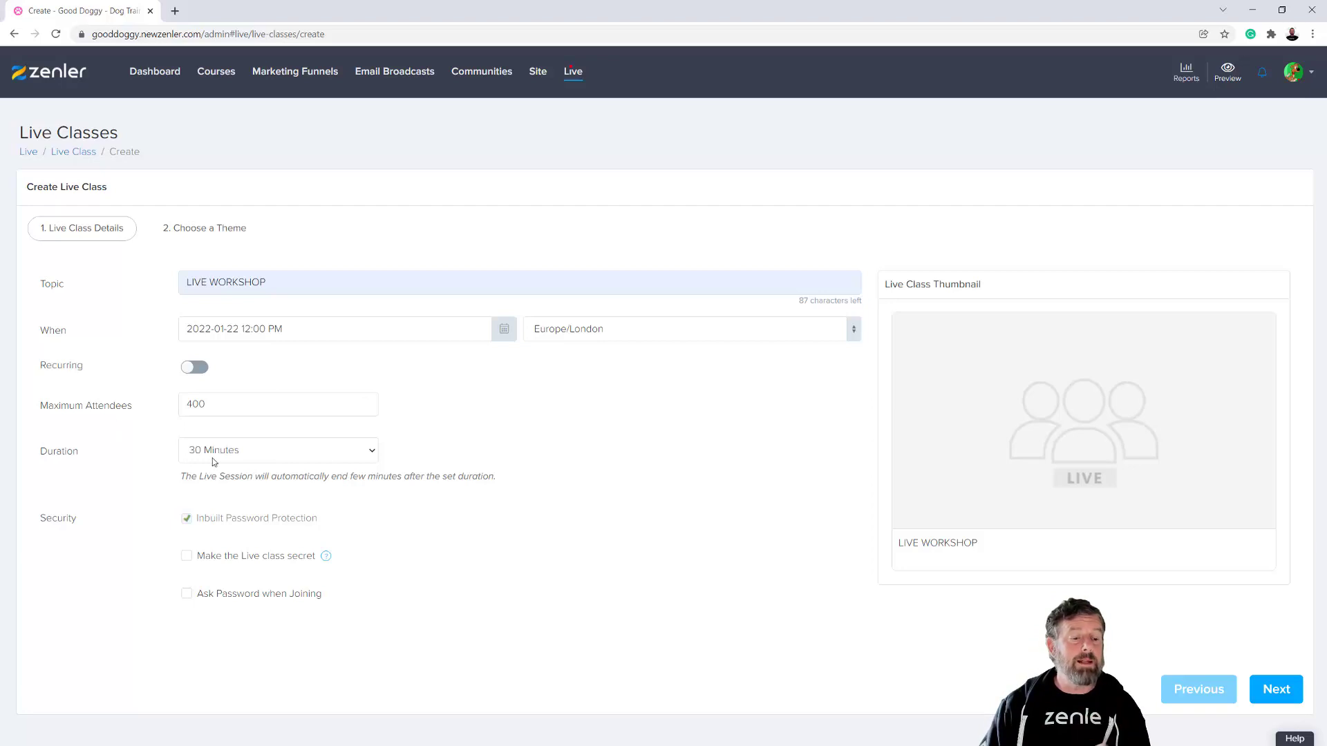
click(363, 456)
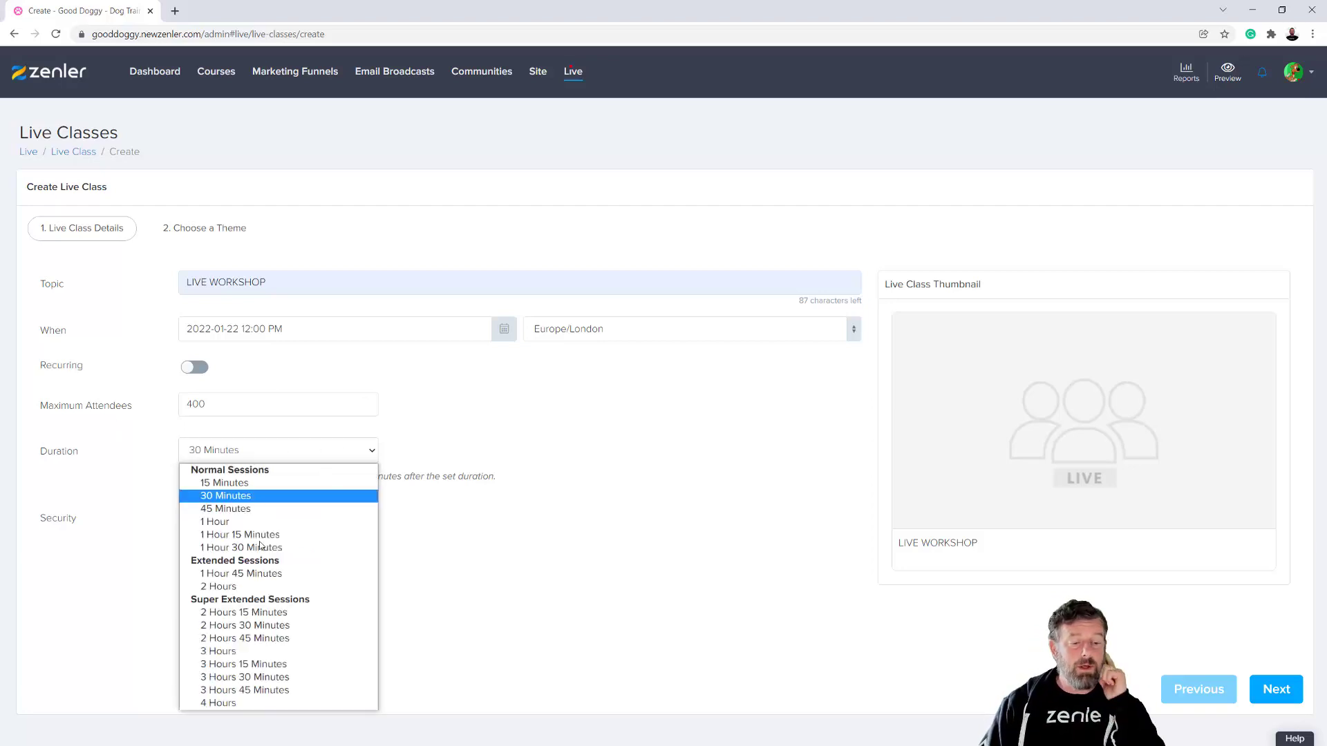
click(224, 536)
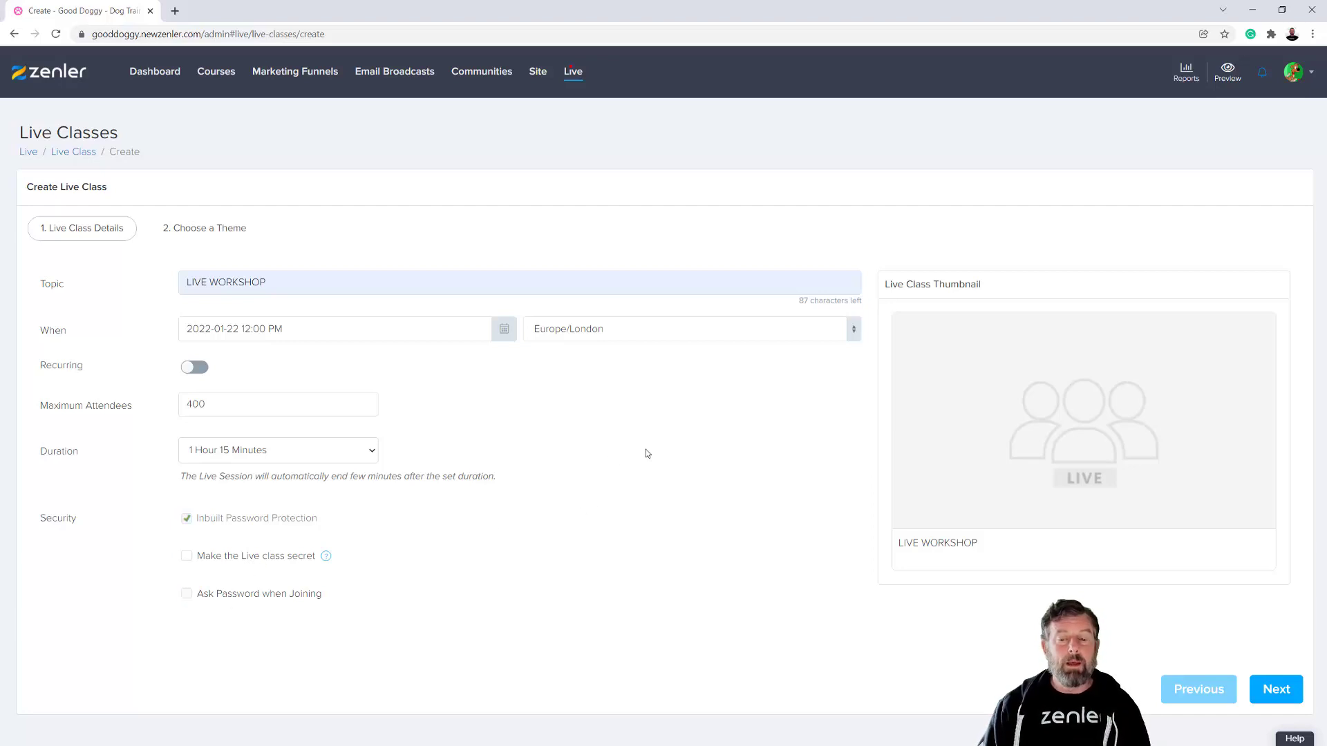
- Upload 3live.jpg from the COURSE CREATION folder as the live class thumbnail, extending the crop area to the full image
click(1057, 432)
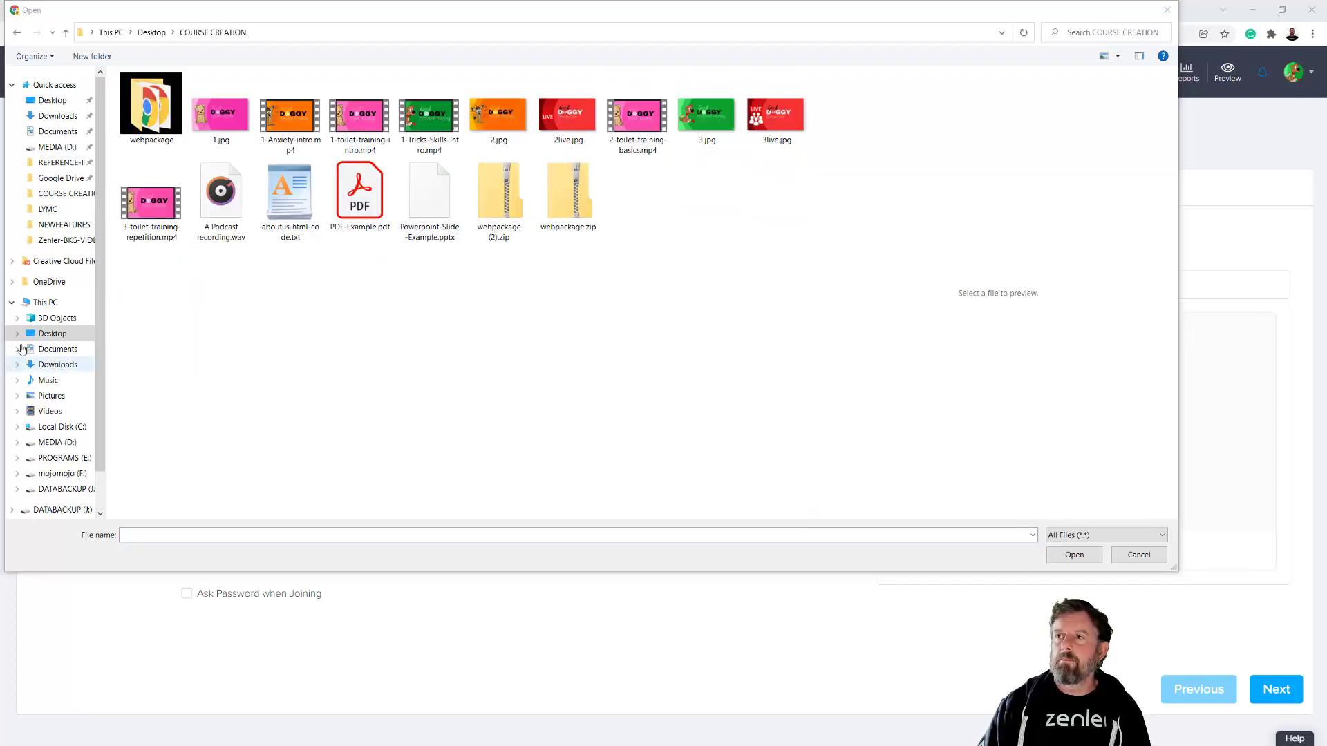
click(568, 116)
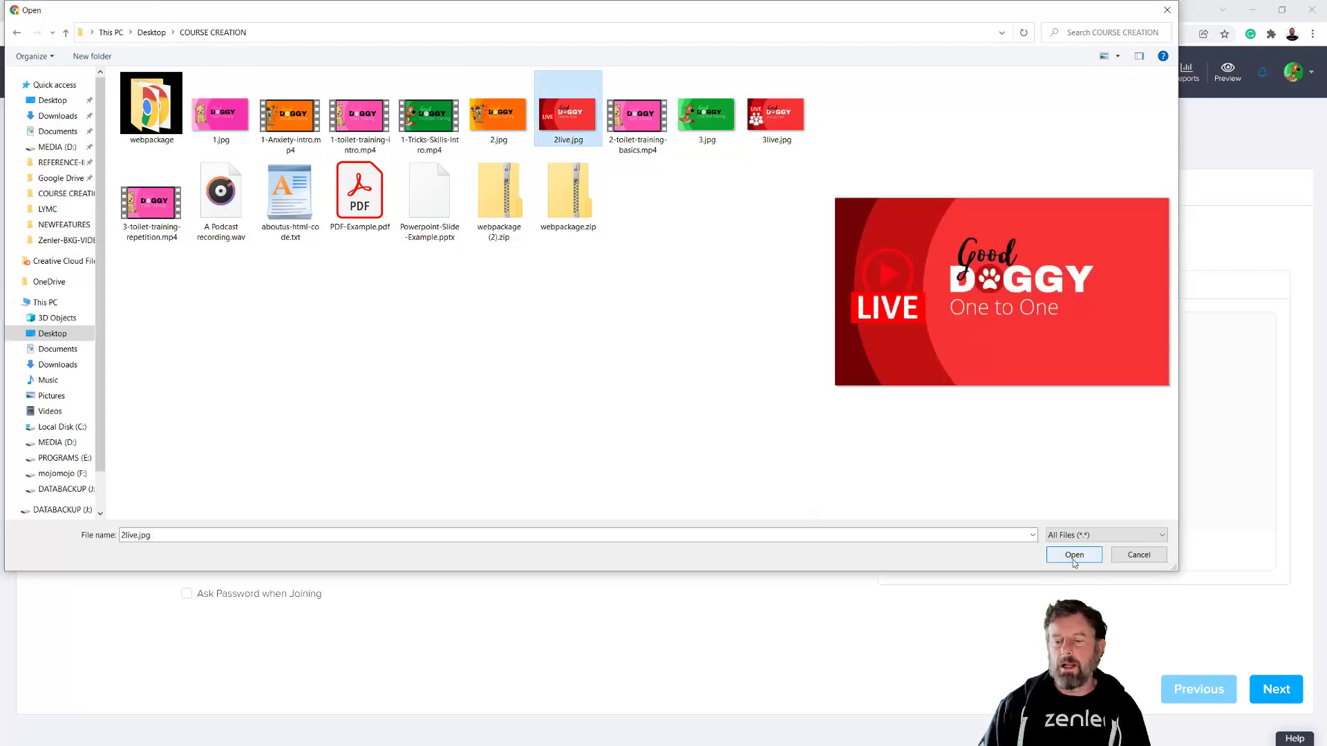
click(778, 121)
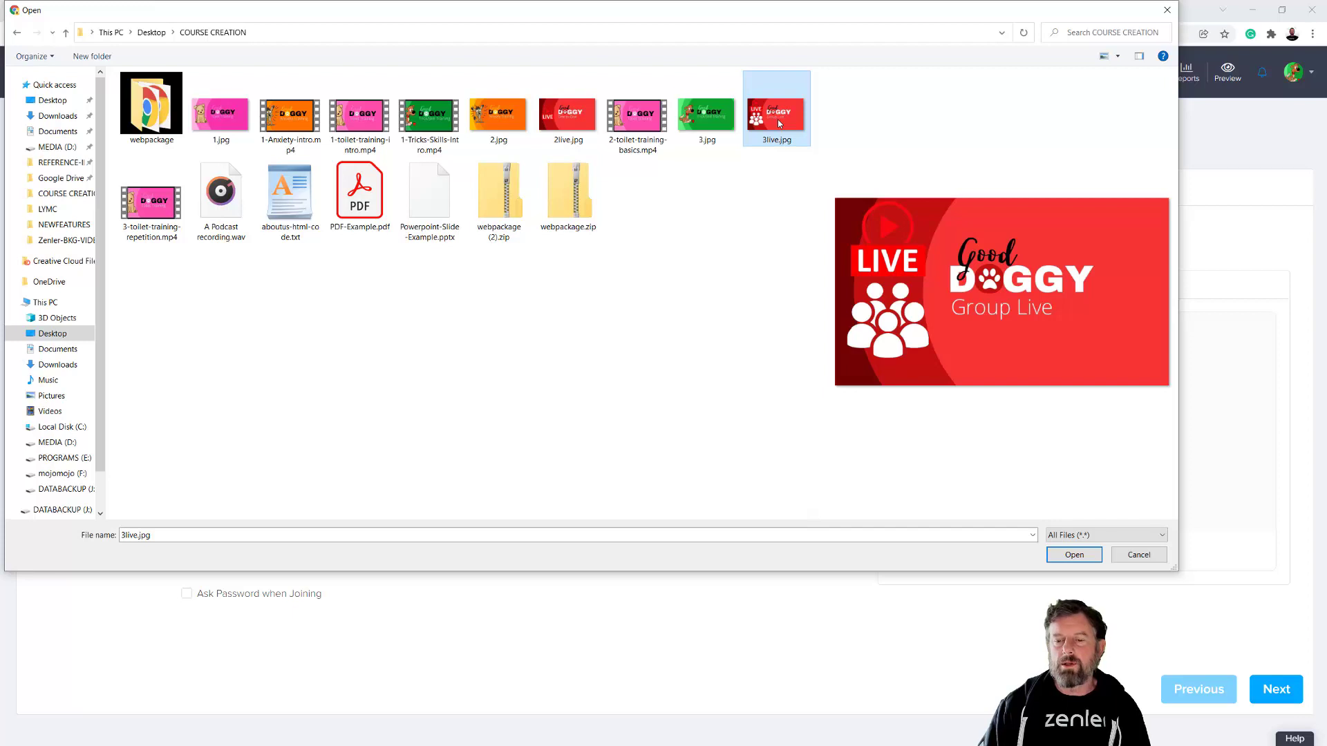
click(1074, 555)
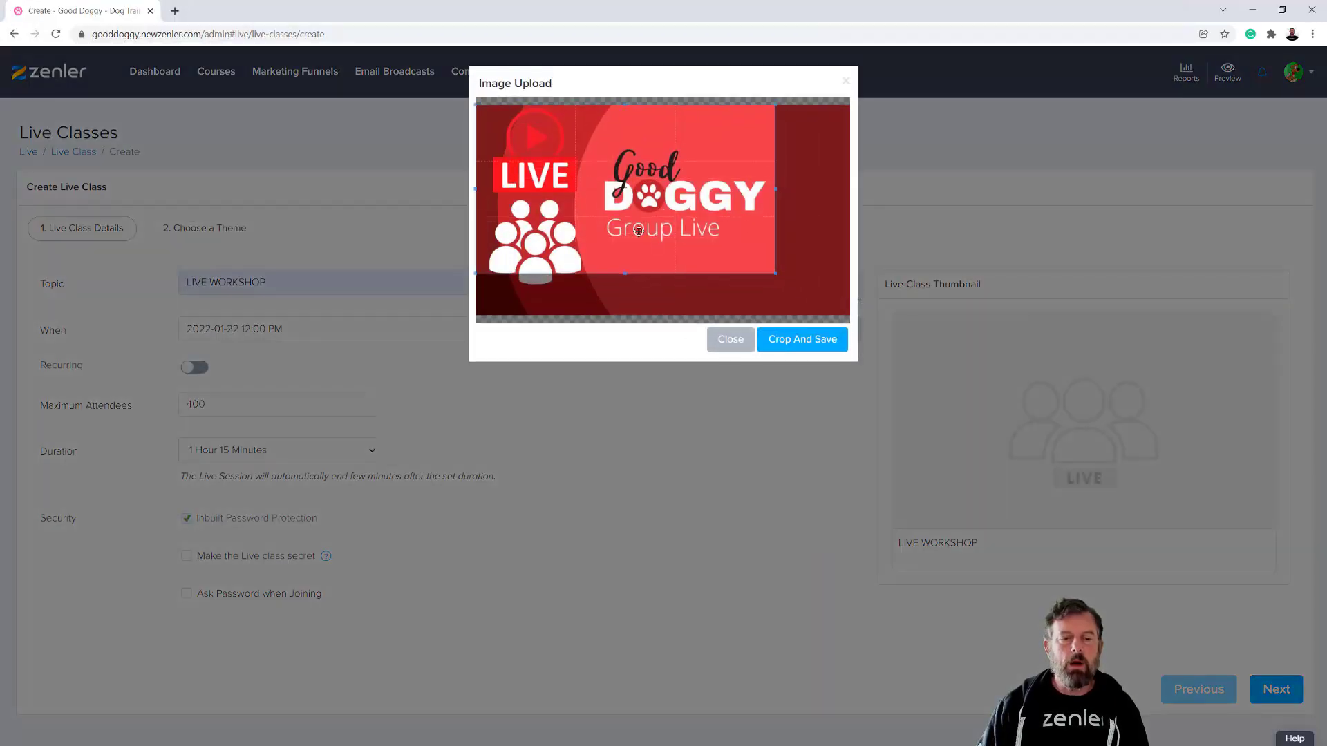
drag(774, 273, 849, 322)
click(820, 344)
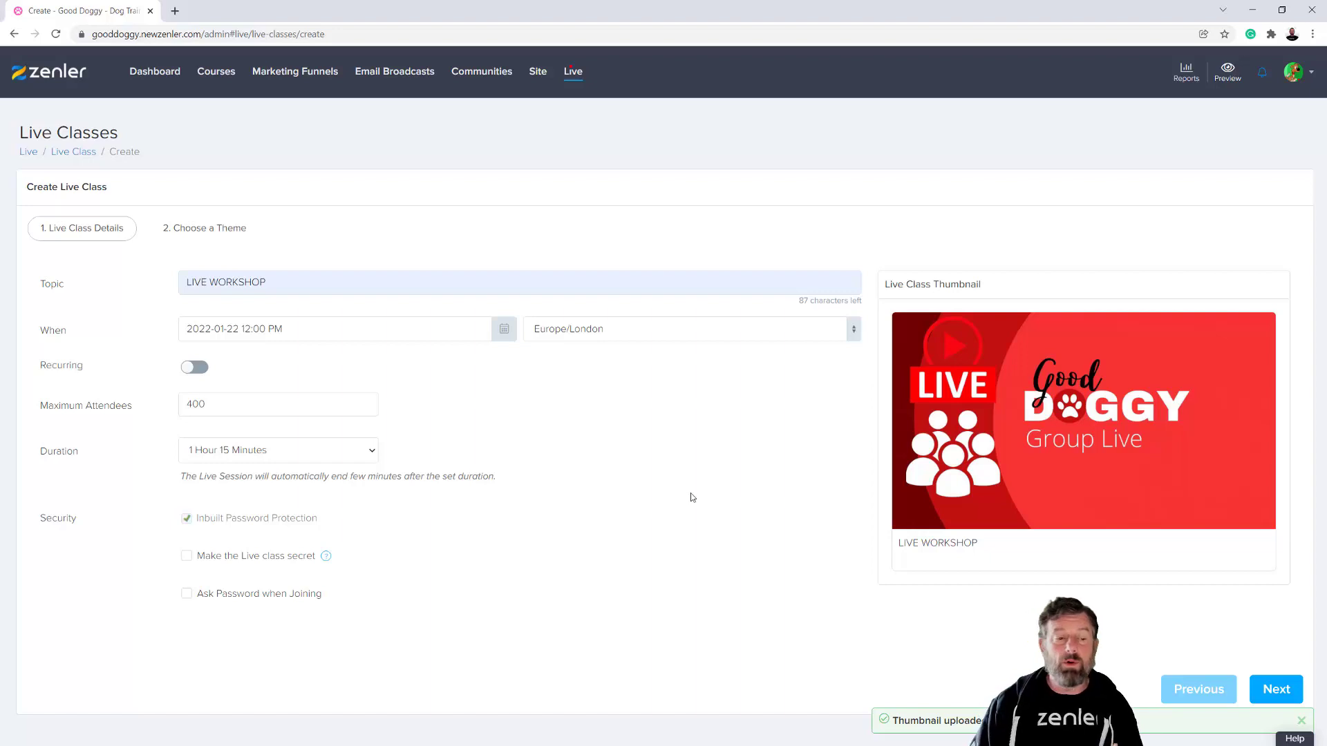
- Finish creating the live class with the Azurite theme
click(1274, 689)
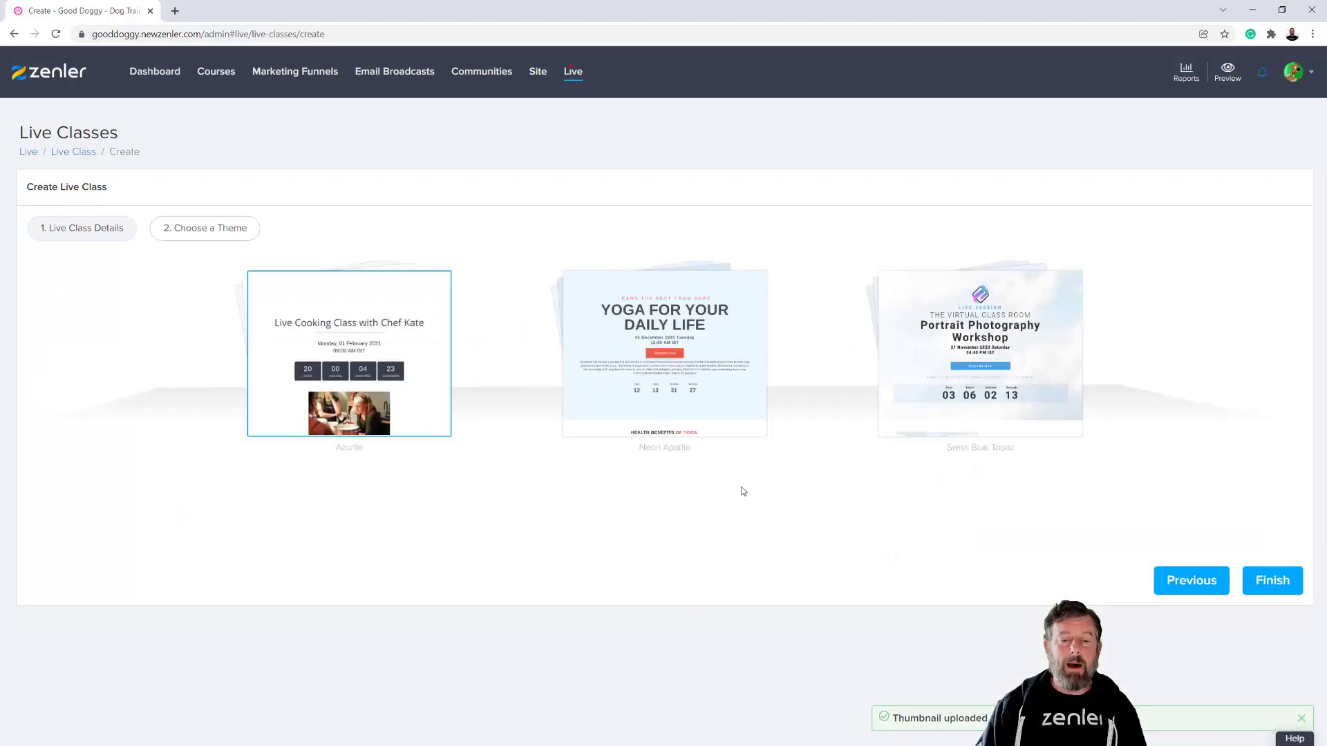
mouse_move(417, 361)
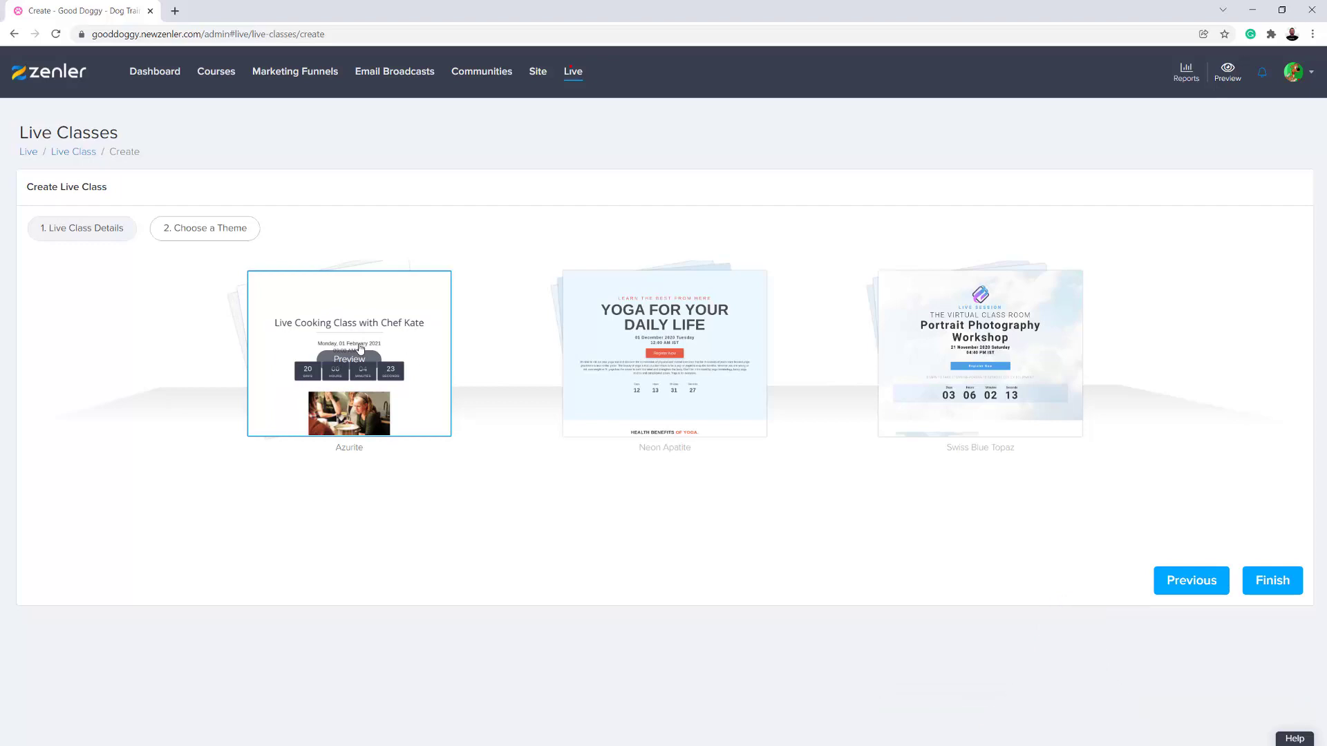
click(1270, 583)
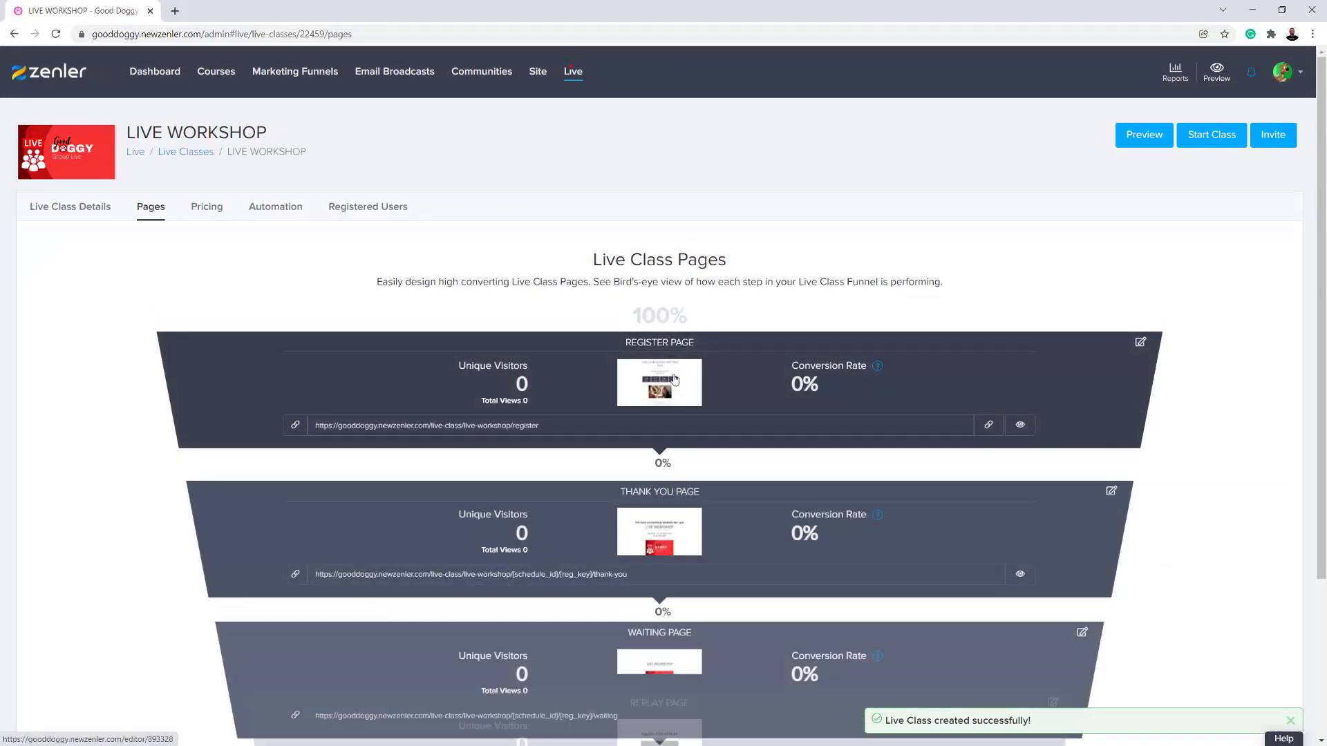
- Preview the live class's register page, then examine its link and the thank you, waiting and replay pages in the funnel
click(1019, 427)
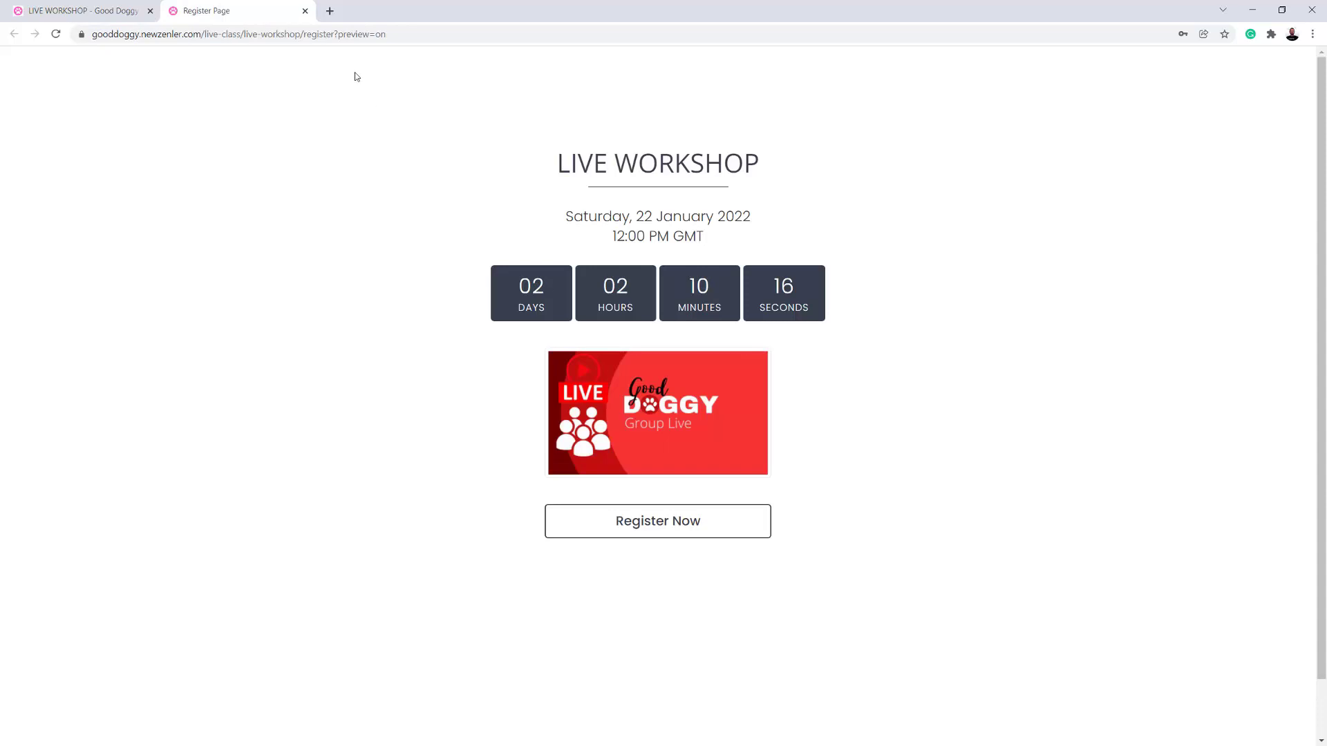
click(305, 11)
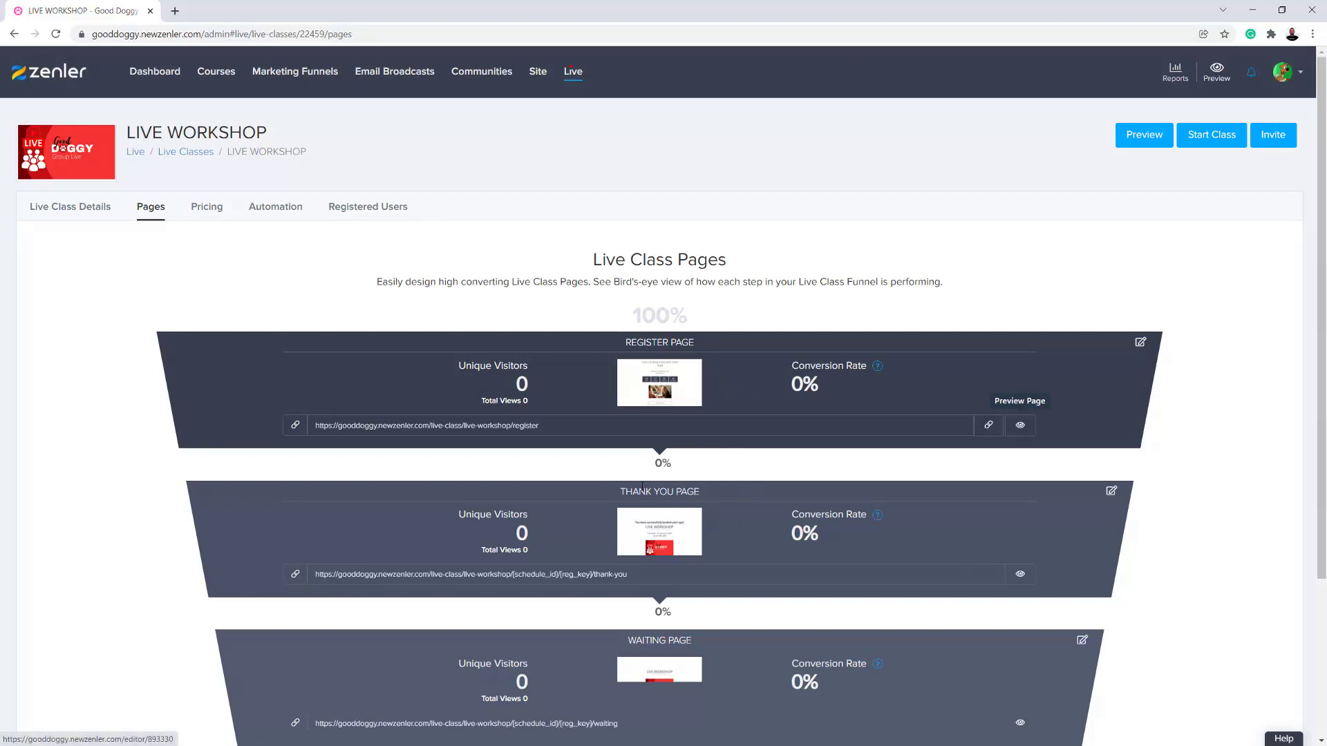
scroll(704, 626, down, 3)
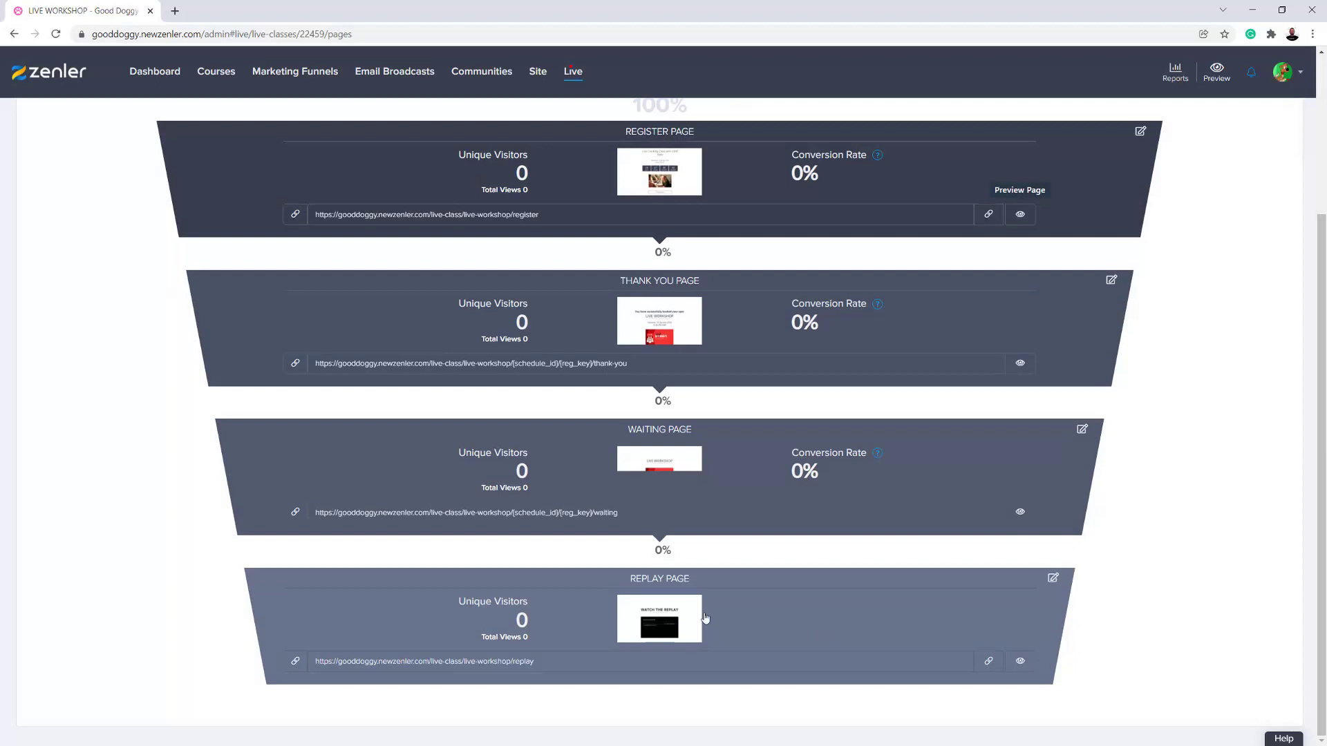
scroll(821, 599, up, 3)
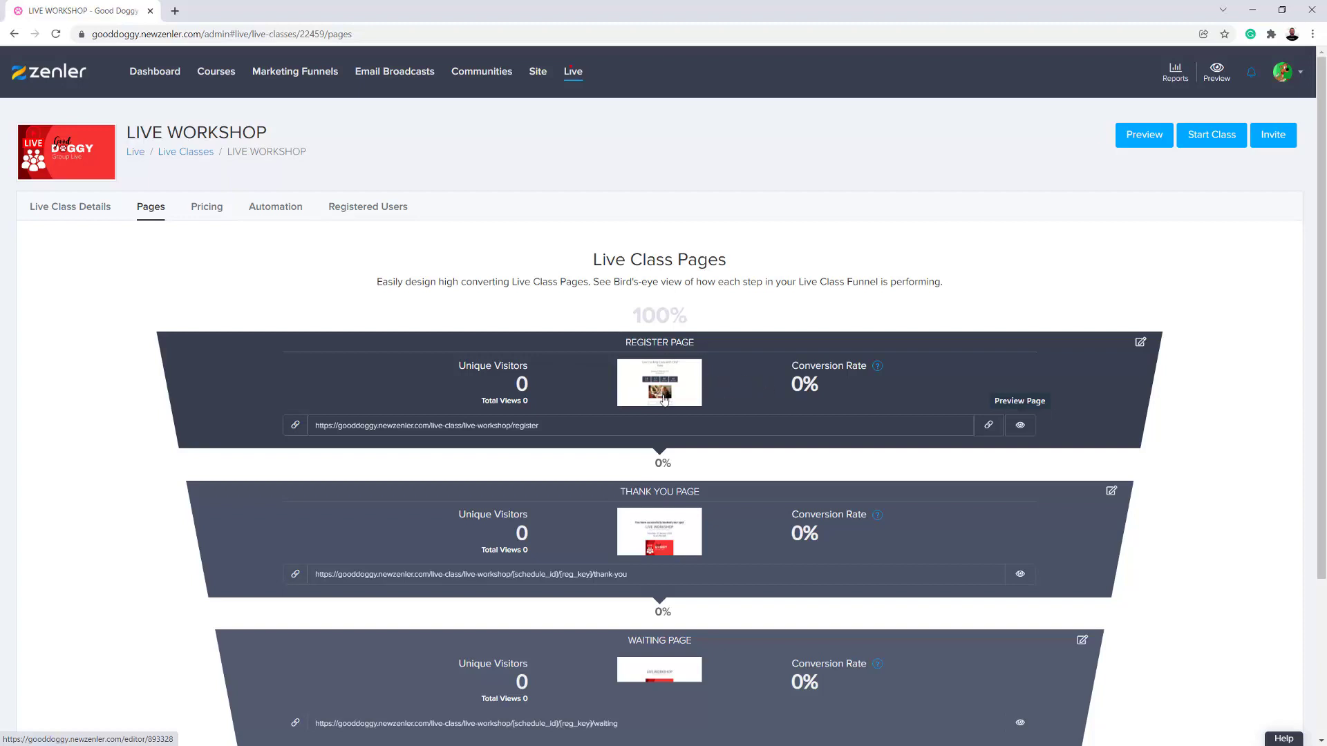
scroll(756, 412, down, 2)
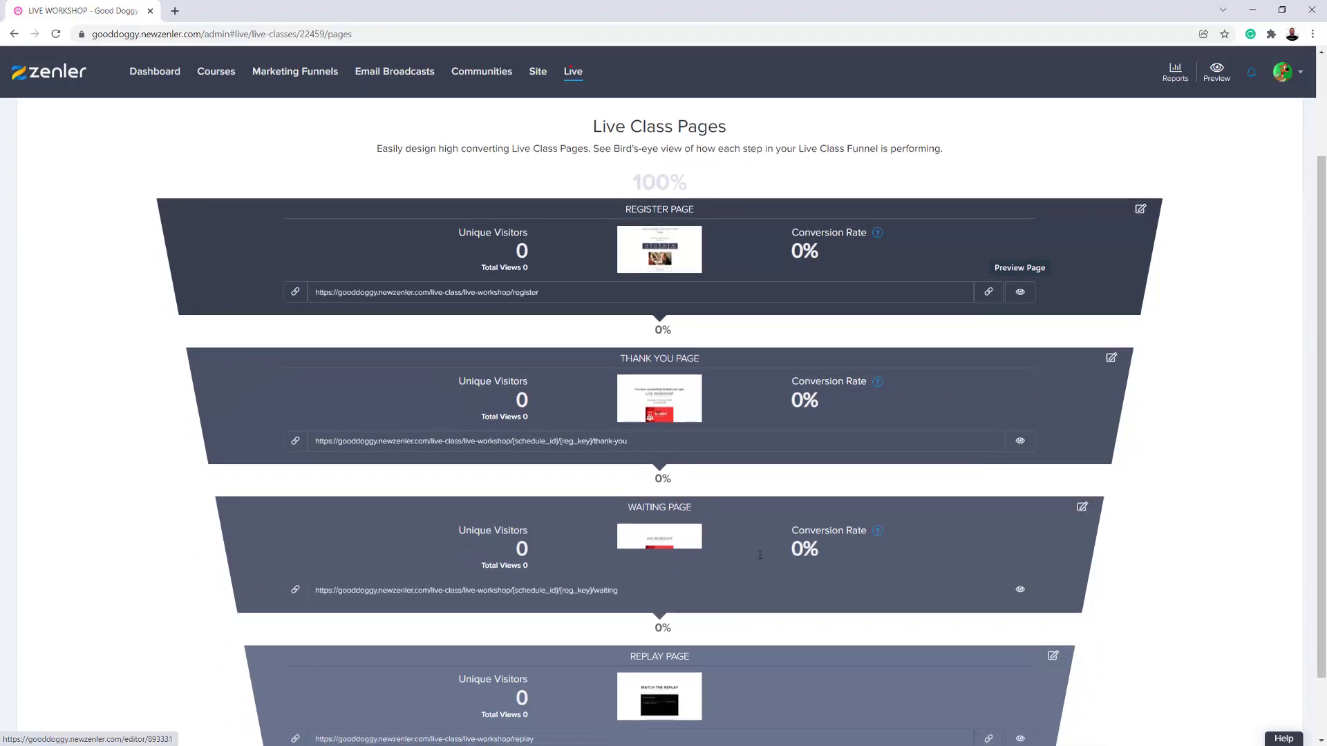
scroll(638, 546, down, 2)
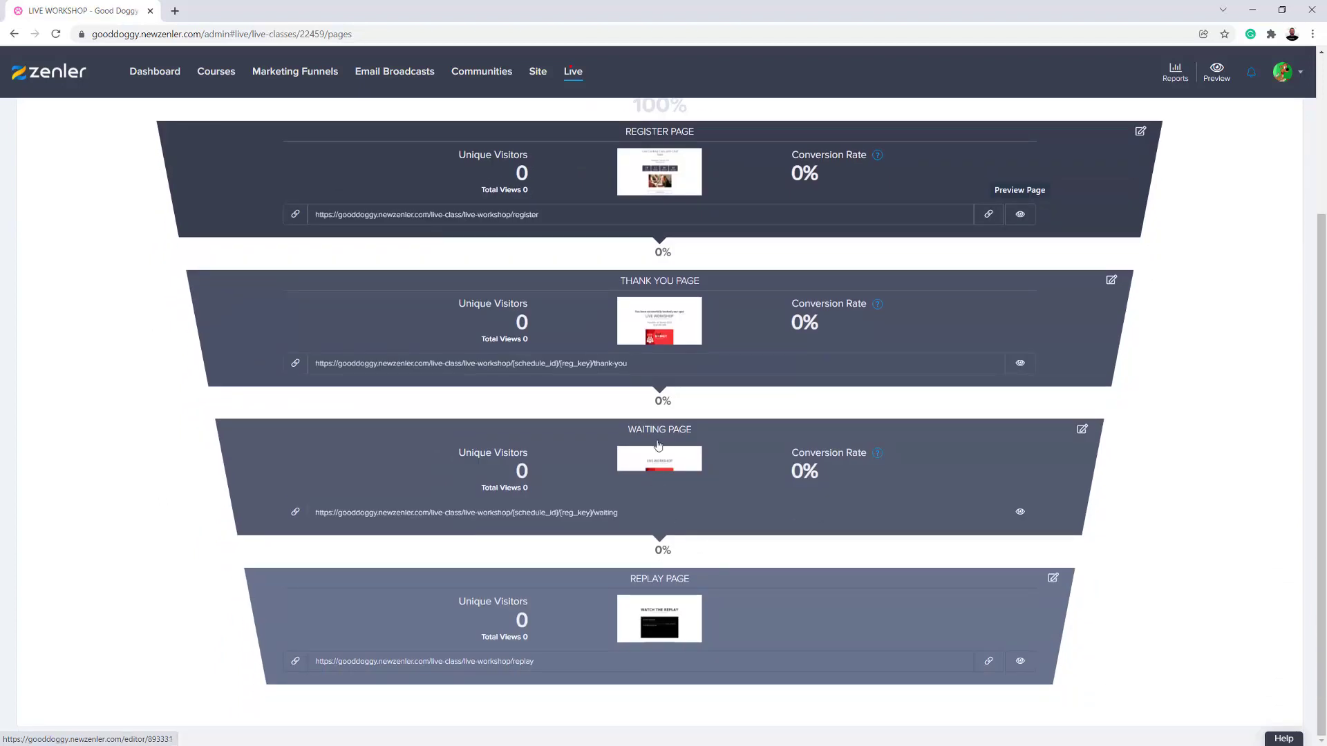
scroll(822, 510, up, 3)
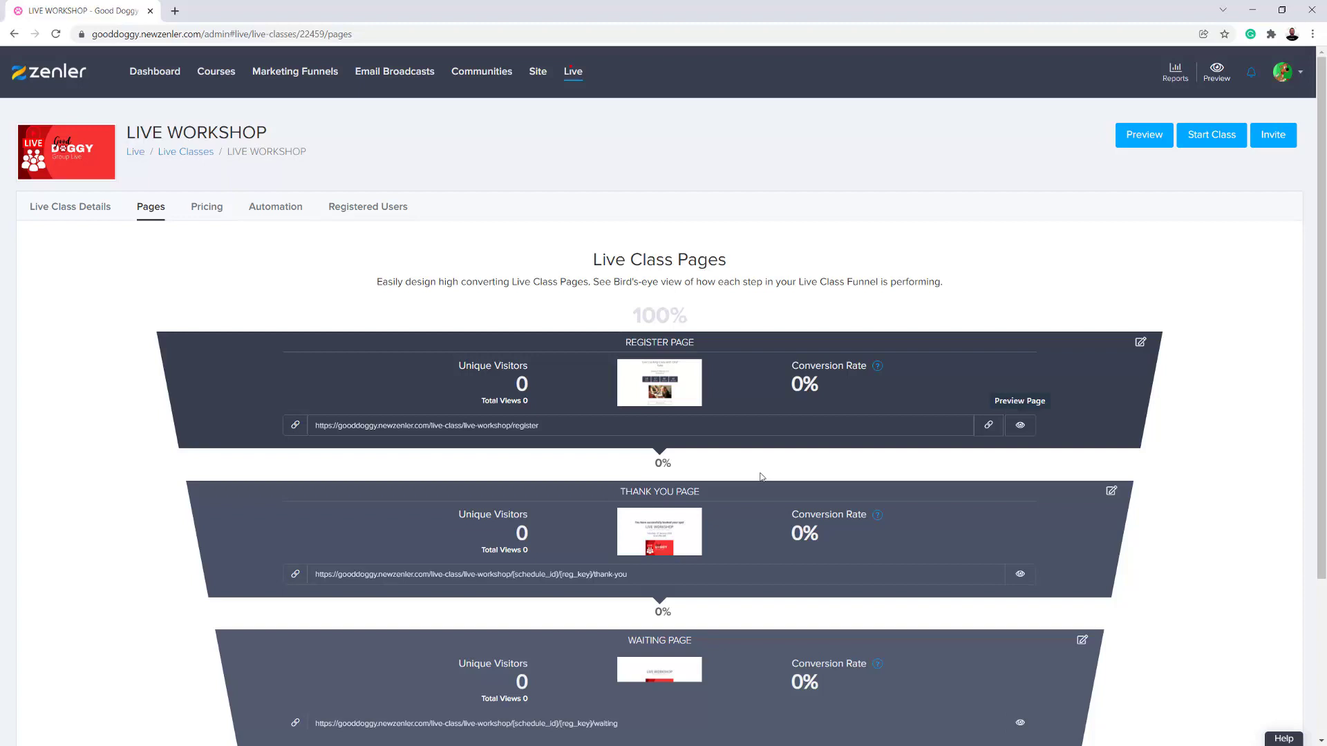
drag(545, 429, 312, 427)
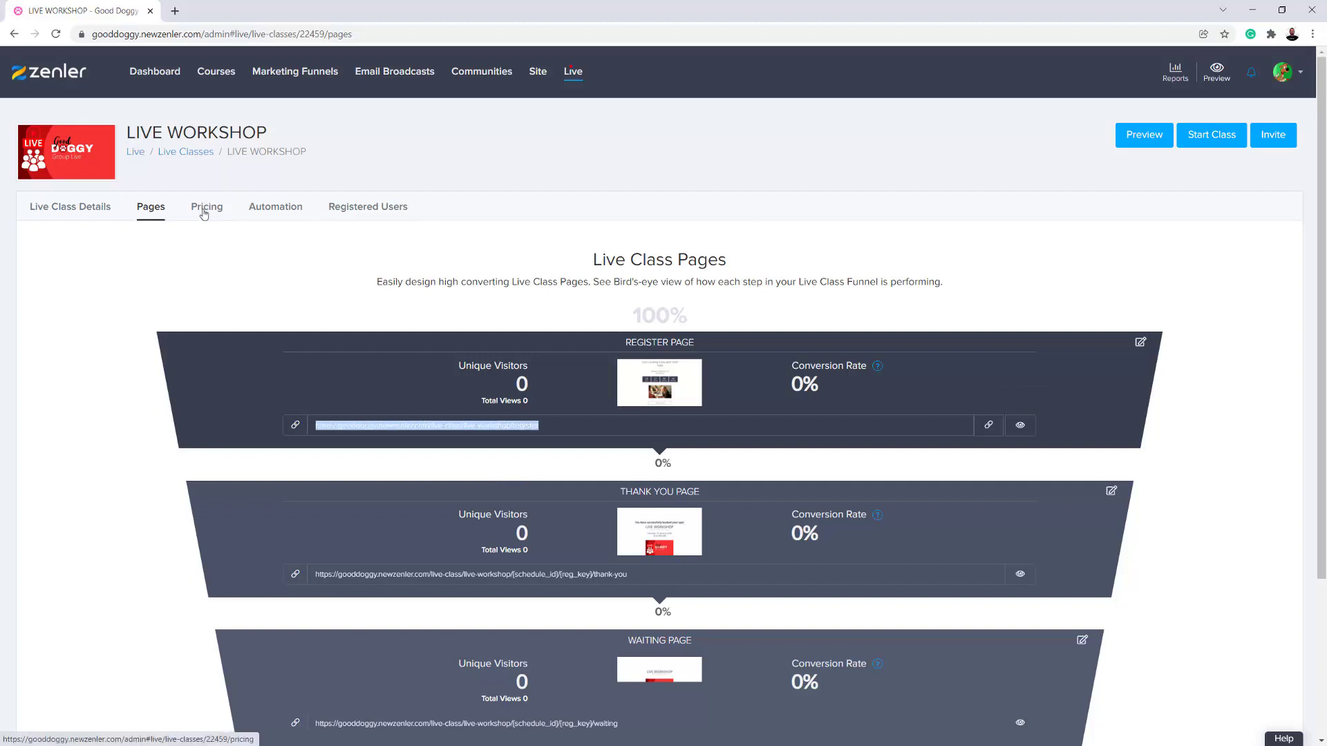
click(1043, 290)
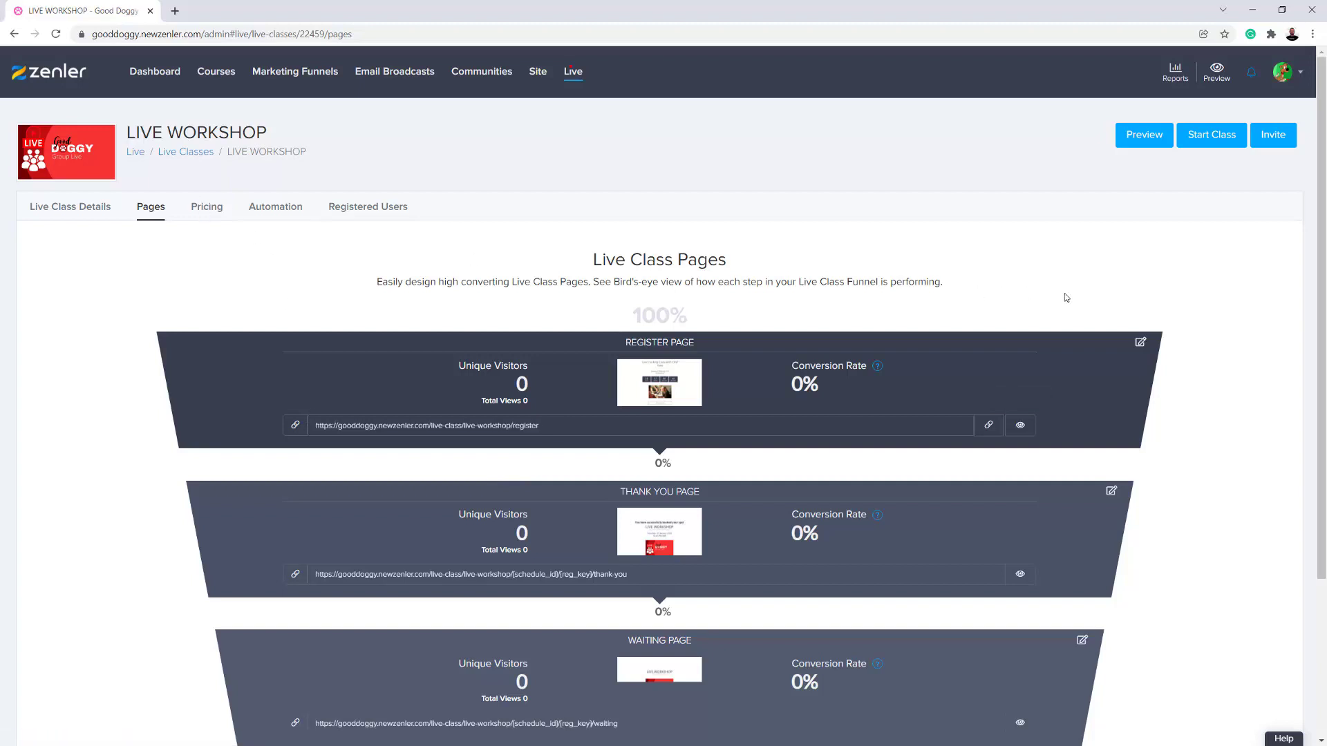
- Examine the Live Class Registration Email in the Register Mail Sequence of LIVE WORKSHOP's automation, including its delay, subject and content
click(270, 210)
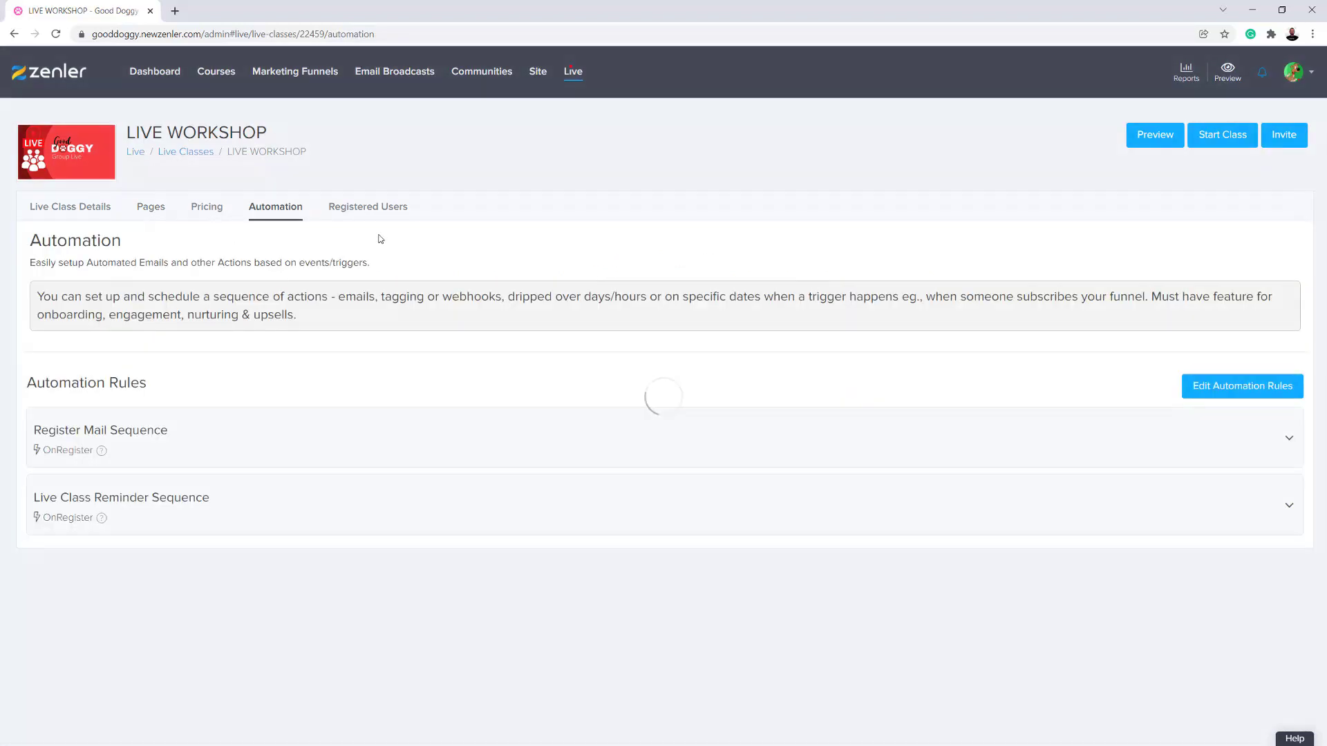
click(244, 440)
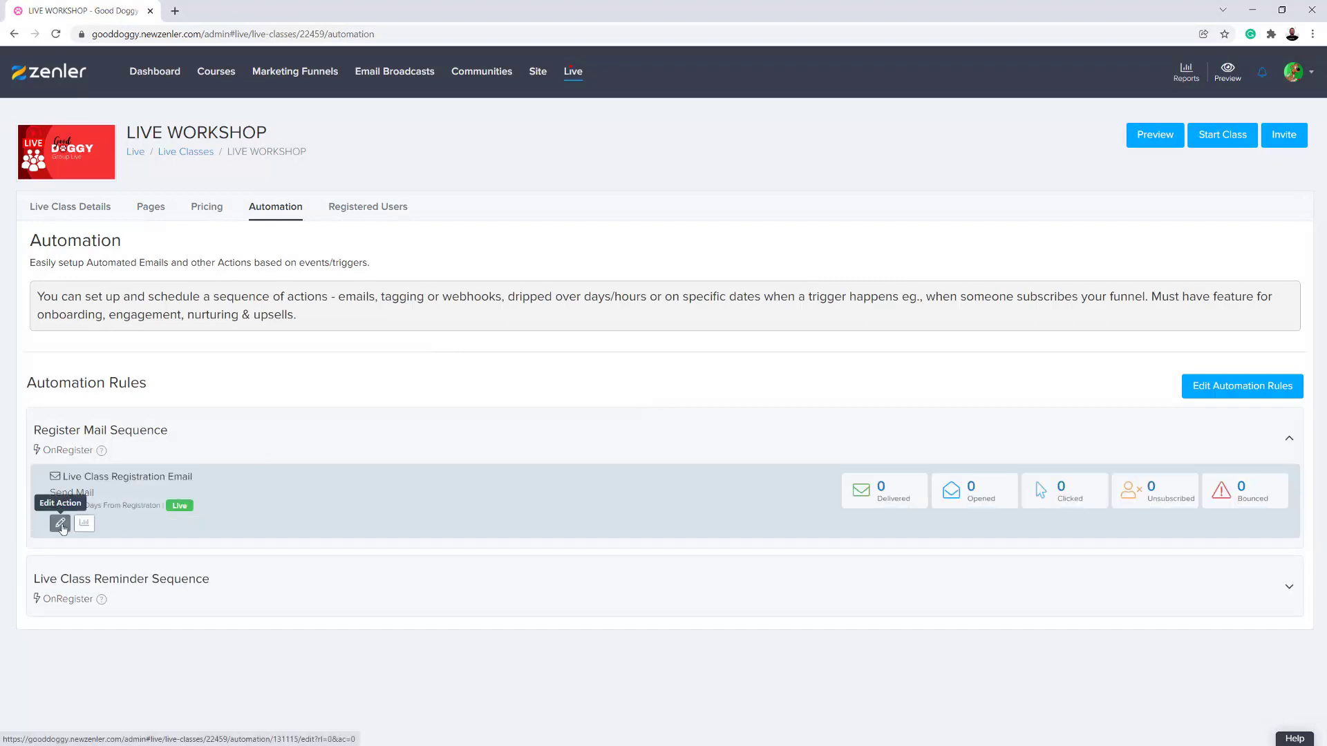
click(60, 523)
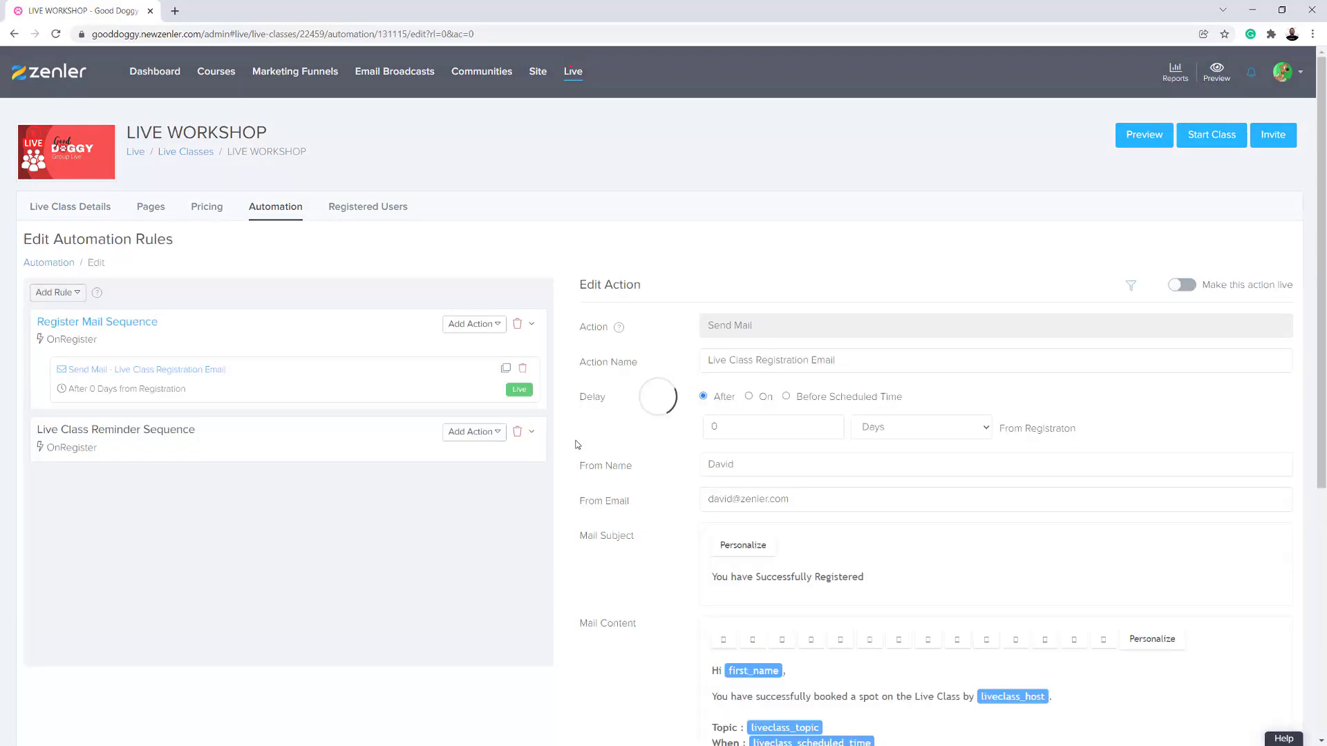
scroll(742, 459, down, 2)
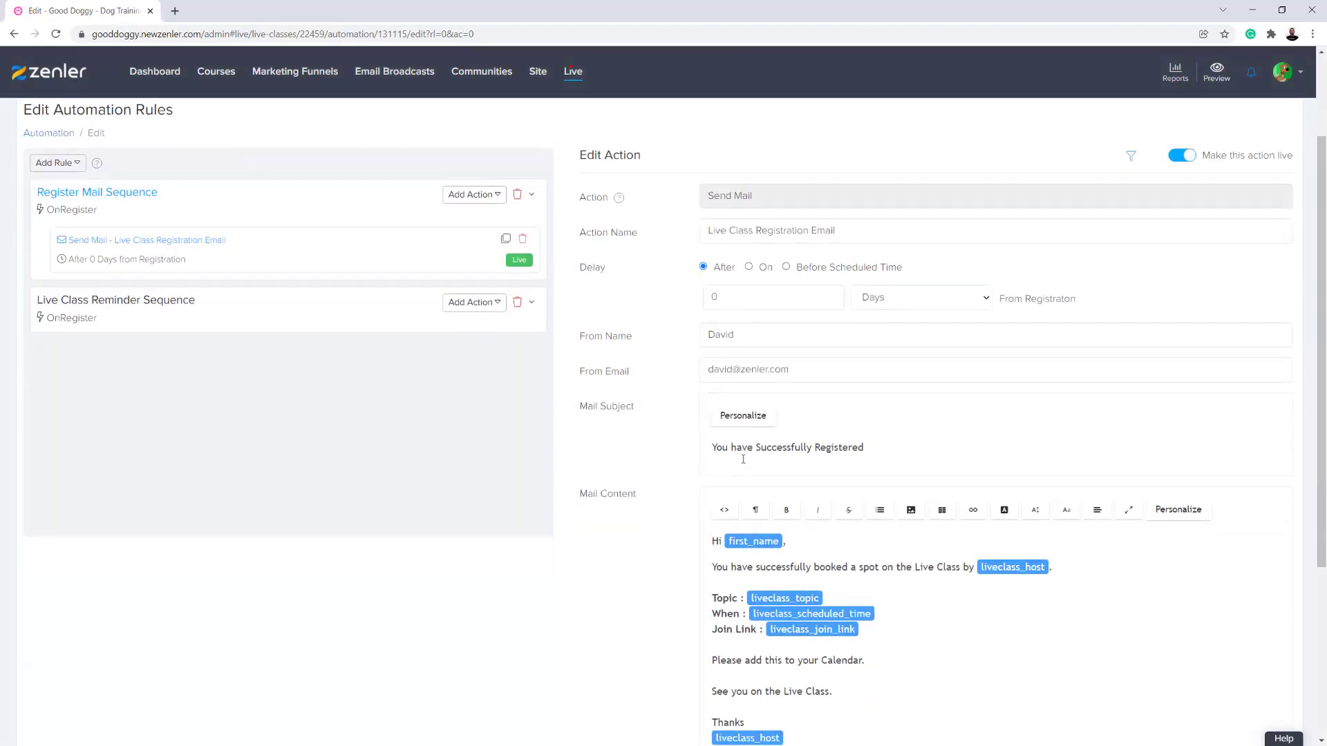
scroll(751, 495, down, 1)
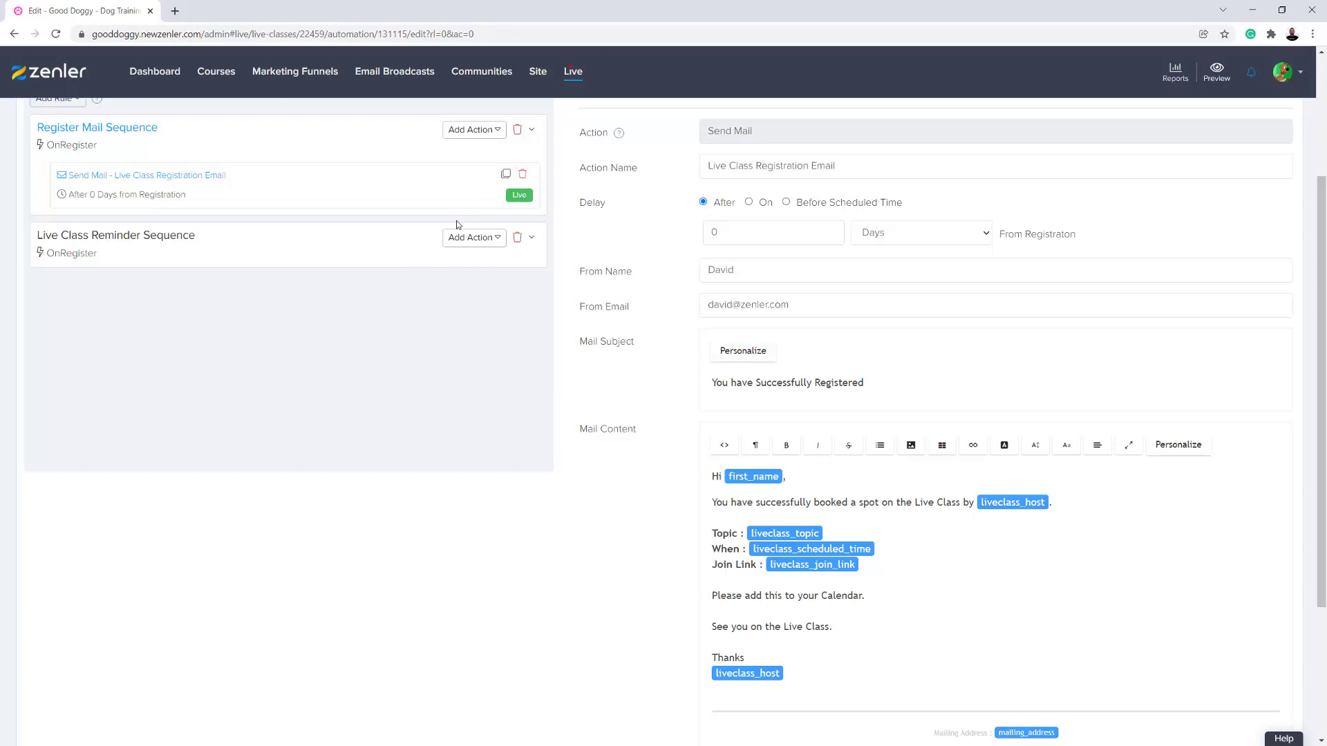
- Make the 1 Hour Before email in the Live Class Reminder Sequence live, and apply it to existing registered users
click(172, 253)
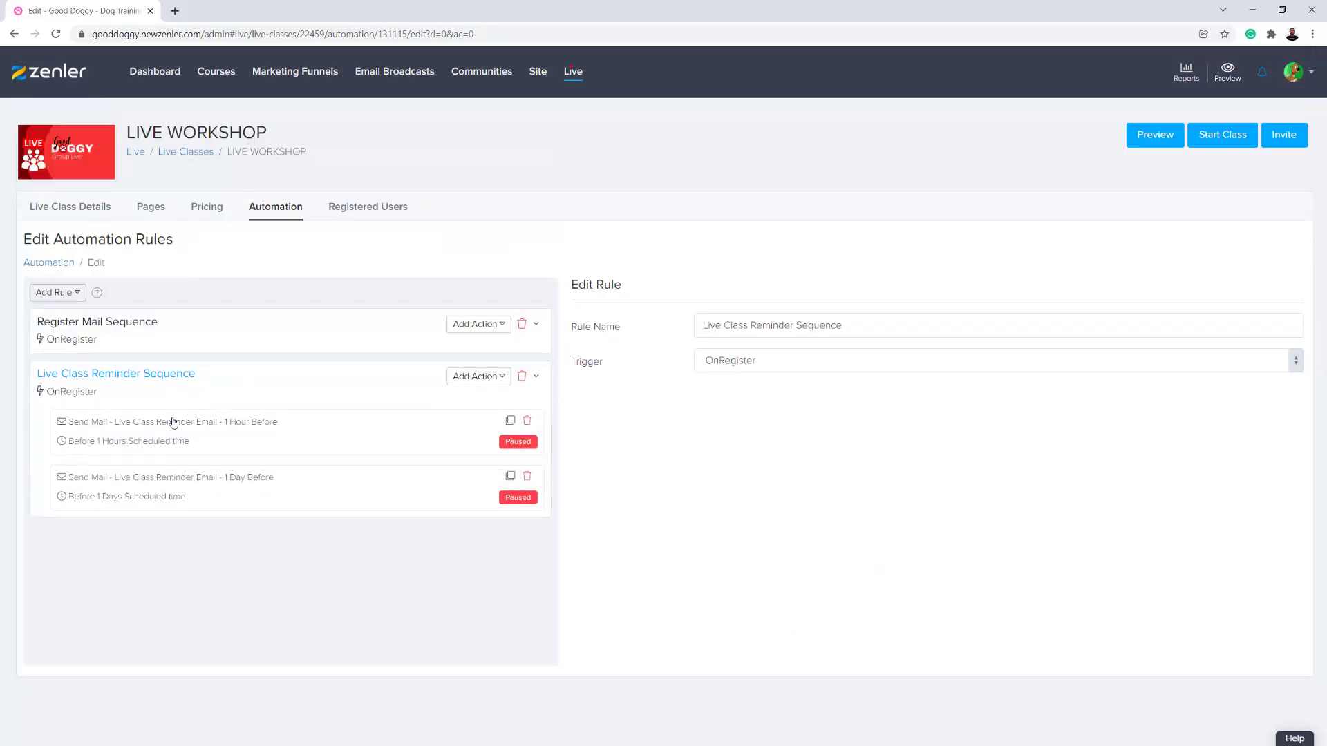
click(304, 444)
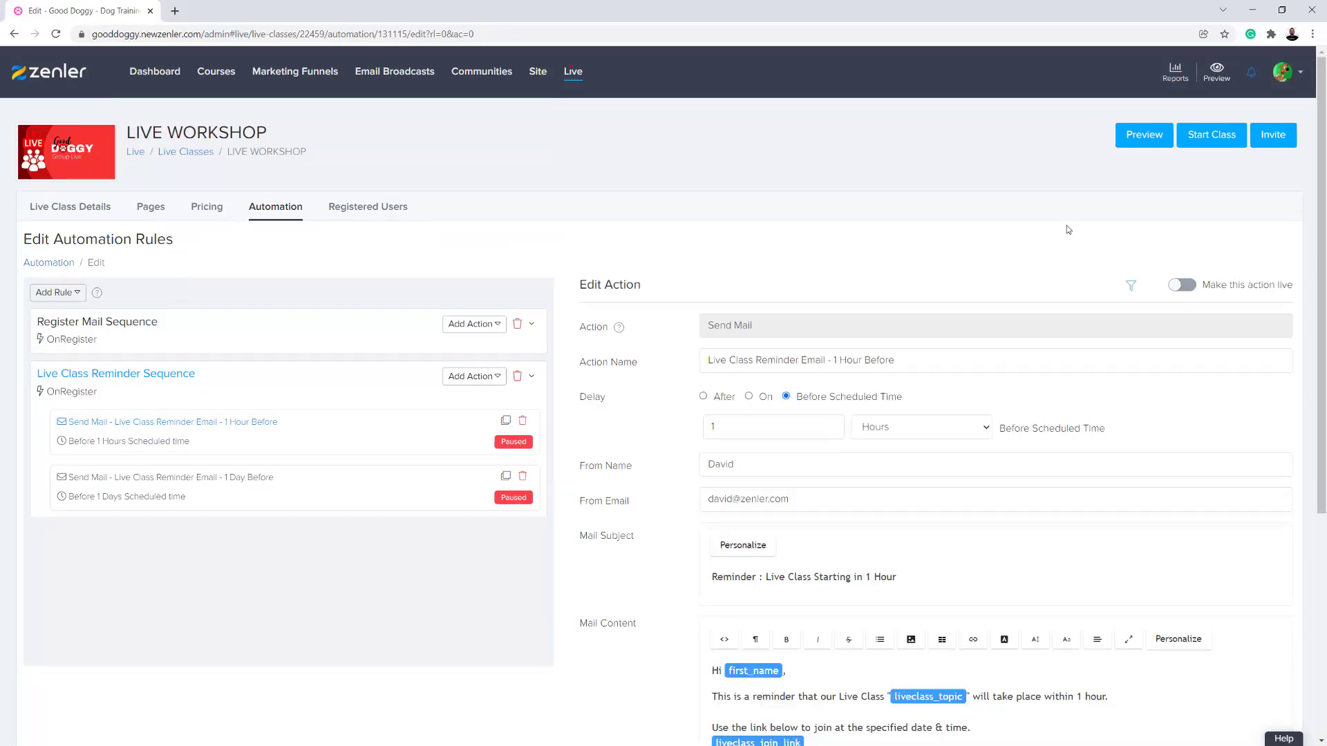
scroll(955, 490, down, 3)
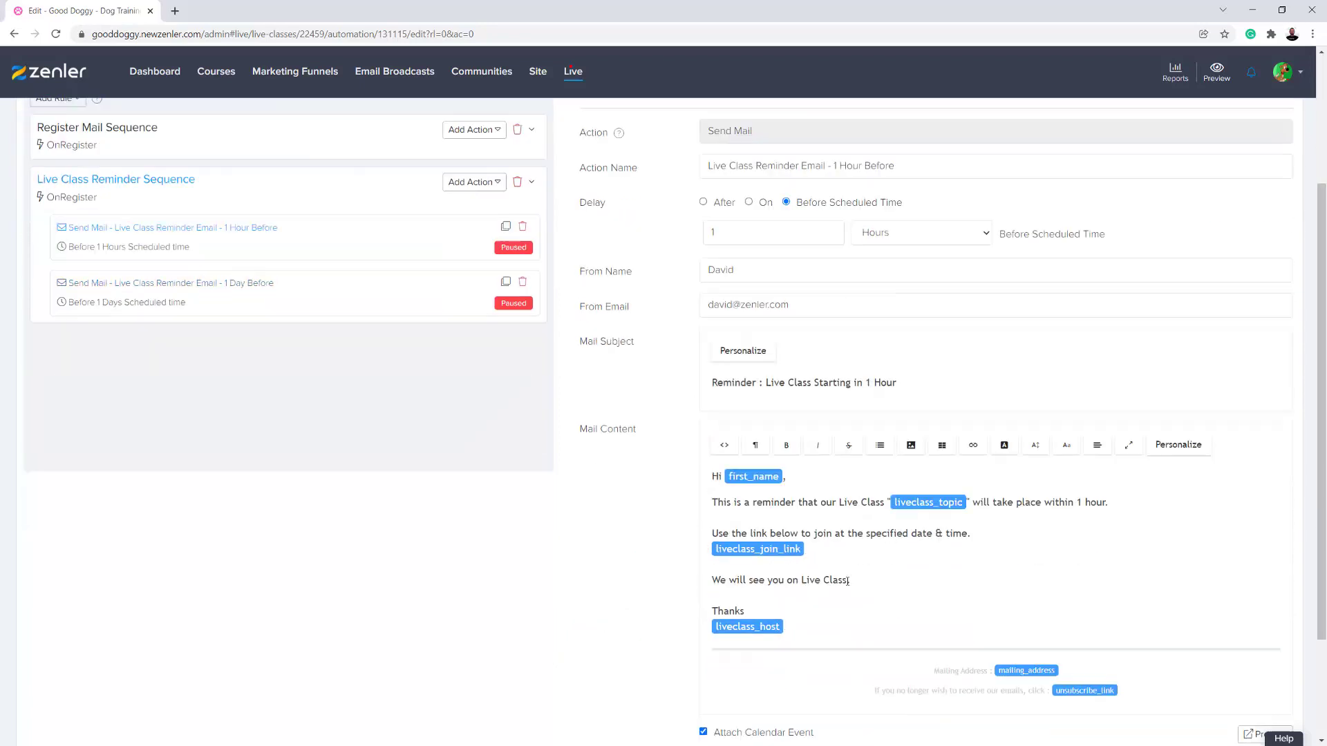
scroll(1119, 260, up, 3)
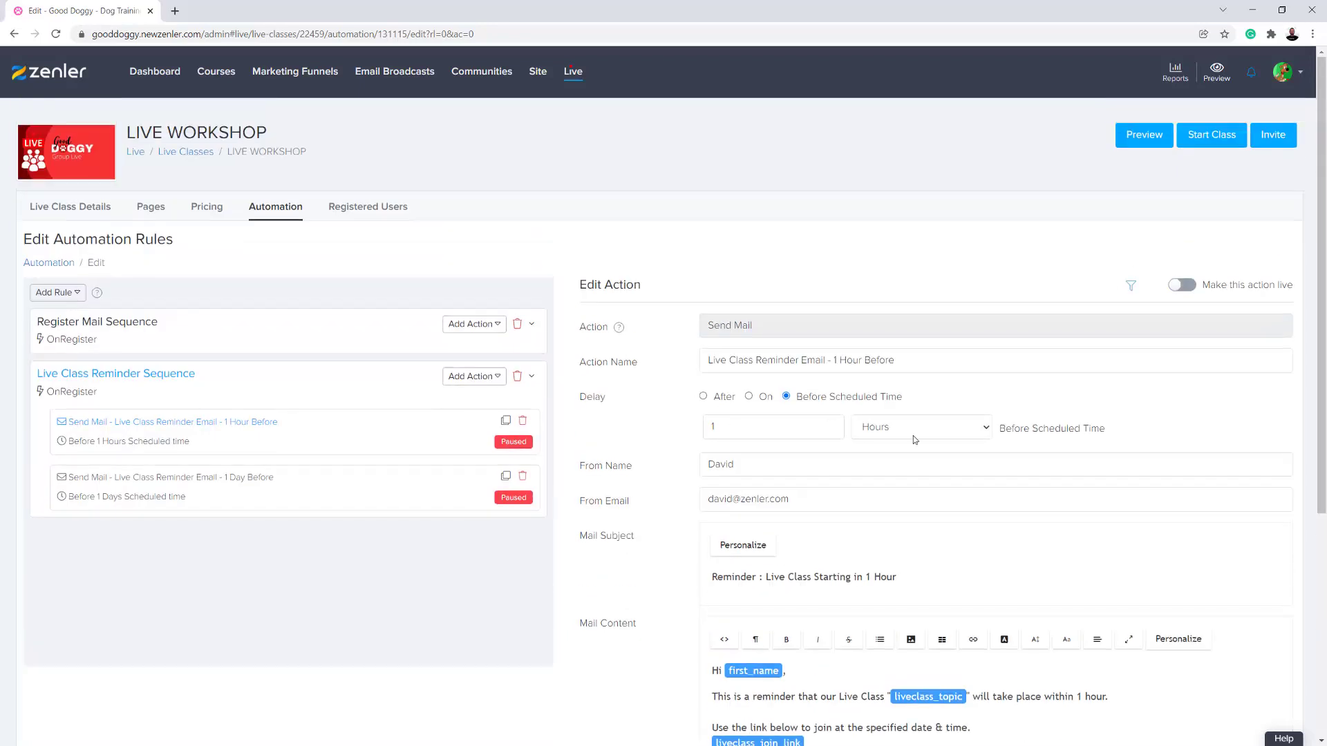
click(1183, 284)
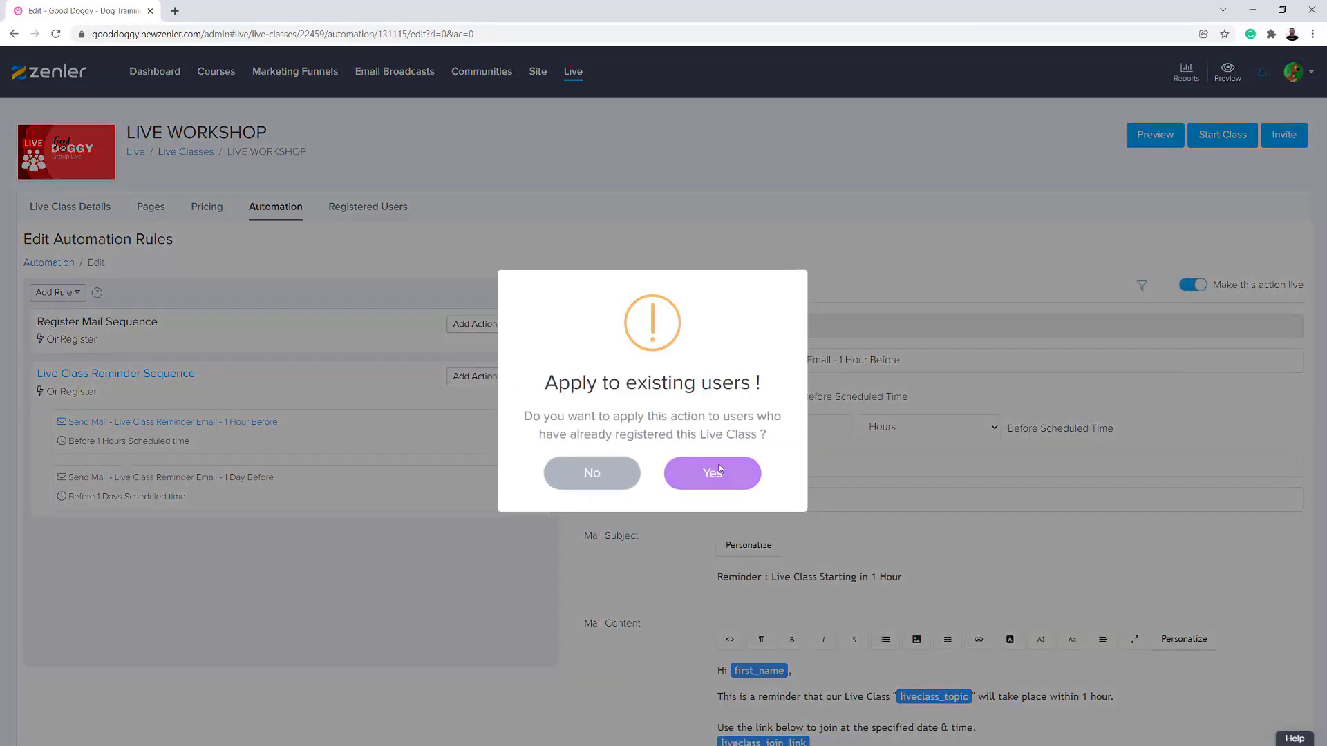
click(730, 471)
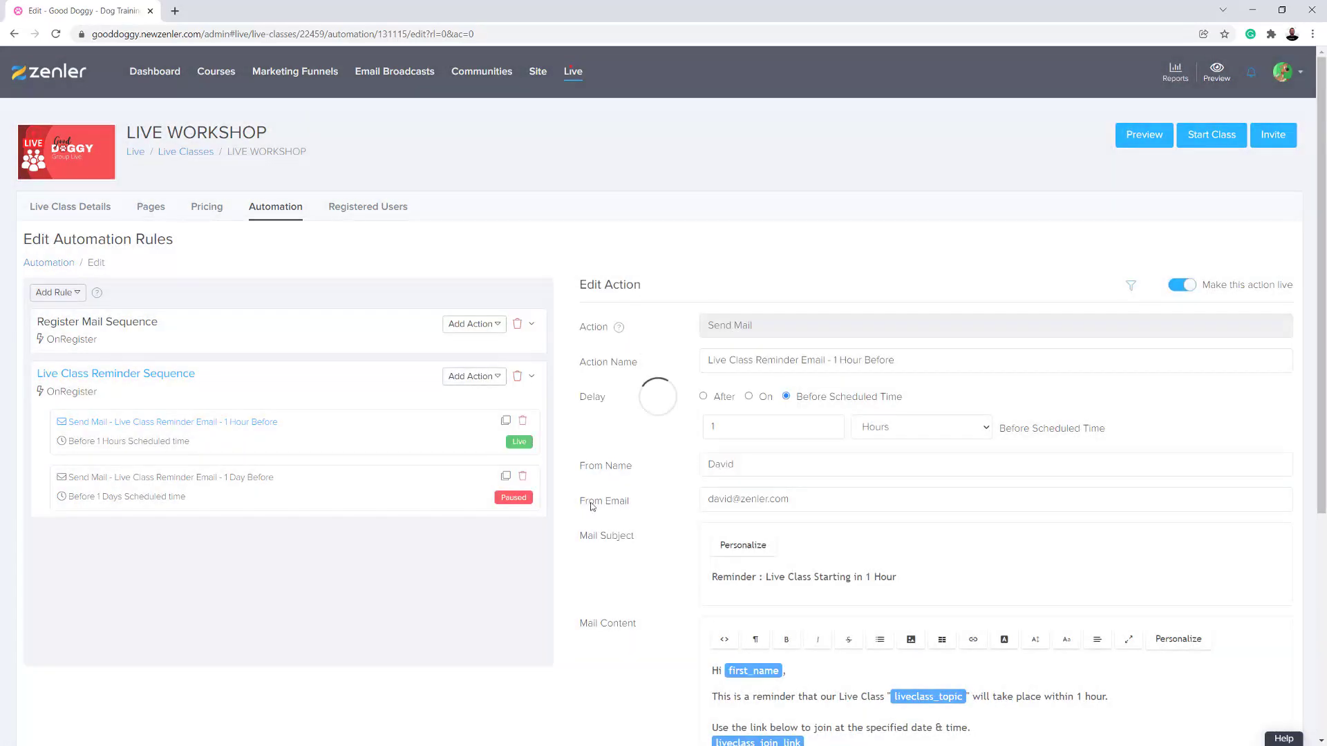
- Make the 1 Day Before reminder email live, and apply it to users who have already registered
click(242, 487)
click(1184, 293)
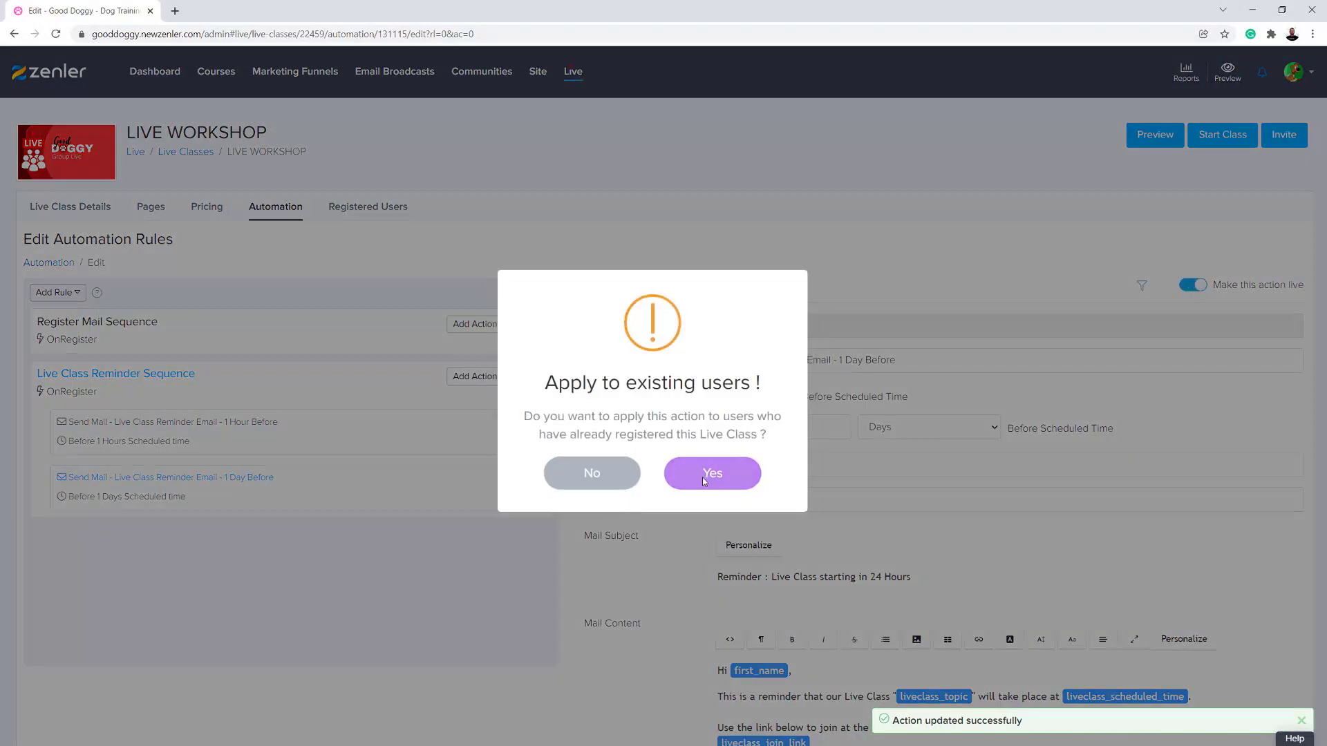
click(702, 477)
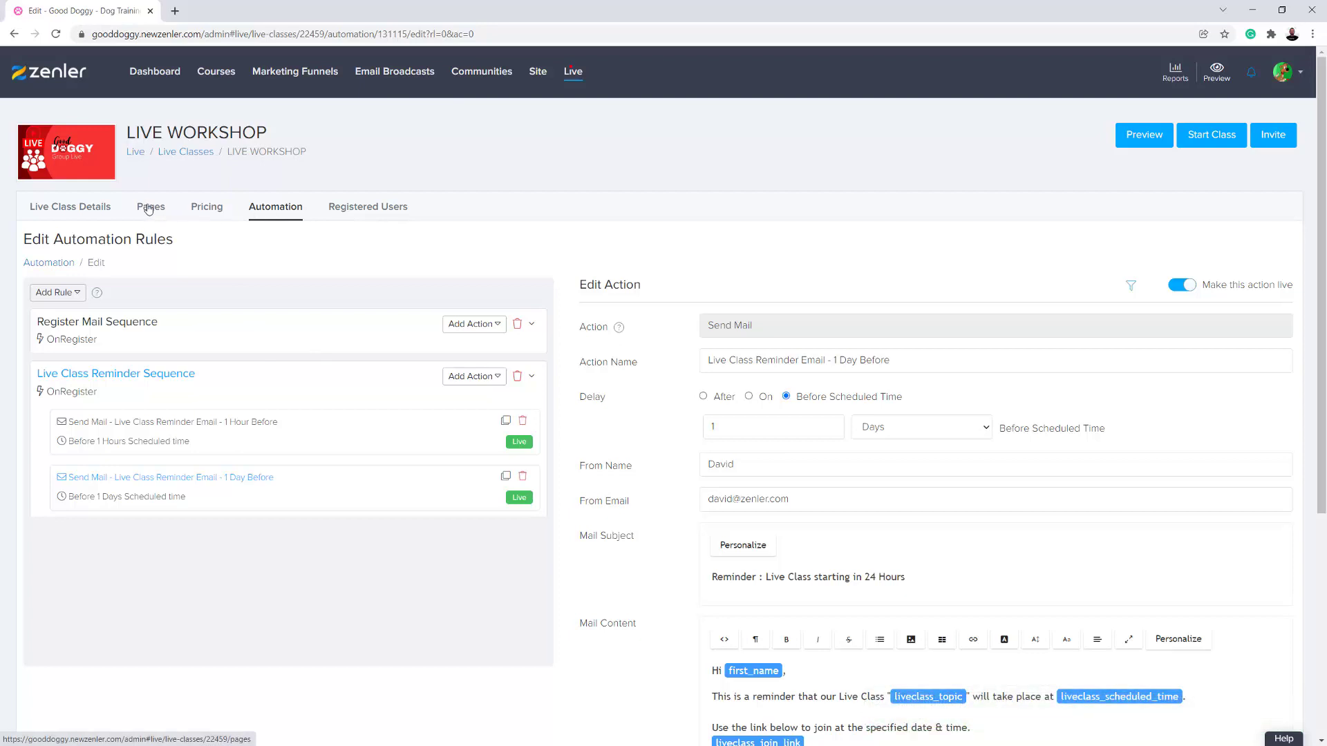
- Add a lesson to the YOUR LIVE SESSION section in the curriculum of the 1-2-1 Live Session course
click(186, 153)
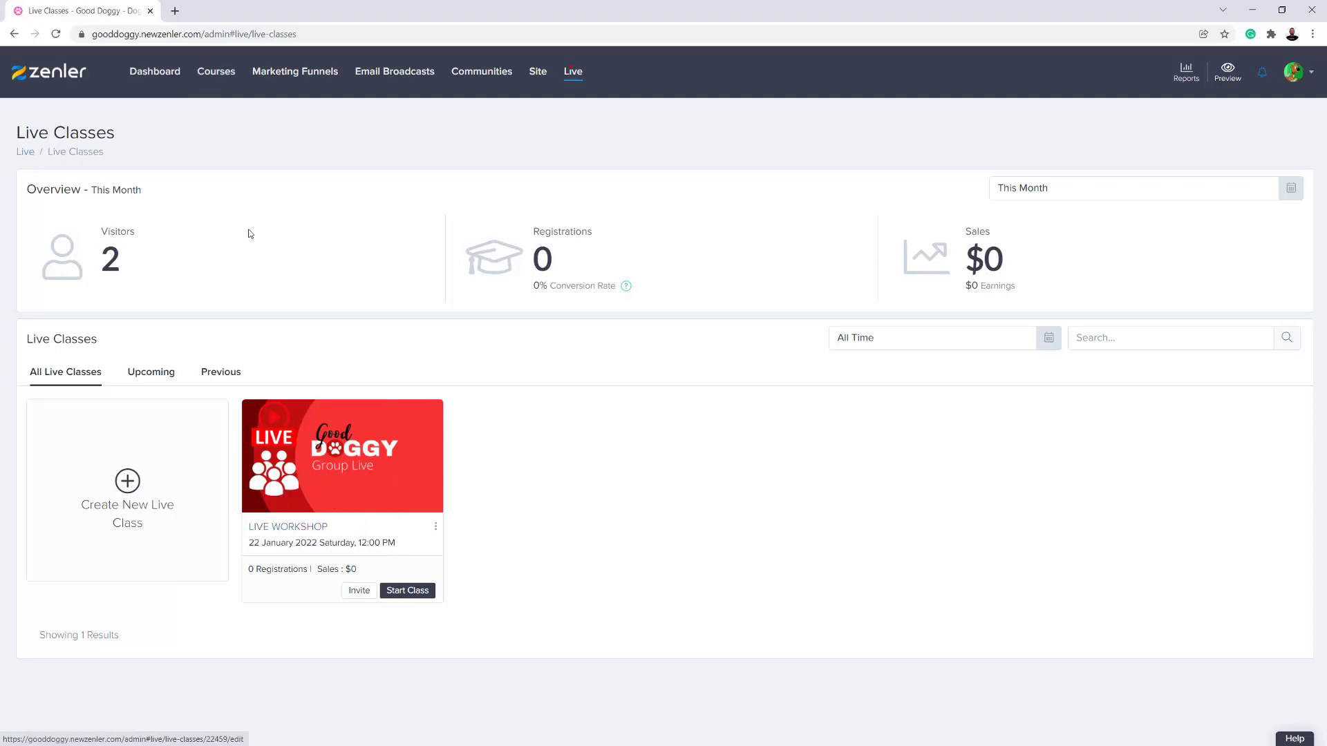
click(223, 77)
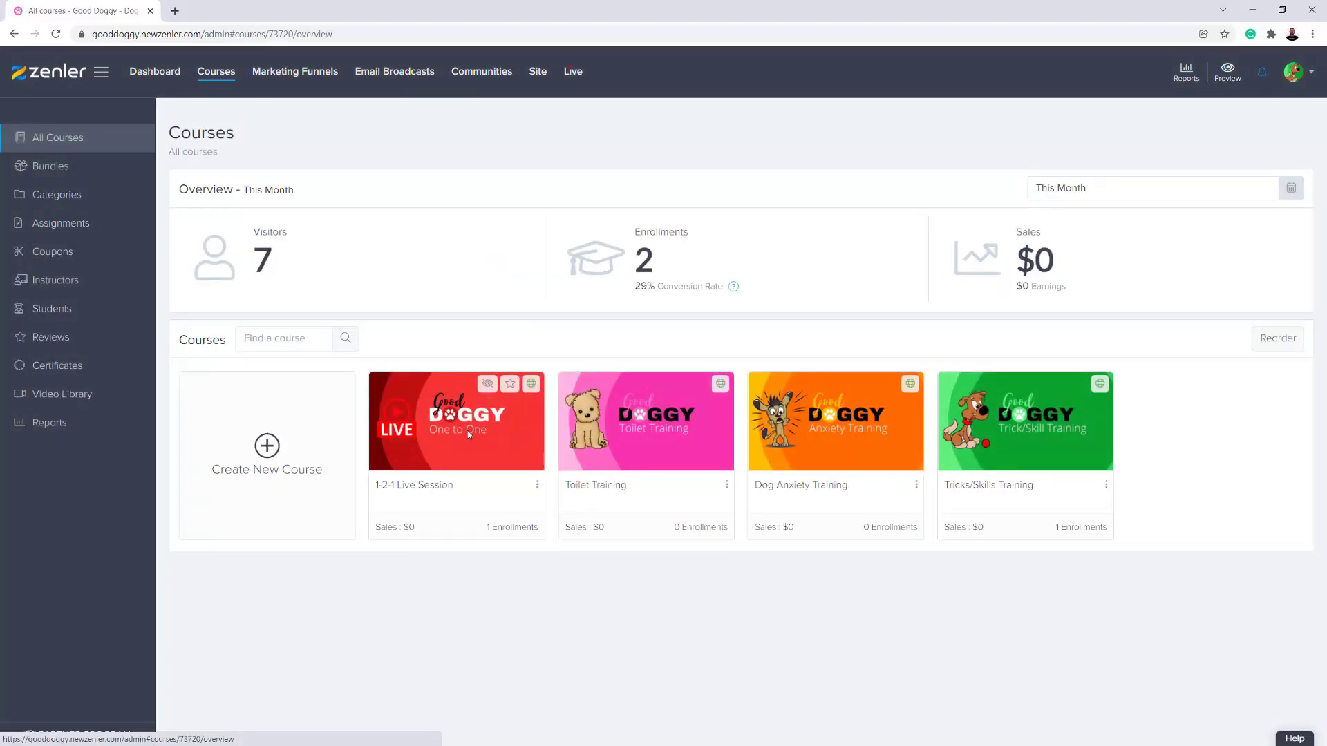
click(468, 430)
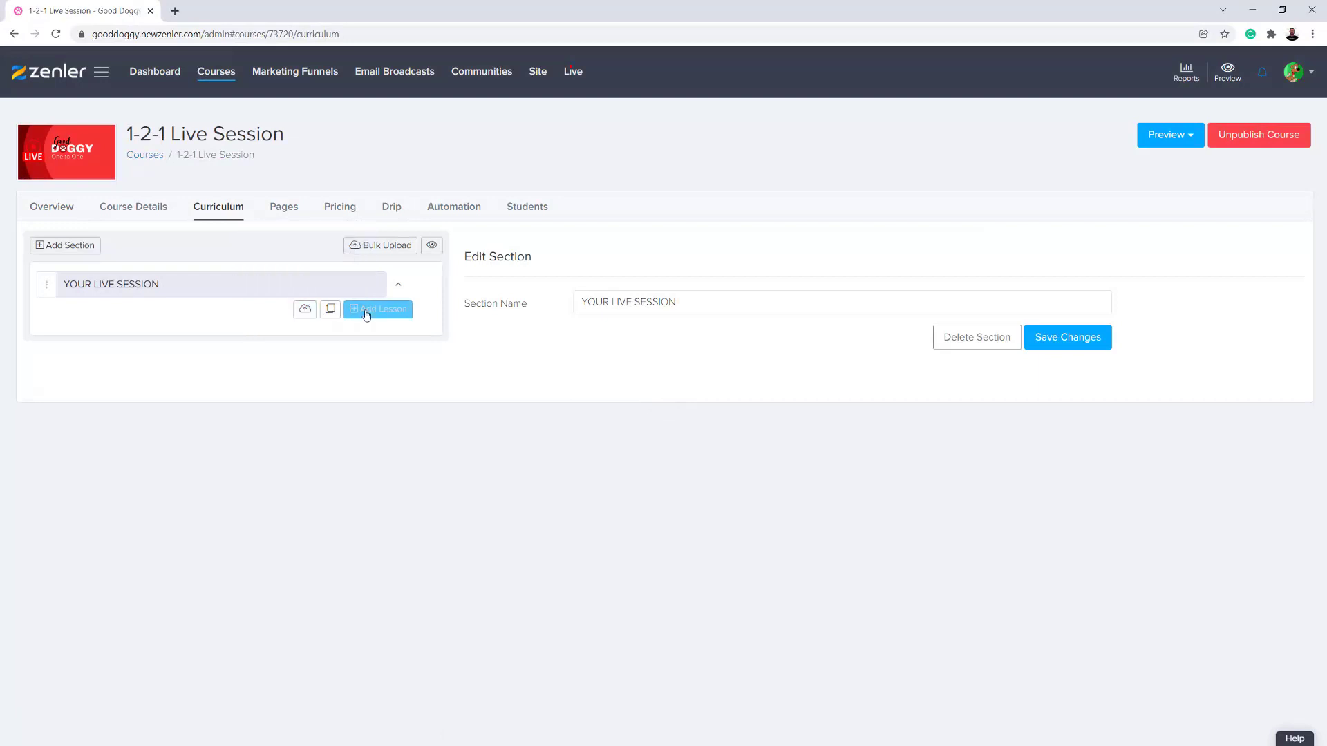
click(367, 315)
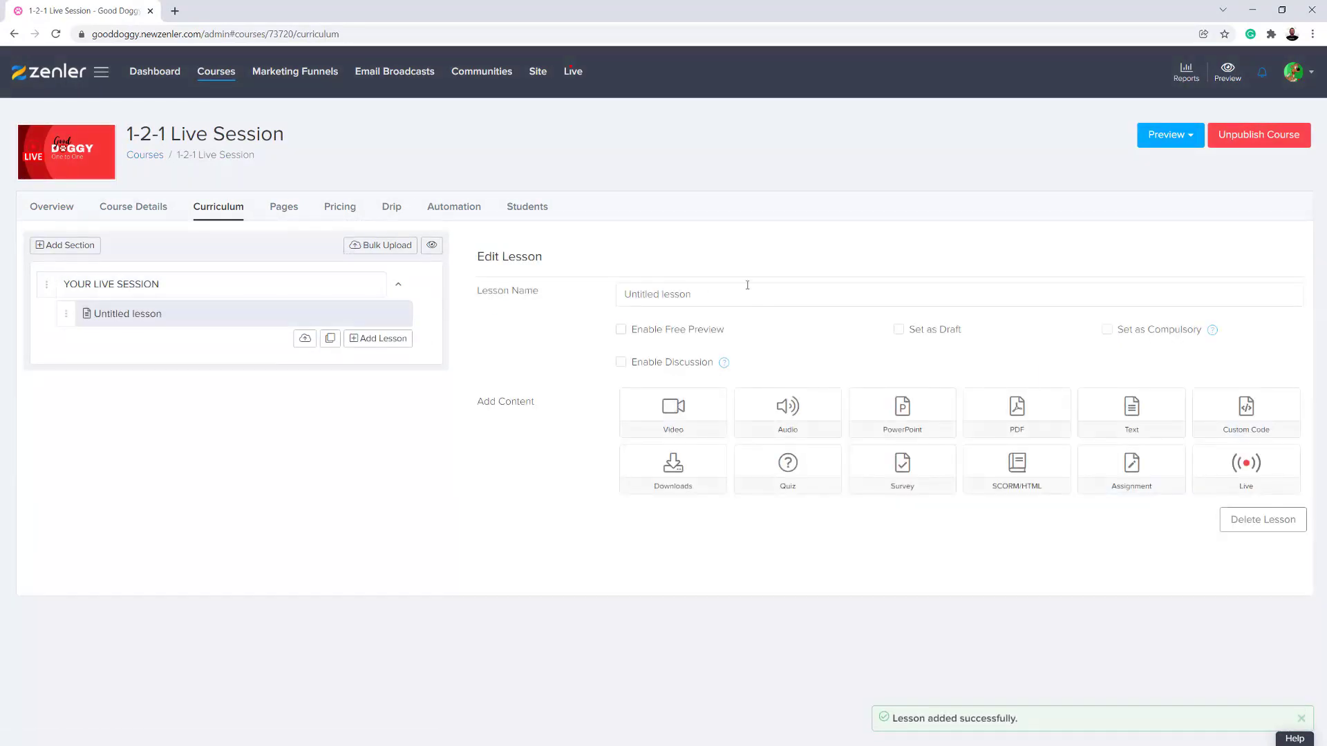
- Rename the untitled lesson as Your Live Event and save the change
drag(747, 284, 585, 295)
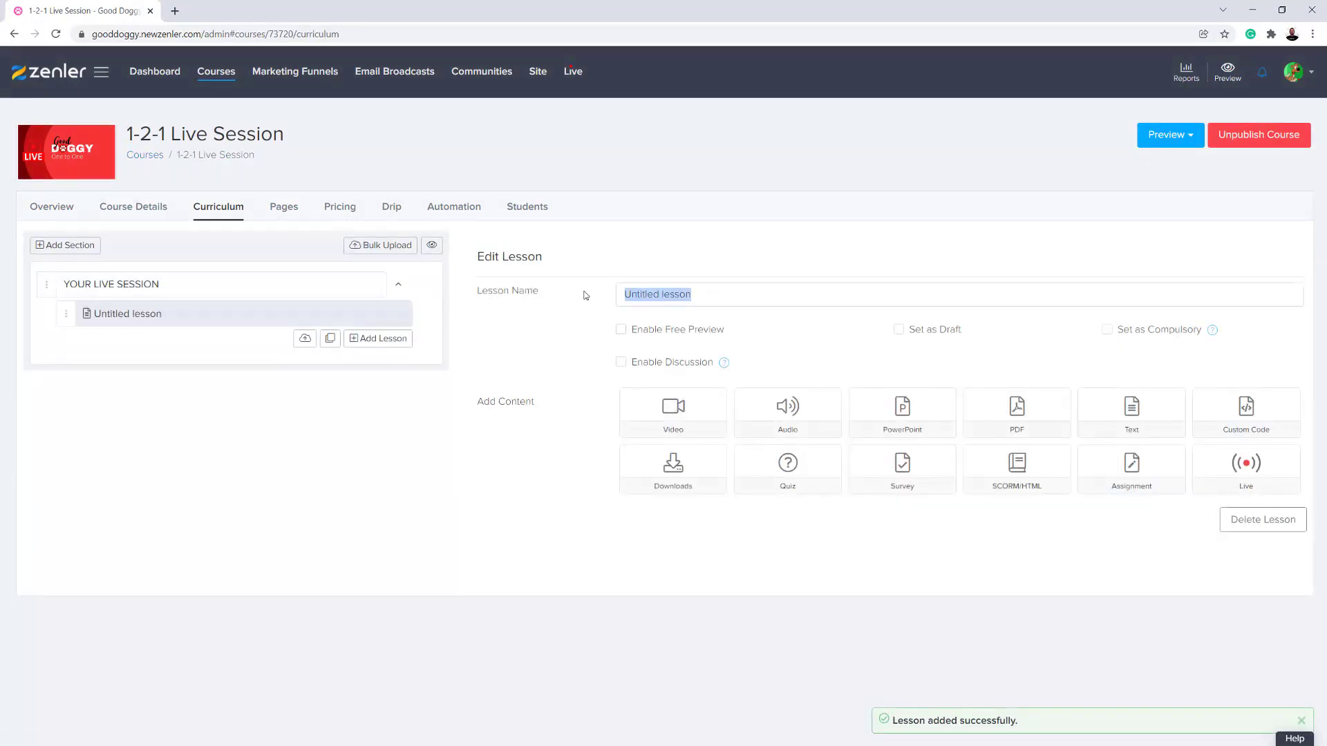
text(Your Live Event)
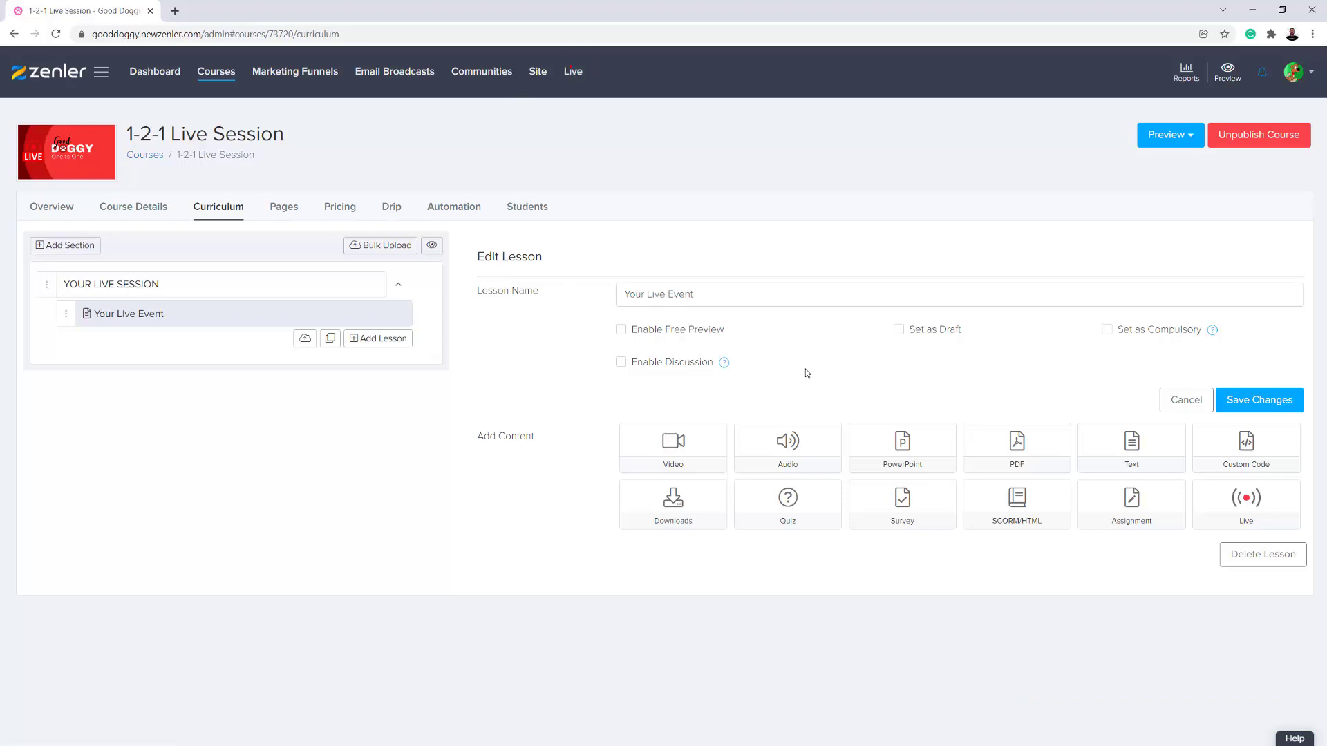
click(1221, 403)
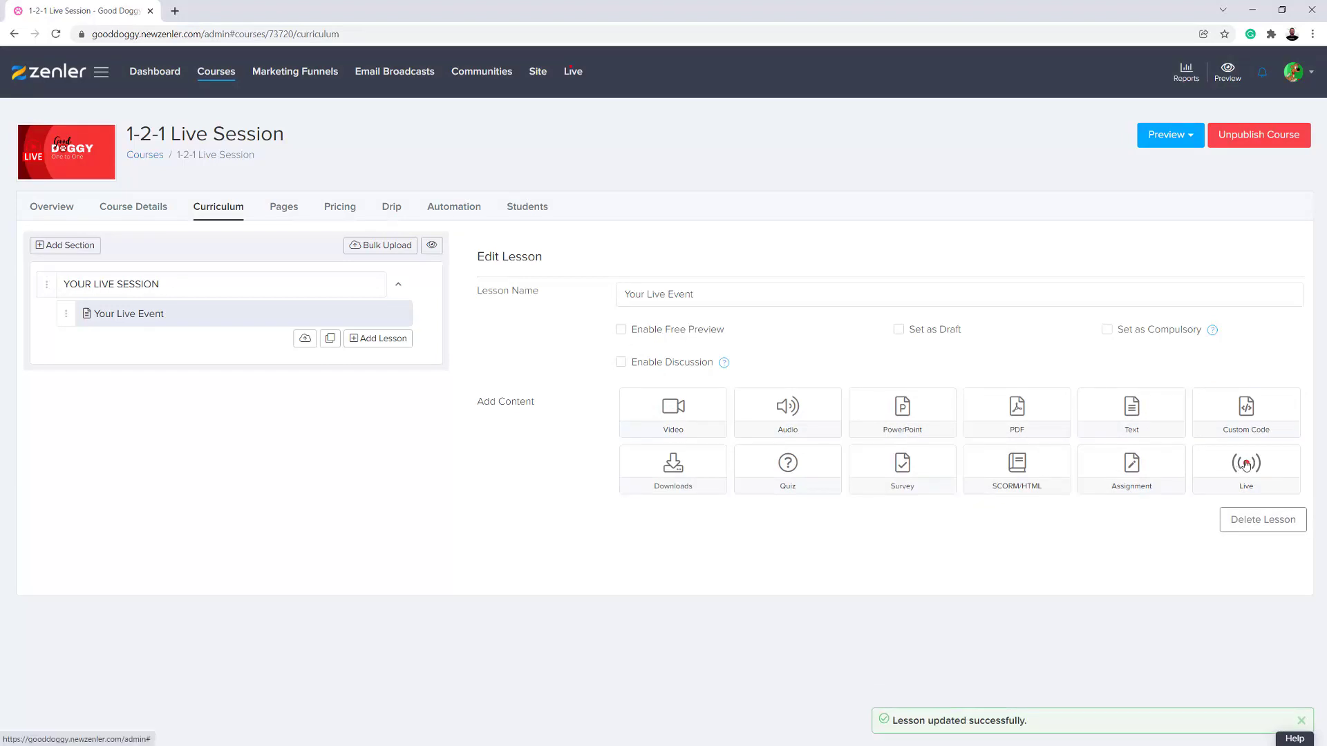
- Examine the live class choices available as content for the Your Live Event lesson, then close them without selecting any
click(1233, 467)
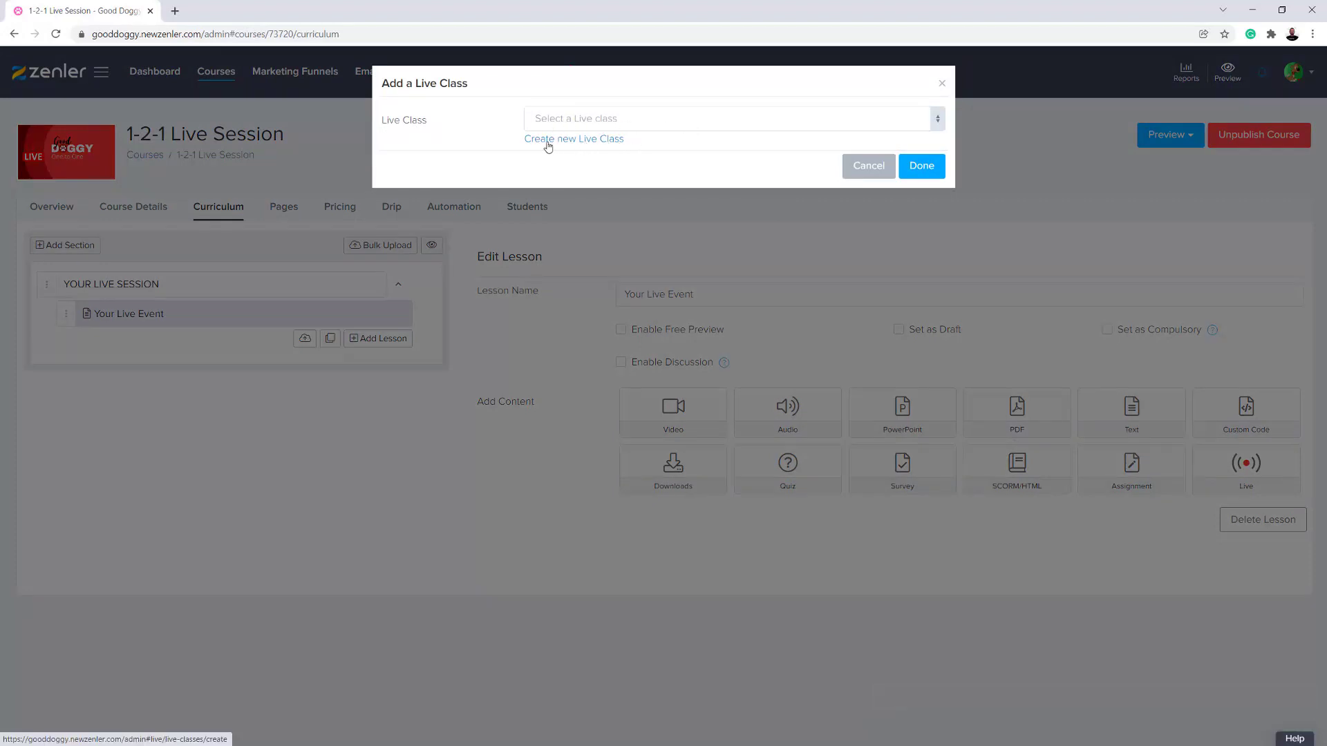
click(641, 127)
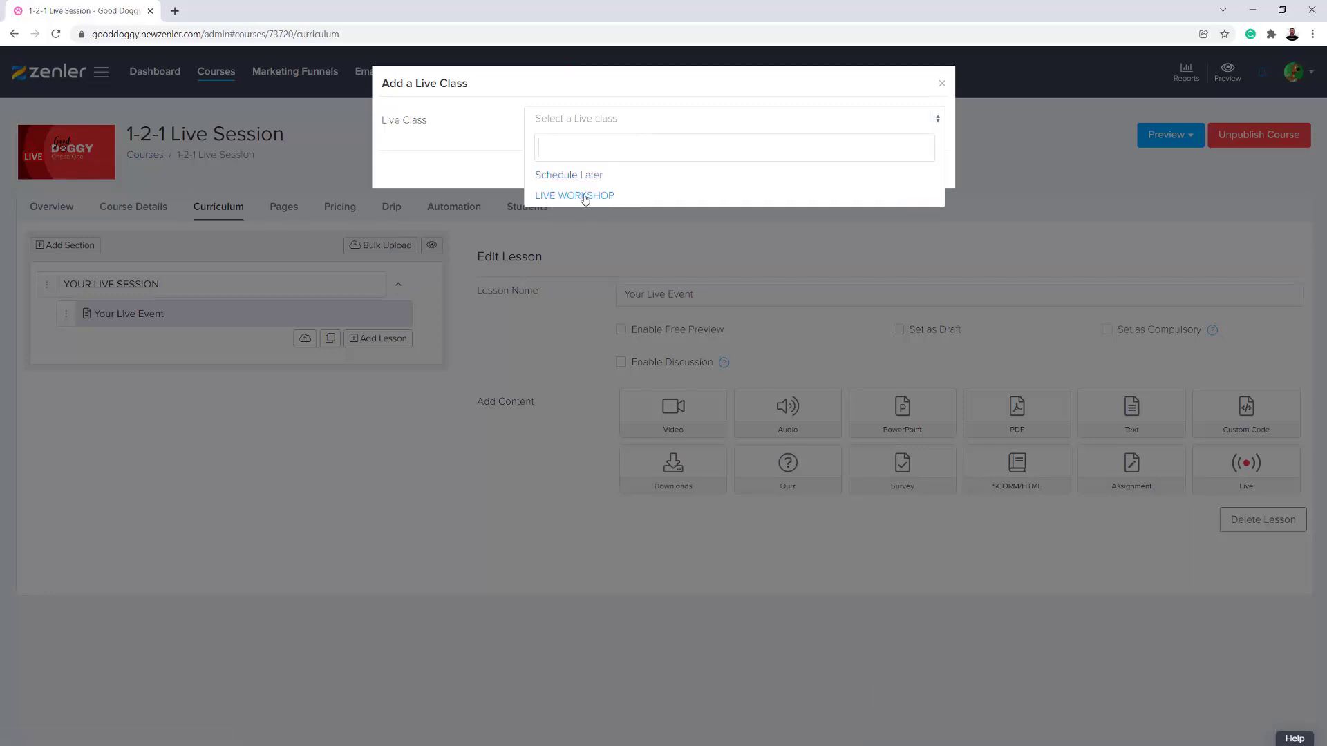
click(567, 521)
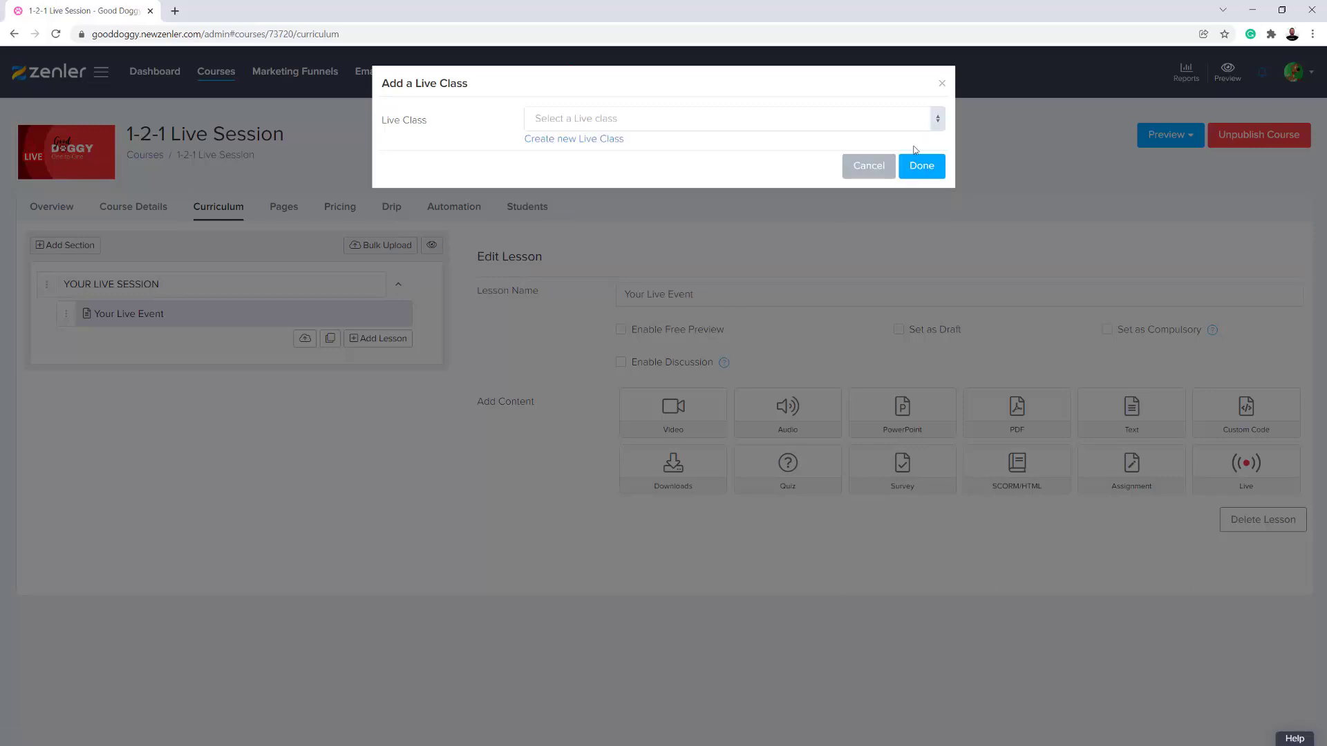
click(941, 84)
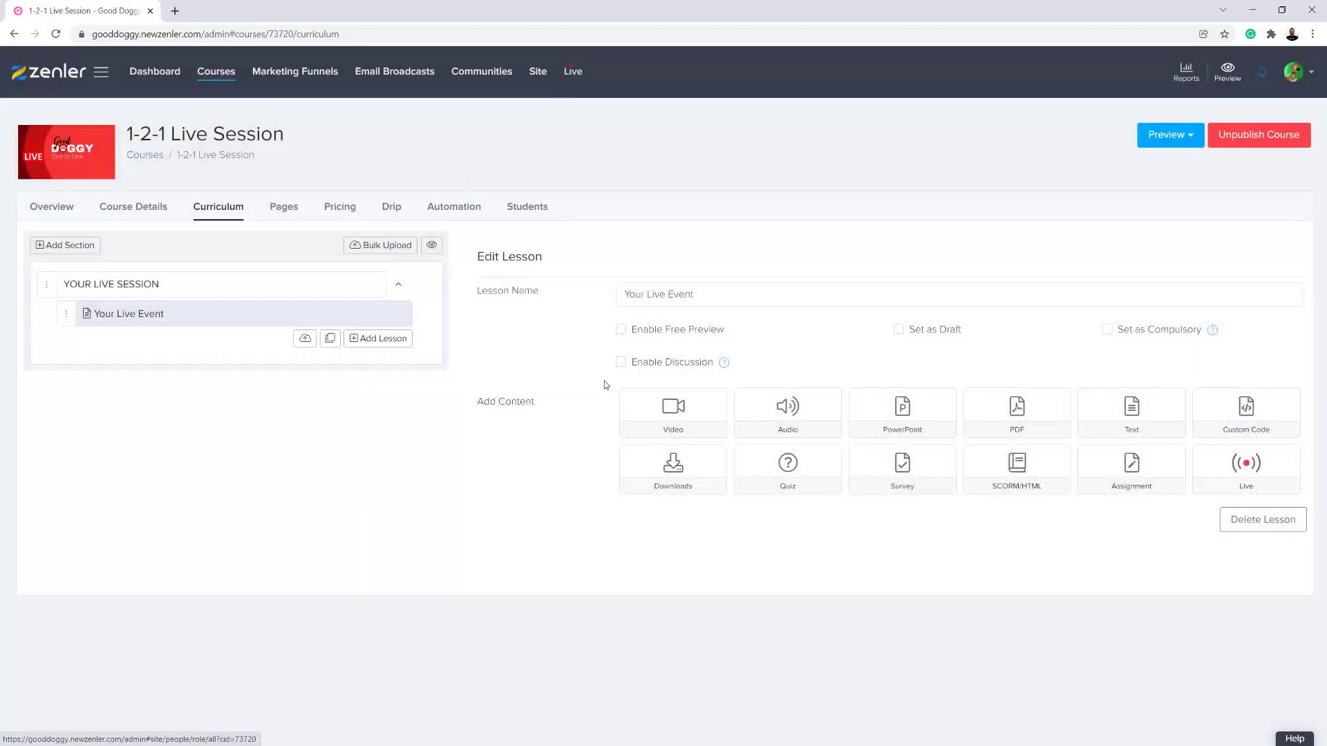
- Open the live classes in a separate browser tab and start cloning LIVE WORKSHOP
right_click(577, 75)
click(594, 83)
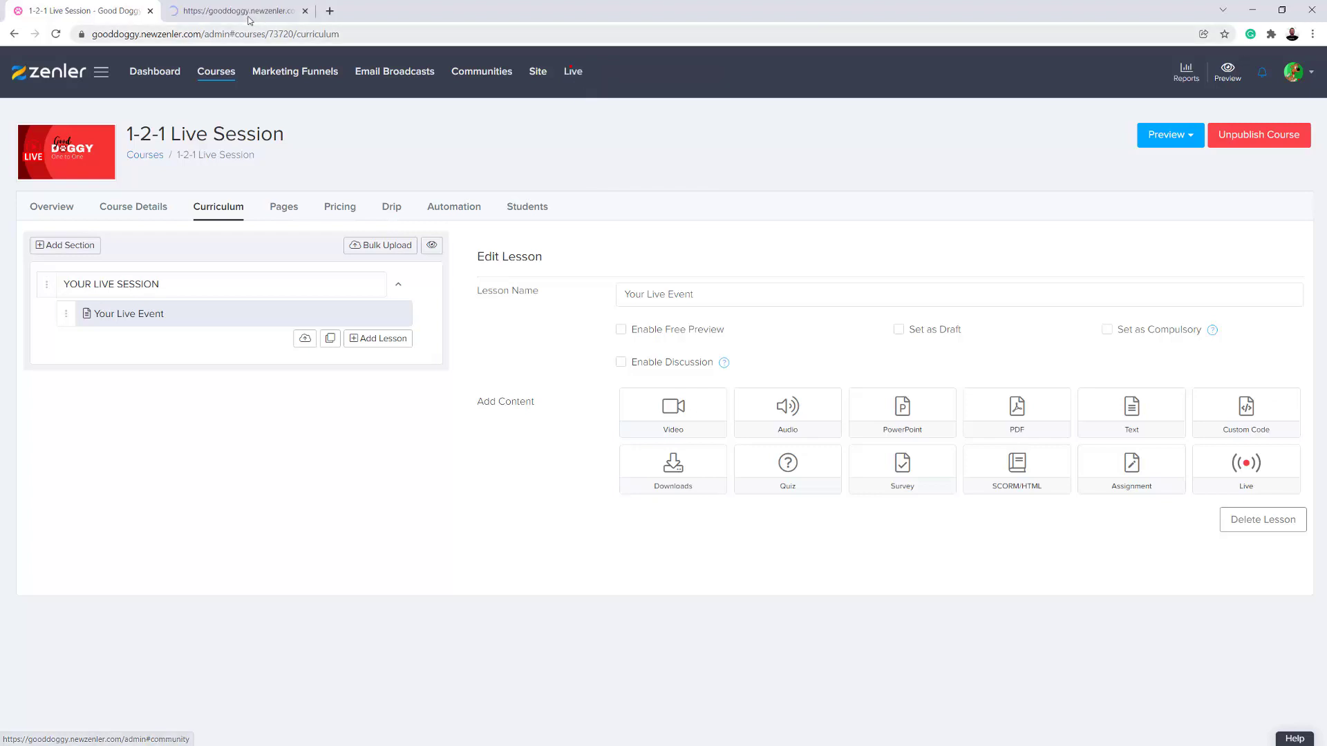
click(249, 20)
click(279, 411)
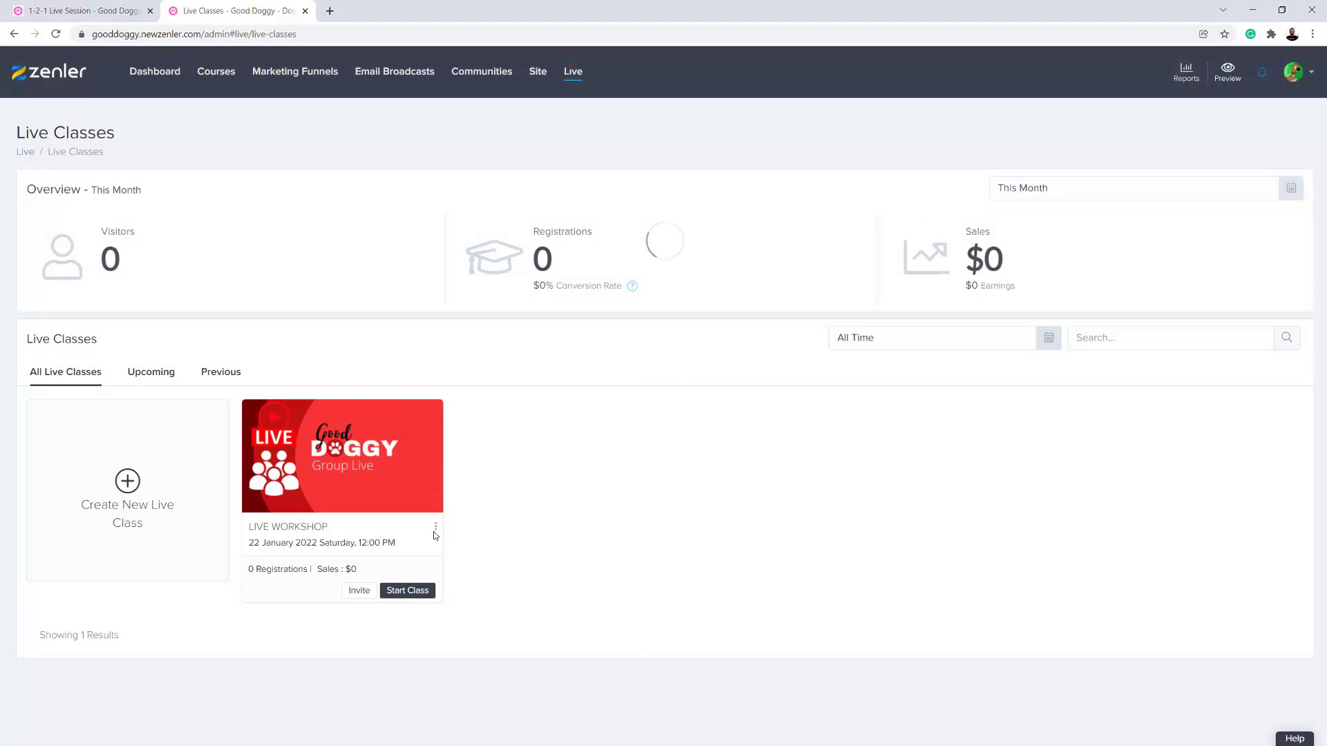
click(436, 528)
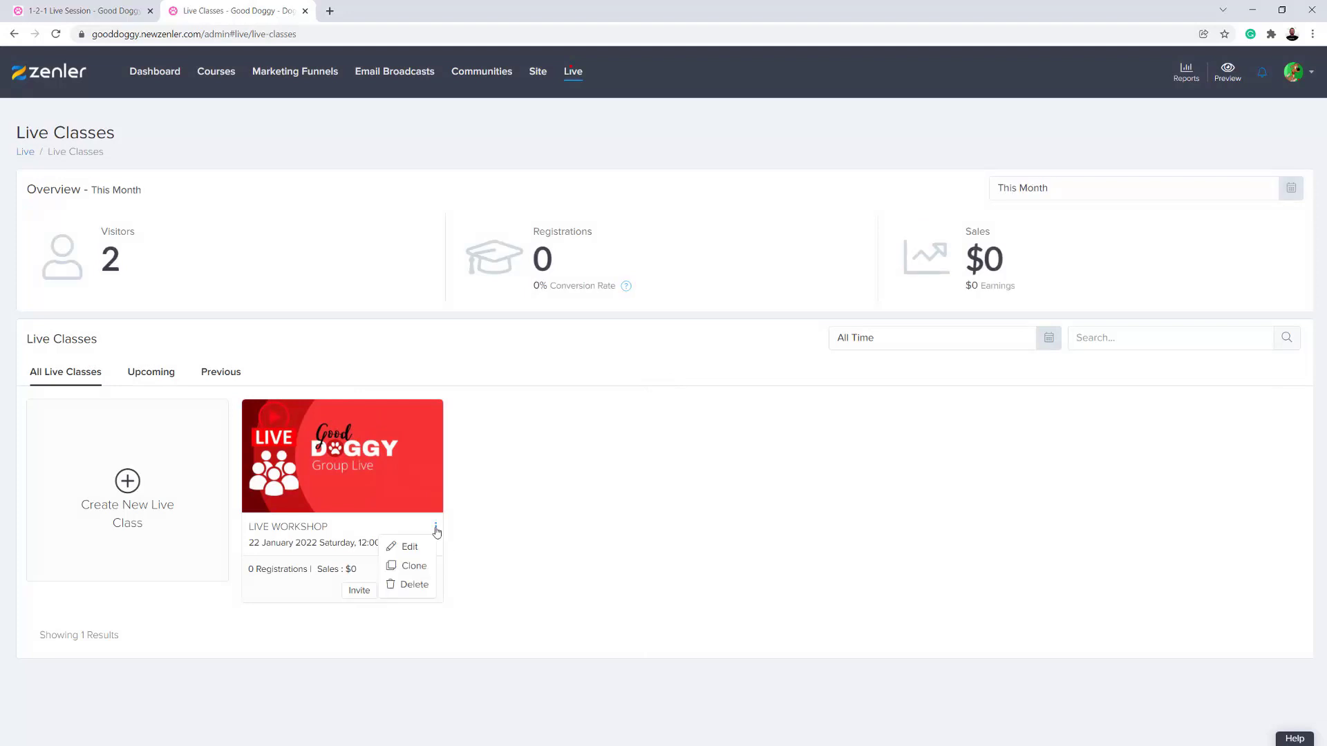
click(413, 566)
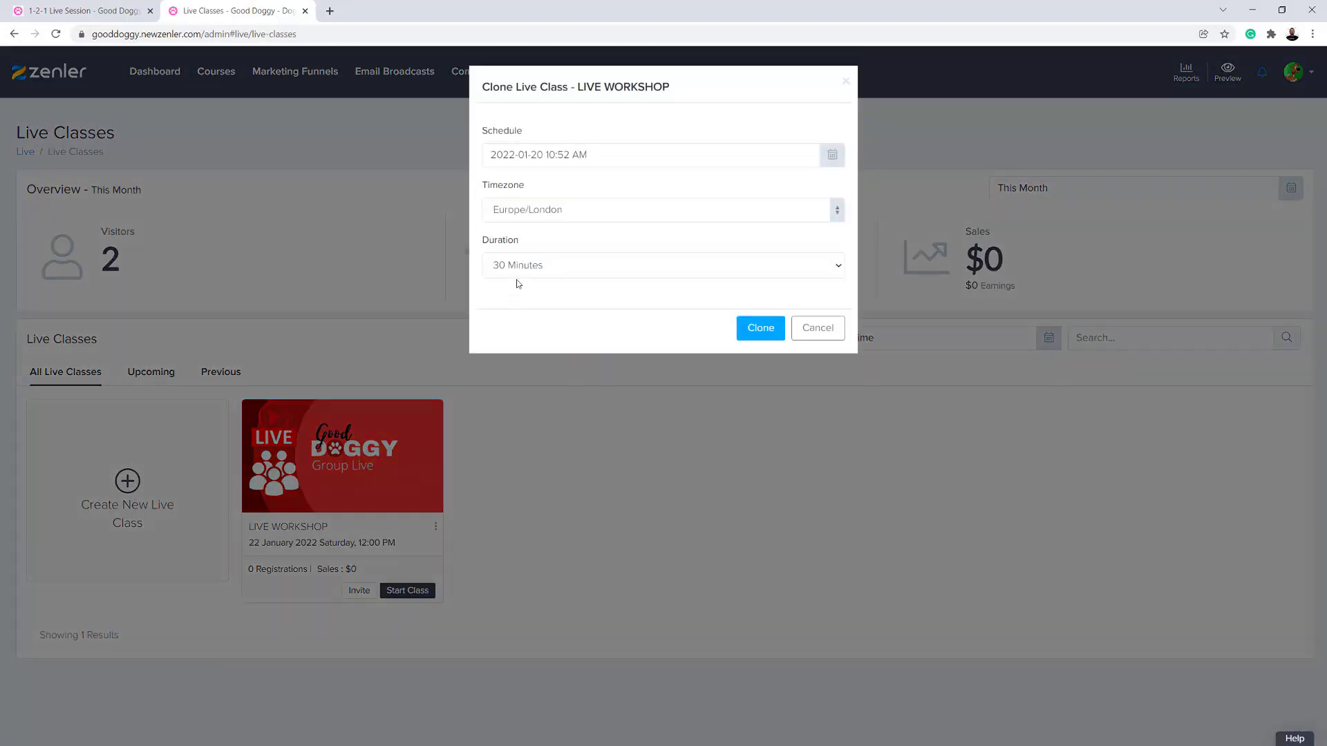
click(568, 265)
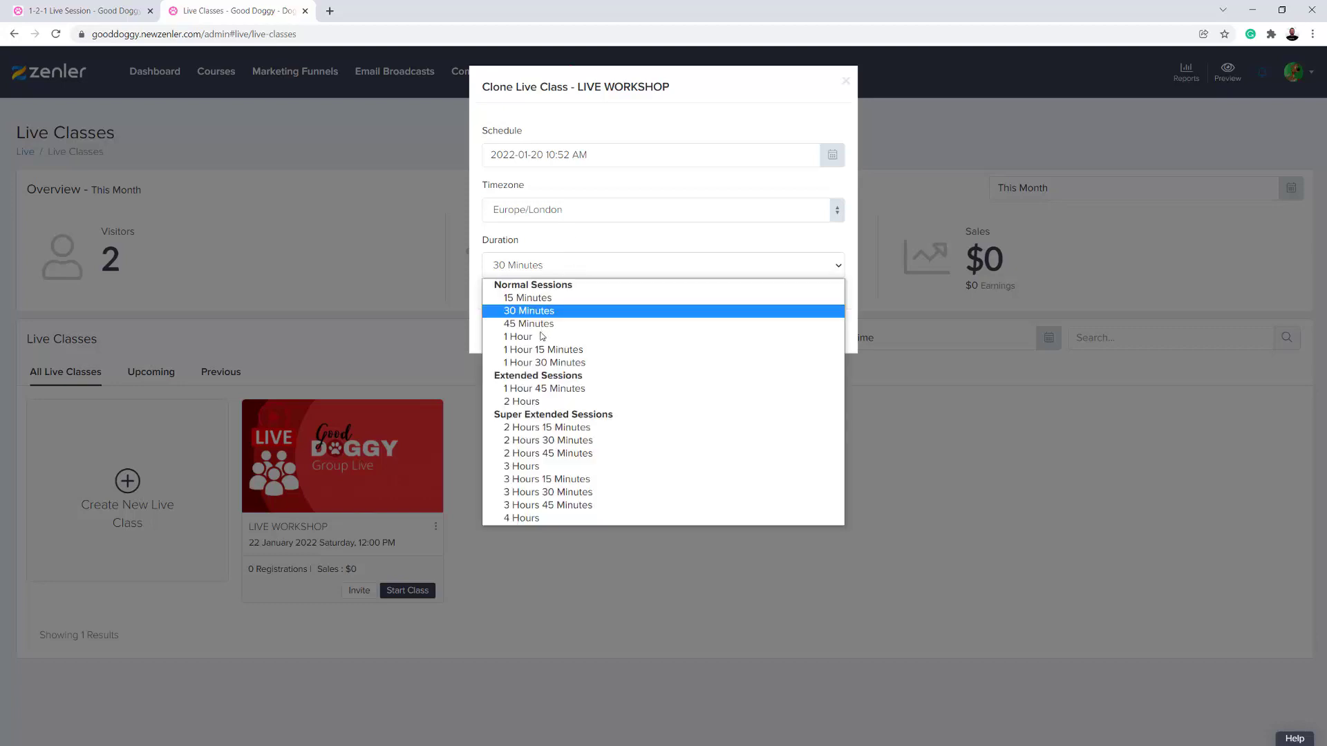
click(538, 353)
click(614, 156)
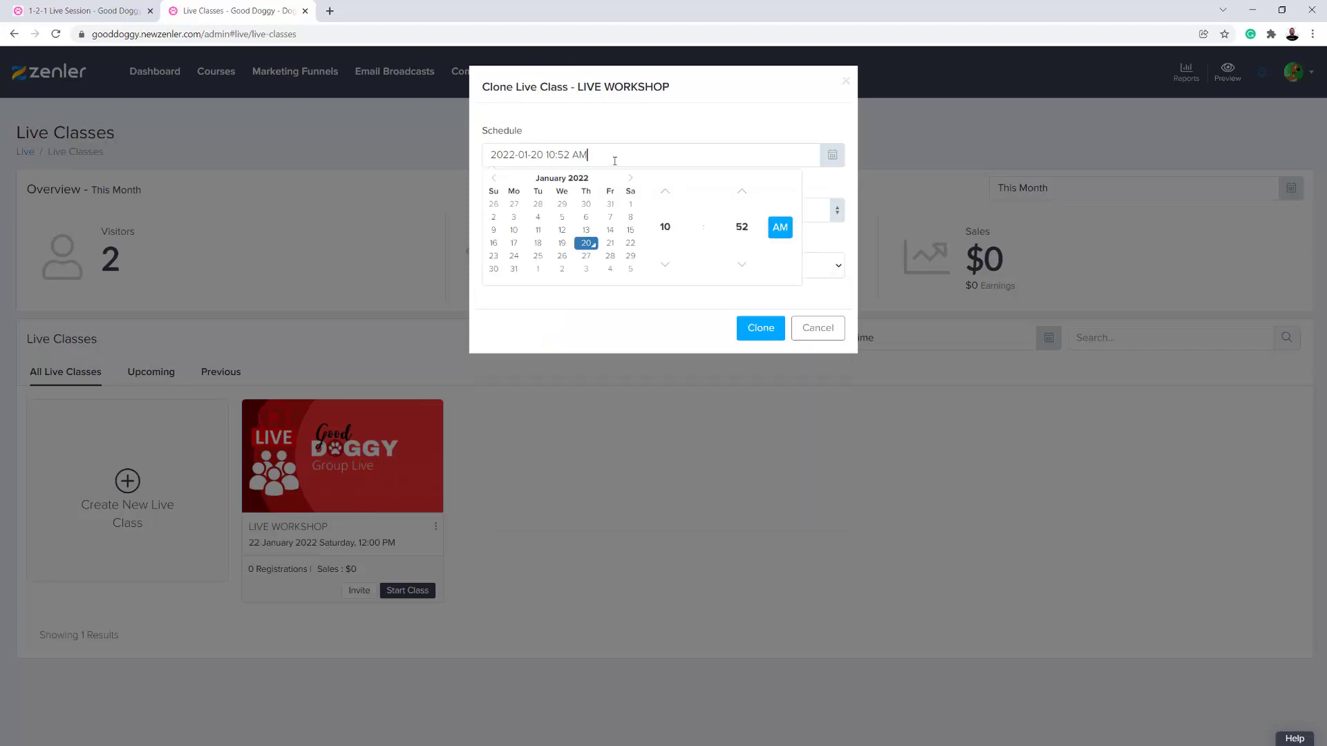
click(493, 269)
click(665, 230)
click(669, 198)
click(742, 227)
click(677, 198)
click(779, 227)
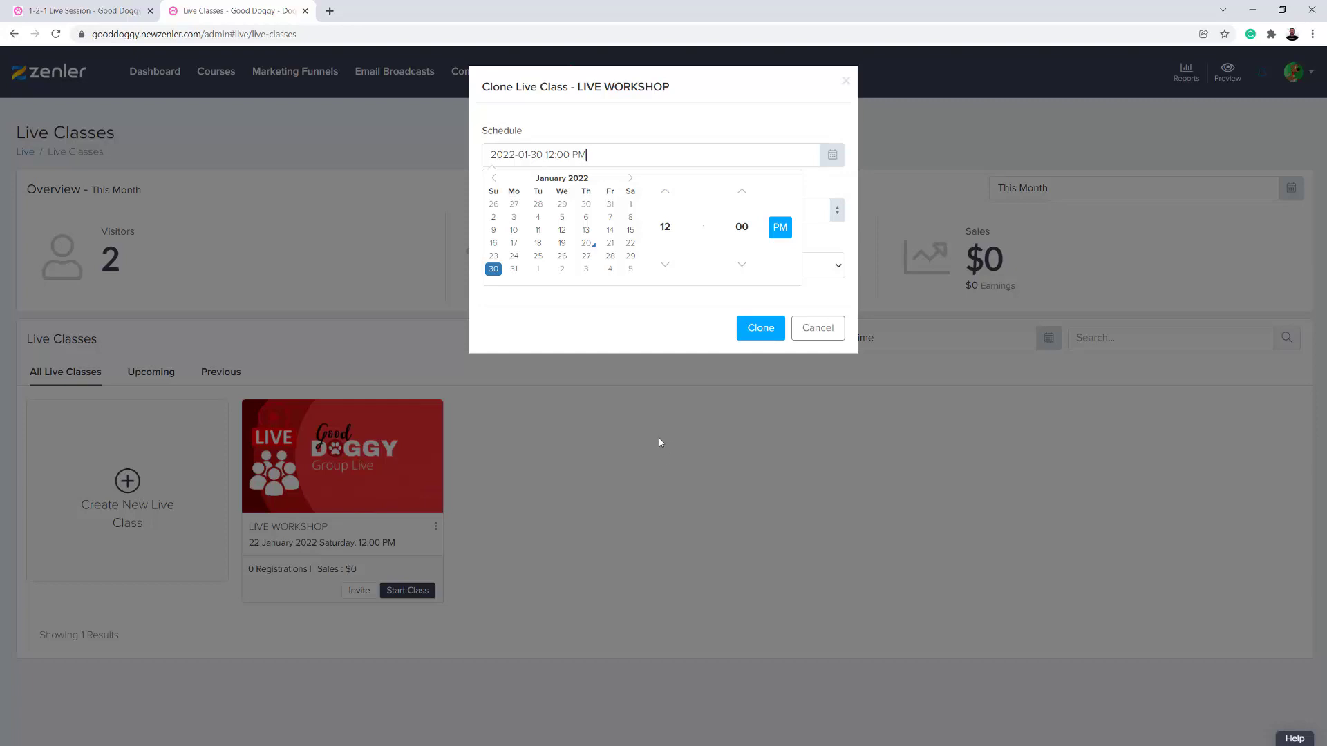
click(761, 329)
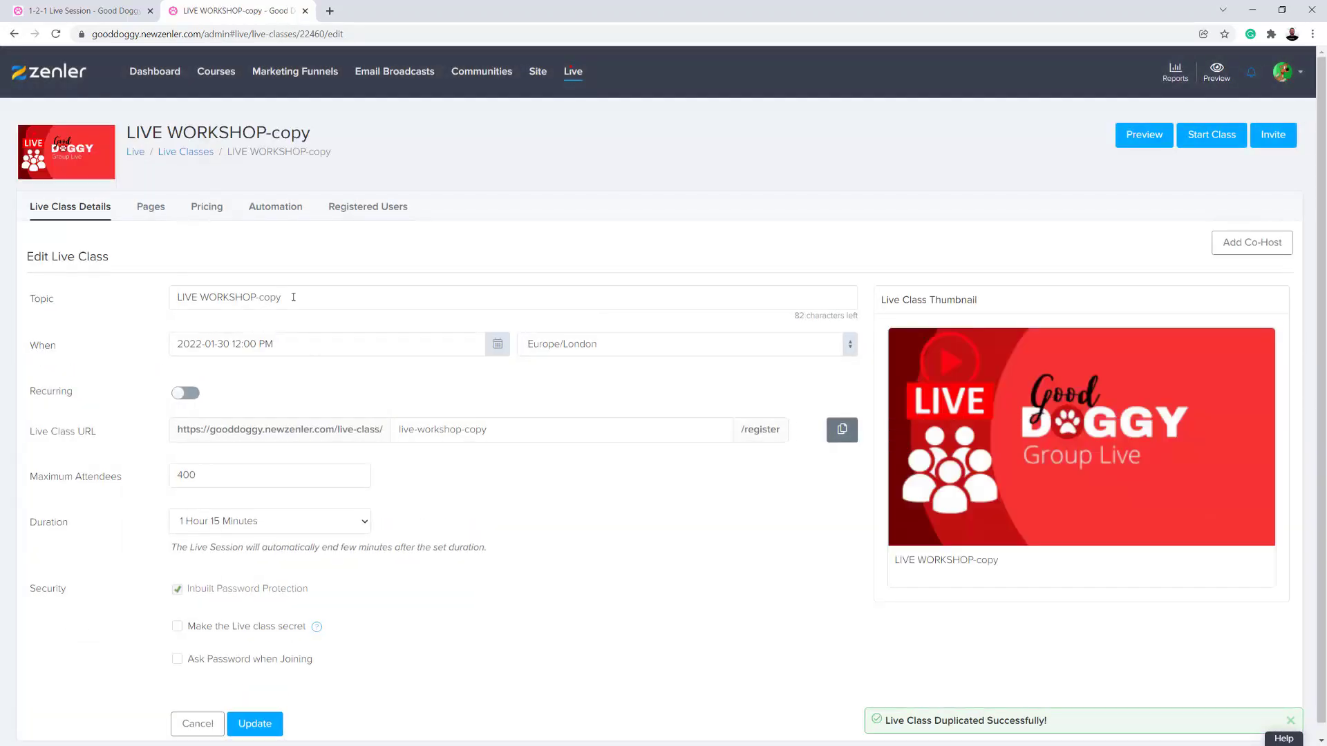
- Change the cloned class's topic to LIVE WORKSHOP-TWO and its live class URL to live-workshop-2
drag(293, 297, 265, 297)
text(TWO)
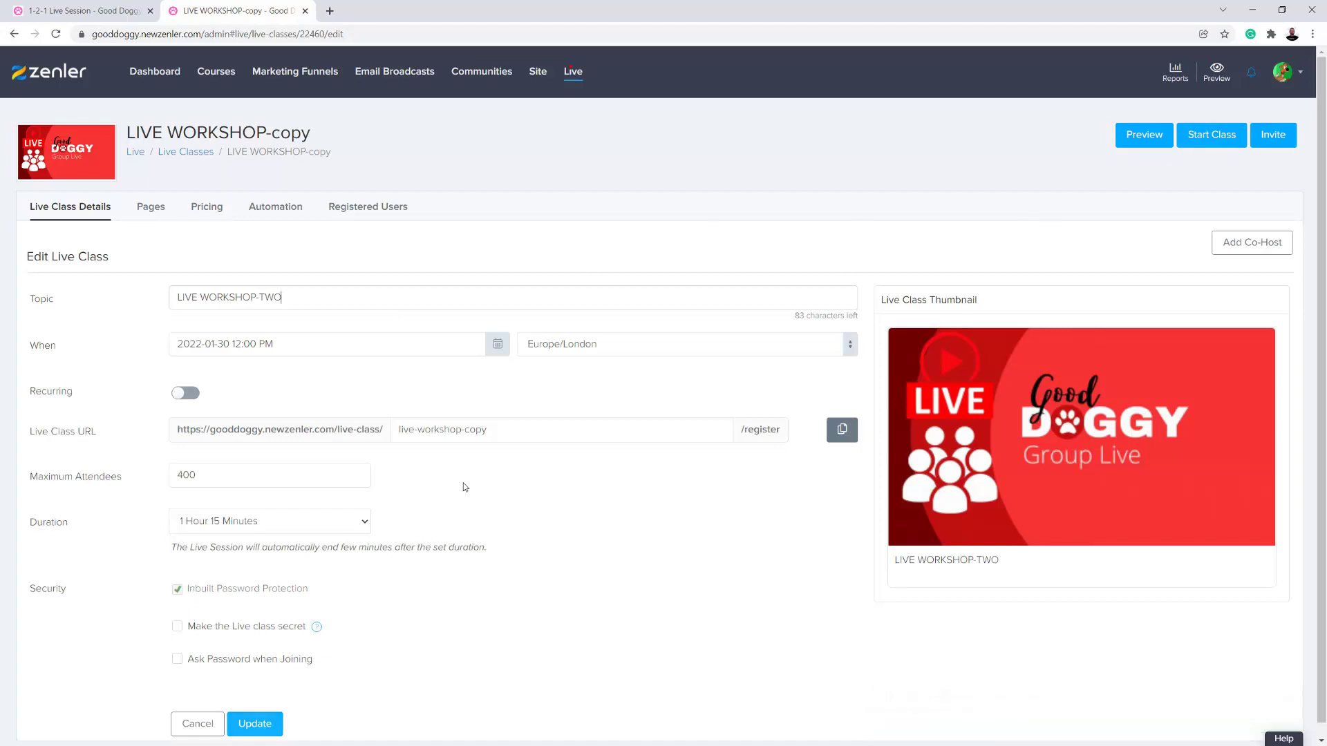
double_click(467, 431)
text(2)
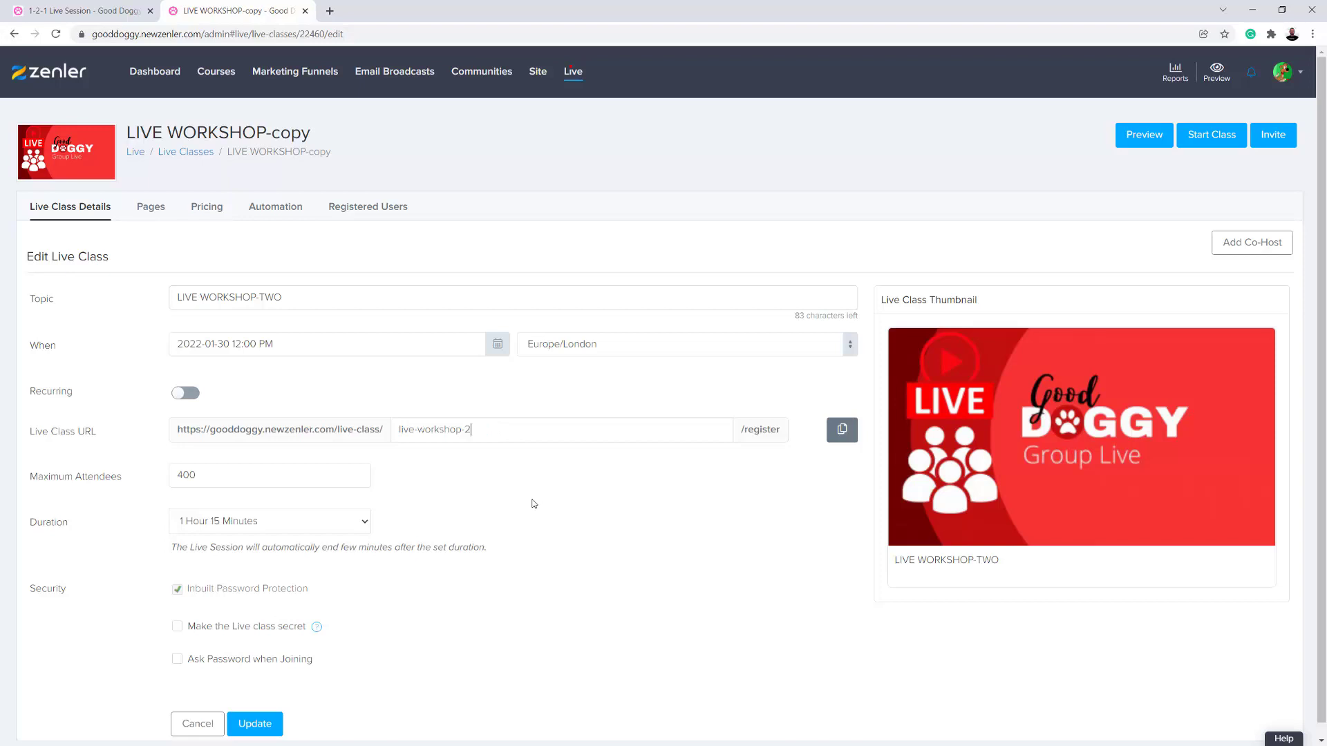
- Save the LIVE WORKSHOP-TWO class changes and return to the list of live classes
click(264, 725)
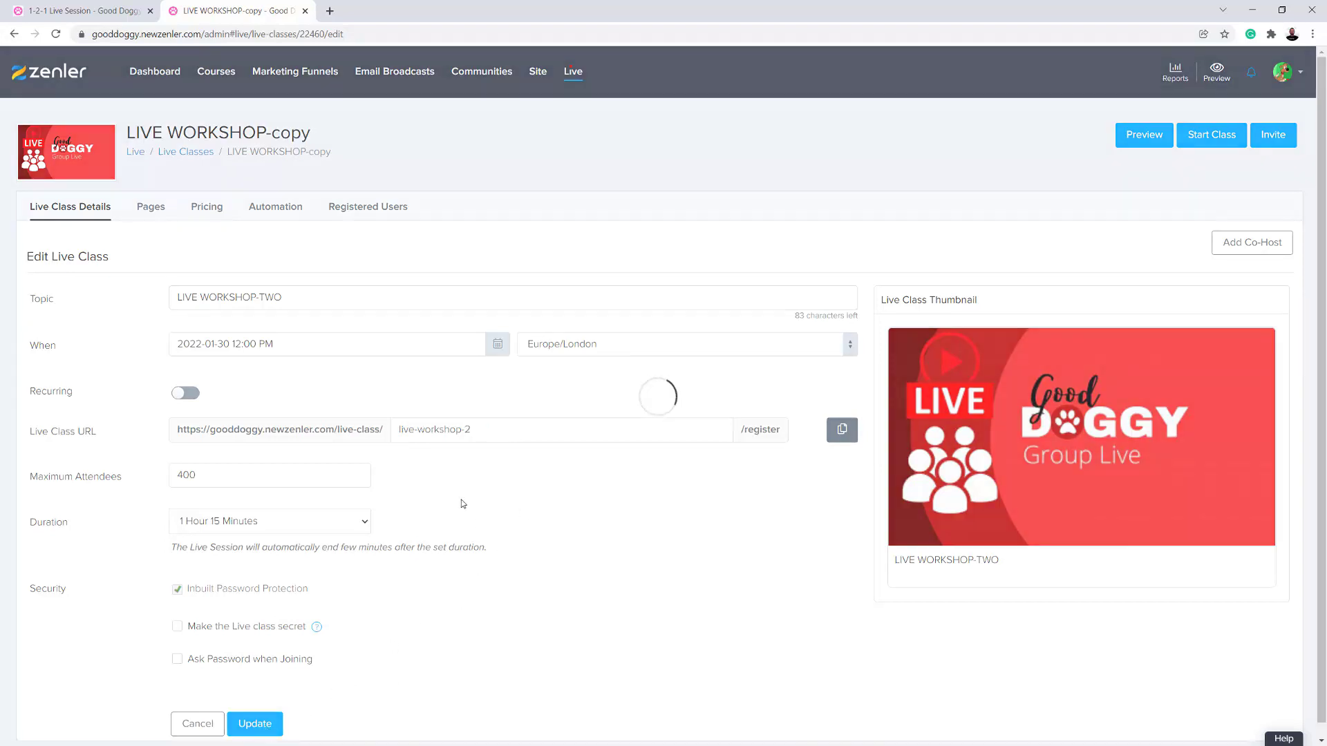
click(194, 160)
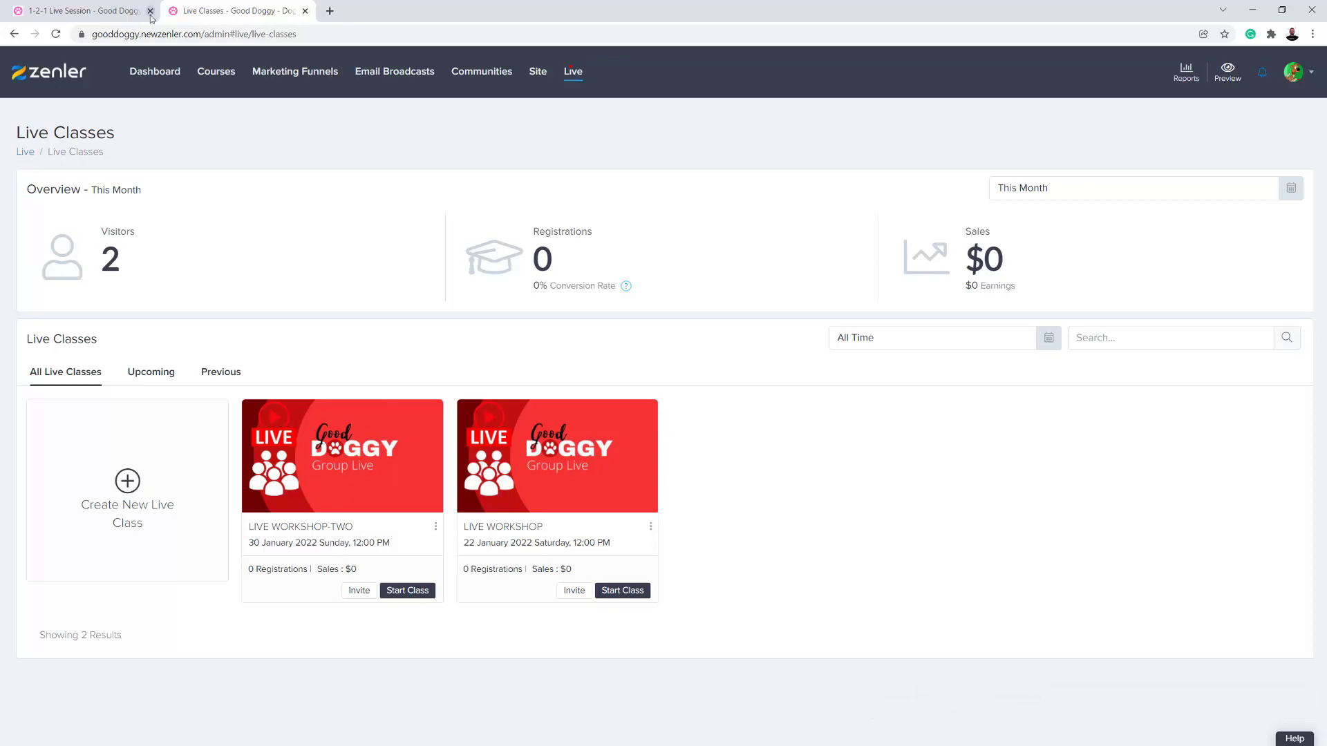
- Reload the course curriculum and add the LIVE WORKSHOP live class to the Your Live Event lesson
click(122, 12)
click(56, 38)
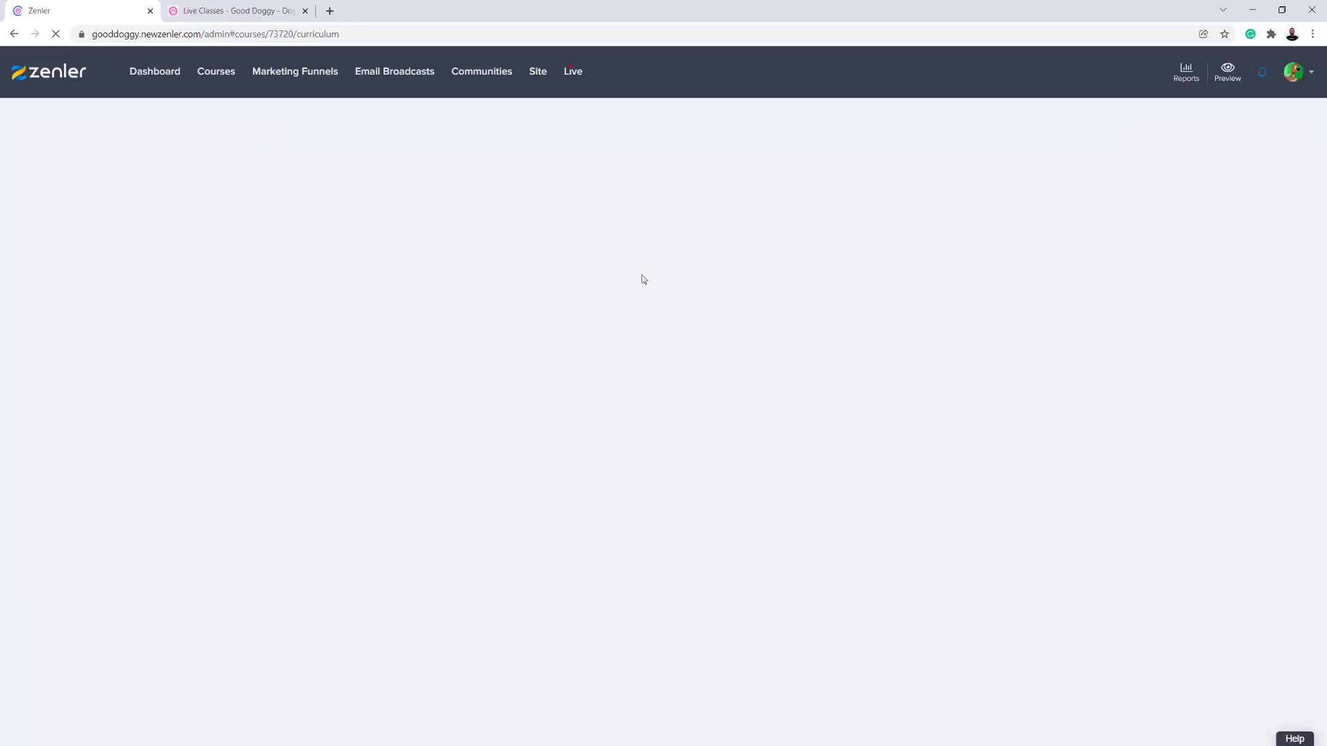
click(228, 11)
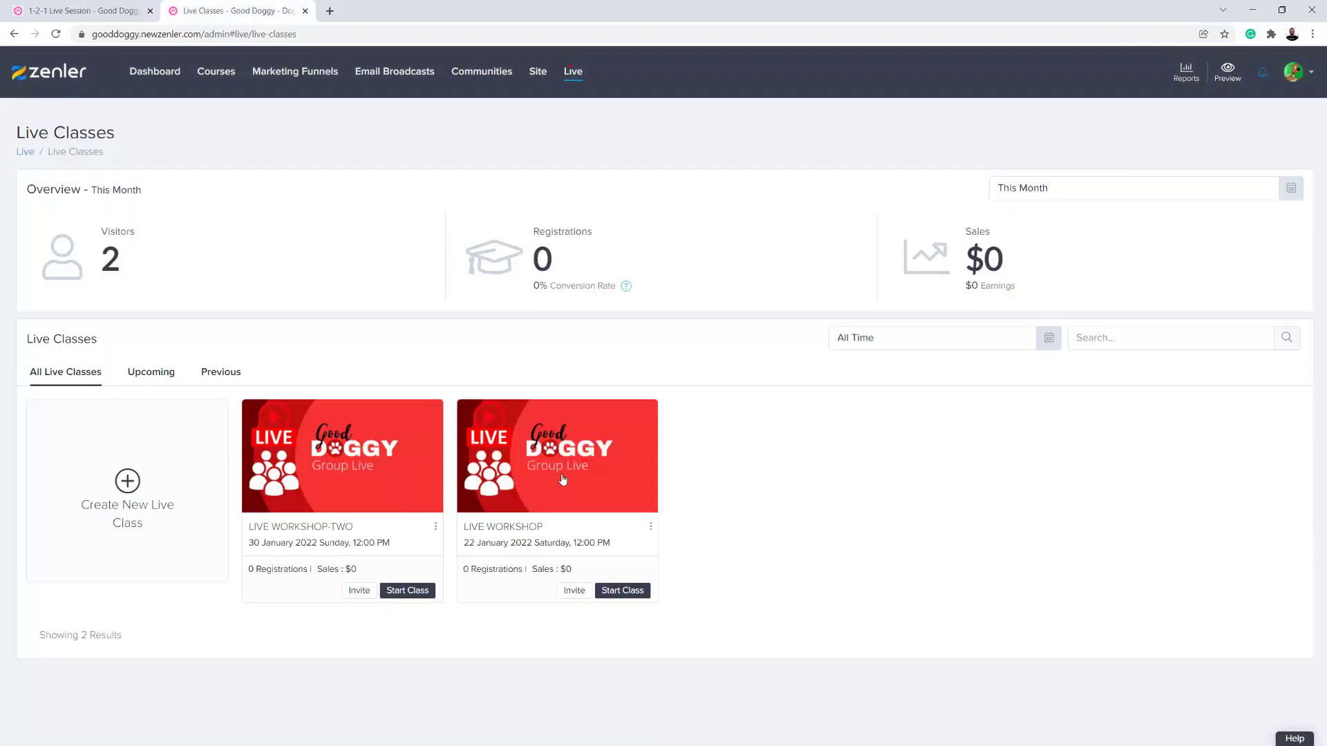
click(113, 15)
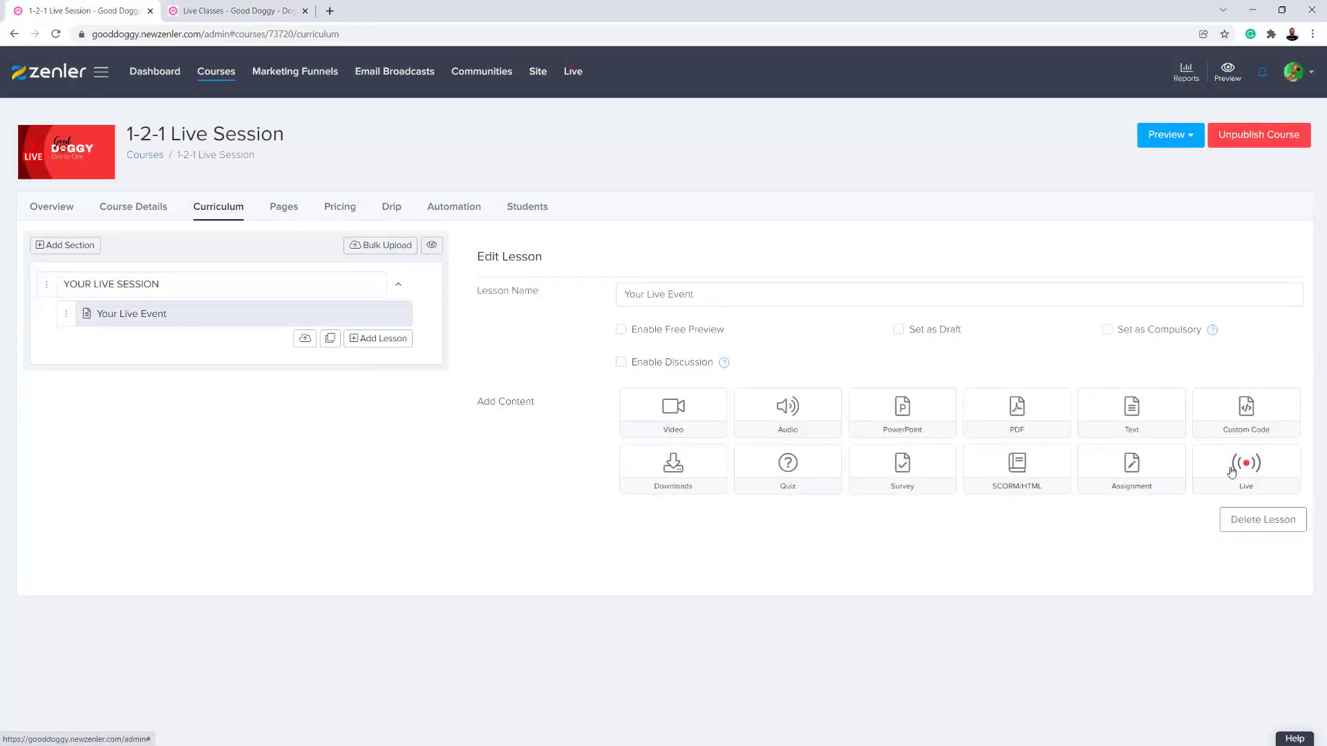
click(1231, 472)
click(638, 125)
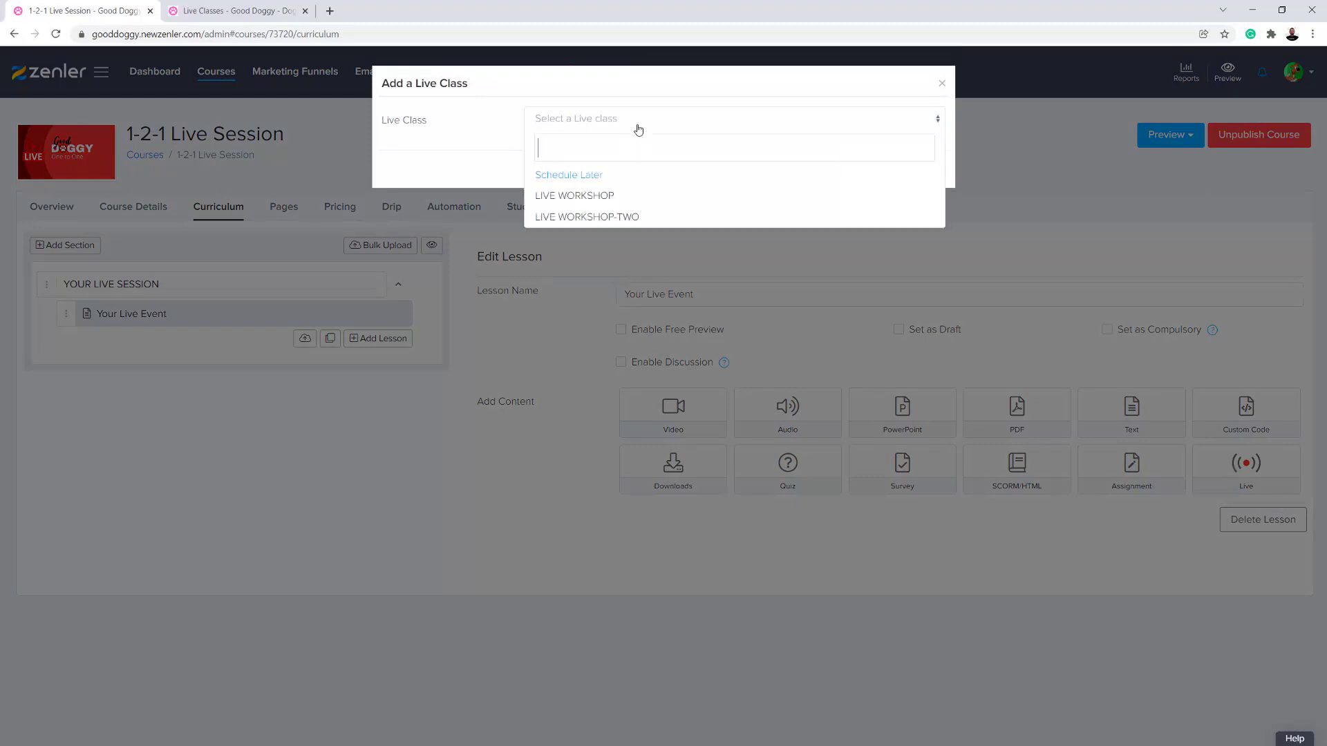
click(570, 198)
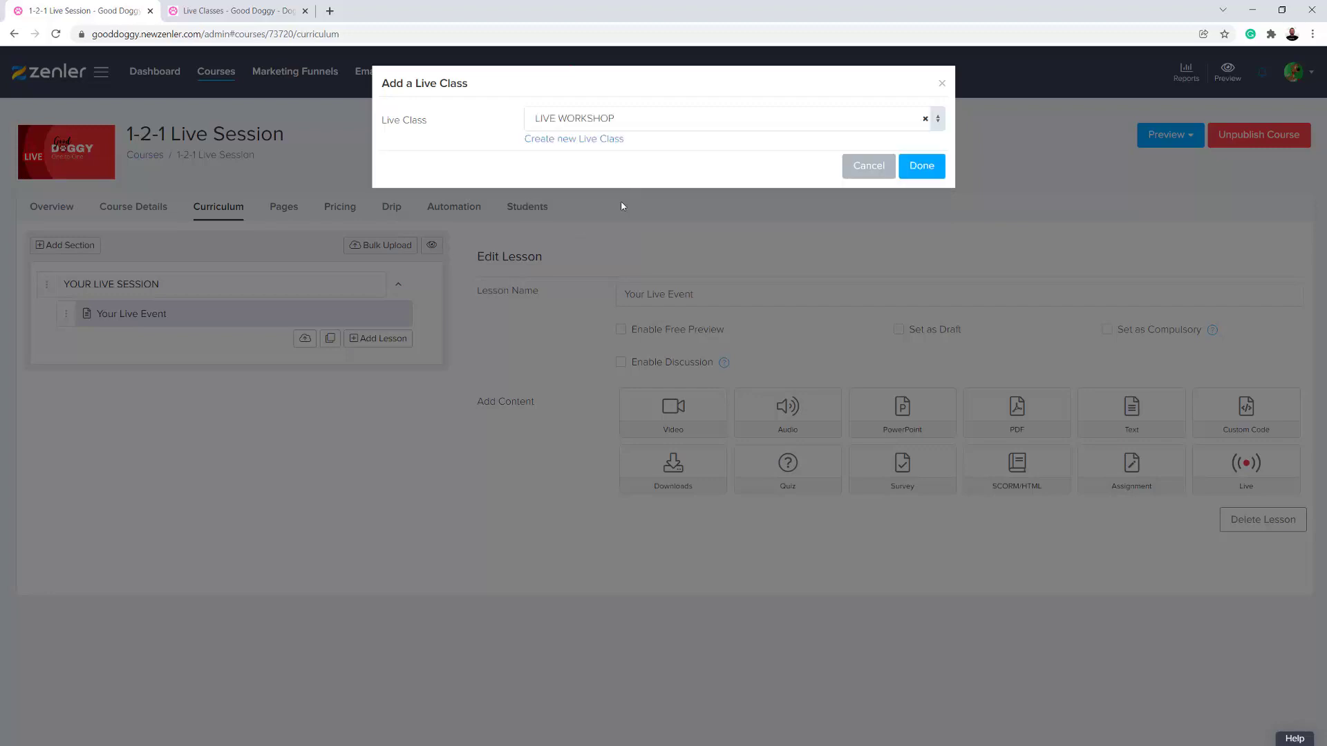
click(921, 166)
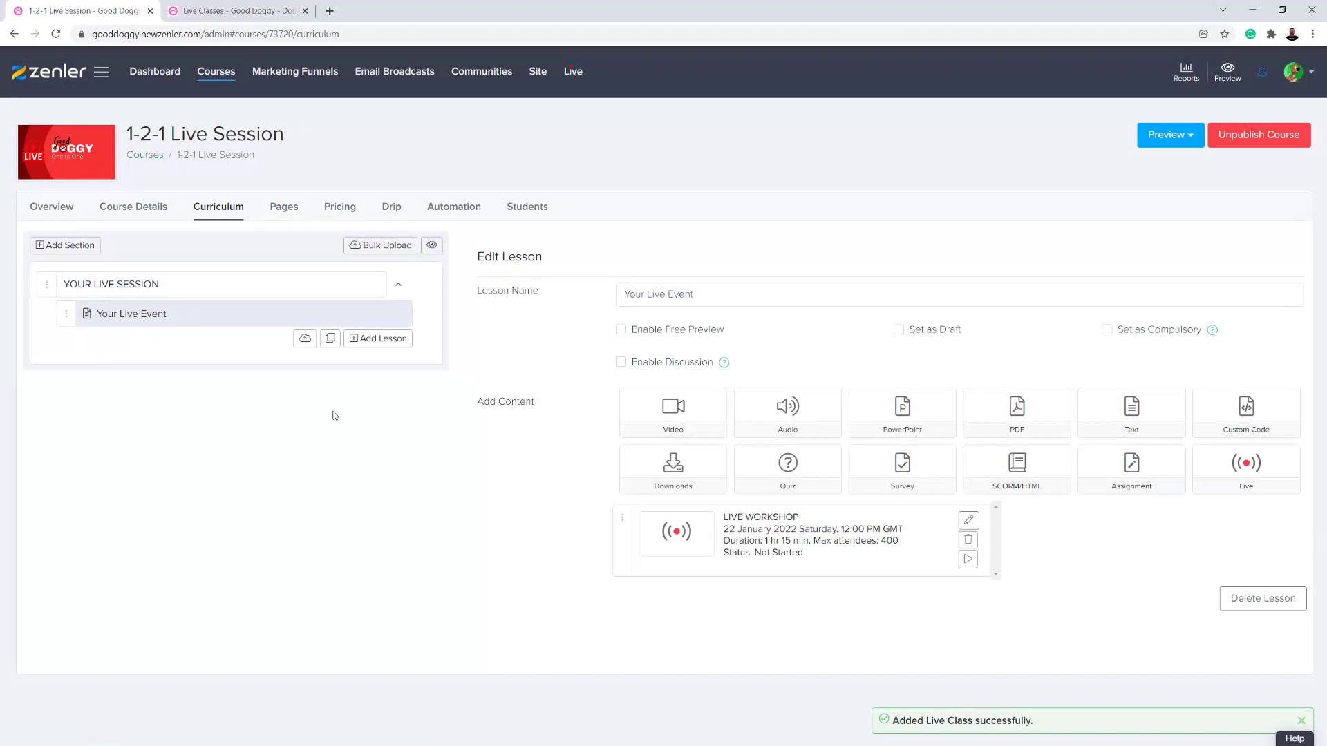
- Add a second lesson to the YOUR LIVE SESSION section and name it Live Event two
click(363, 340)
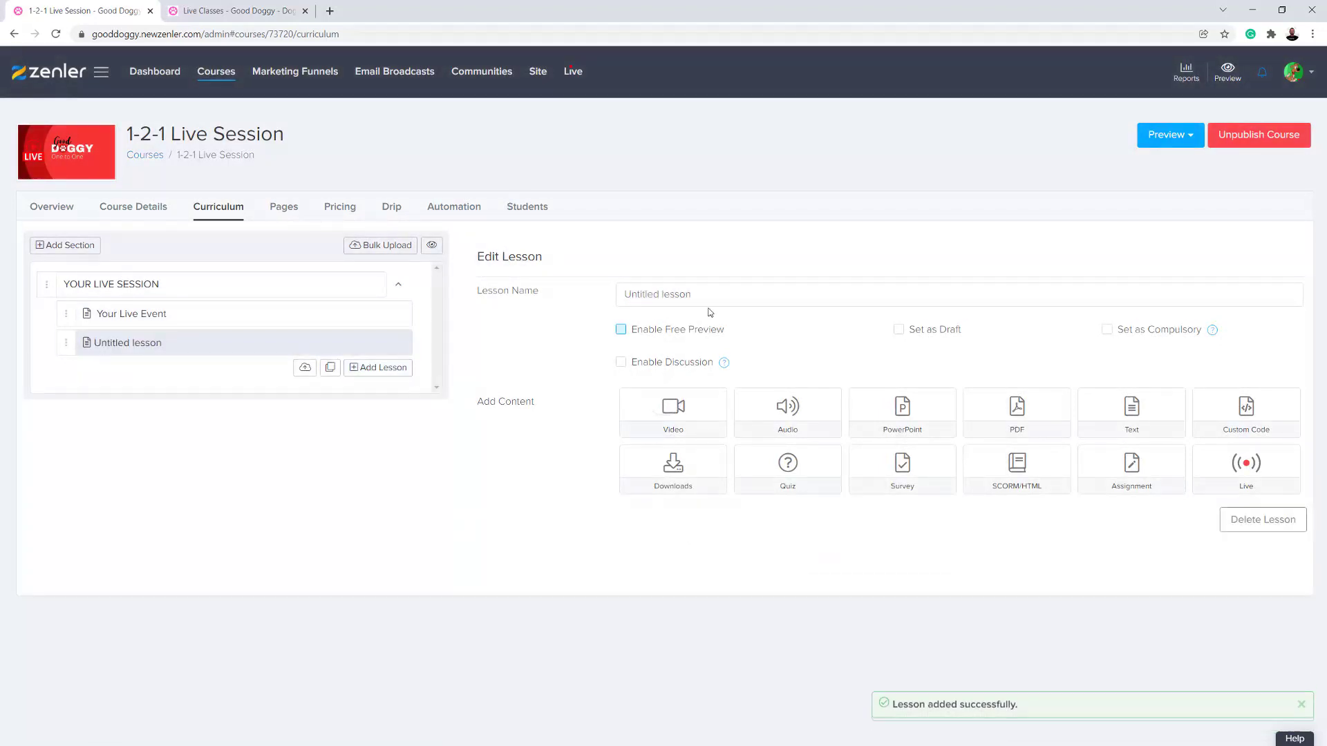
text(Liv)
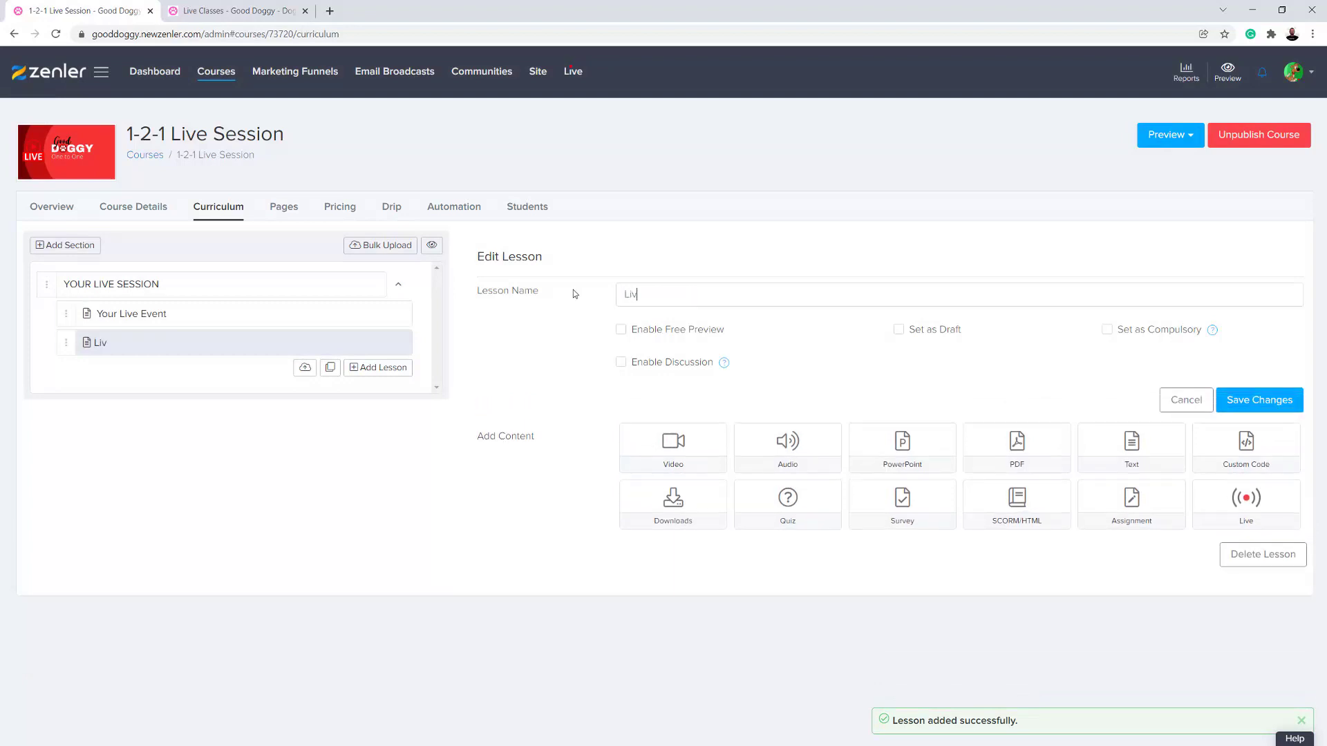
text(e Event two)
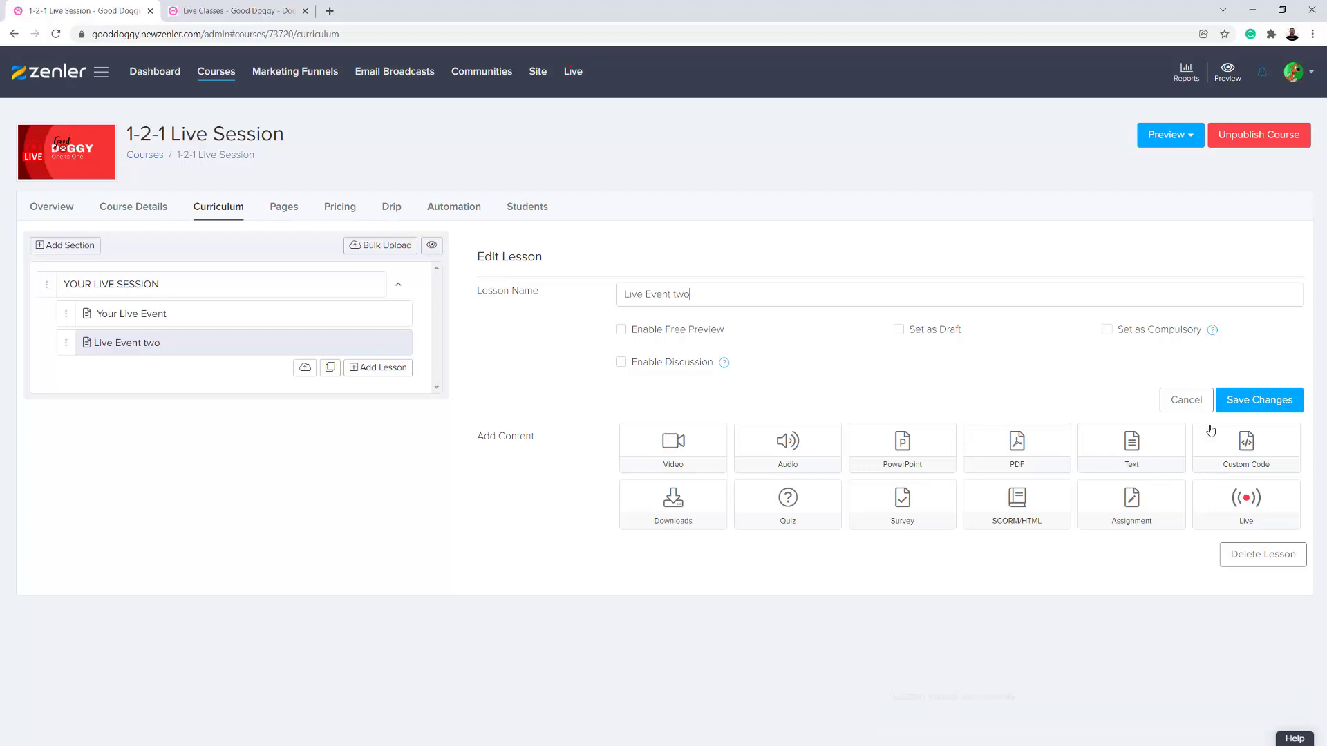
- Add the LIVE WORKSHOP-TWO live class to the Live Event two lesson and check the content of both lessons
click(1241, 494)
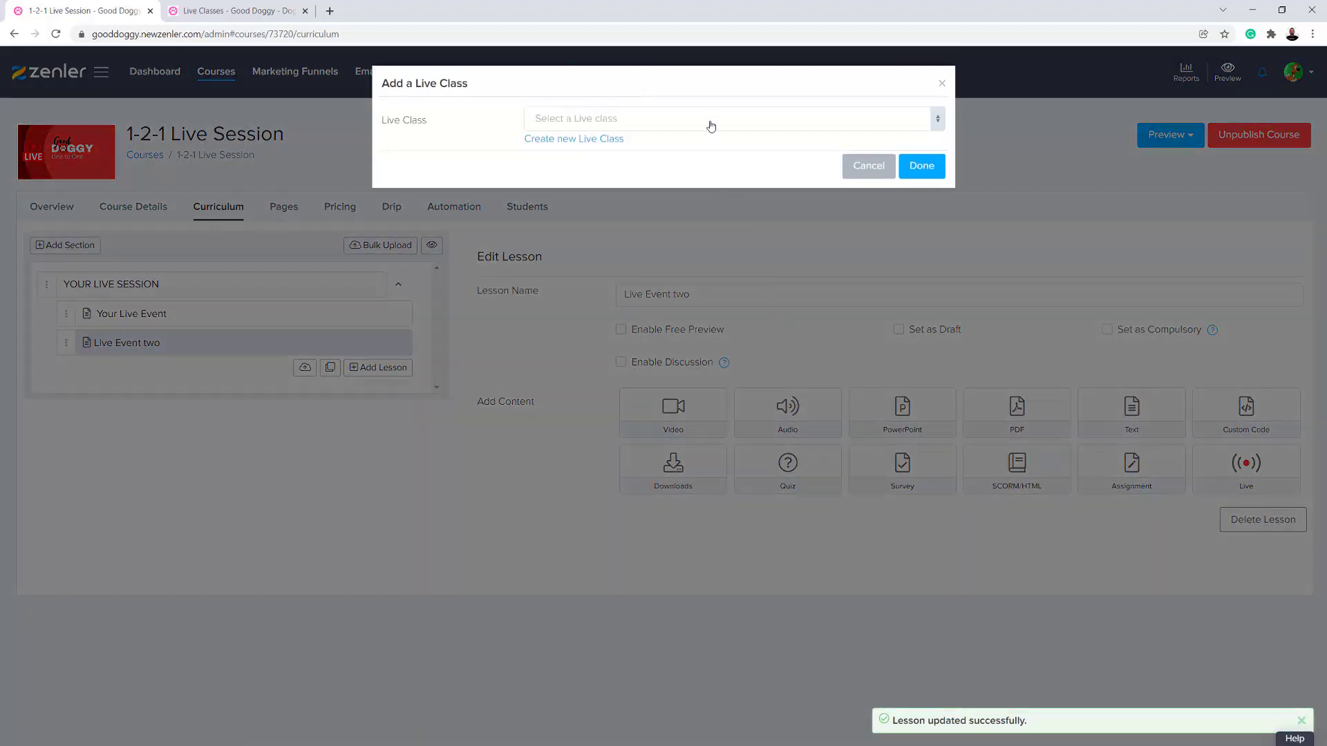
click(709, 124)
click(601, 219)
click(920, 166)
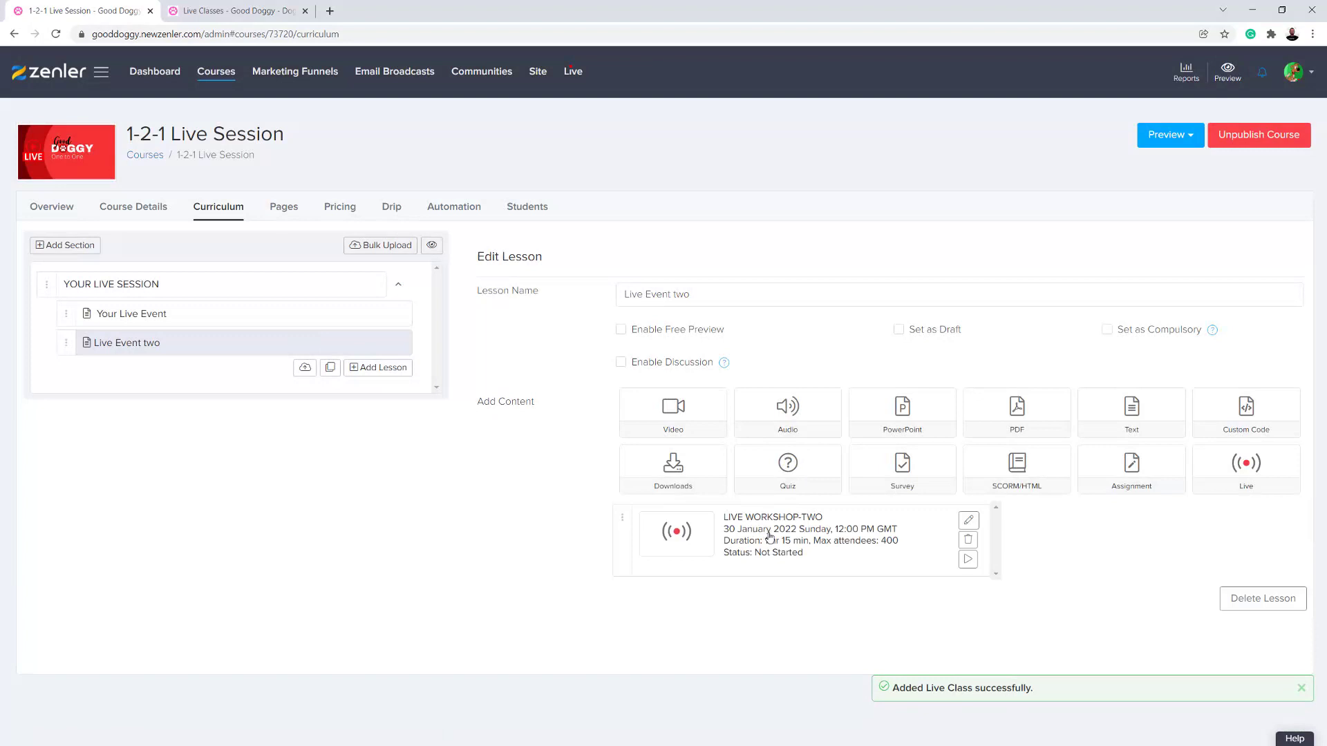
click(288, 322)
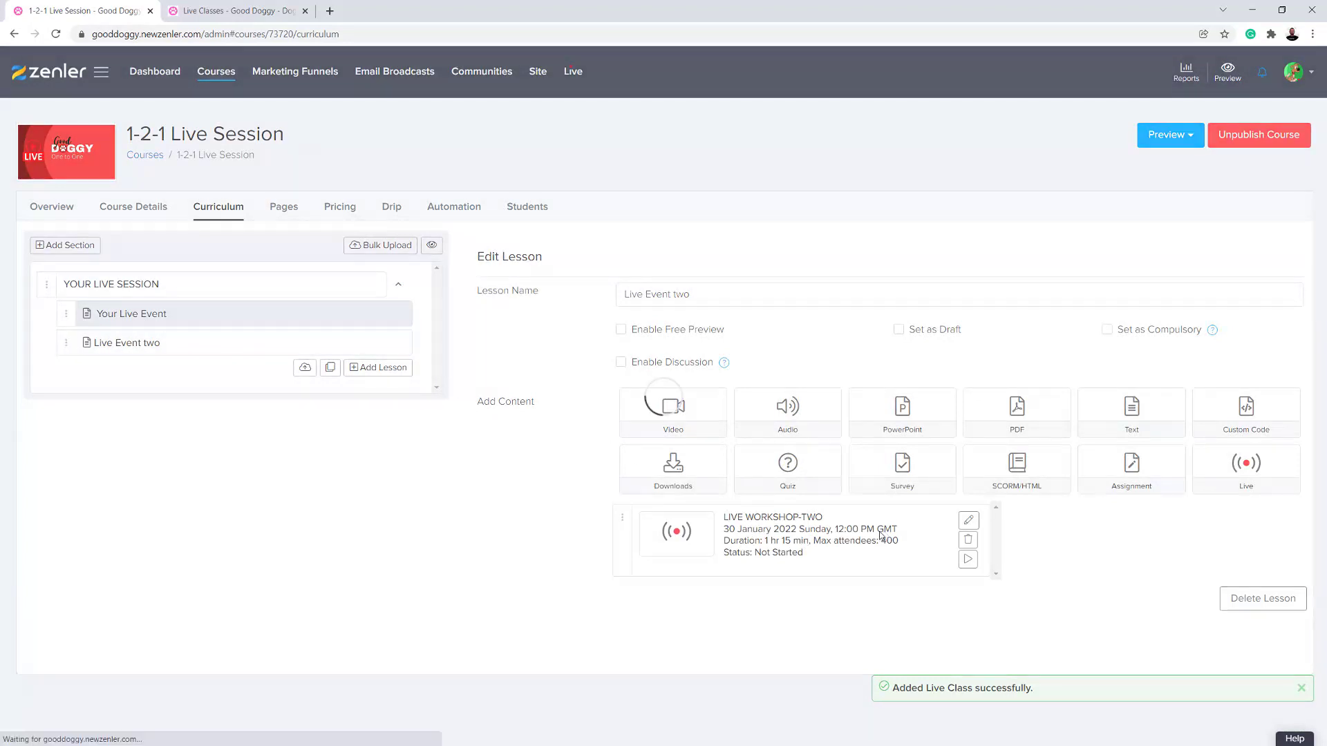
click(213, 351)
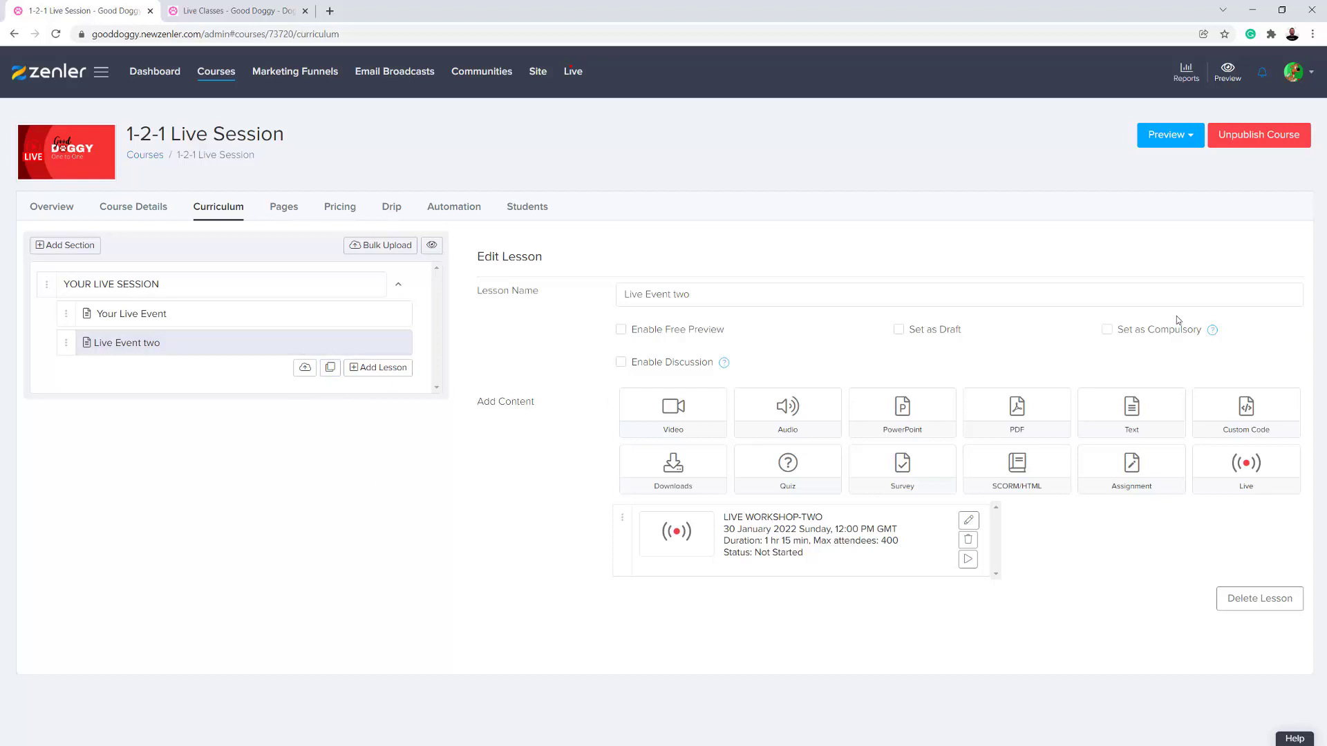
- Add a third lesson named Live Event 3 to the YOUR LIVE SESSION section and save it
click(371, 373)
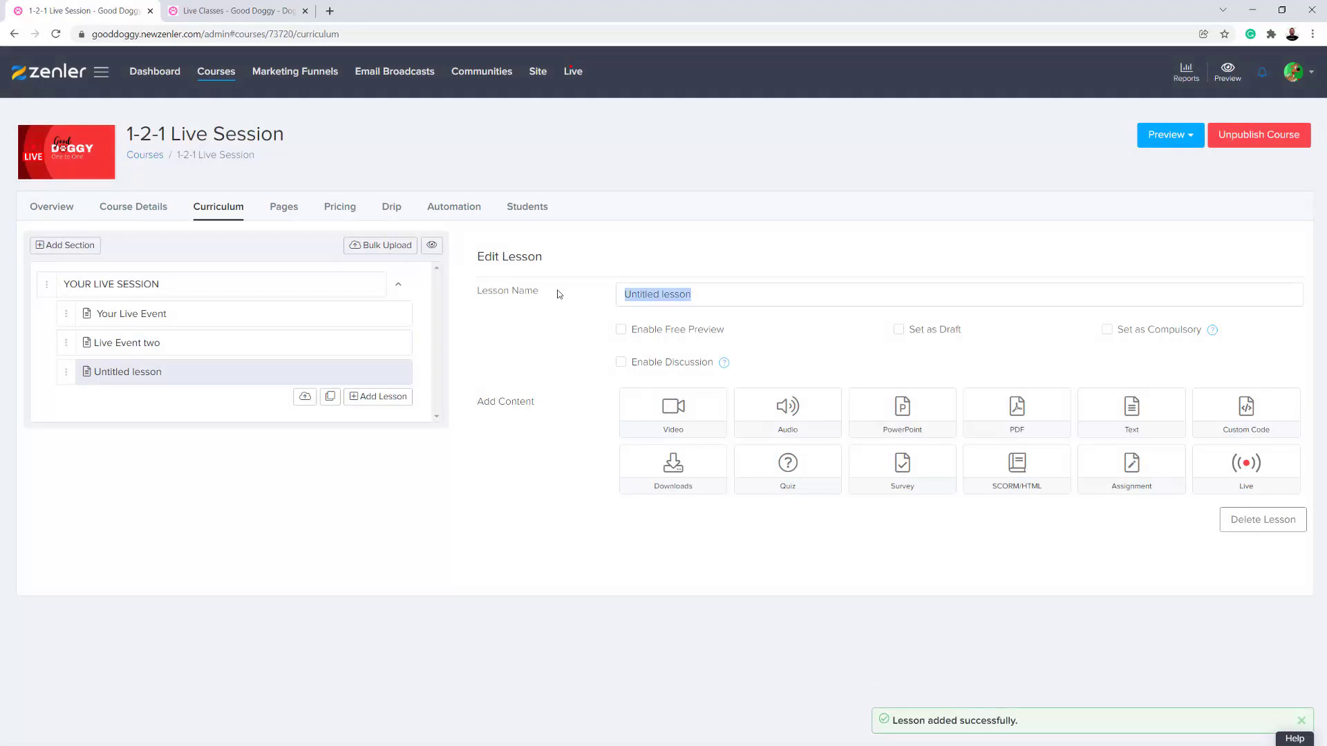
text(Live)
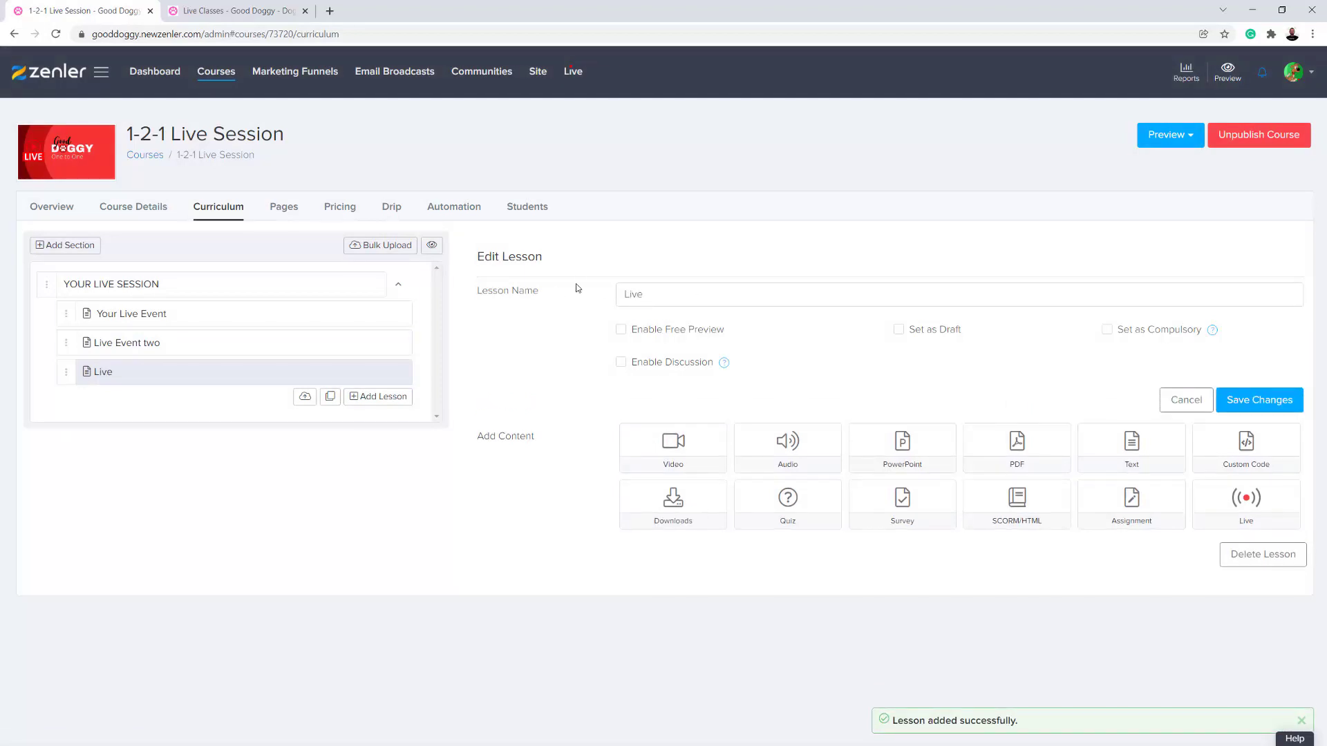
text( Evene)
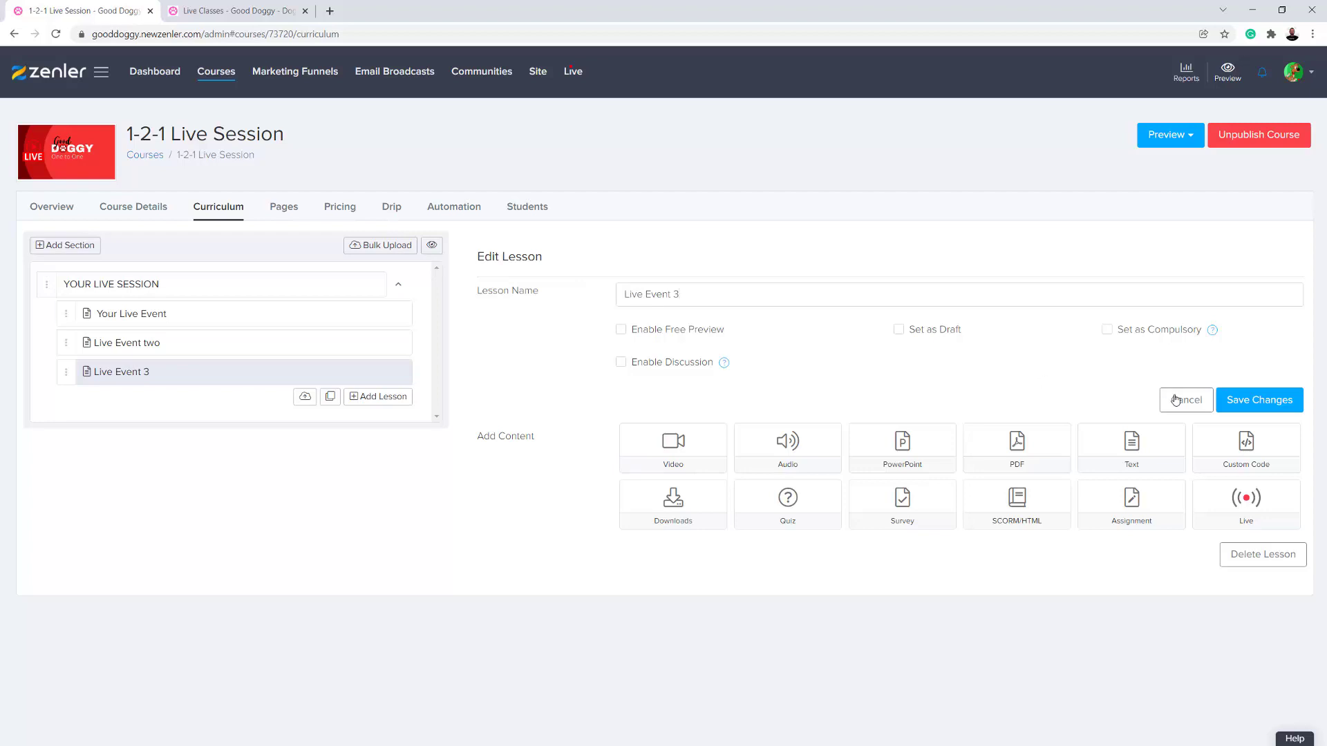
click(1243, 401)
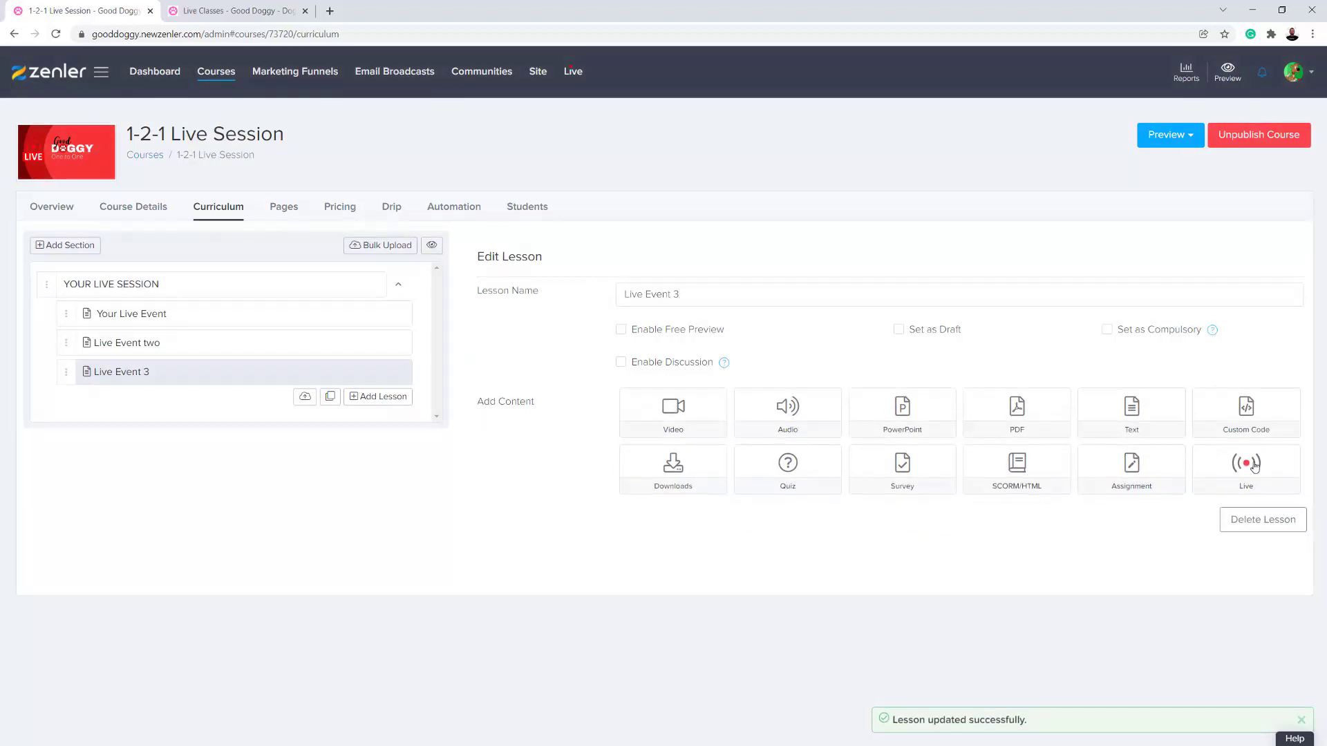
- Start a new live class from the Live Event 3 lesson's live content and set its topic to LIVE WORKSHOP 3
click(1252, 465)
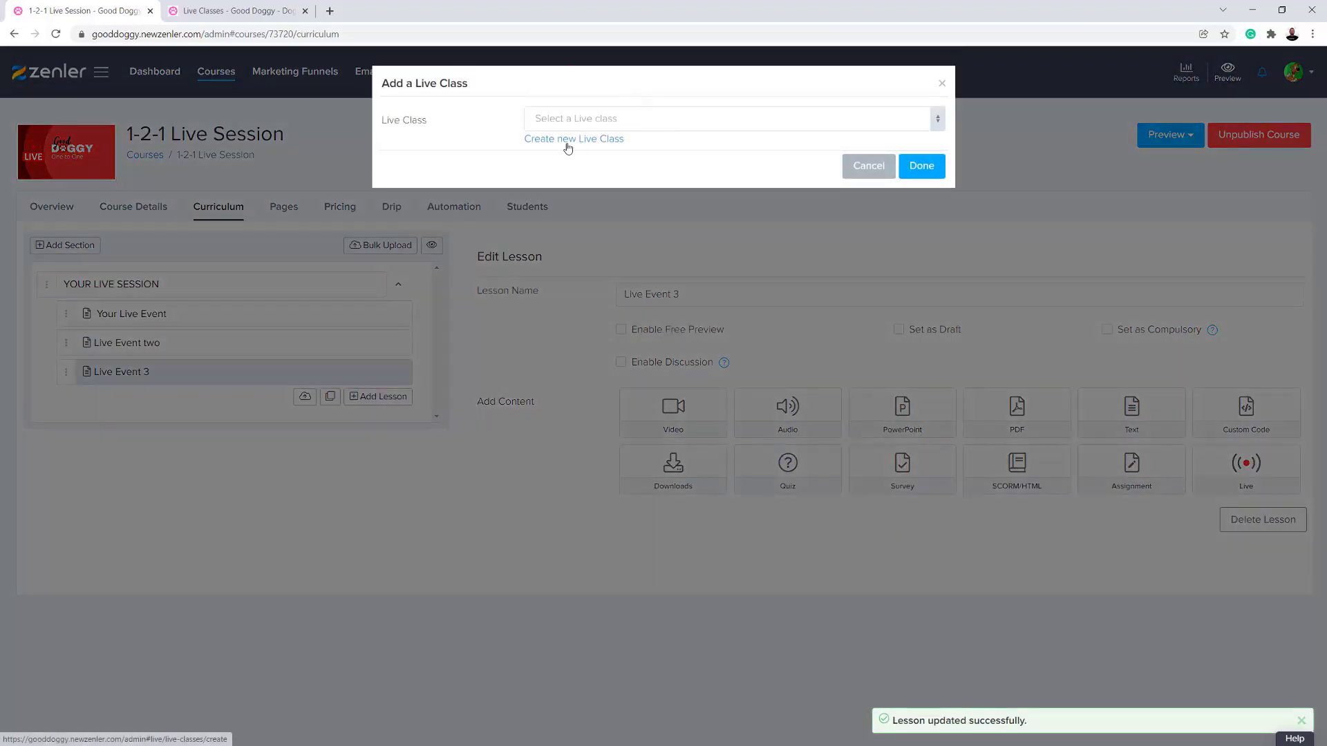
click(568, 142)
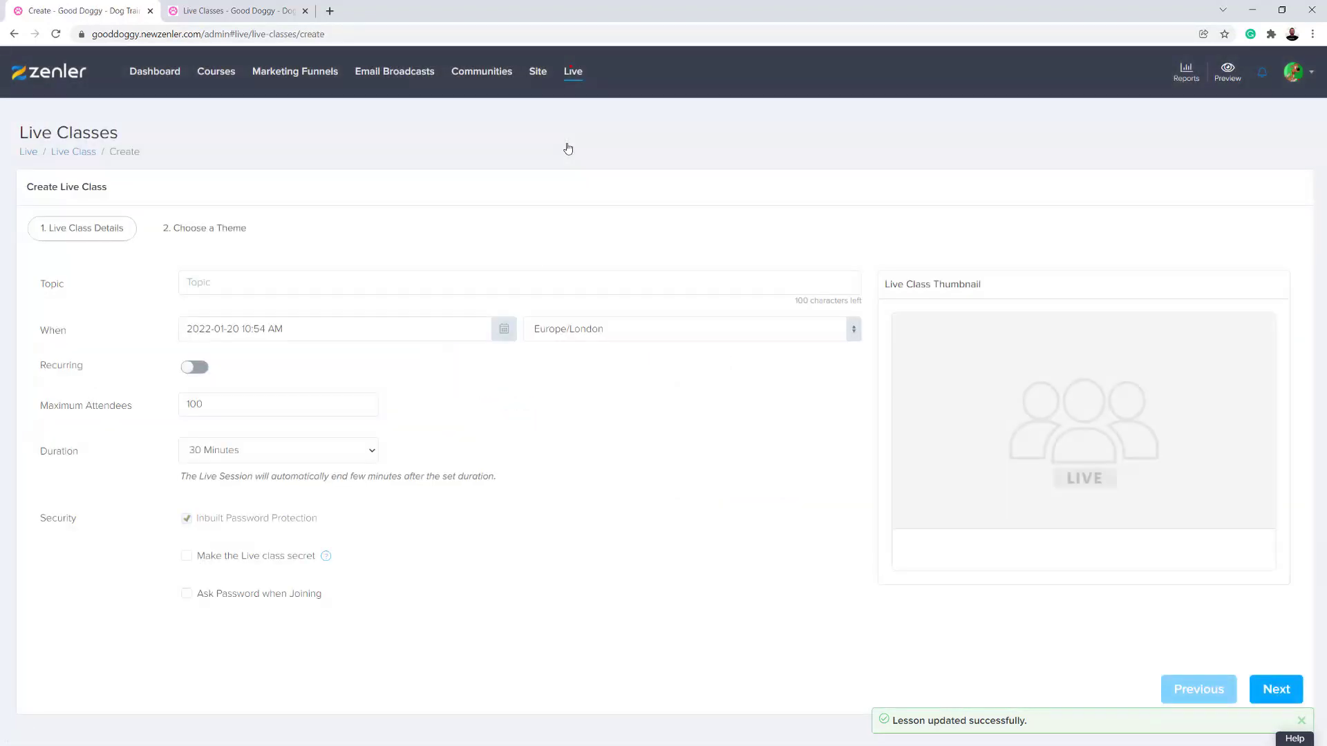
click(234, 281)
click(250, 315)
click(314, 281)
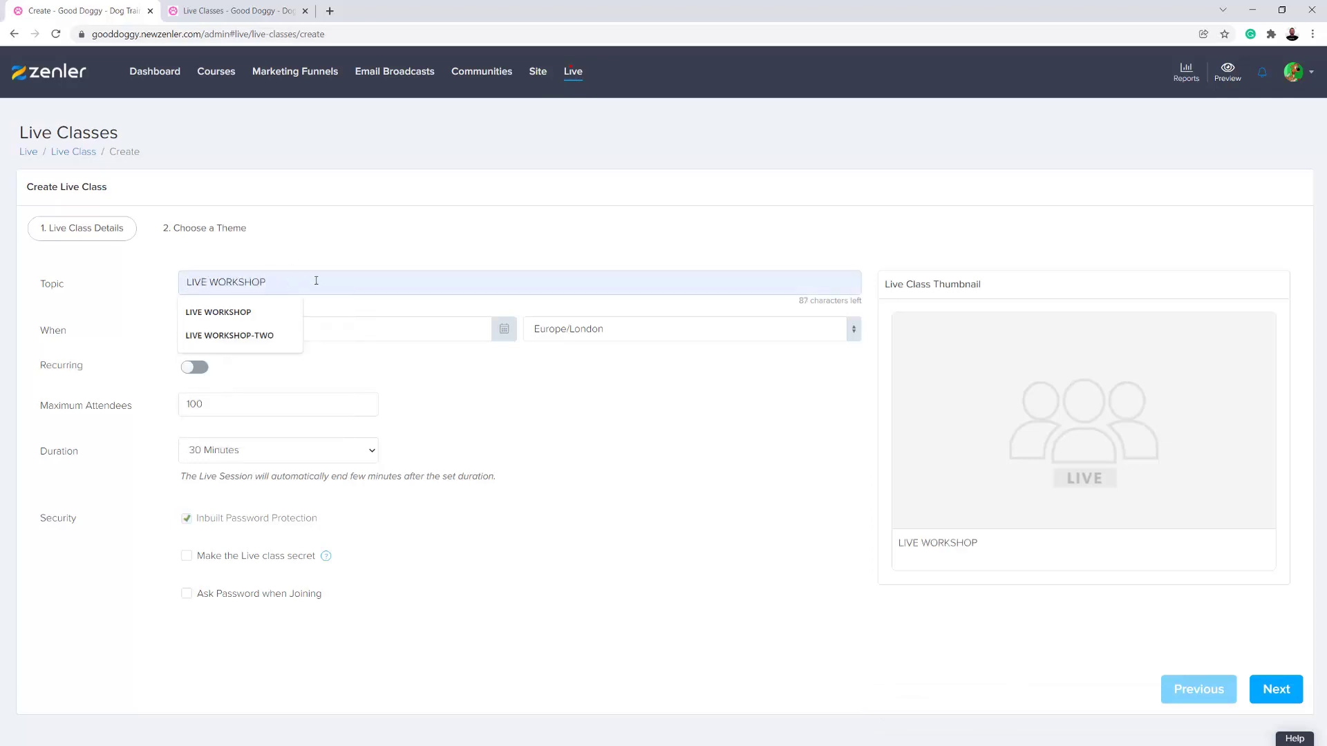
click(497, 329)
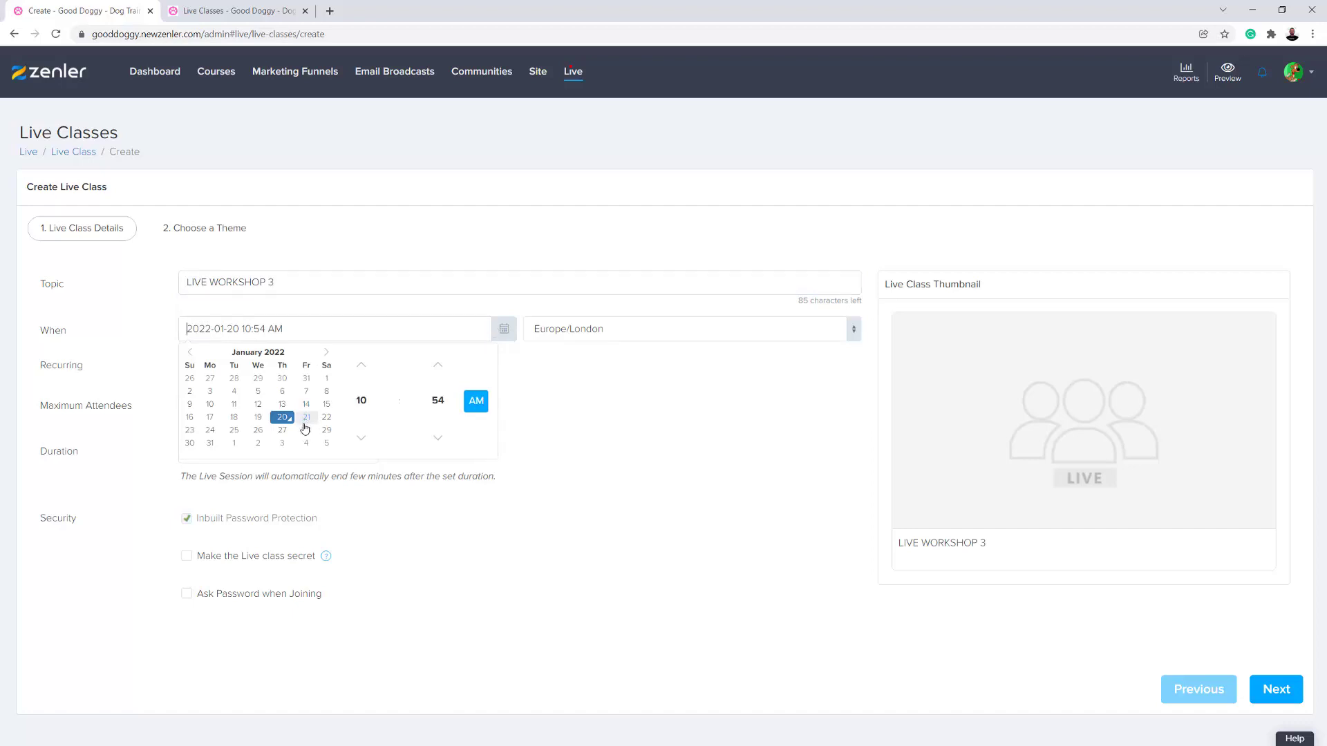
click(211, 443)
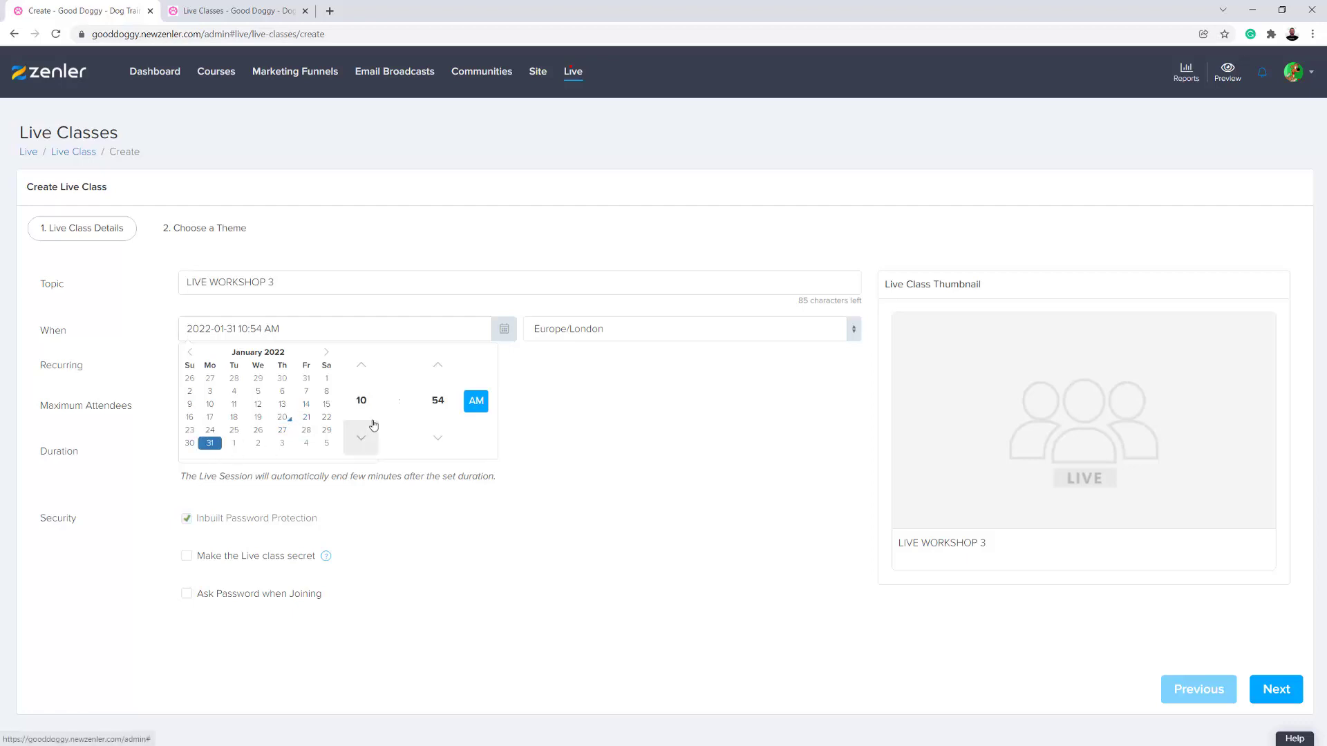
click(361, 402)
click(360, 363)
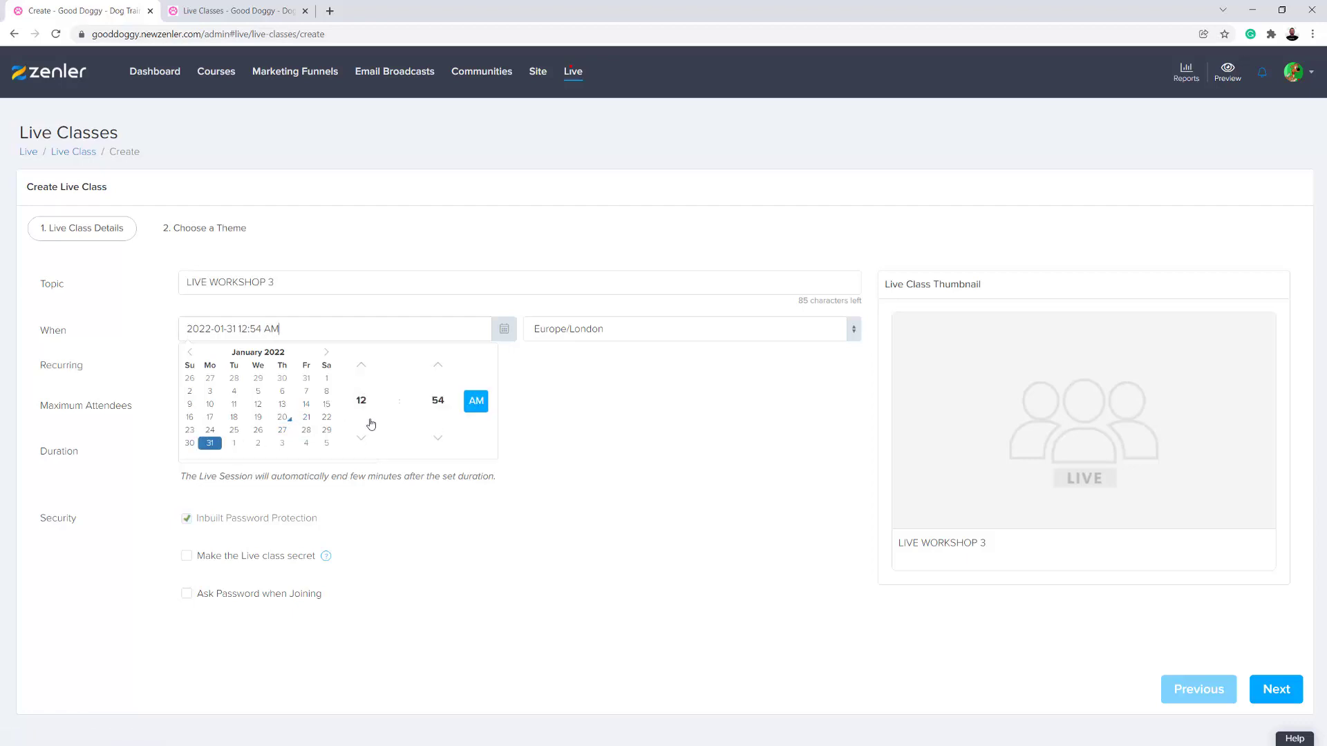
click(434, 401)
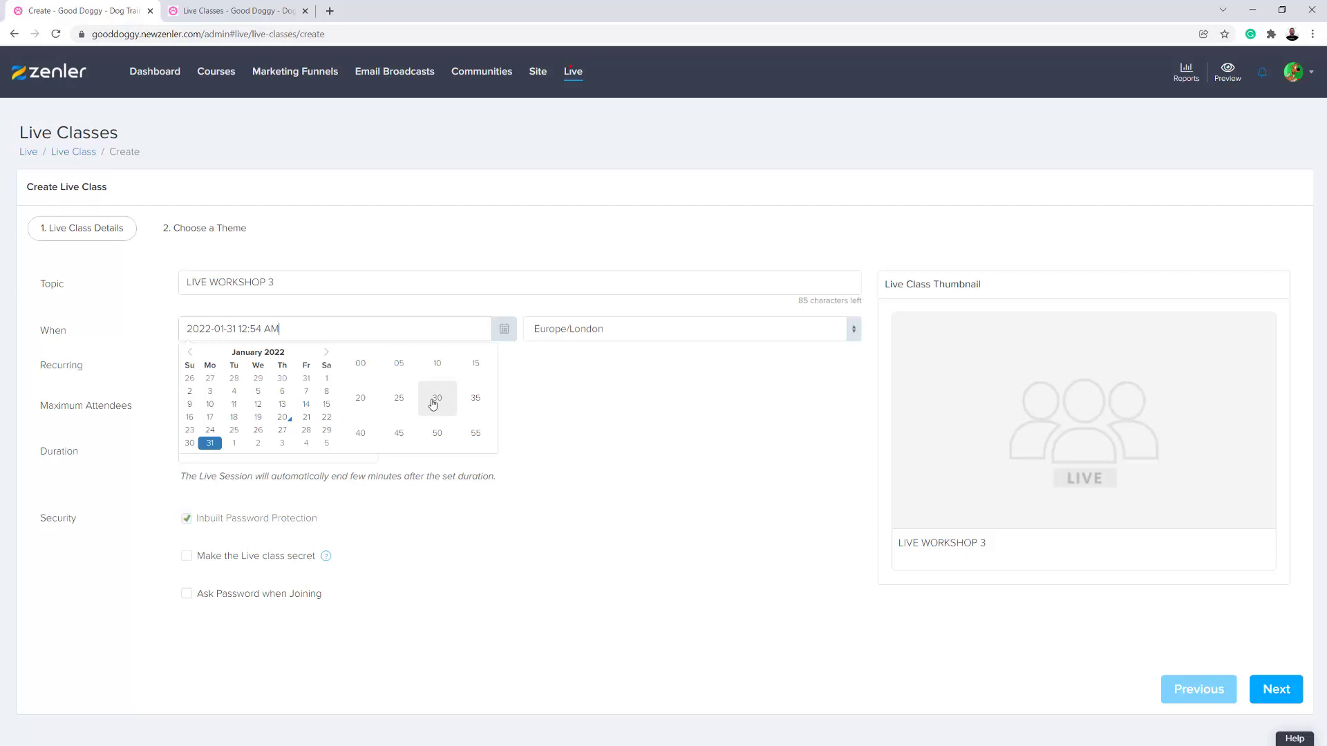
click(370, 371)
click(477, 401)
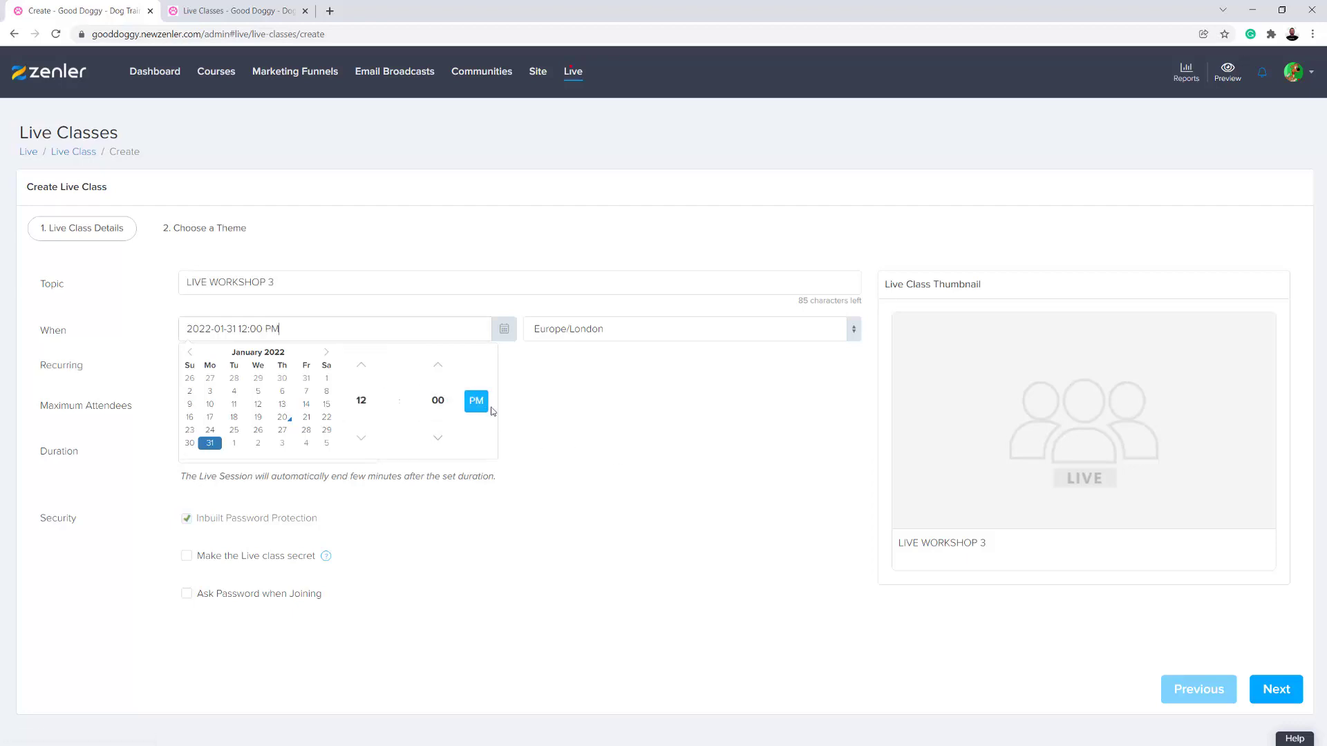
click(646, 441)
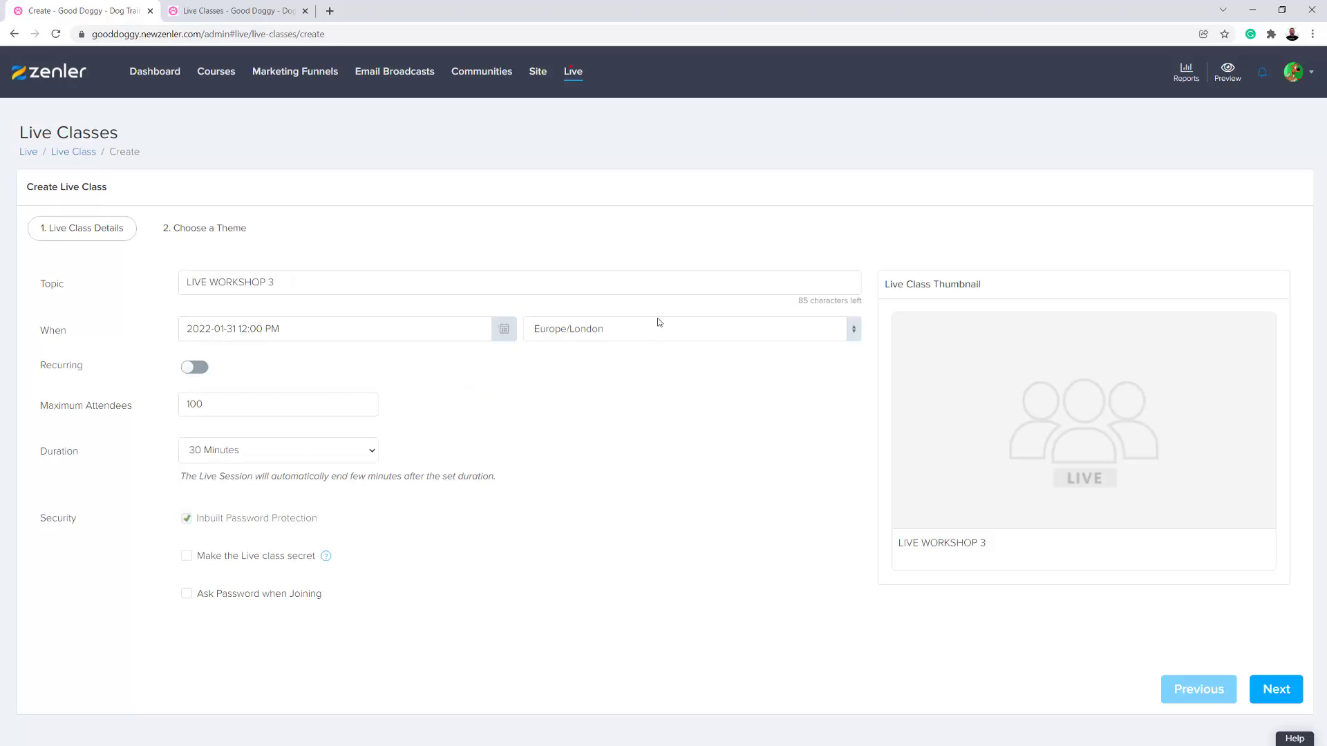
click(372, 456)
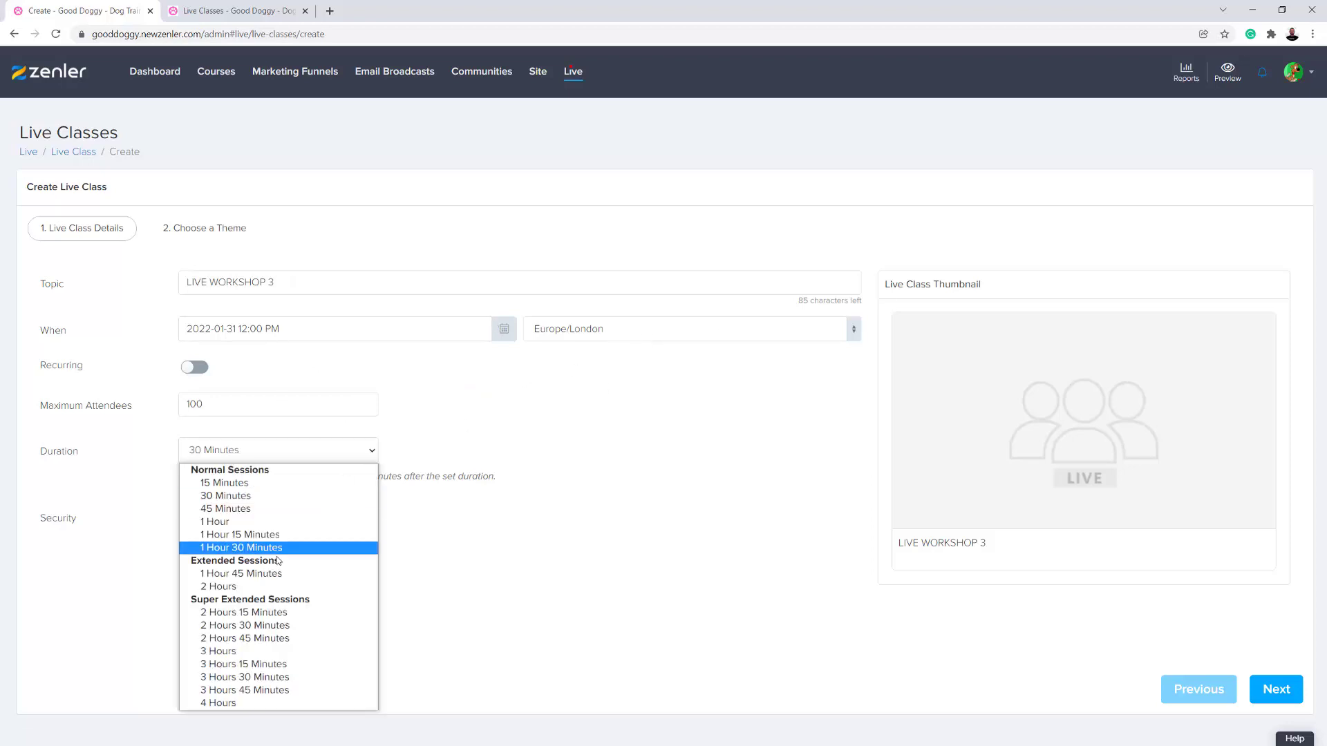
click(273, 535)
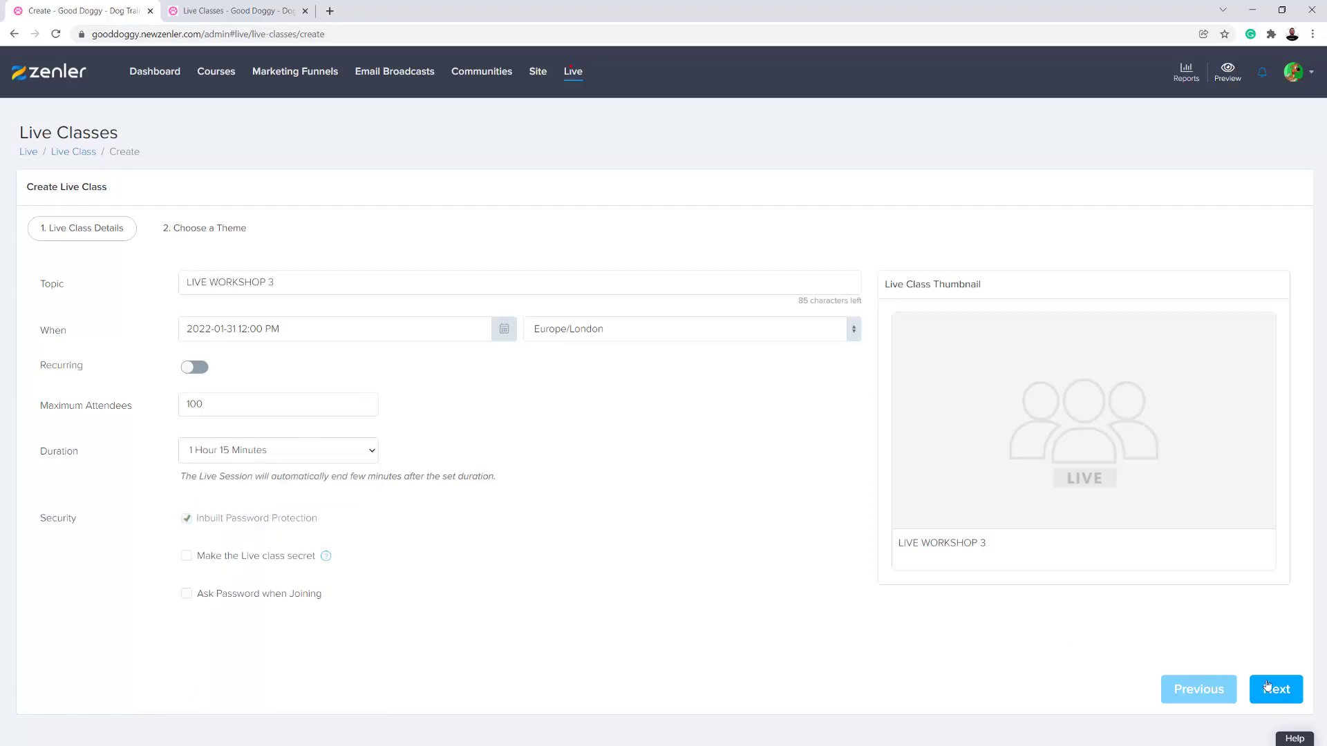
- Upload 2live.jpg as the live class thumbnail, with the crop area covering the whole image
click(1080, 429)
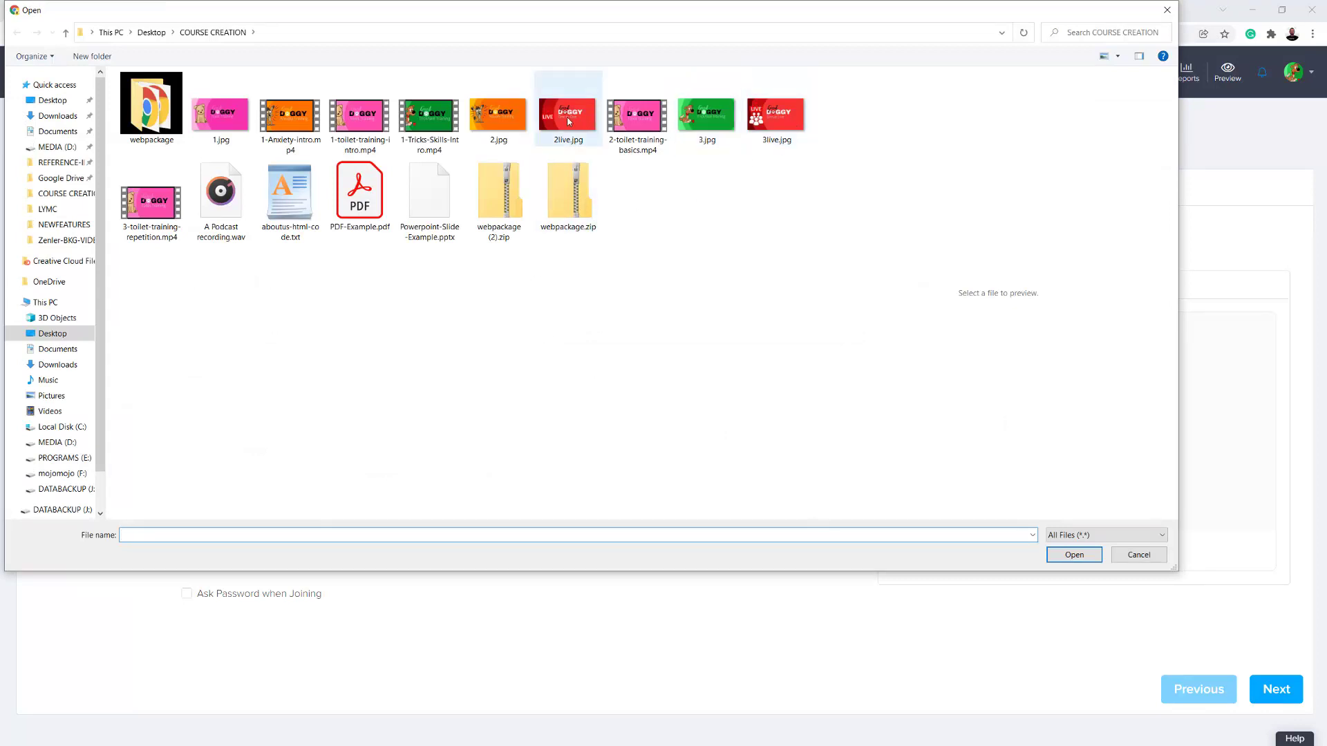
click(568, 122)
click(1068, 561)
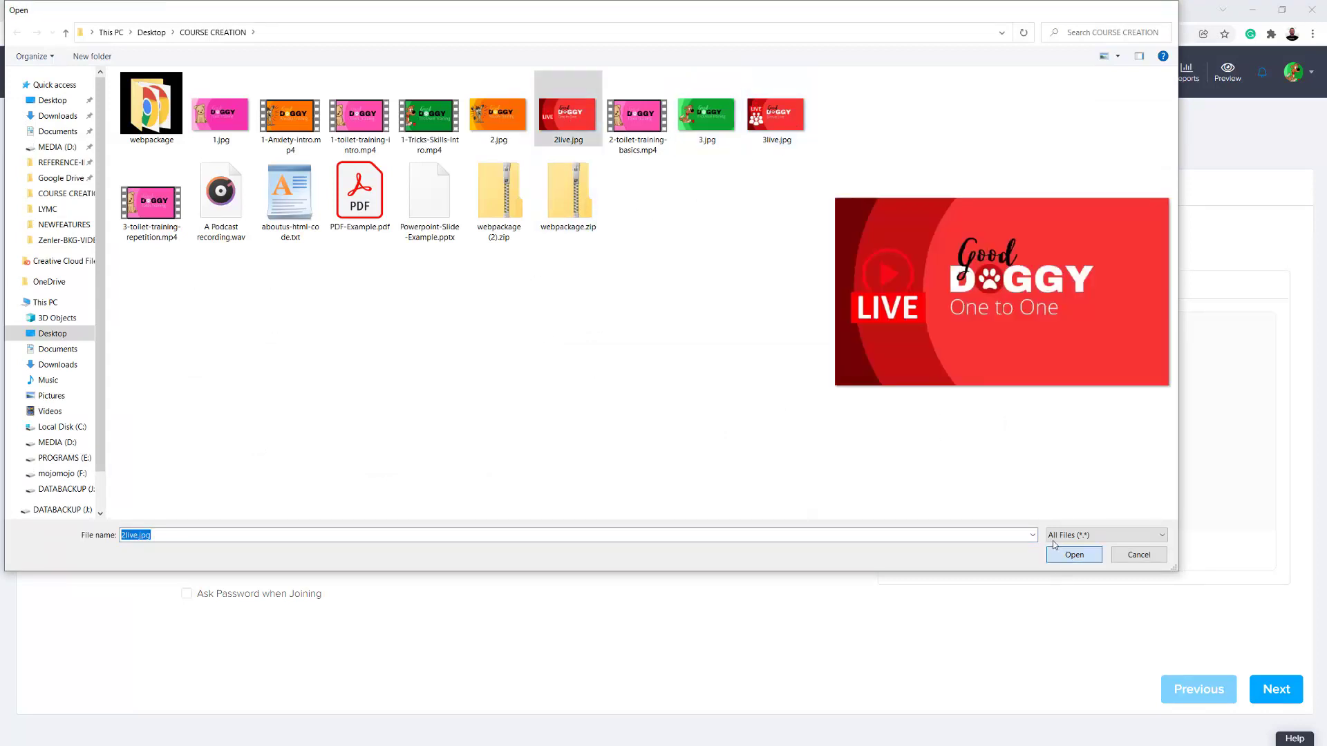
drag(640, 249, 601, 226)
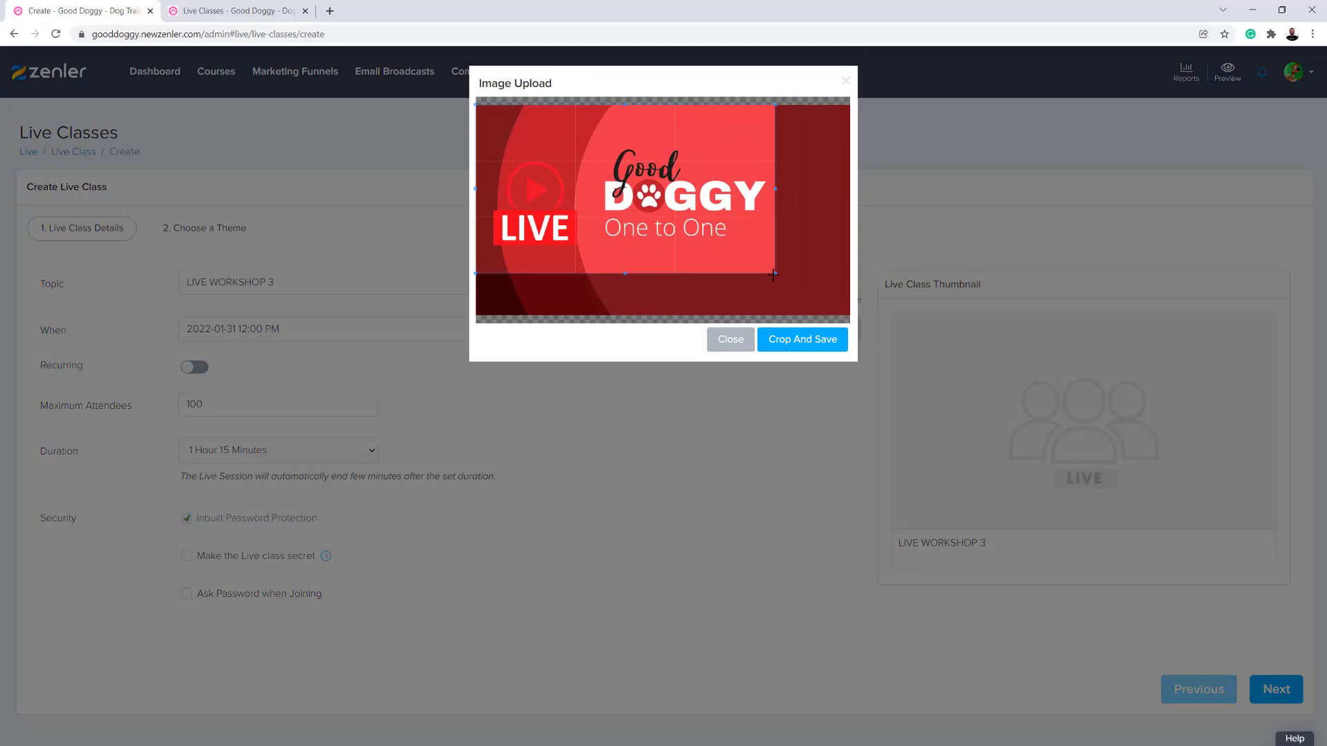
drag(772, 272, 850, 318)
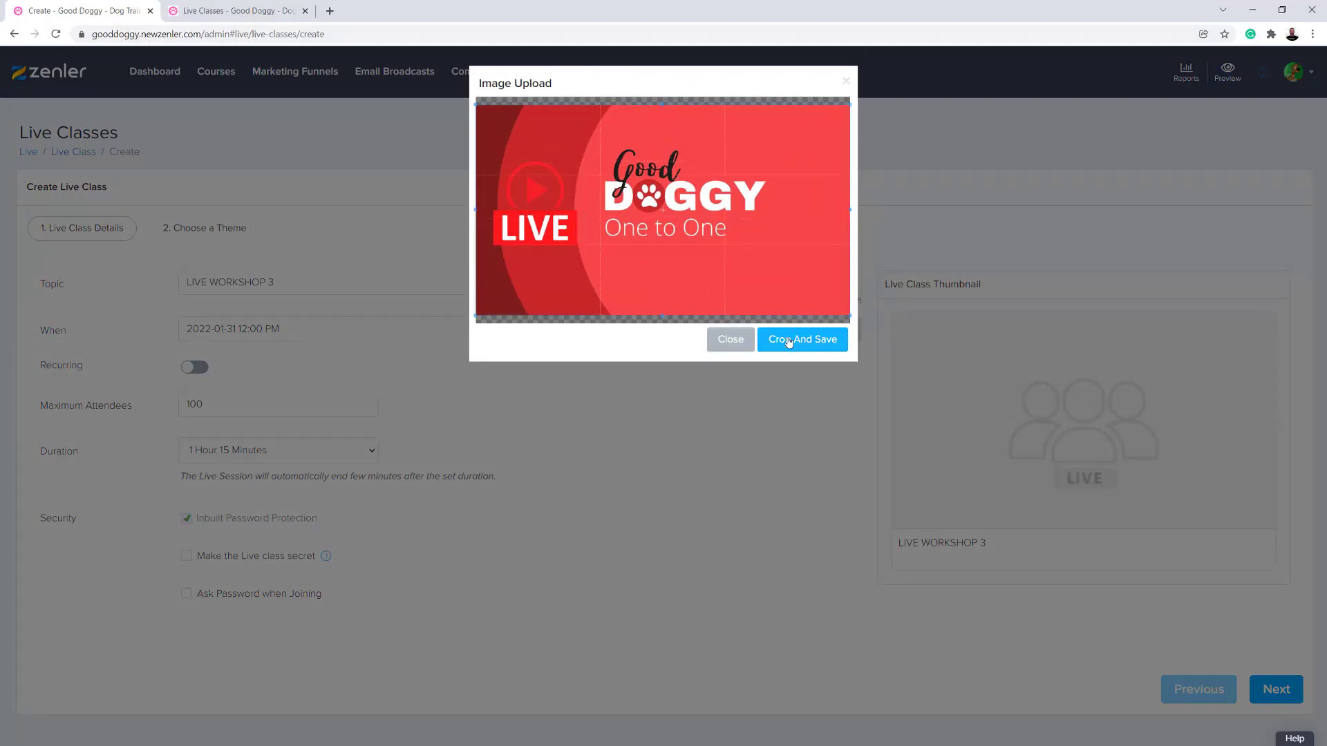
click(786, 337)
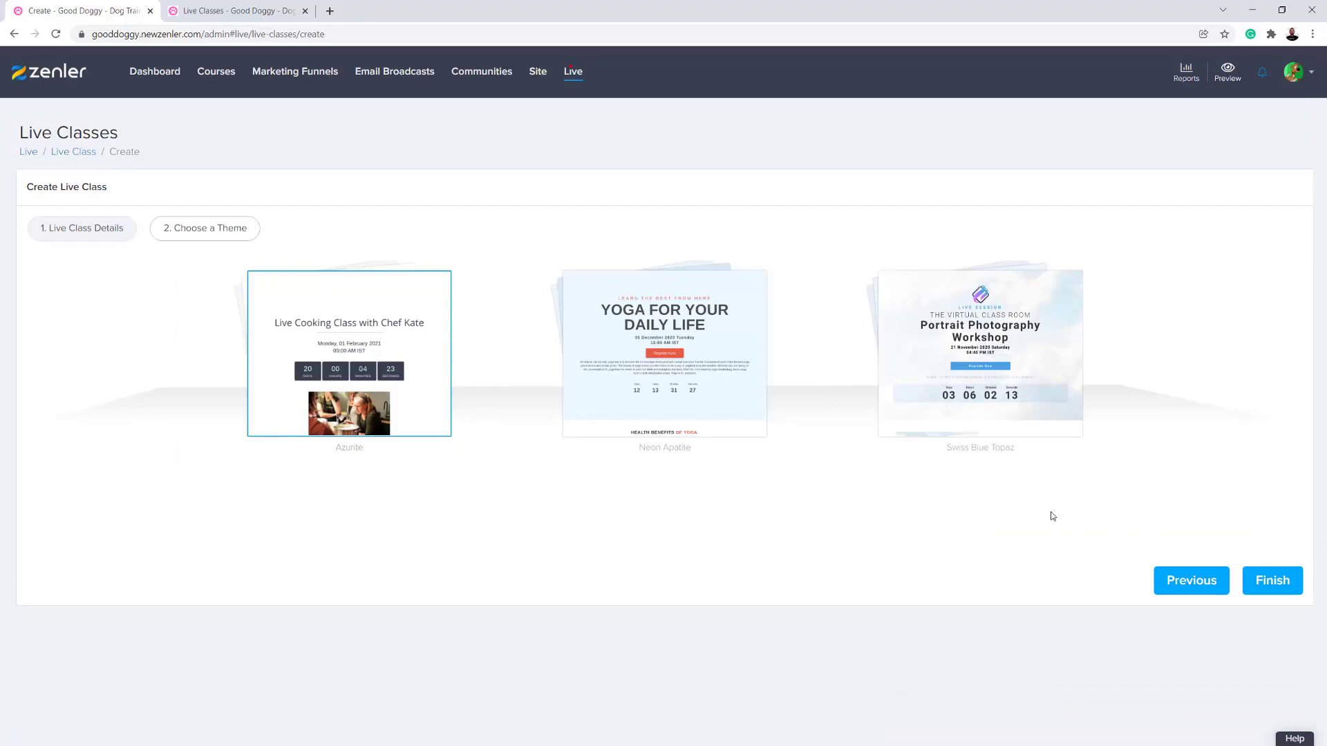
- Finish creating the live class with the Azurite theme and review its register, thank you, waiting and replay pages
click(1268, 579)
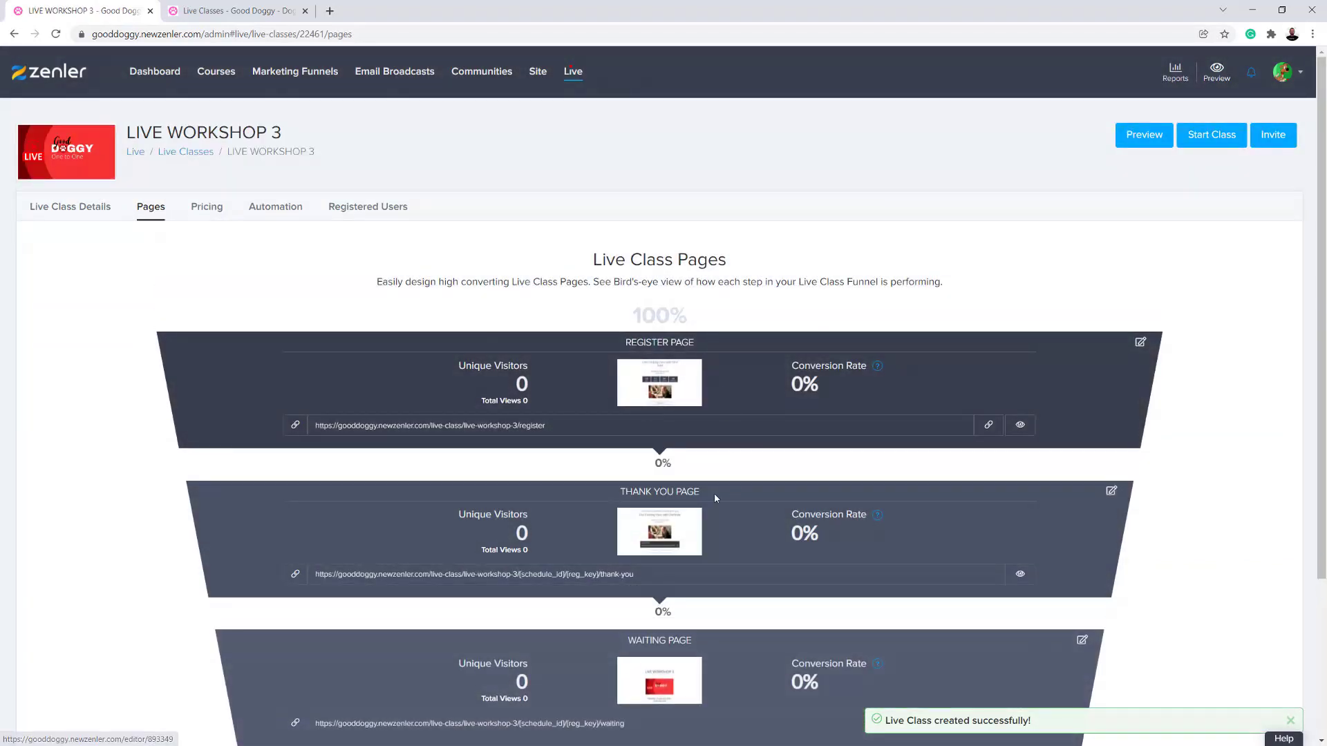
scroll(680, 409, down, 3)
scroll(680, 416, up, 3)
scroll(680, 407, down, 3)
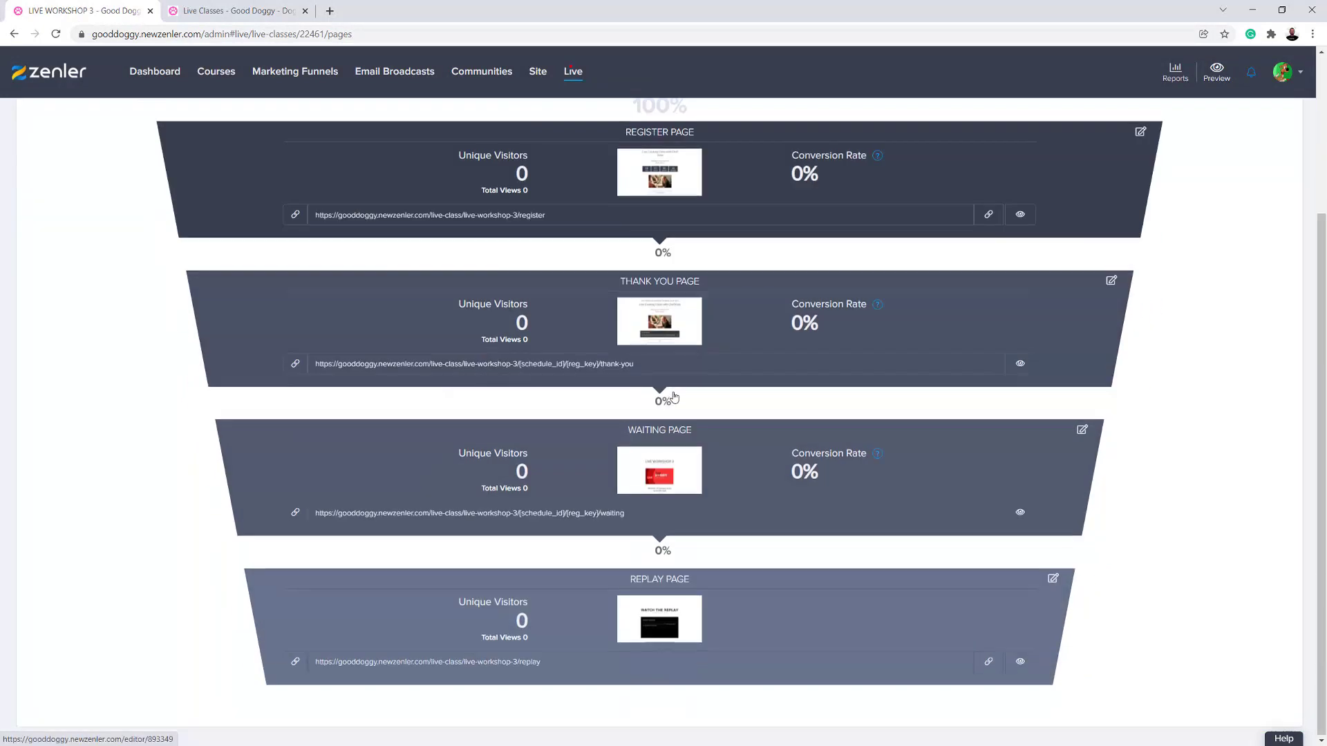
scroll(642, 350, up, 3)
- In the class's automation rules, make the 1 Hour Before reminder email live and apply it to already registered users
click(282, 207)
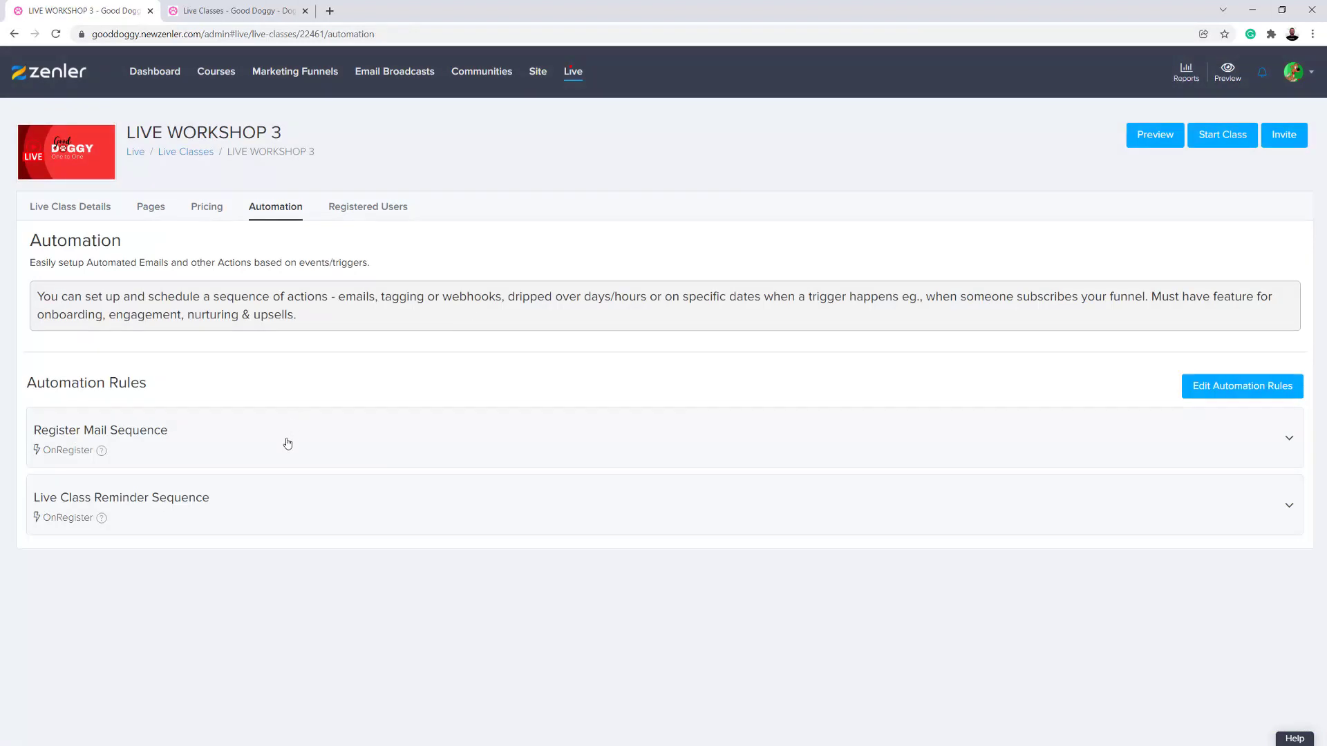
click(288, 444)
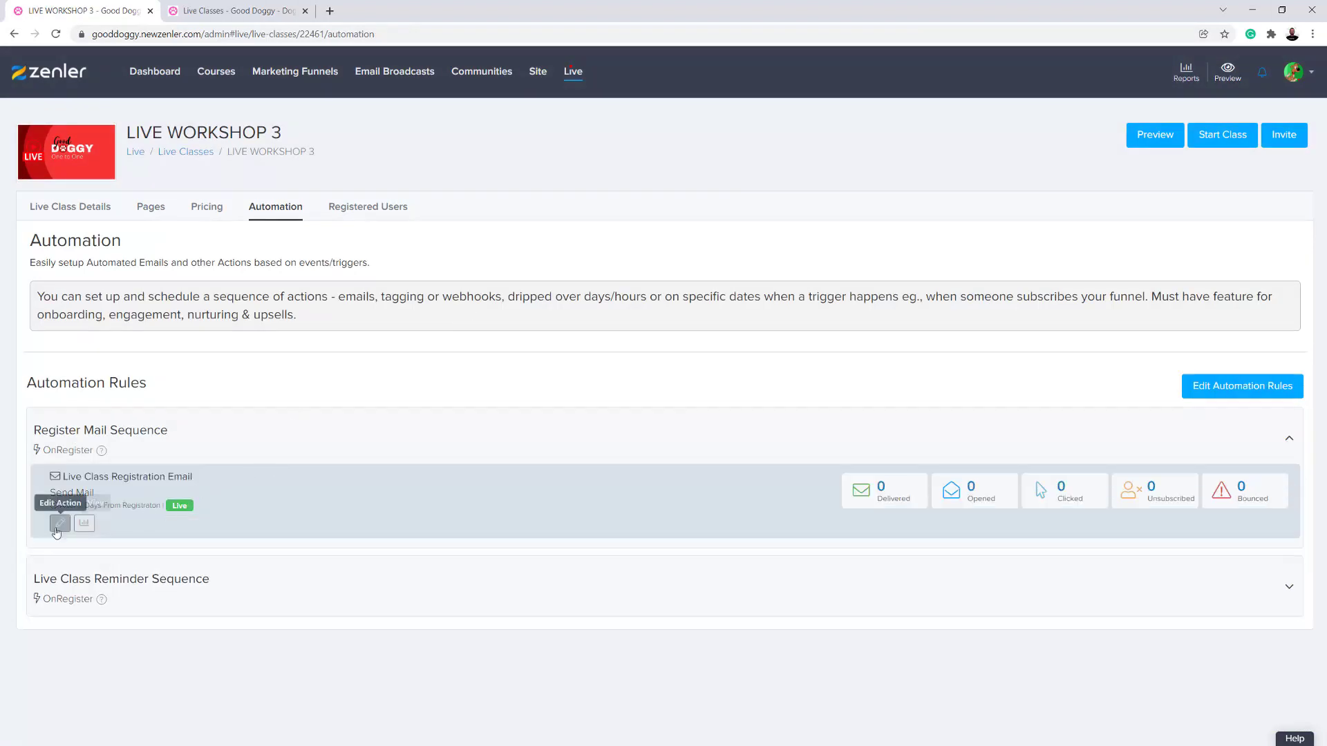
click(319, 577)
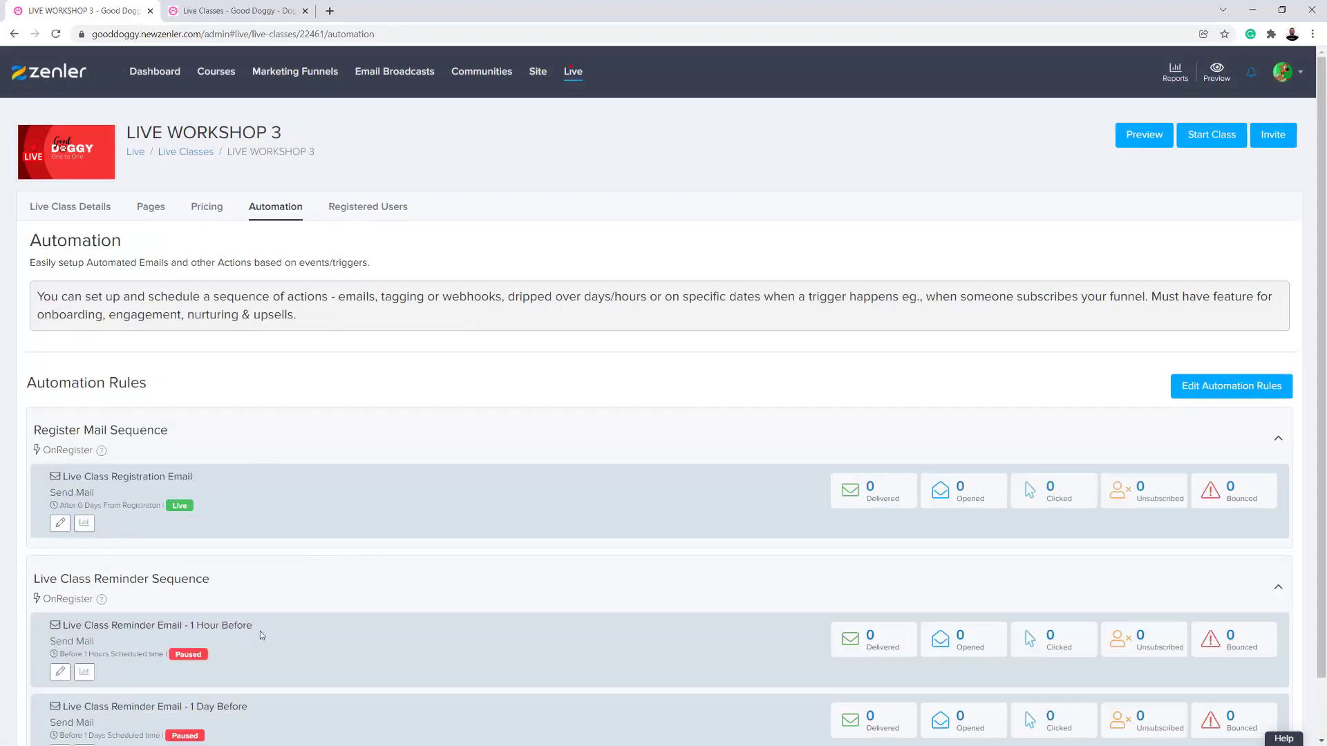
scroll(277, 587, down, 1)
click(60, 608)
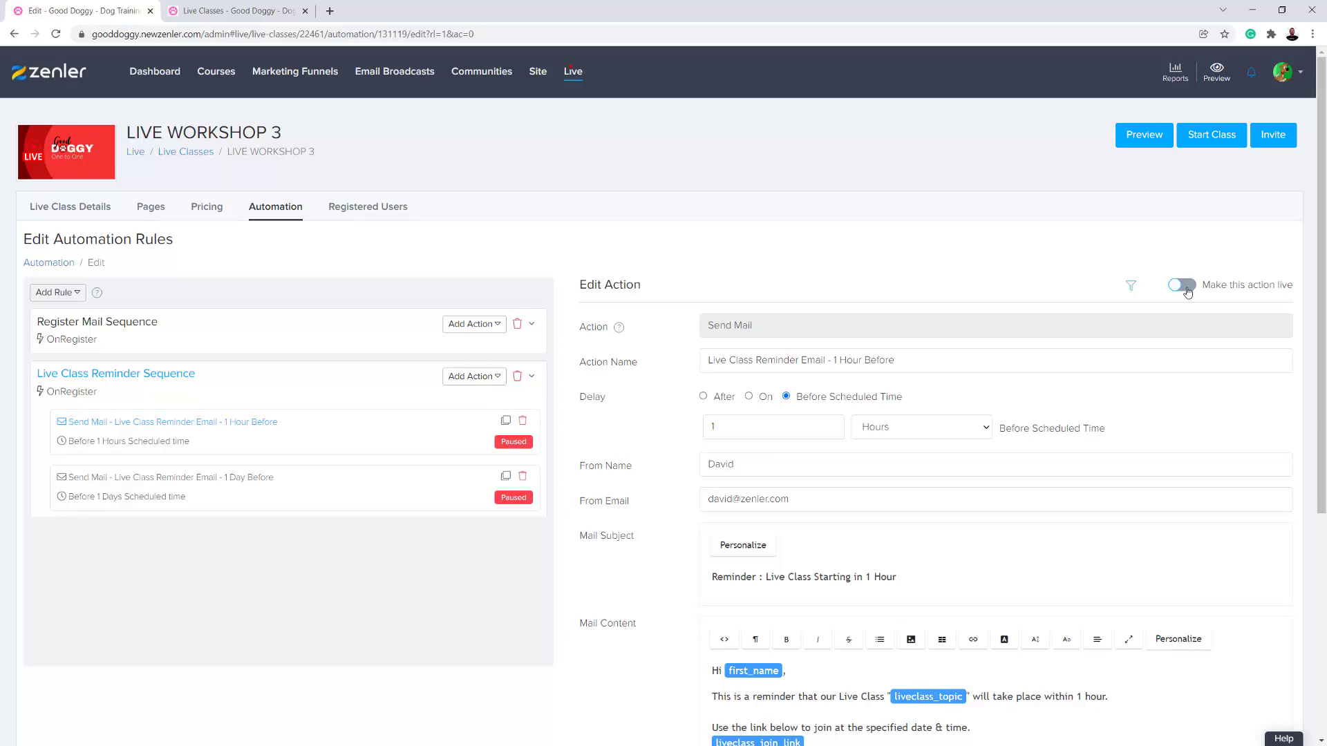
click(1187, 292)
click(703, 468)
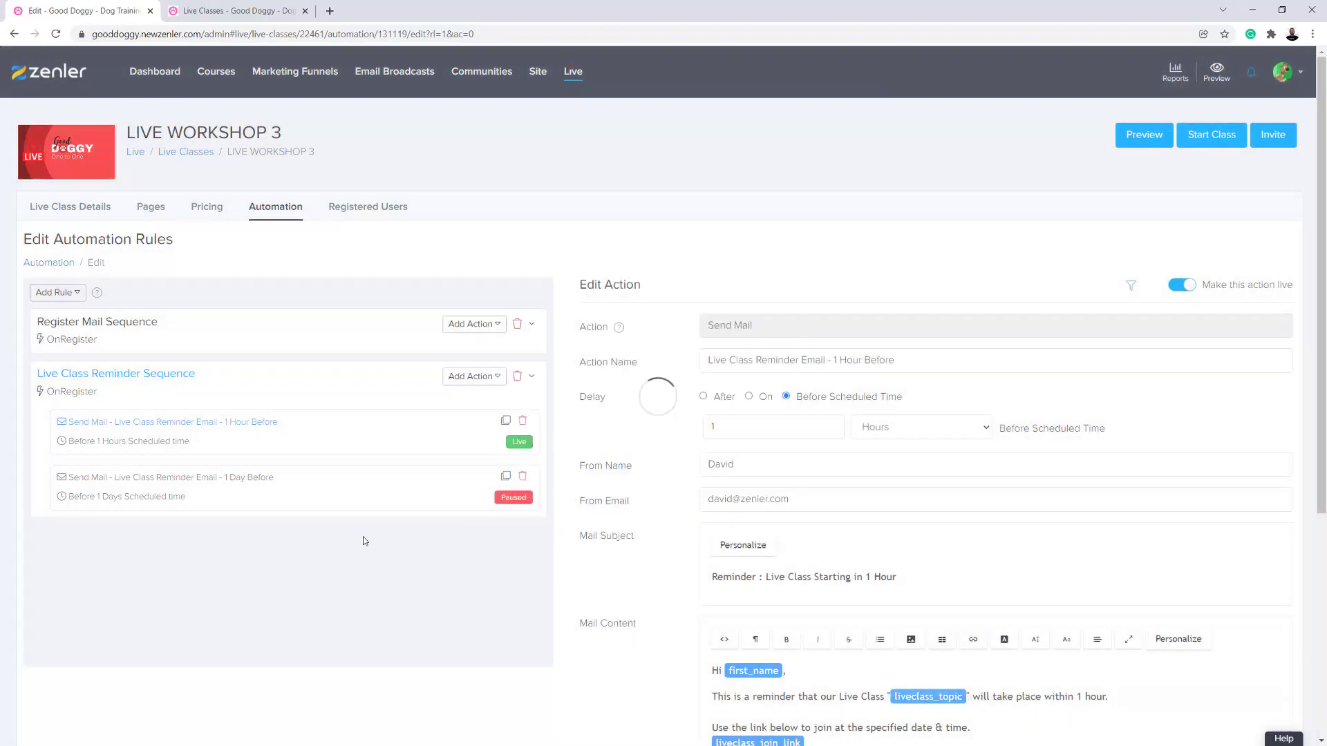
- Make the 1 Day Before reminder email live and apply it to already registered users
click(332, 495)
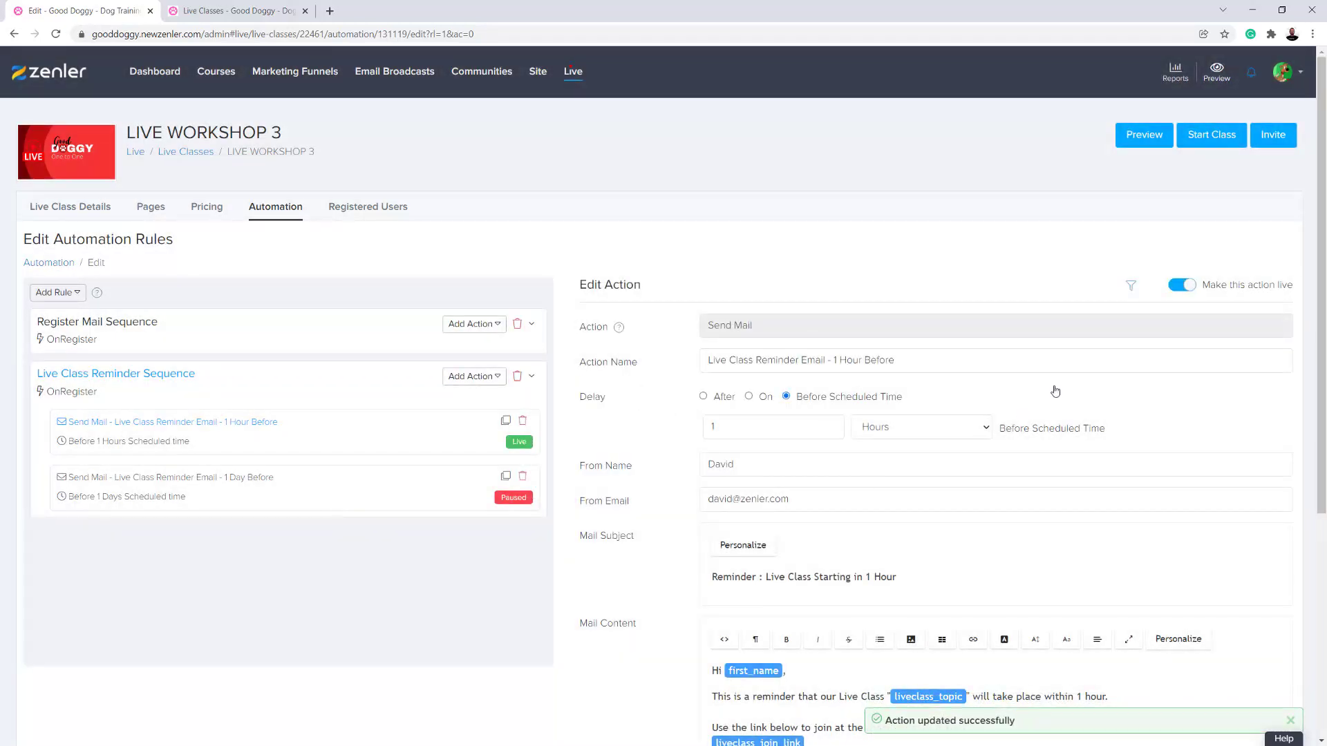
click(1188, 287)
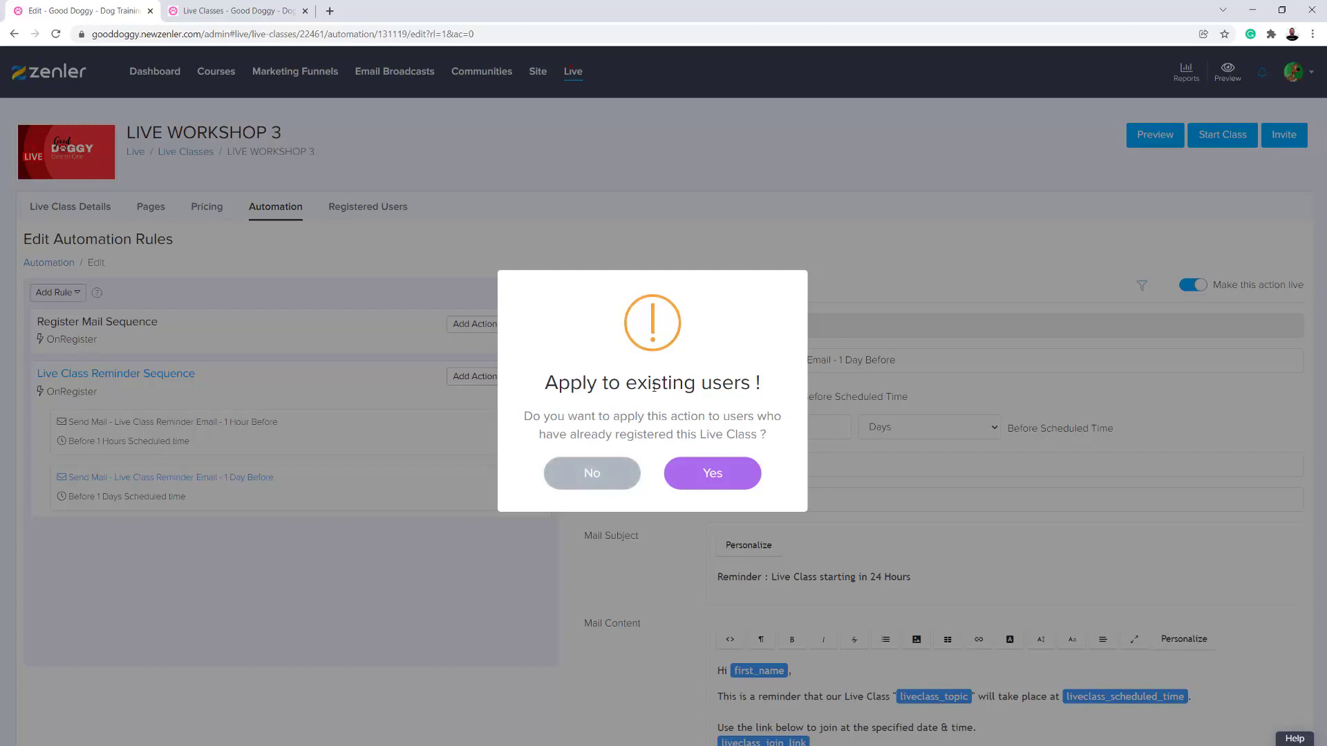
click(694, 479)
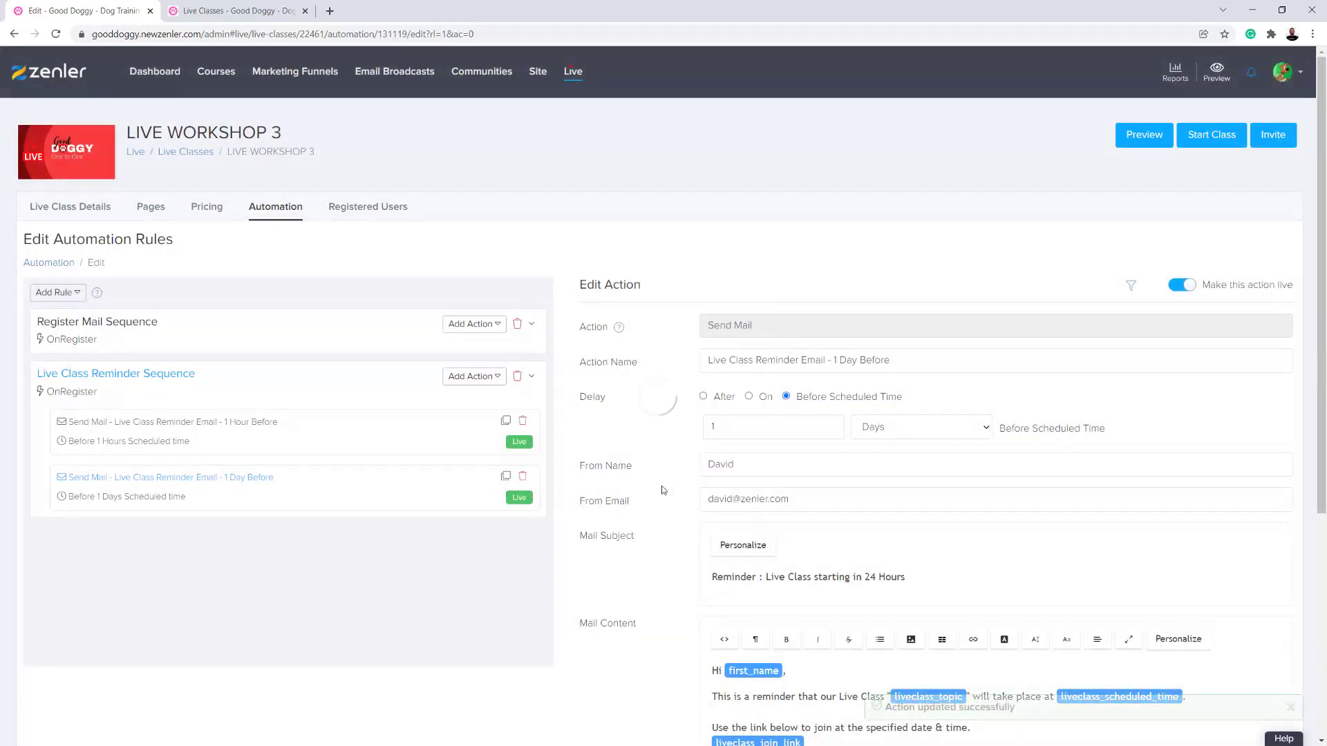
- Return to the automation overview and check the status of the Live Class Reminder Sequence emails
click(387, 209)
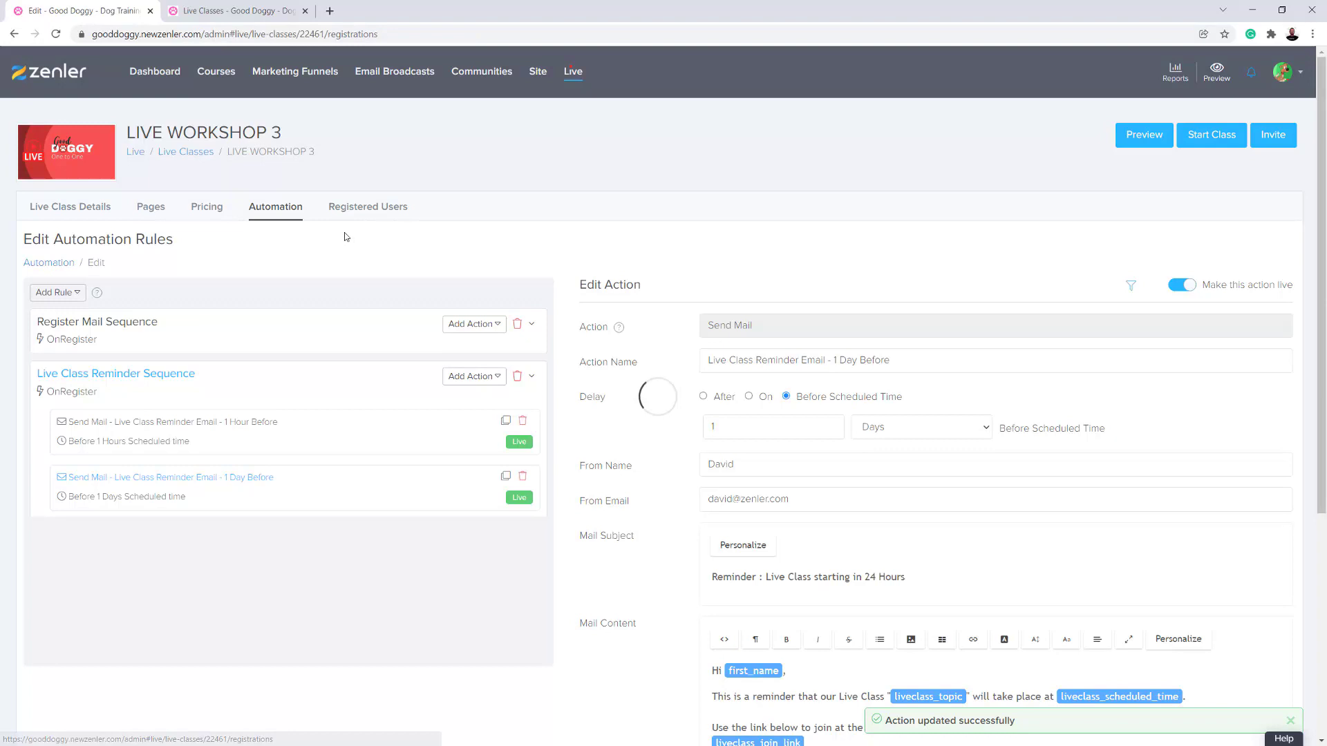
click(274, 209)
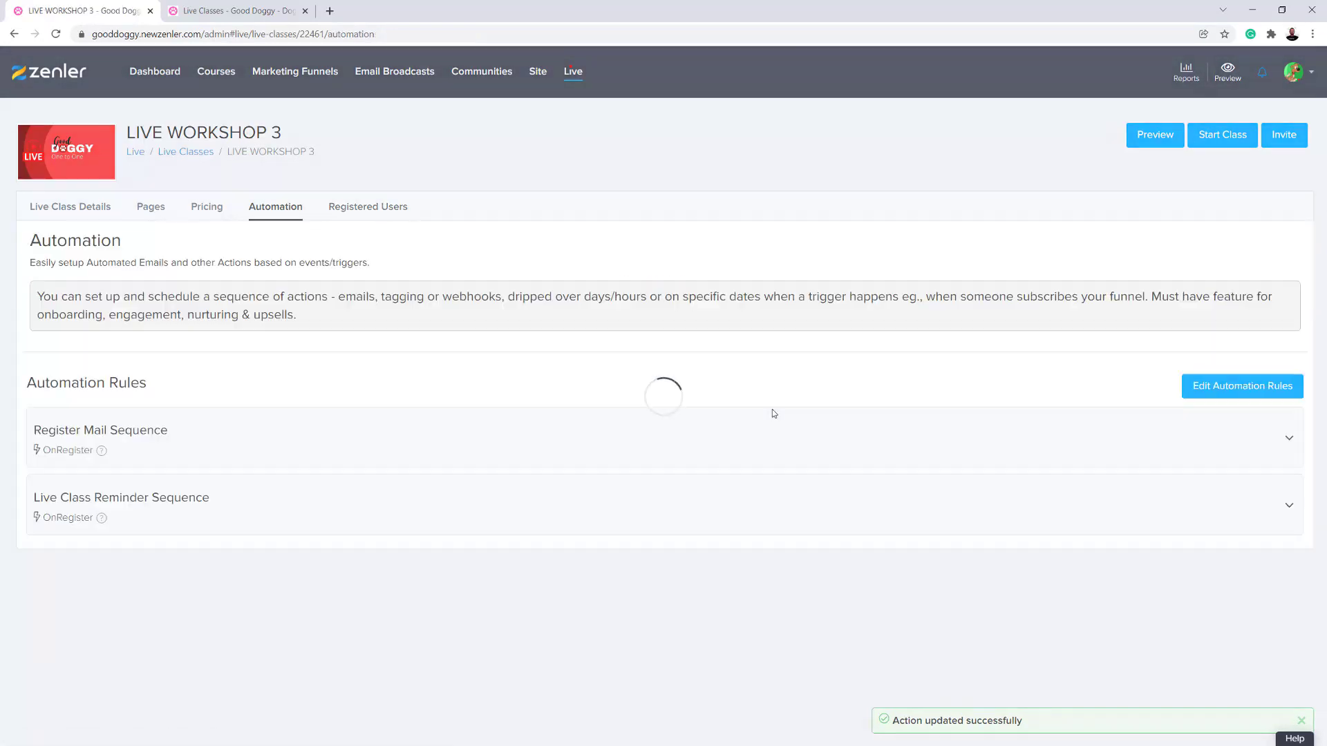
click(301, 512)
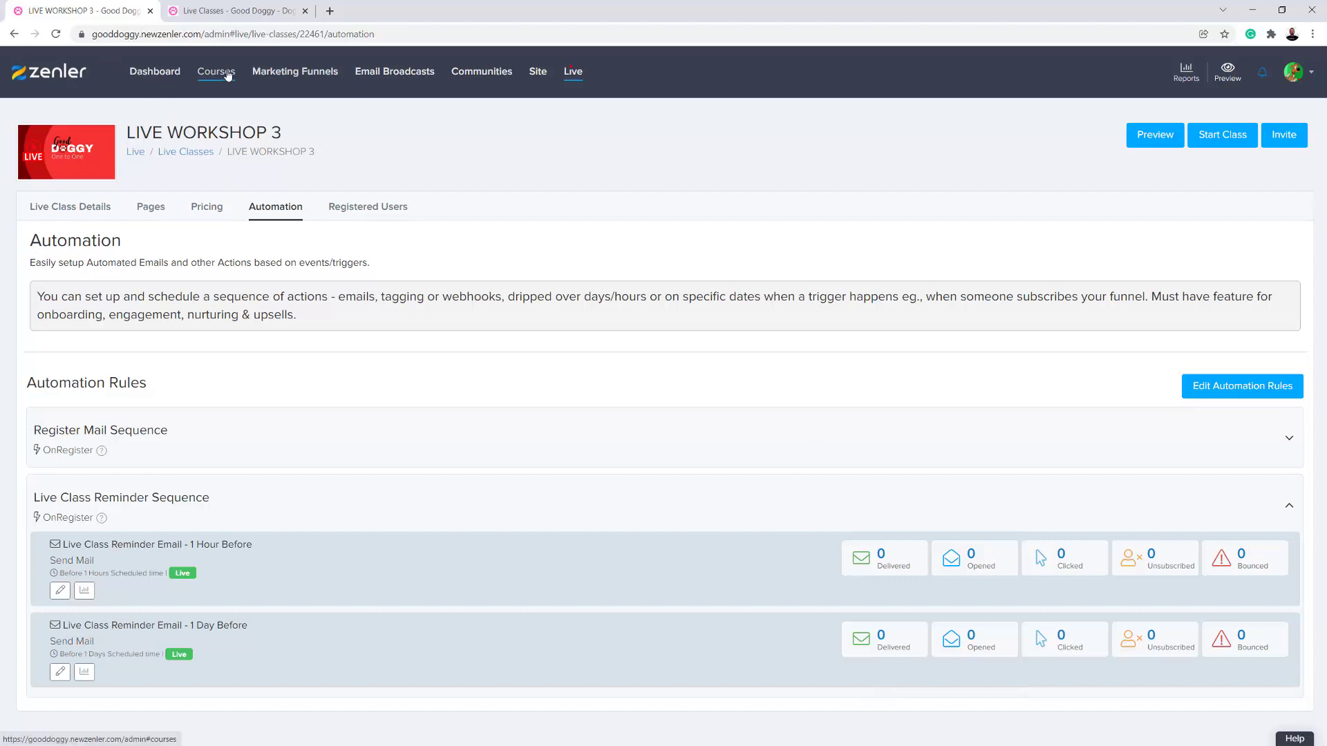
- Close the spare Live Classes browser tab and view the list of all live classes
click(228, 13)
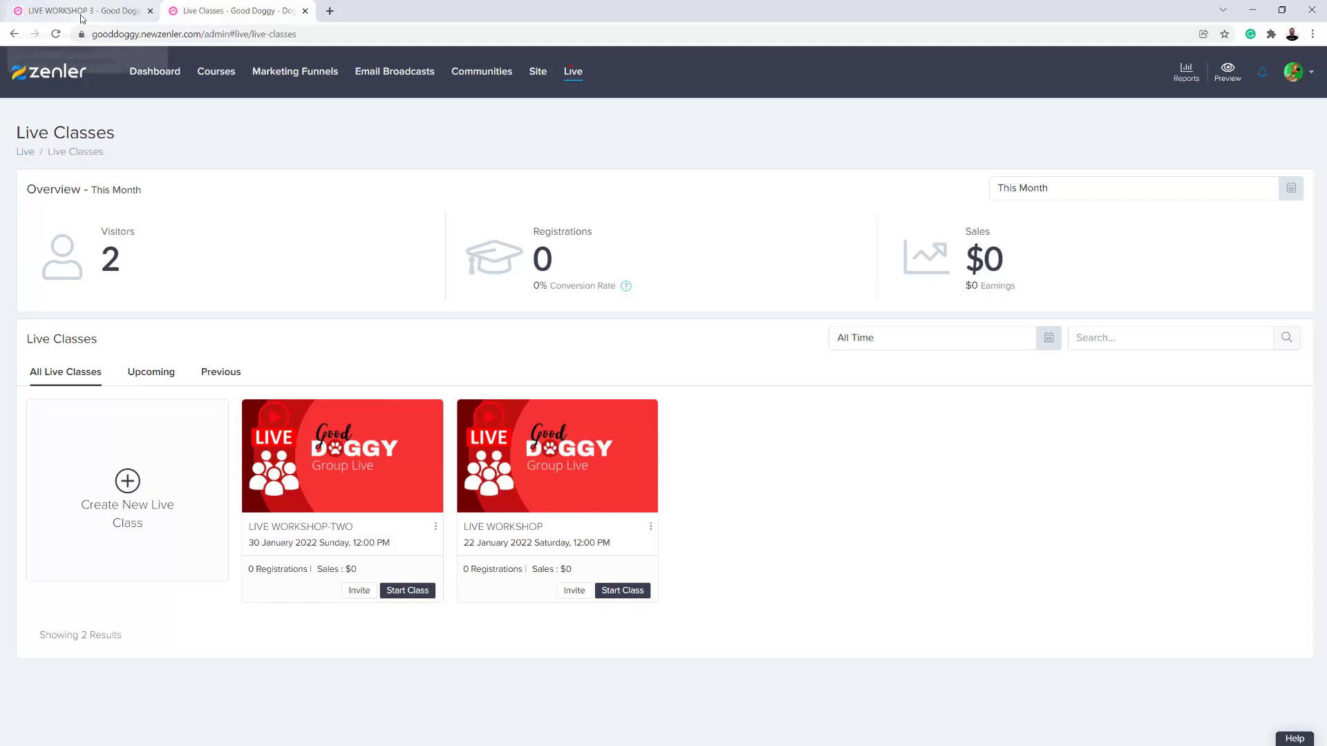
click(305, 11)
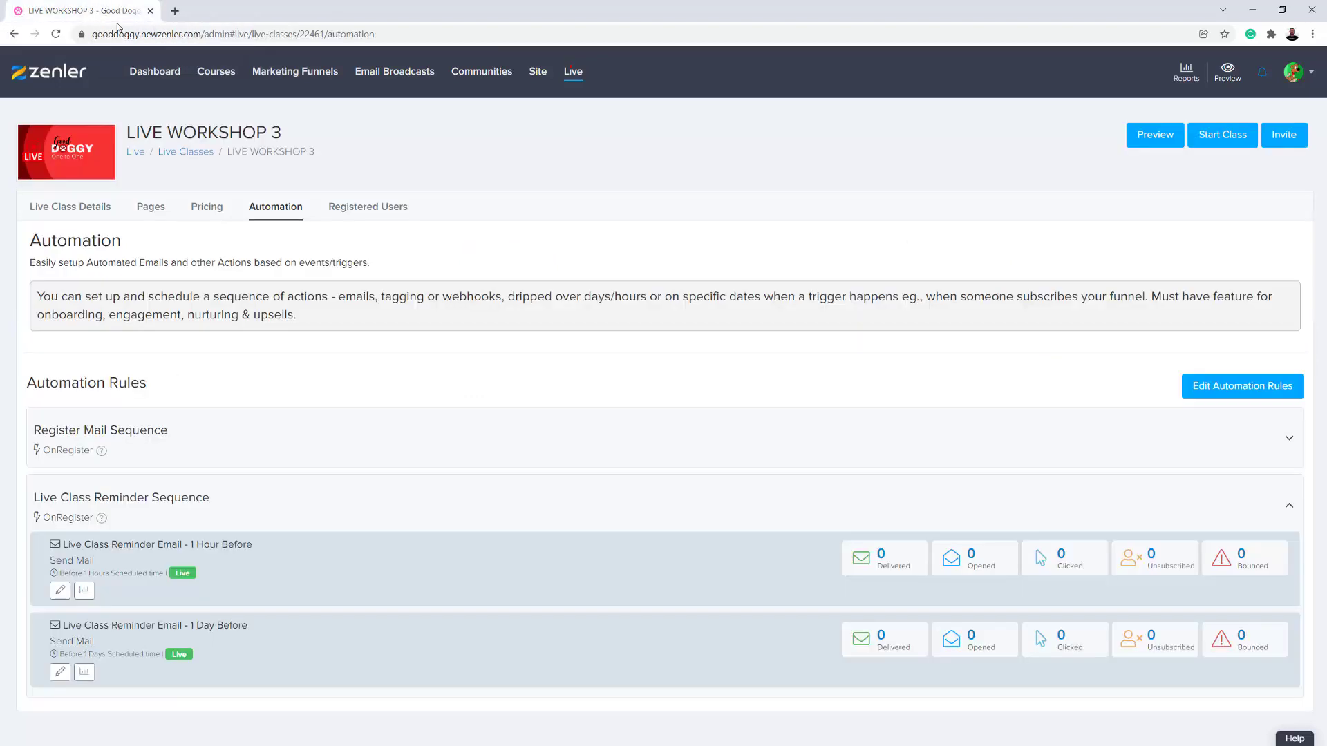
click(187, 152)
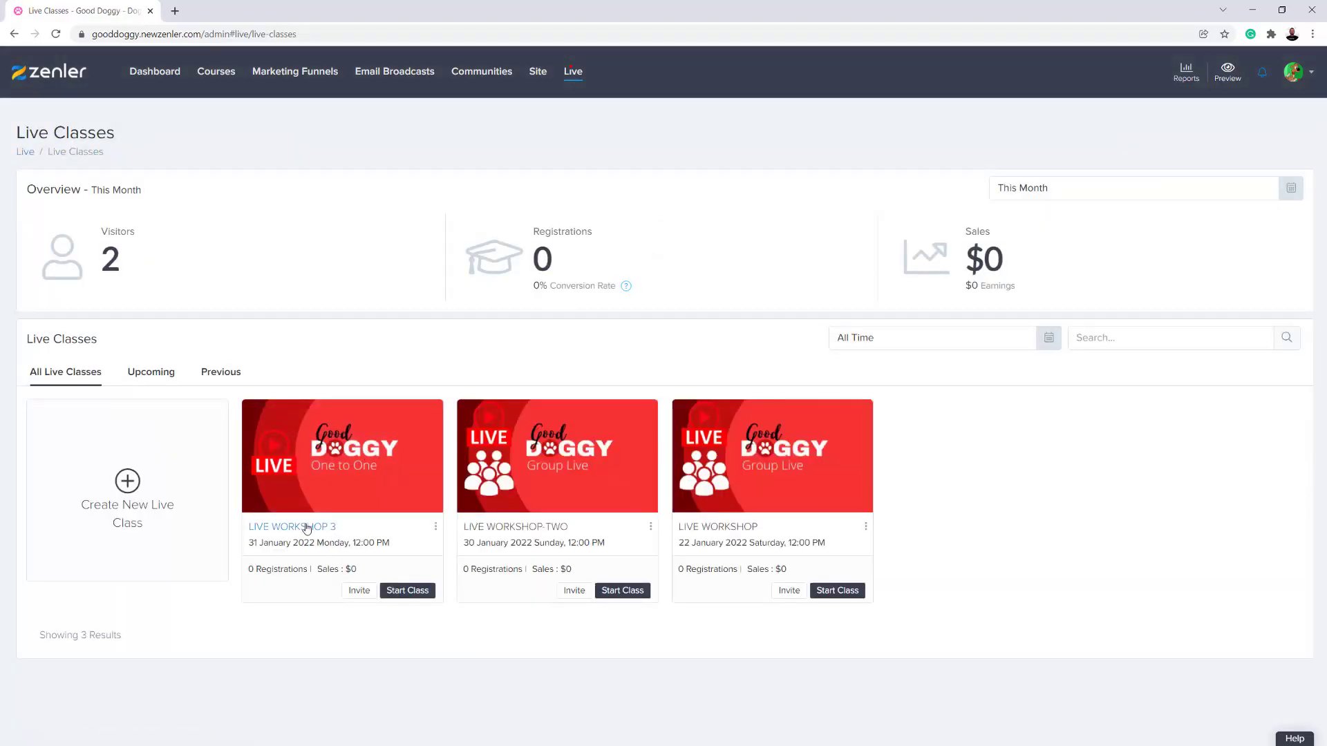
- Attach LIVE WORKSHOP 3 as live content to the Live Event 3 lesson in the 1-2-1 Live Session course
click(216, 73)
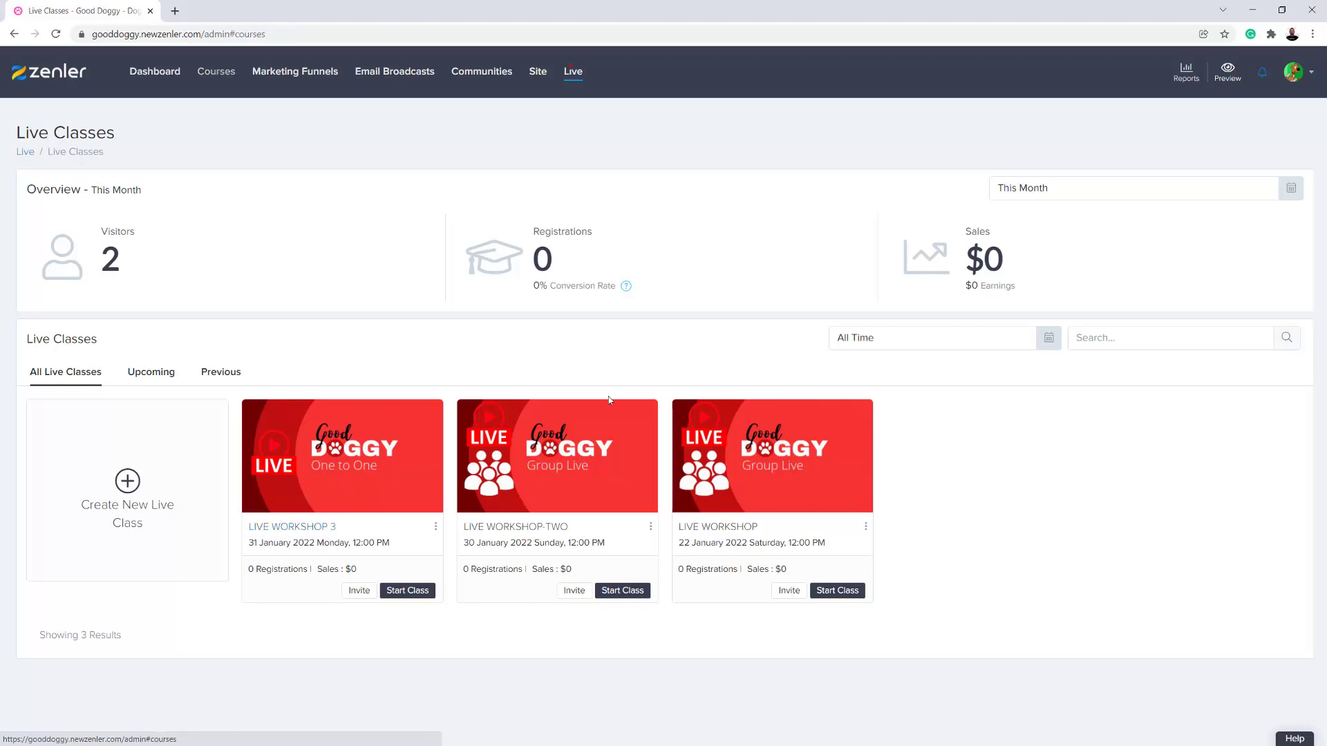
click(459, 451)
click(231, 209)
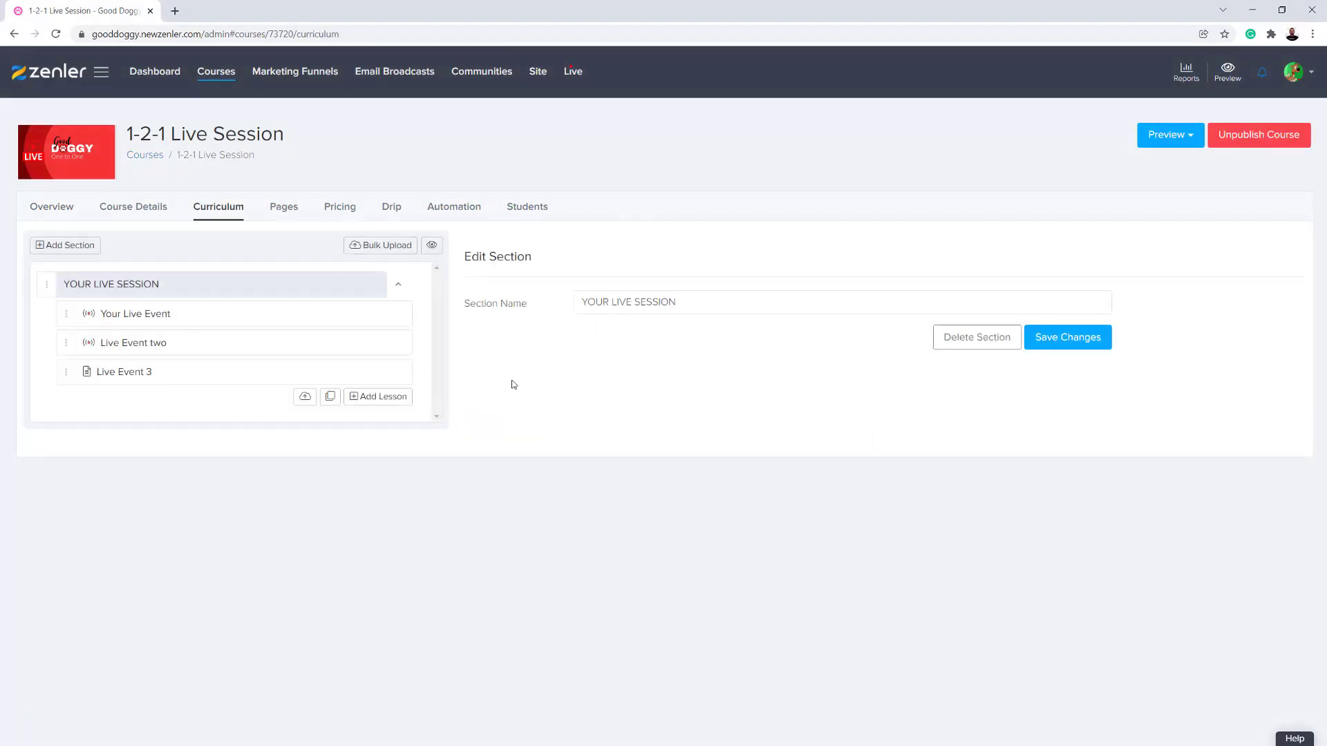
click(261, 374)
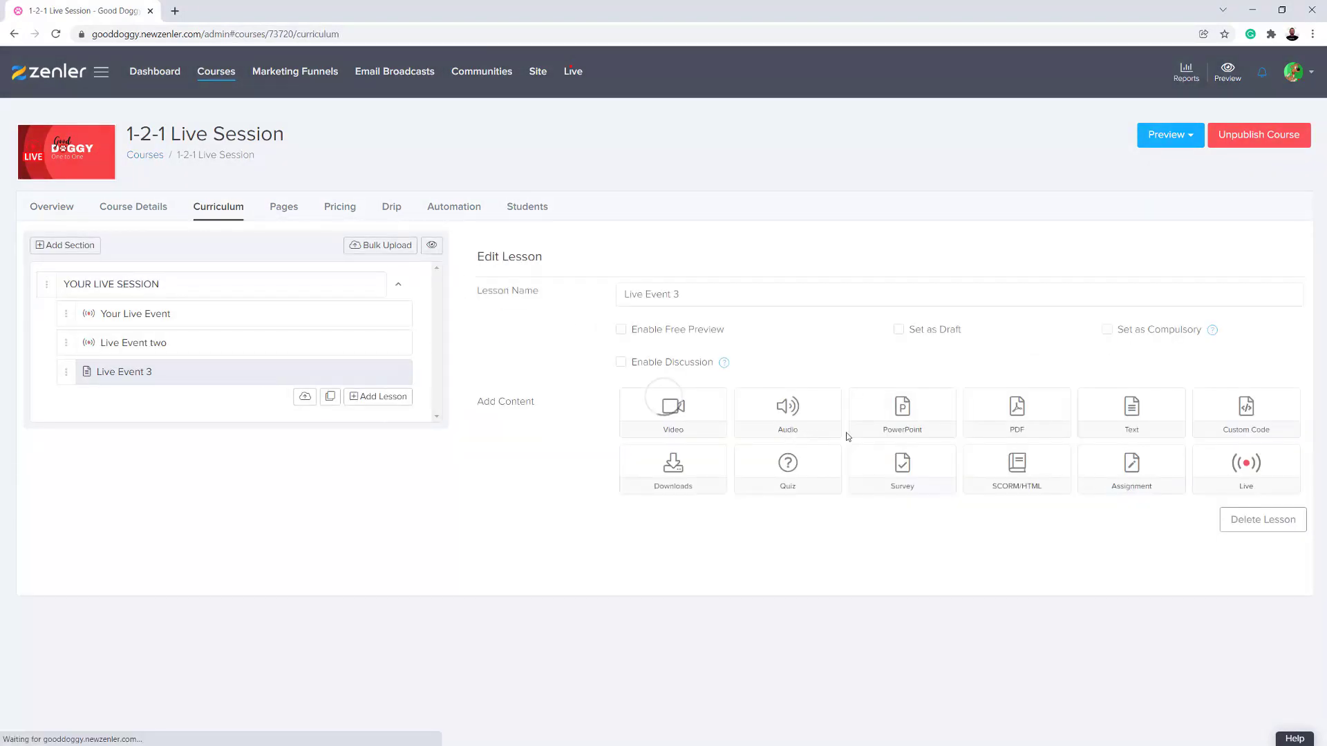
click(1226, 487)
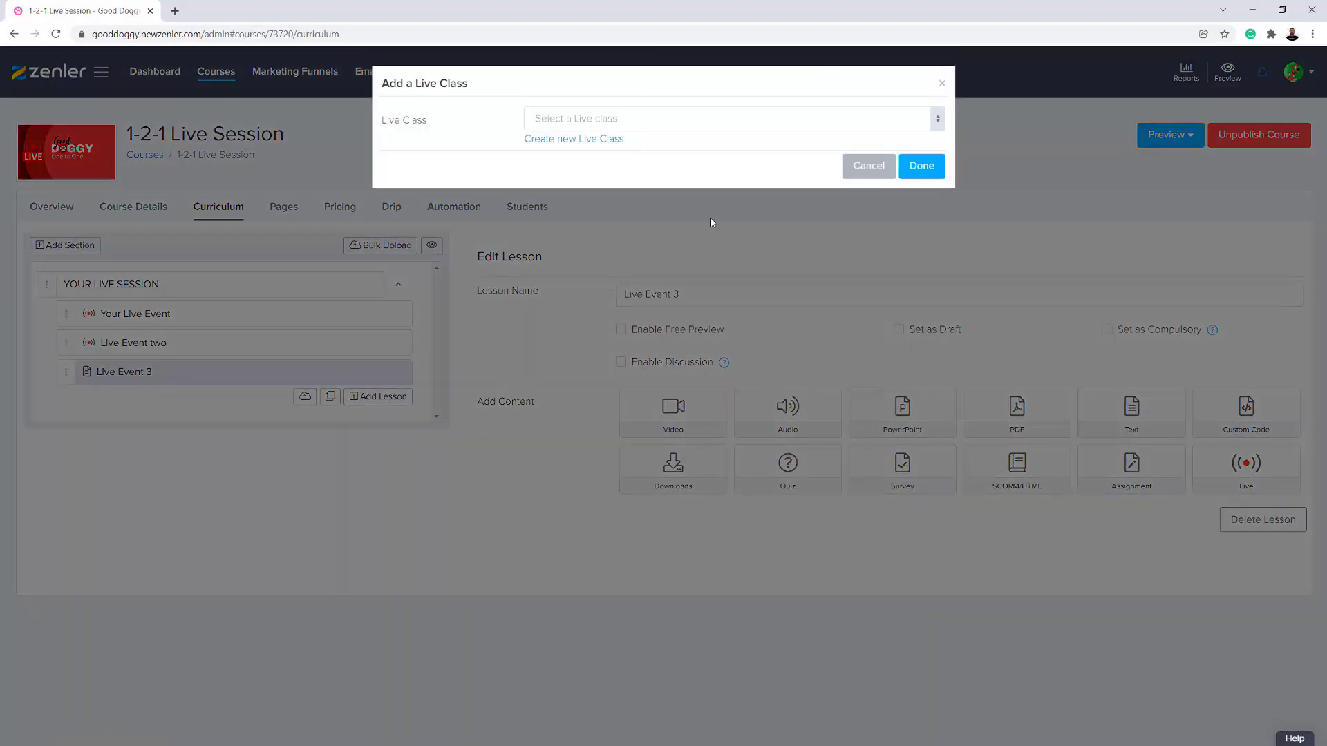
click(661, 121)
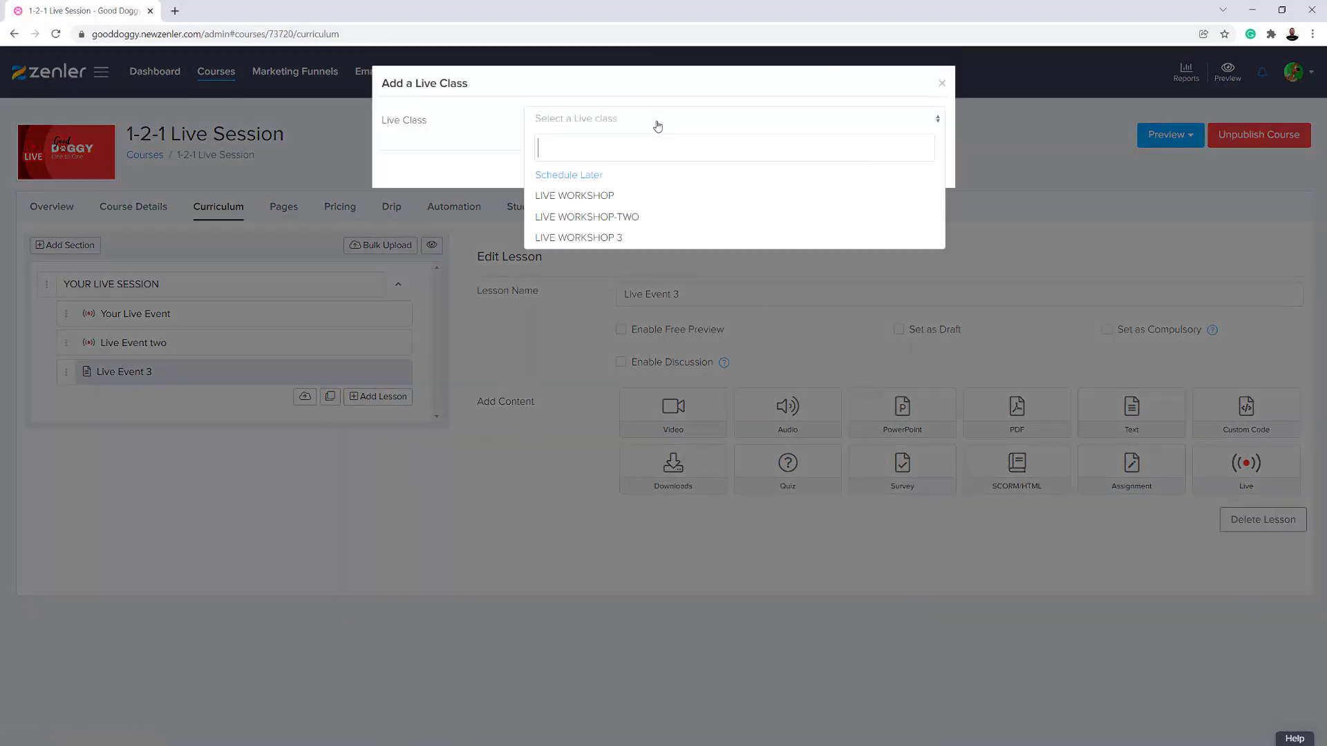
click(593, 238)
click(923, 168)
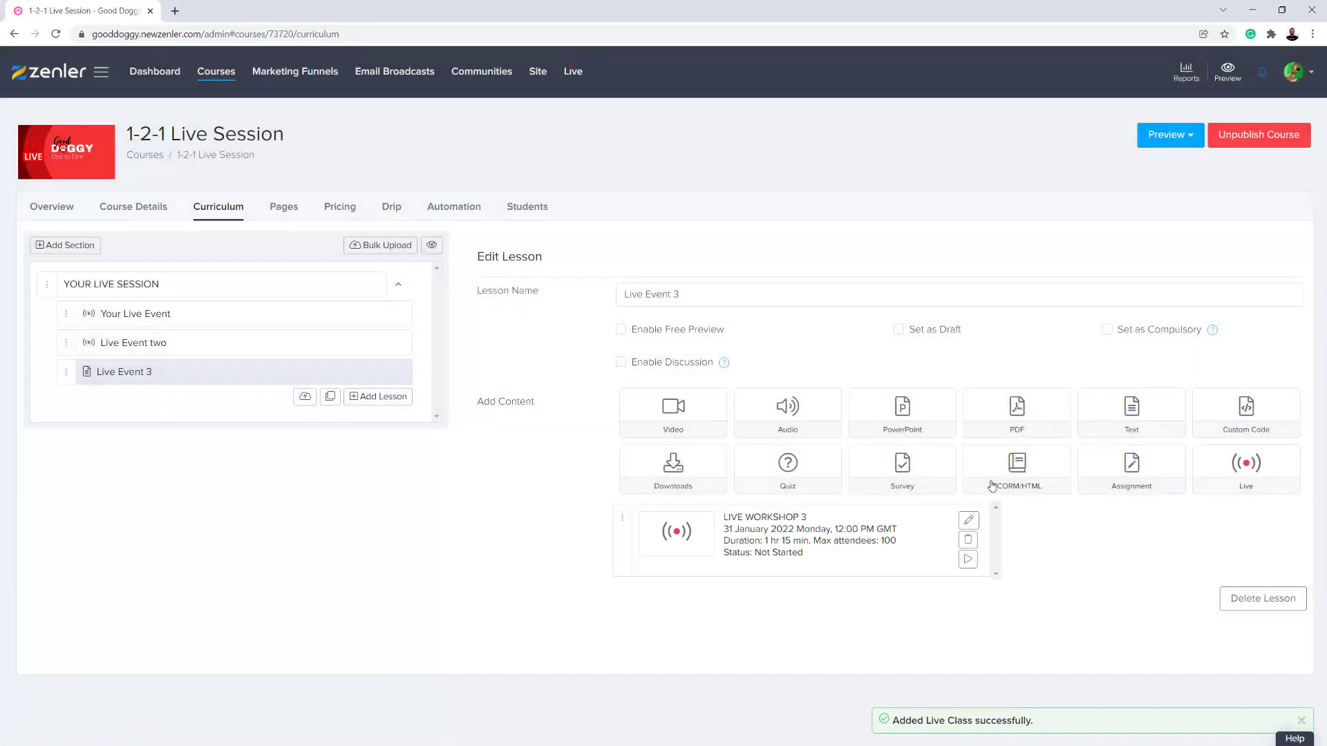
click(1228, 461)
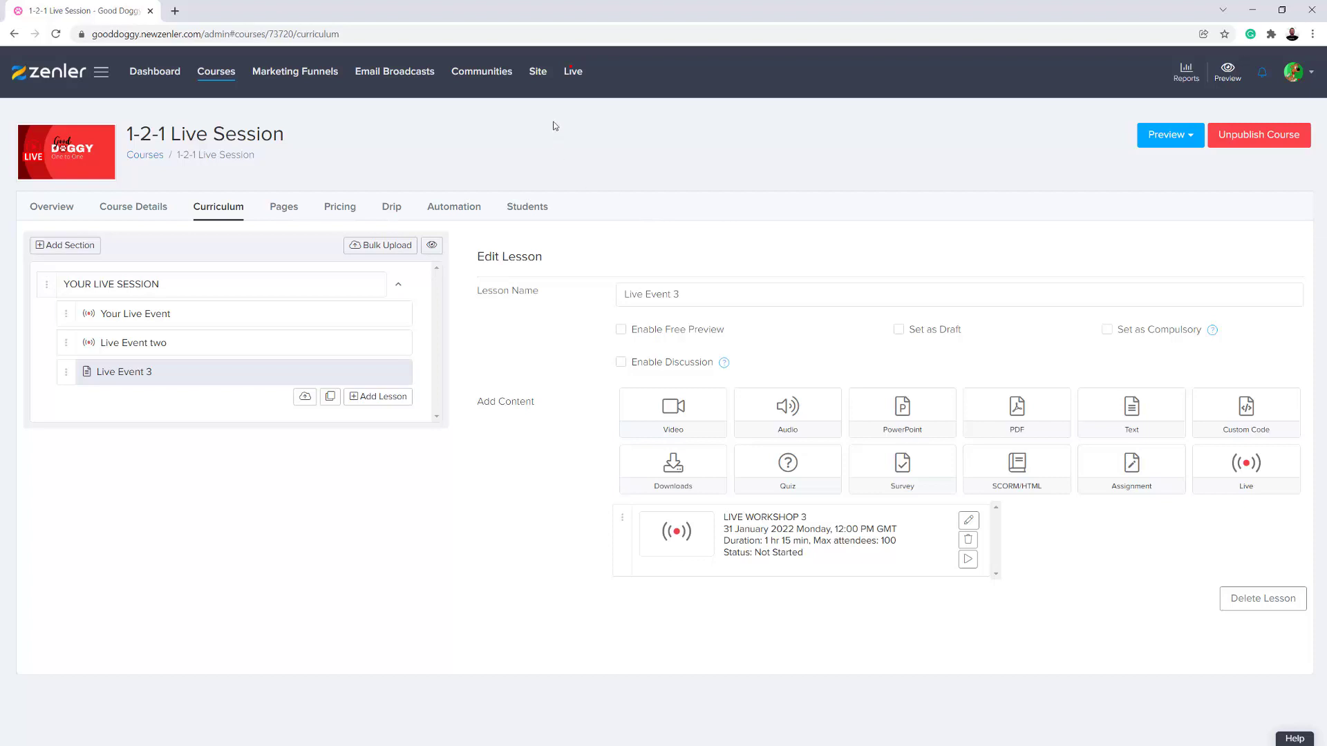
- Try to enroll a new student in the 1-2-1 Live Session course from the site's add-user form
click(539, 76)
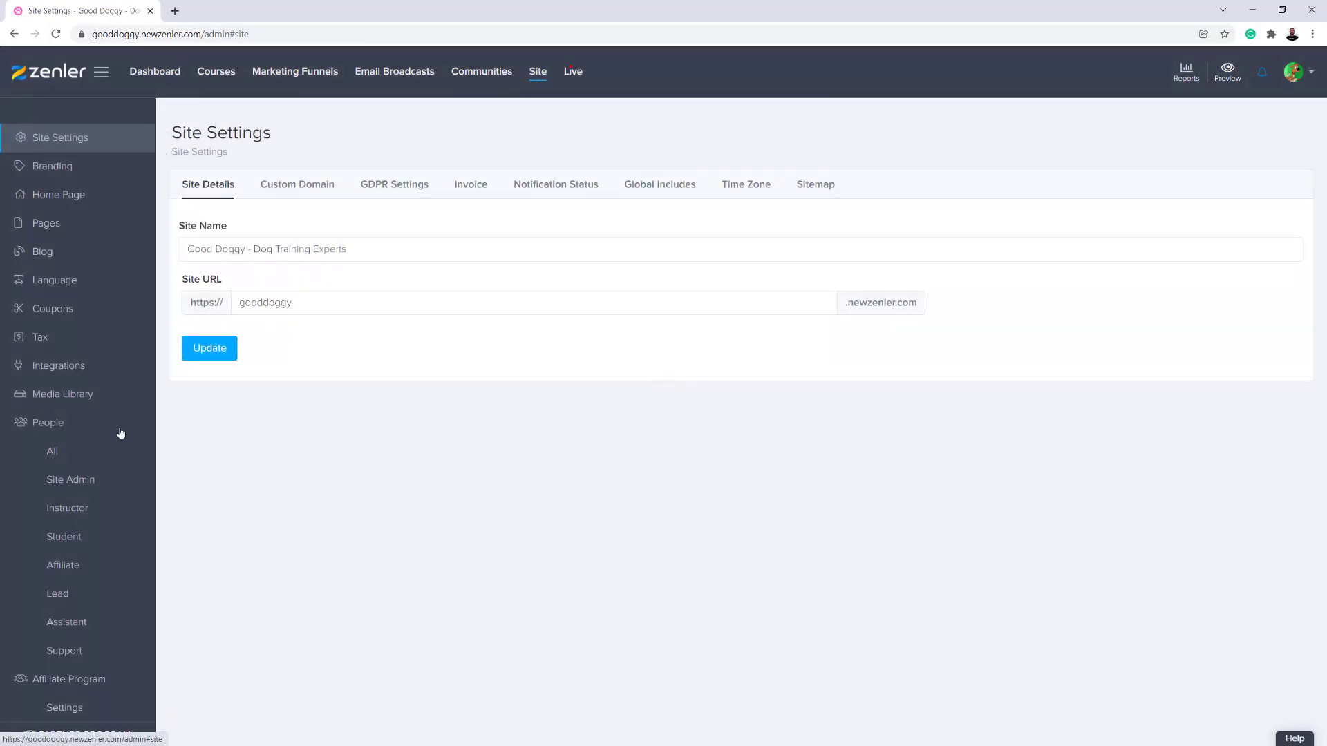
click(67, 541)
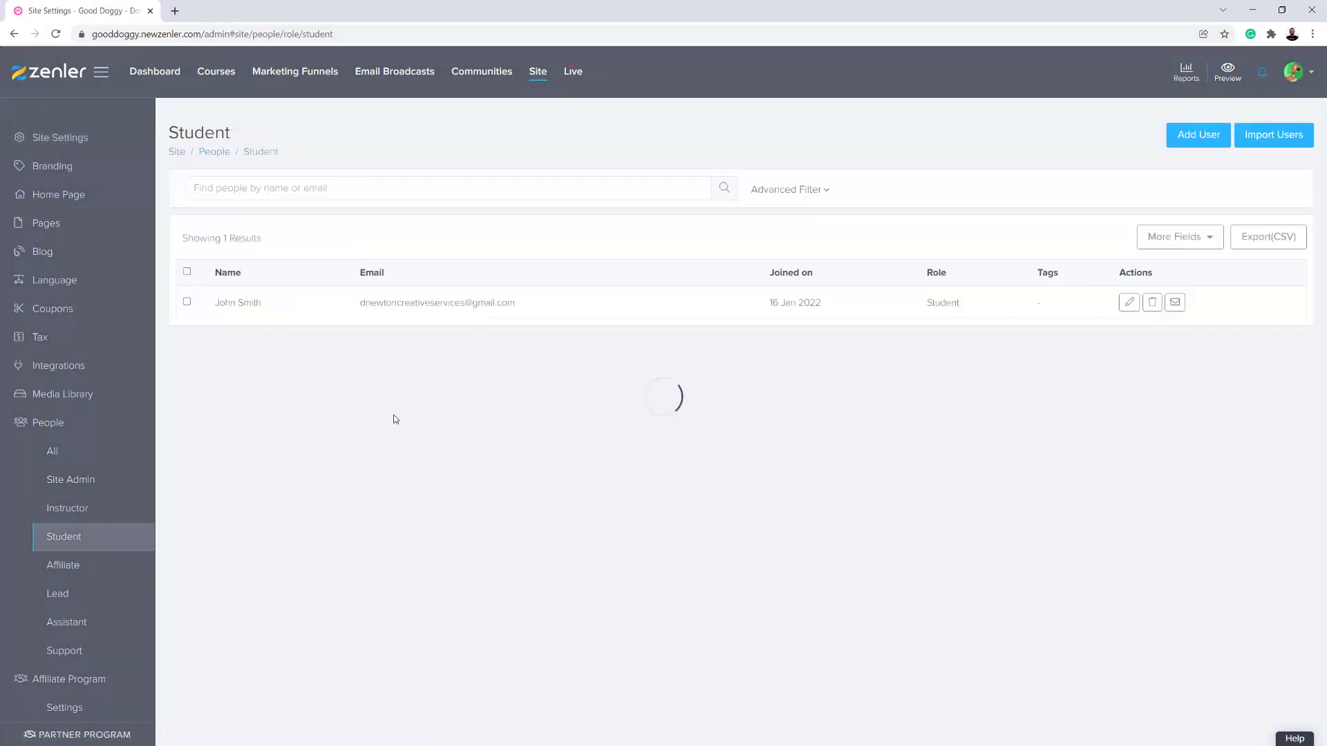
click(1183, 135)
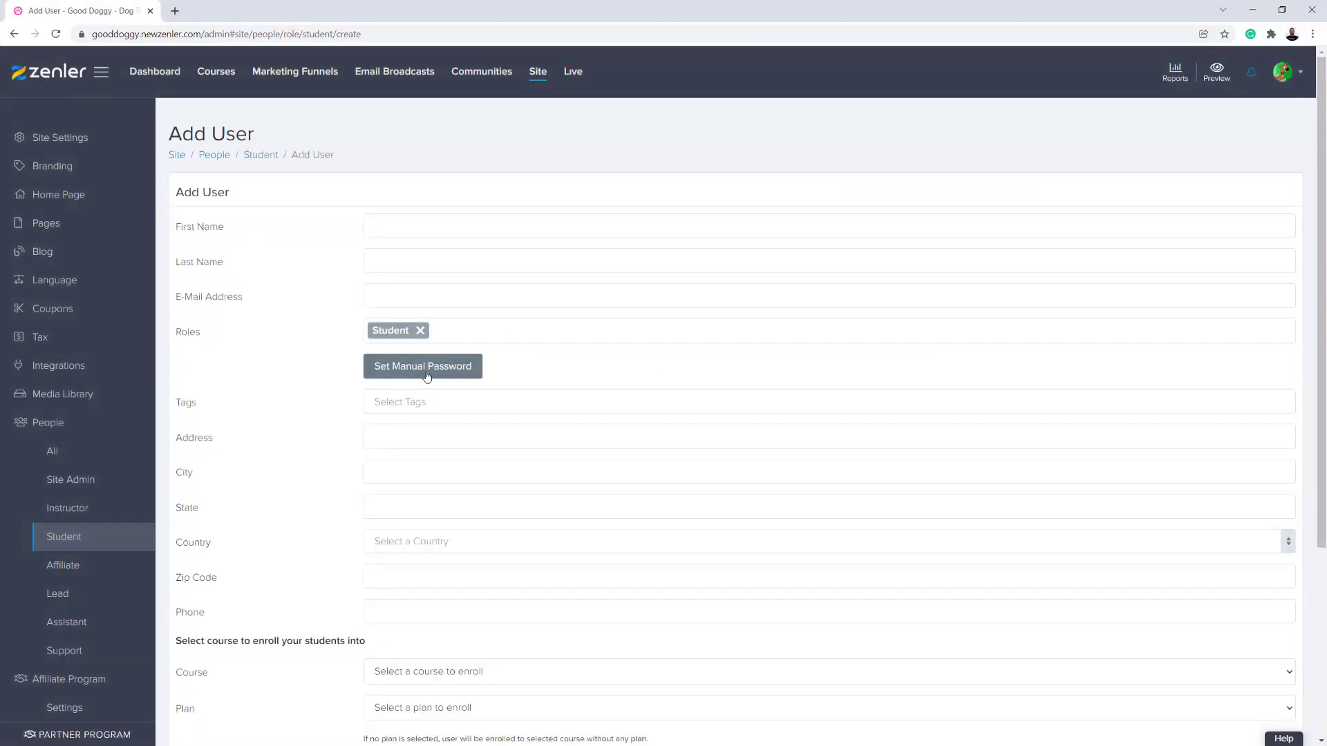
scroll(538, 370, down, 2)
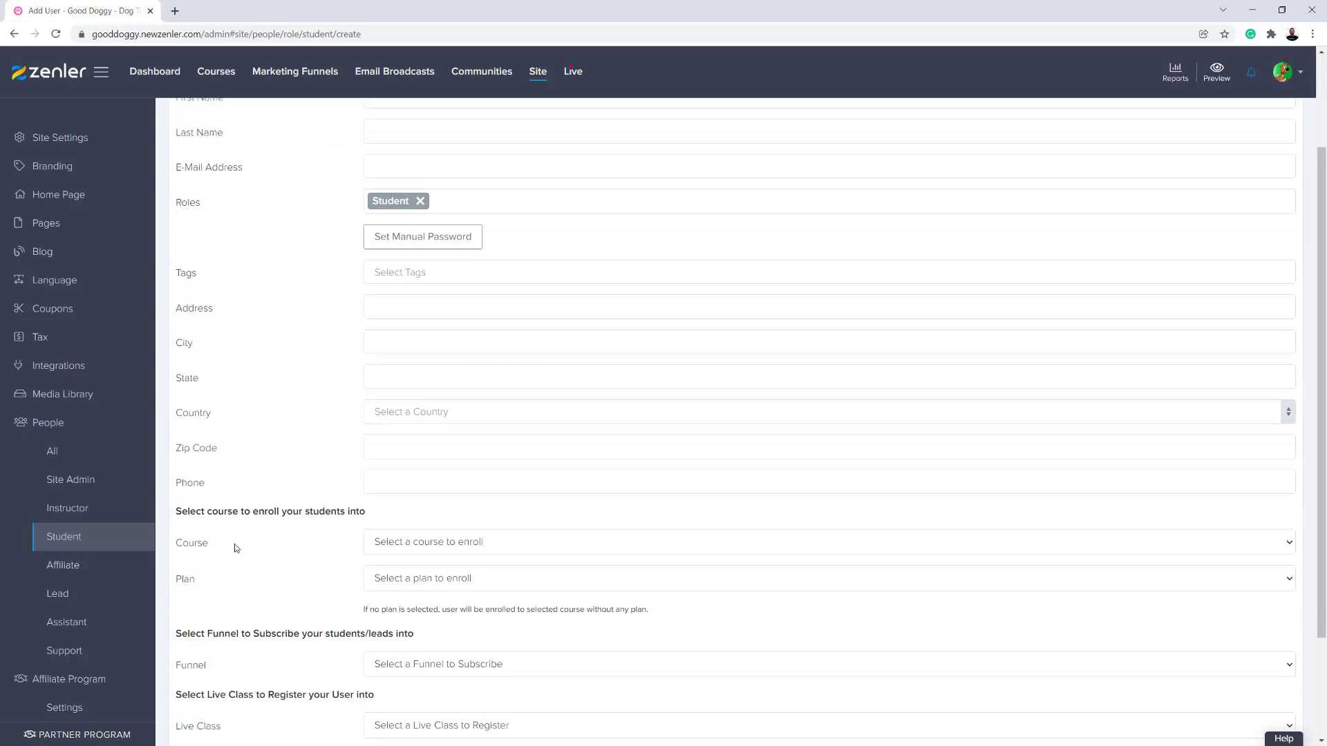
click(412, 546)
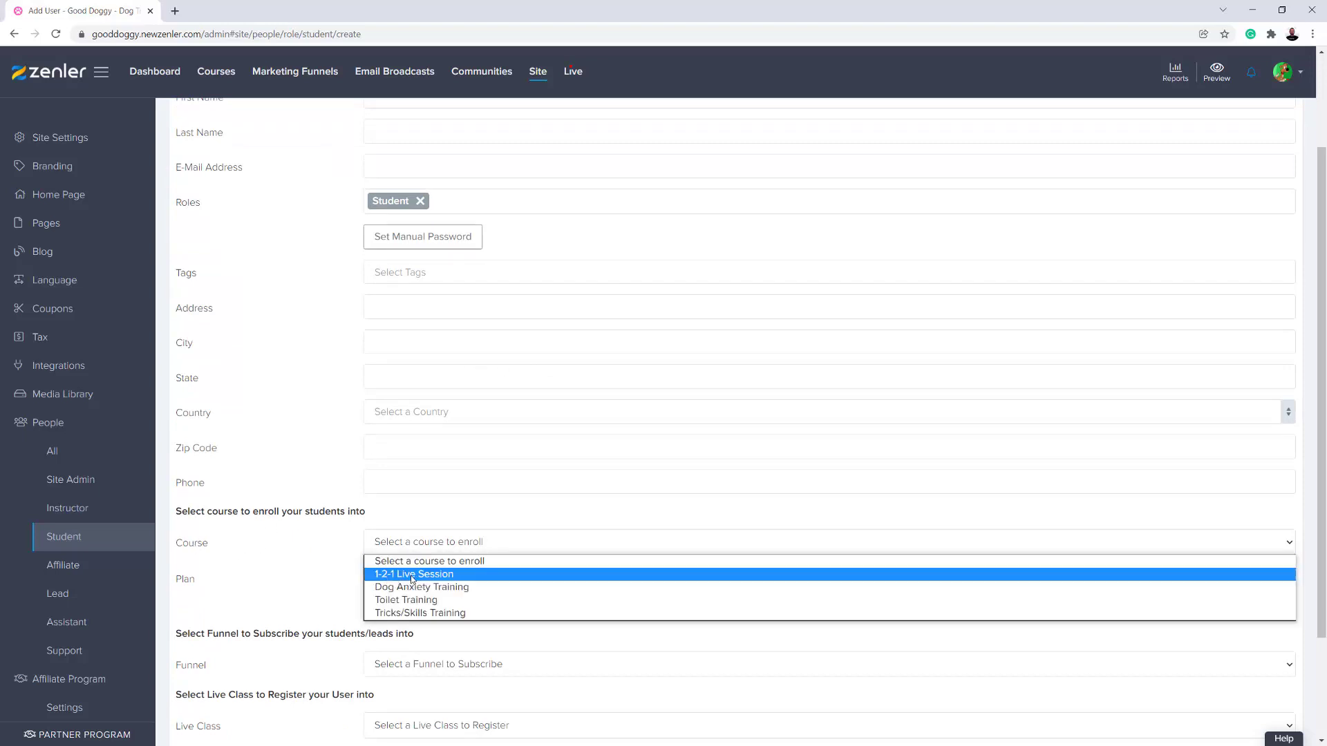
click(413, 576)
click(393, 599)
click(335, 584)
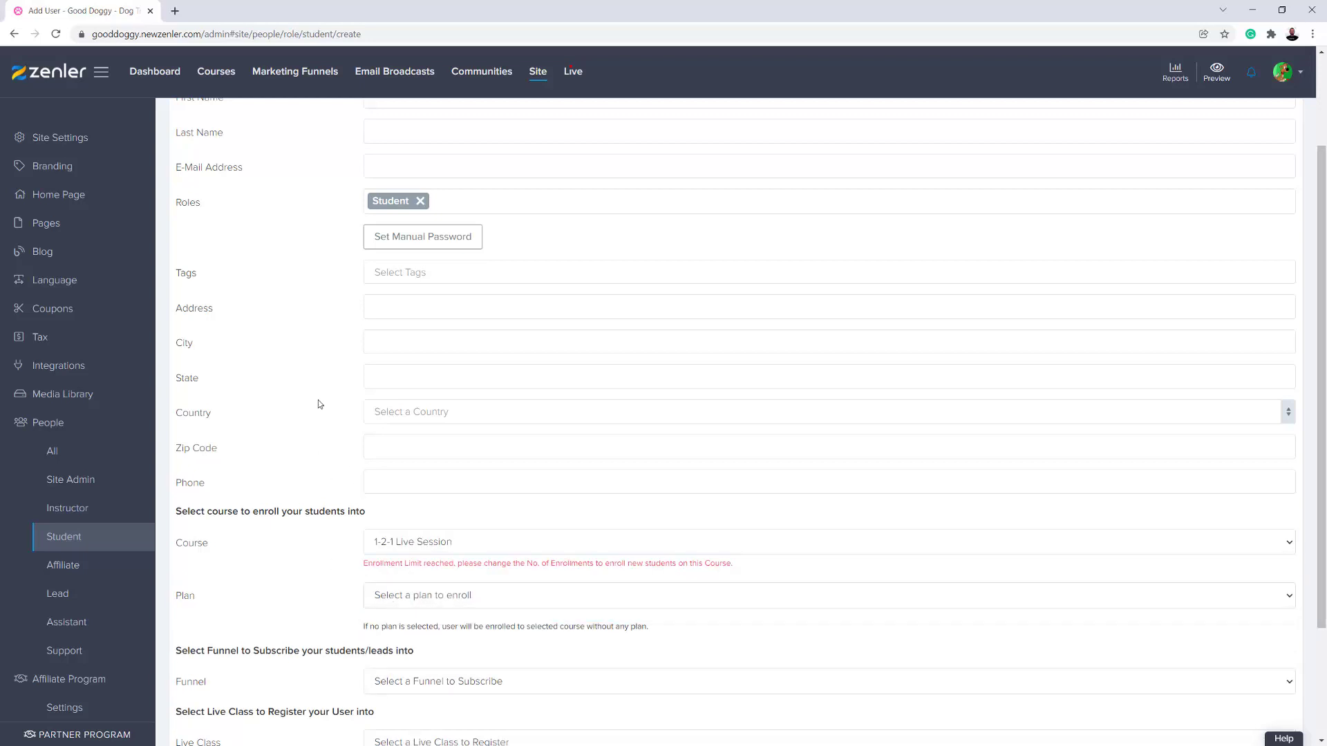
scroll(319, 404, up, 2)
- Open the existing student's profile from the student list and check which courses they are enrolled in
click(89, 542)
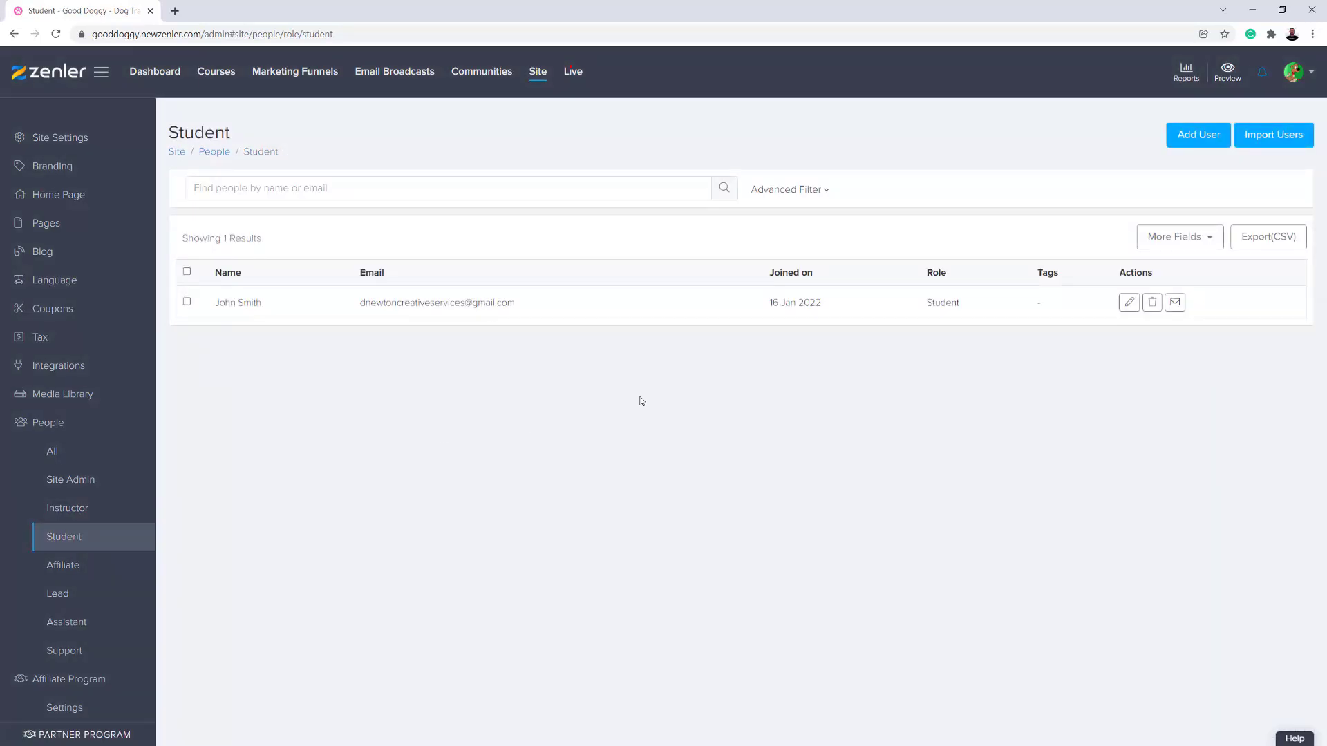
drag(527, 304, 360, 304)
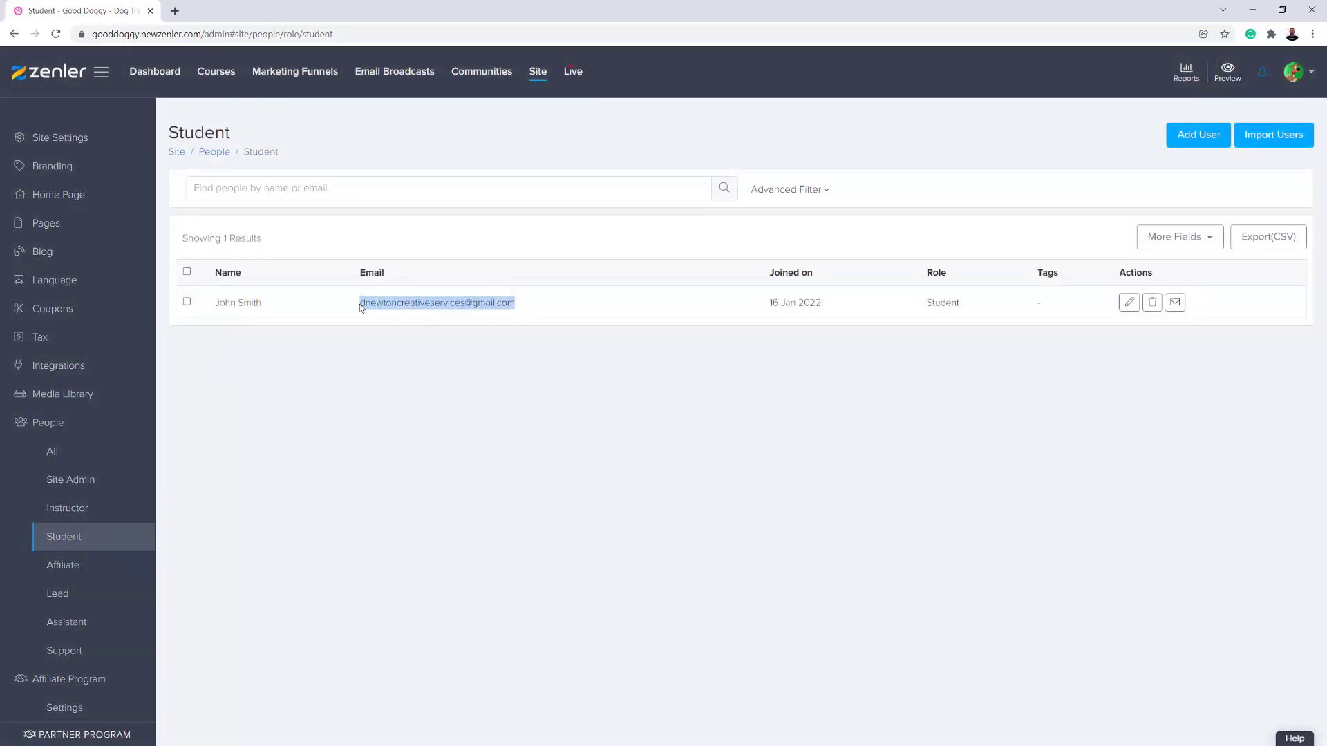
click(789, 392)
click(1128, 301)
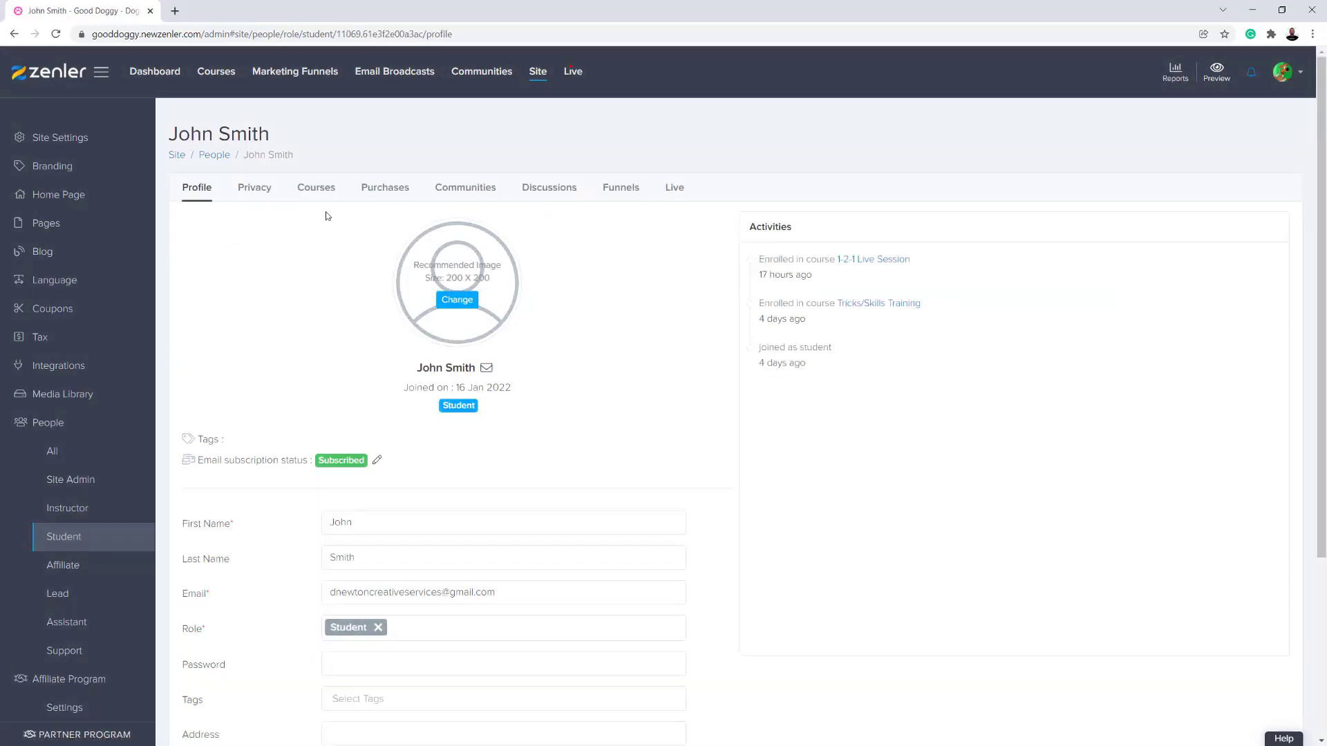
click(311, 187)
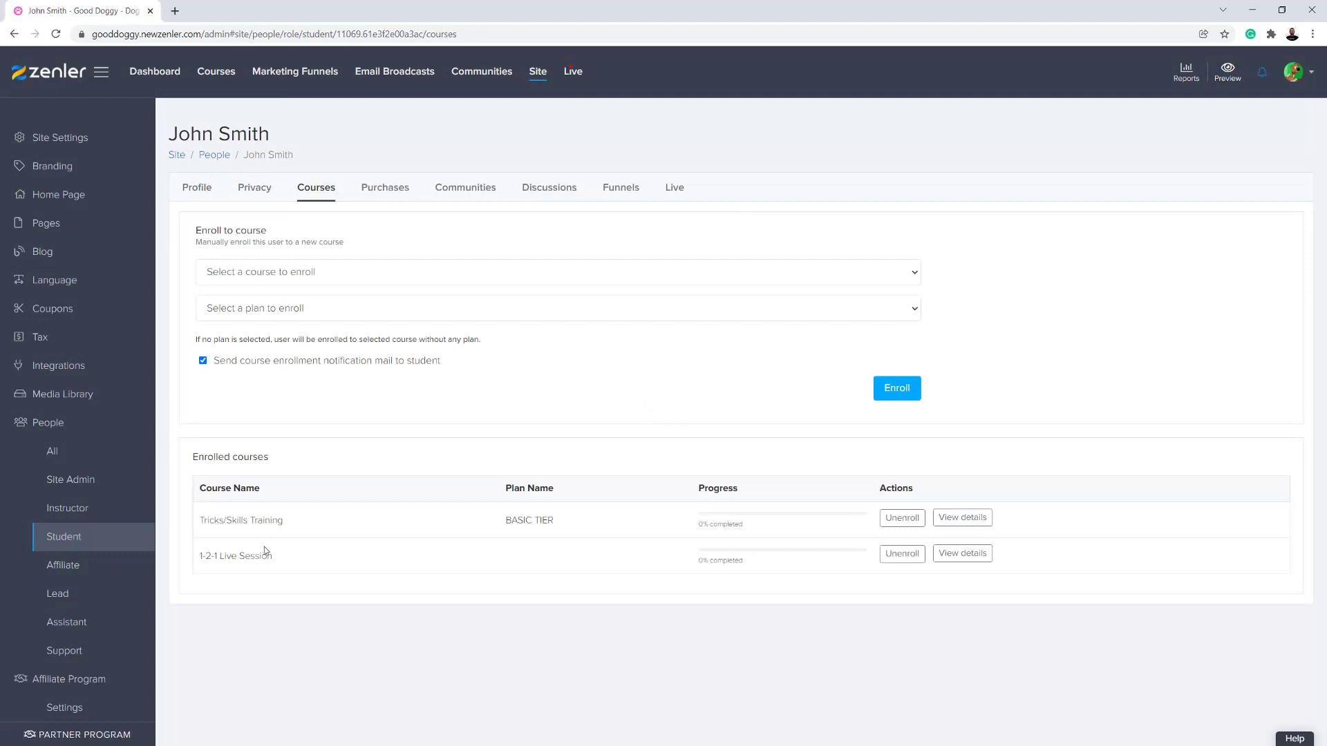
drag(227, 557, 200, 556)
click(310, 619)
- Return to the student list and select the existing student's email address
click(116, 533)
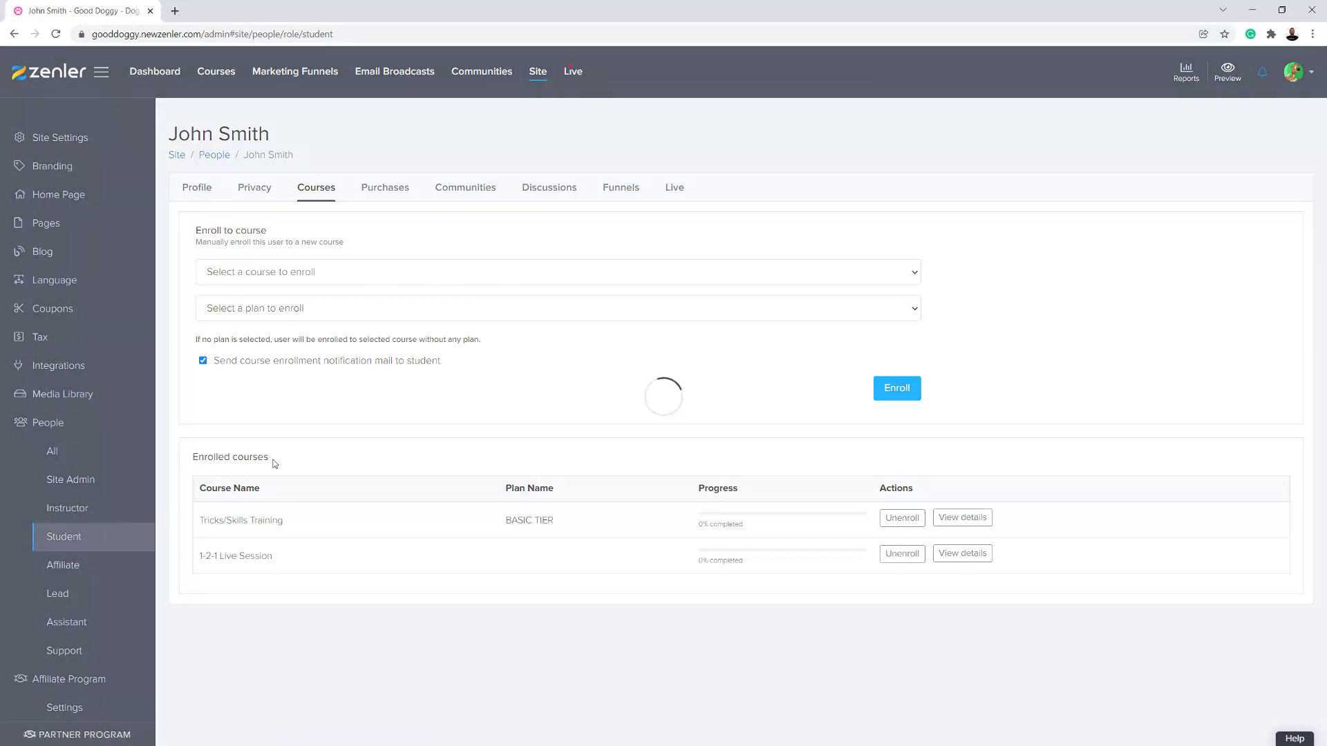
drag(541, 308, 374, 304)
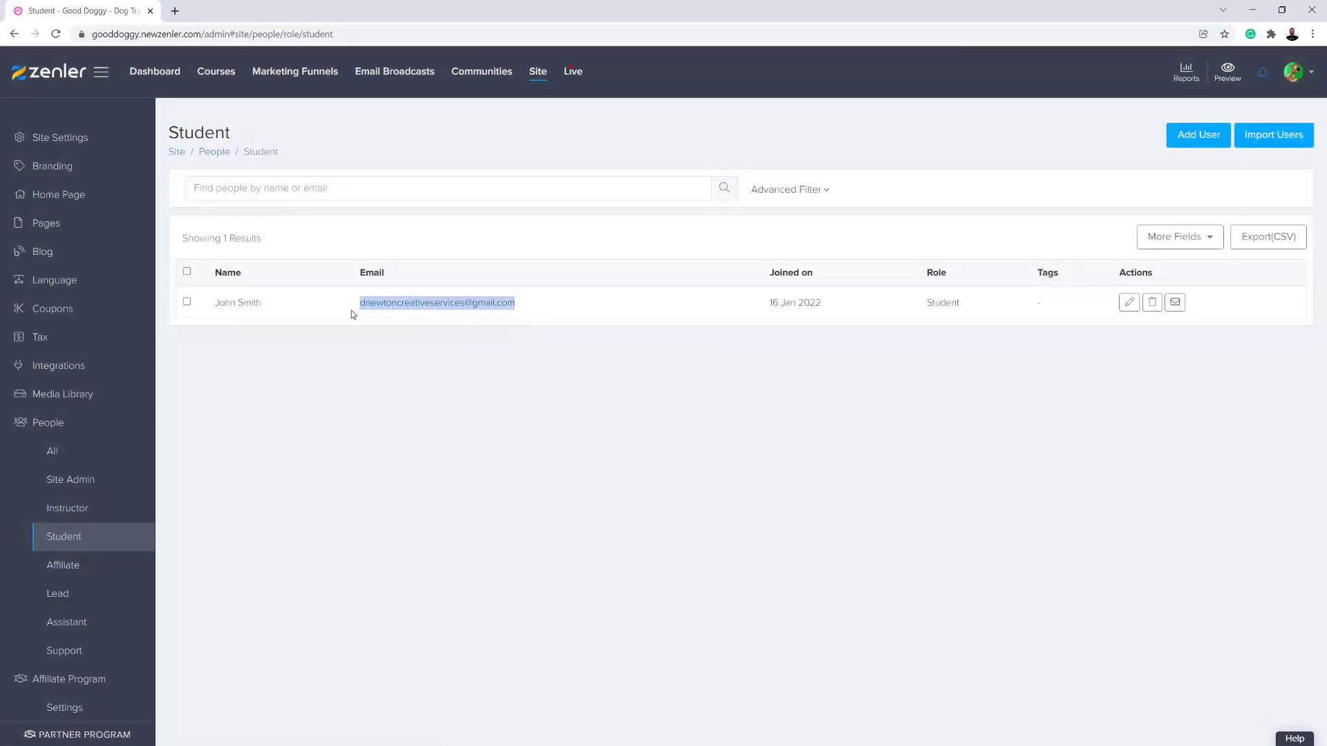
- Open the gooddoggy.newzenler.com home page in a new Incognito window
click(1310, 77)
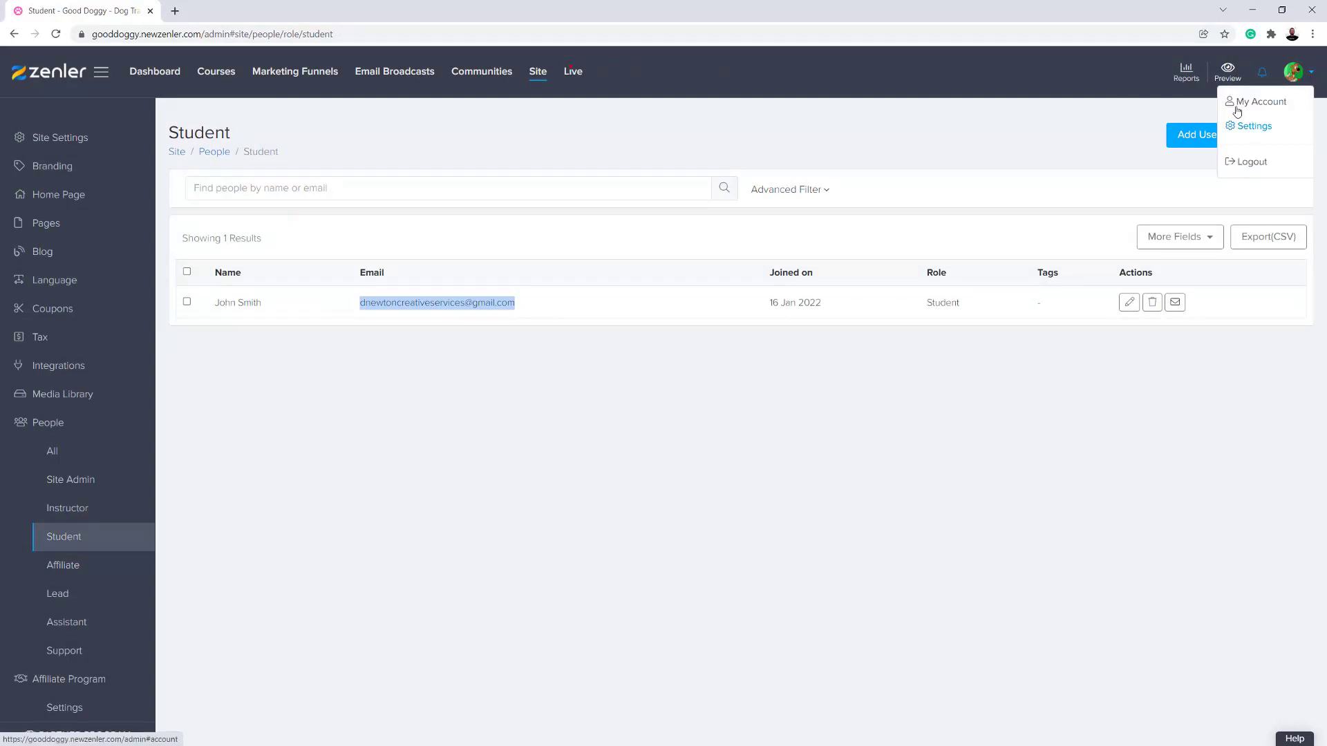
click(1312, 35)
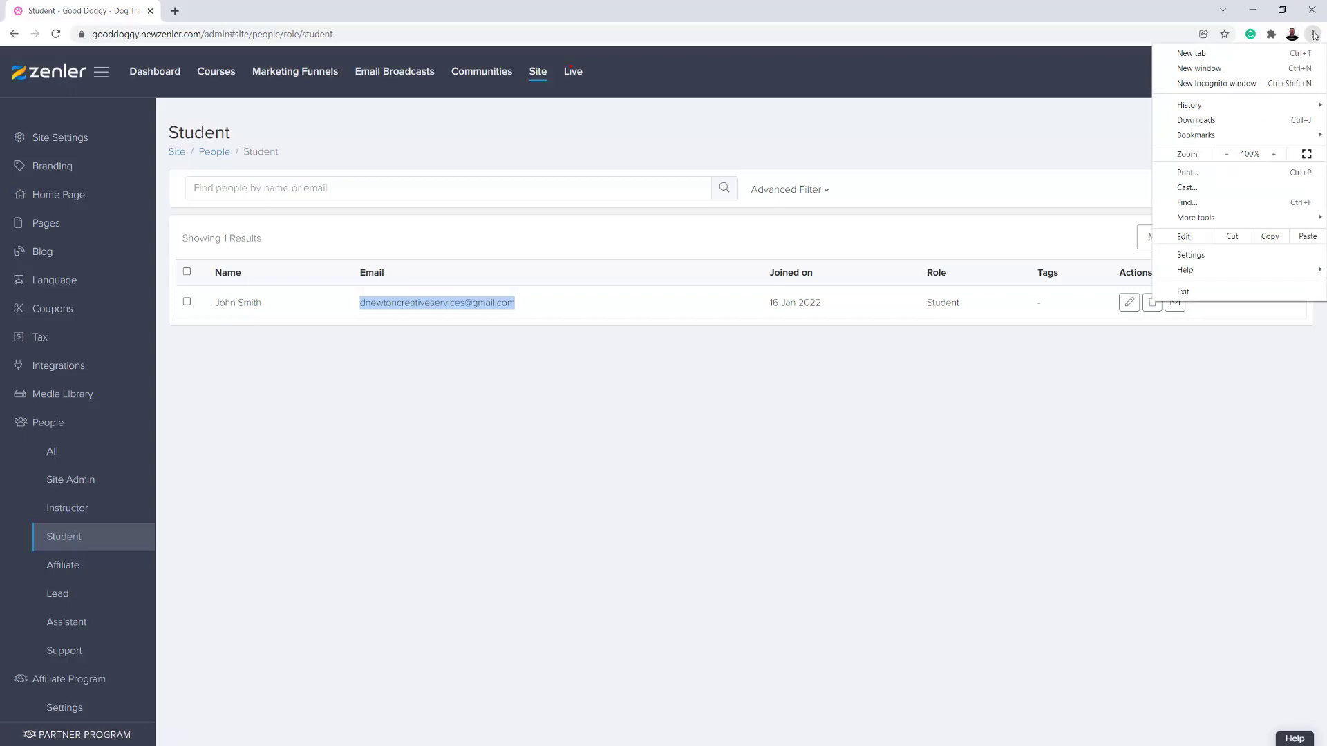
click(1204, 83)
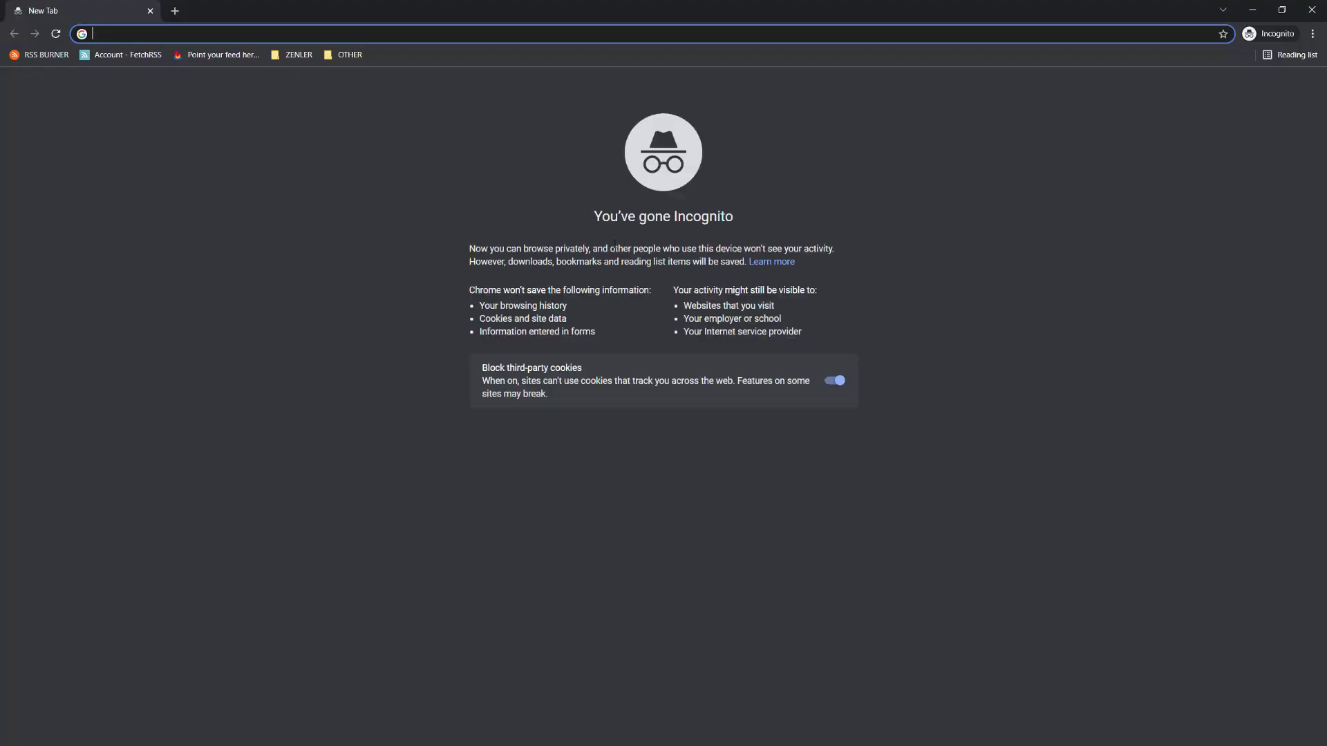
key(ctrl+v)
key(BackSpace)
key(BackSpace)
key(BackSpace)
key(BackSpace)
key(BackSpace)
key(BackSpace)
key(BackSpace)
key(BackSpace)
key(BackSpace)
key(BackSpace)
key(BackSpace)
key(BackSpace)
key(BackSpace)
key(BackSpace)
key(BackSpace)
key(BackSpace)
key(BackSpace)
key(BackSpace)
key(BackSpace)
key(BackSpace)
text(go)
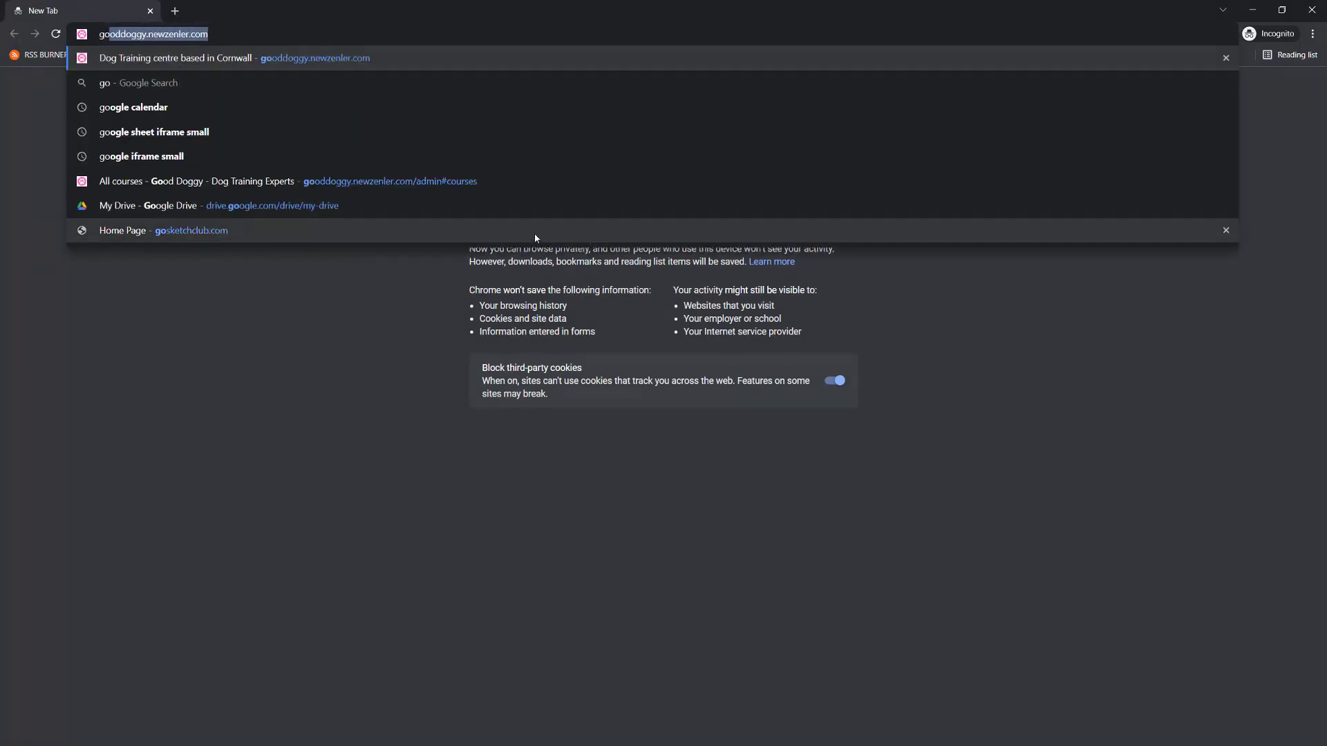
key(Return)
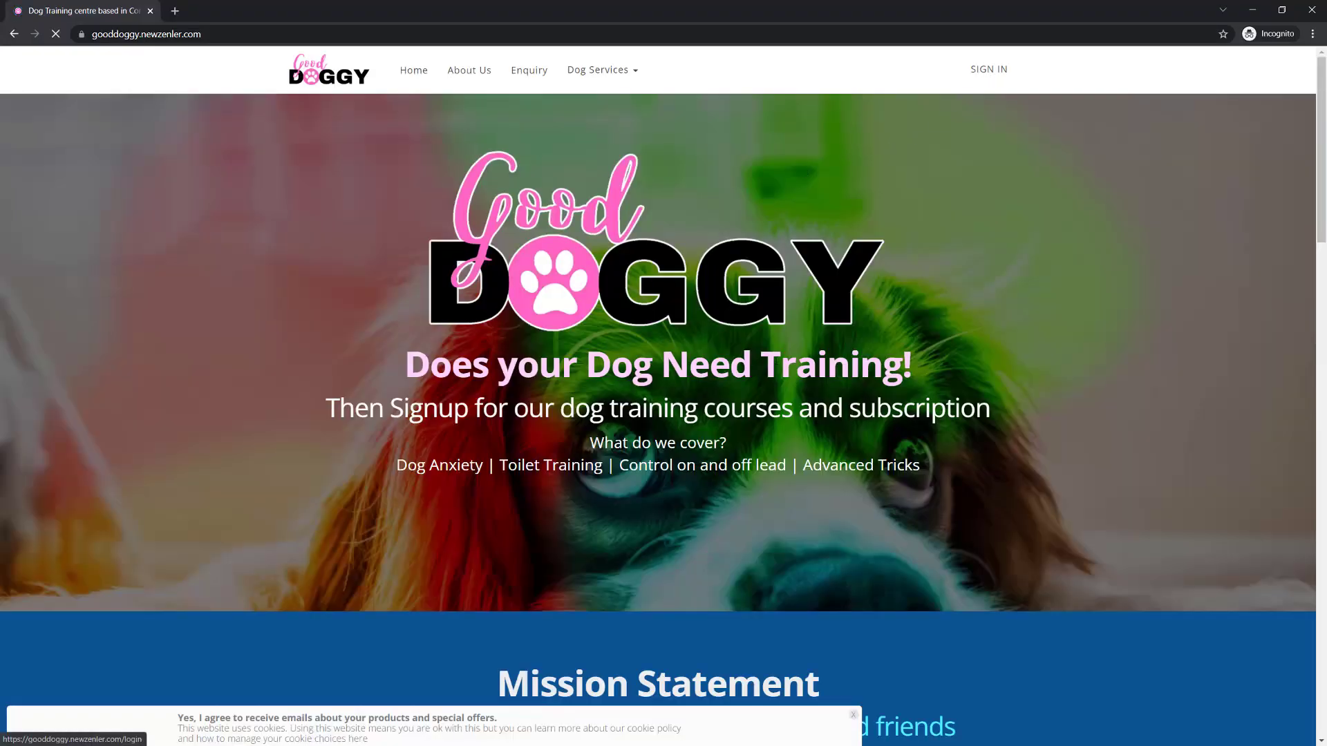
- Go to the site's sign-in page and enter the student's email address without leading spaces
click(988, 69)
click(584, 585)
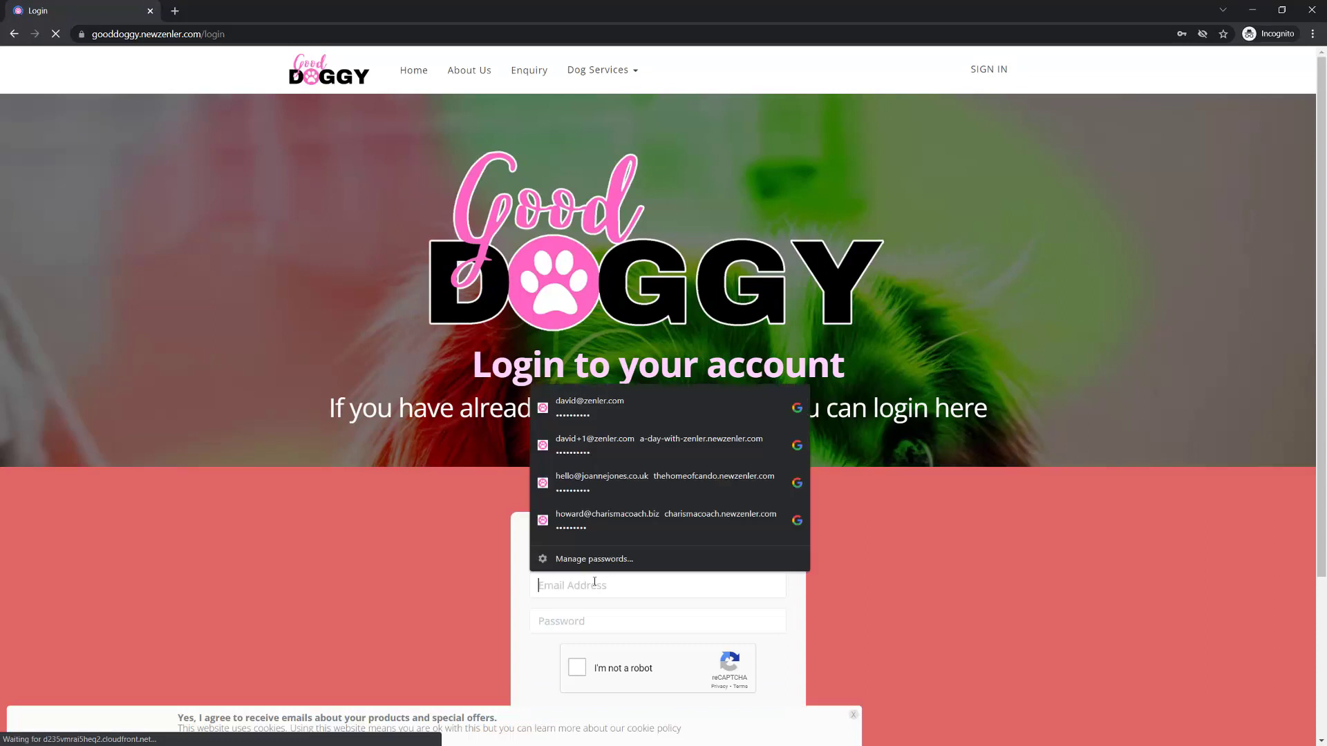
key(ctrl+v)
click(573, 600)
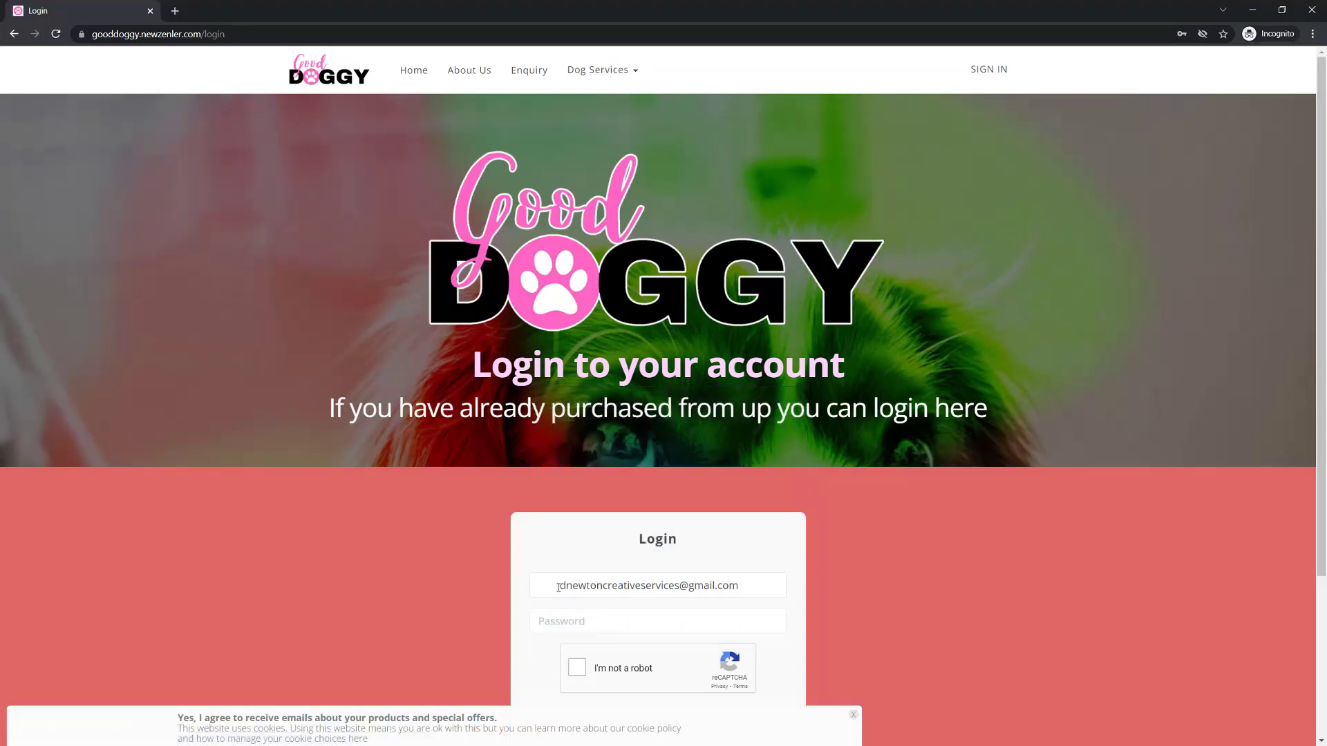
drag(560, 586, 536, 586)
key(BackSpace)
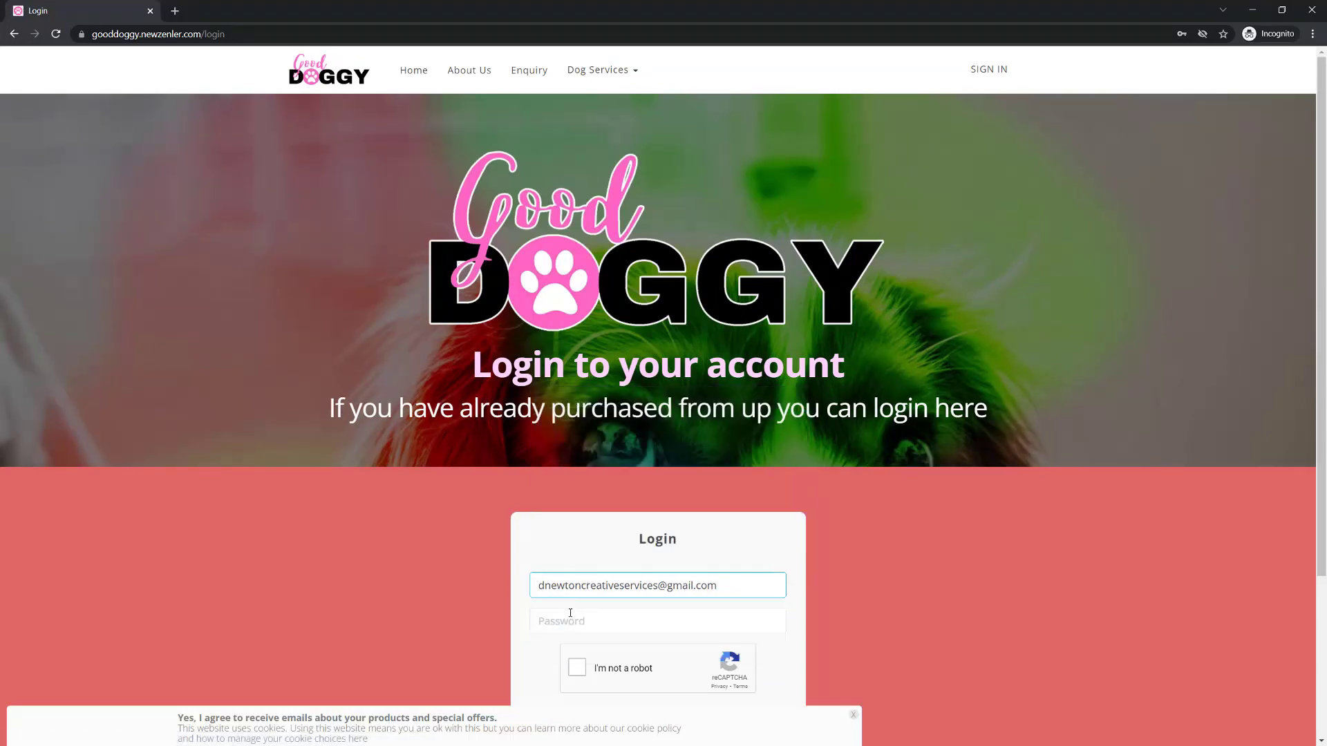
- Enter the student's account password, complete the "I'm not a robot" check and log in
click(570, 614)
text(•••)
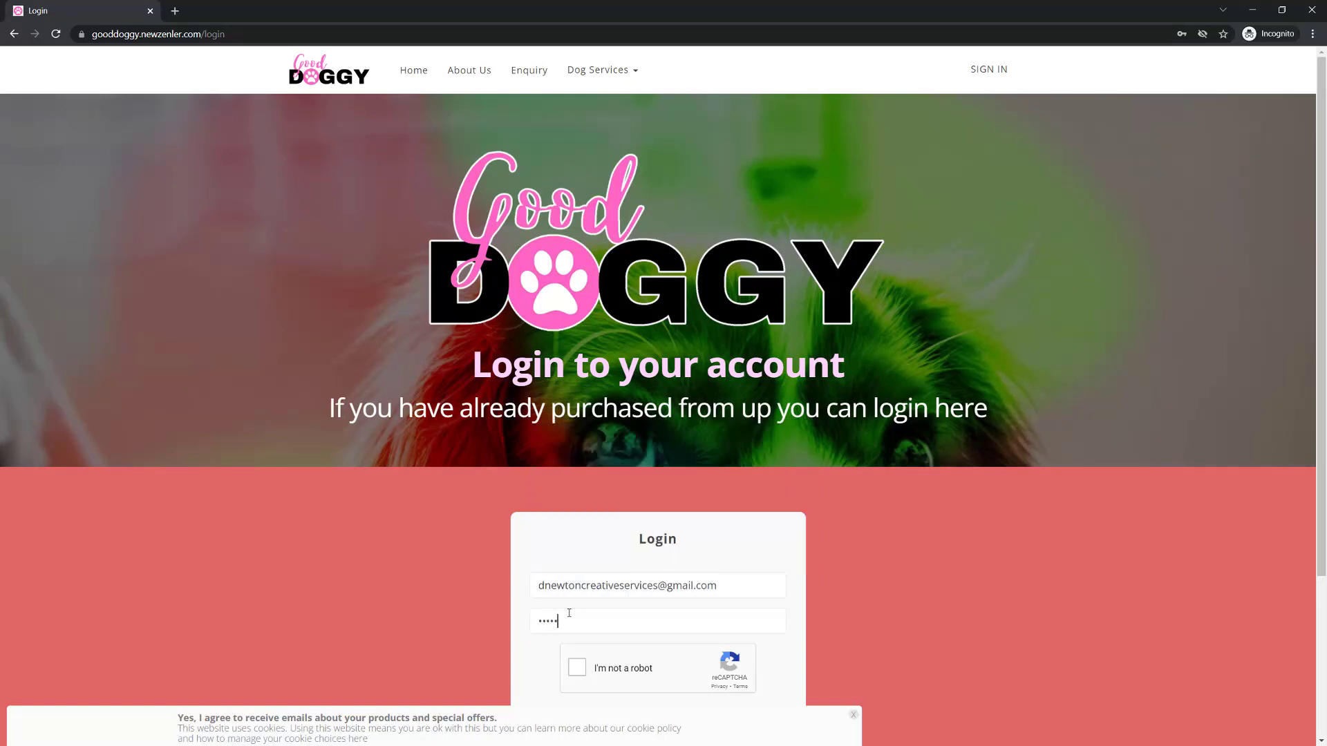
text(•••)
click(577, 667)
scroll(922, 614, down, 3)
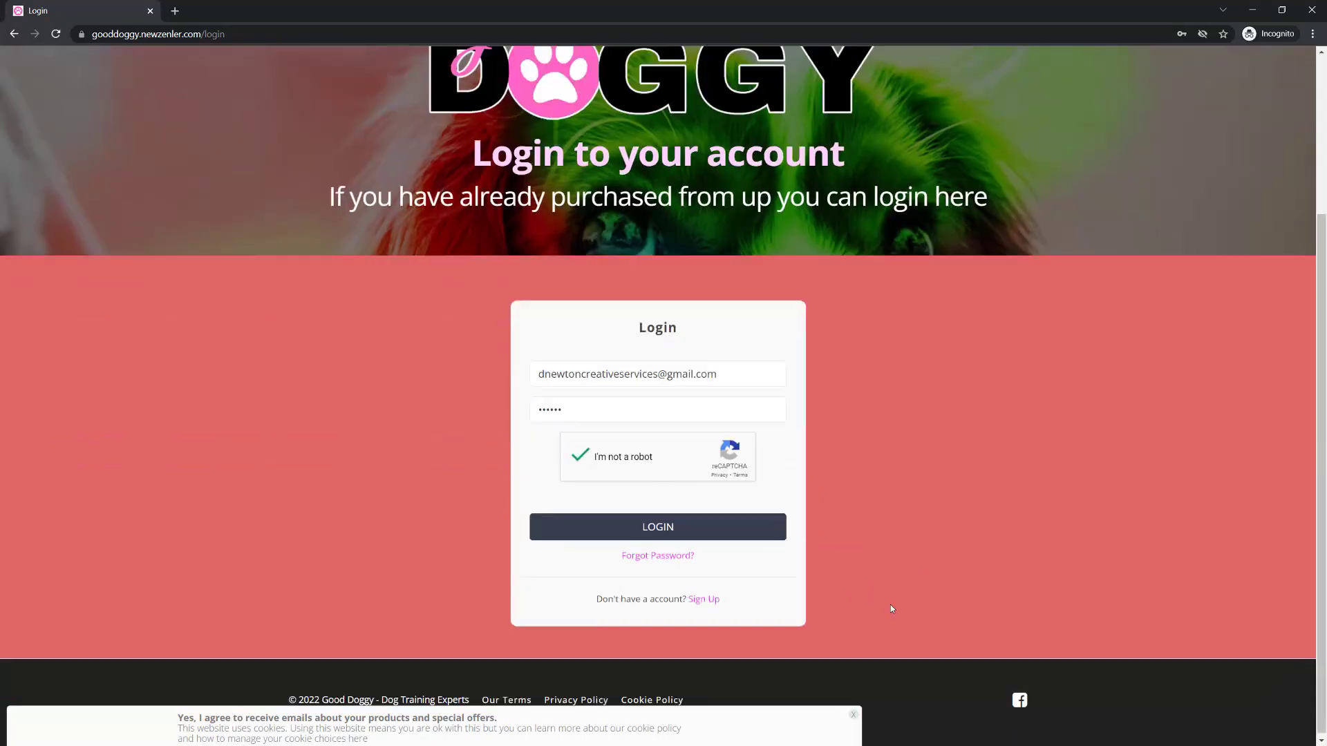
click(662, 524)
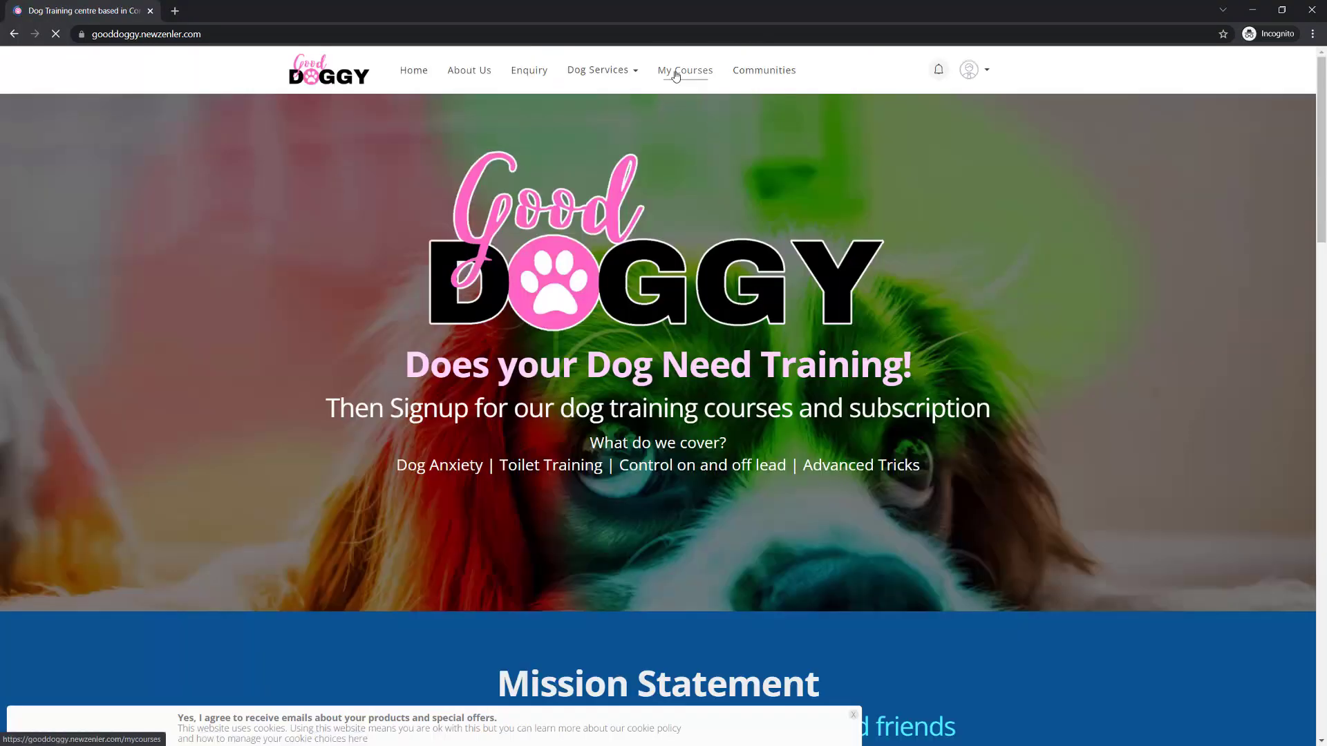
- Open the 1-2-1 Live Session course from the student's courses and dismiss the upcoming live classes notice
click(675, 76)
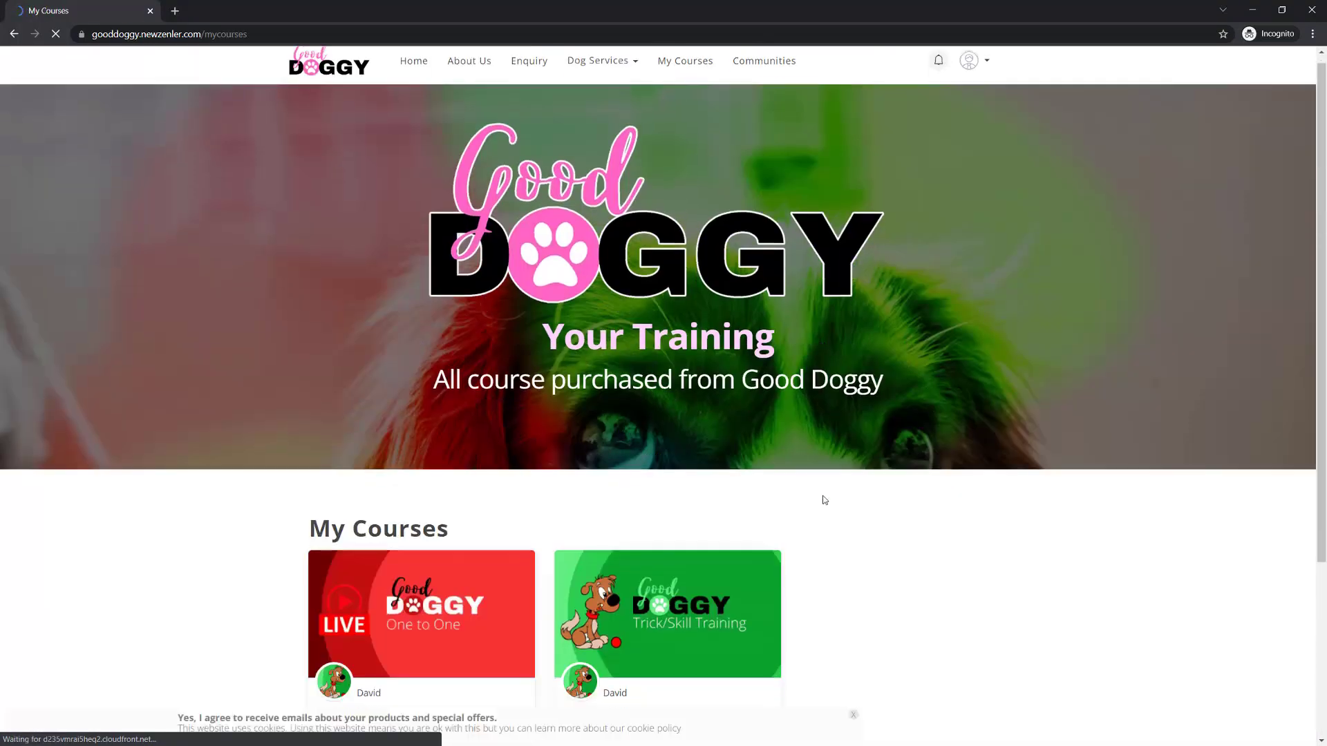
scroll(824, 499, down, 4)
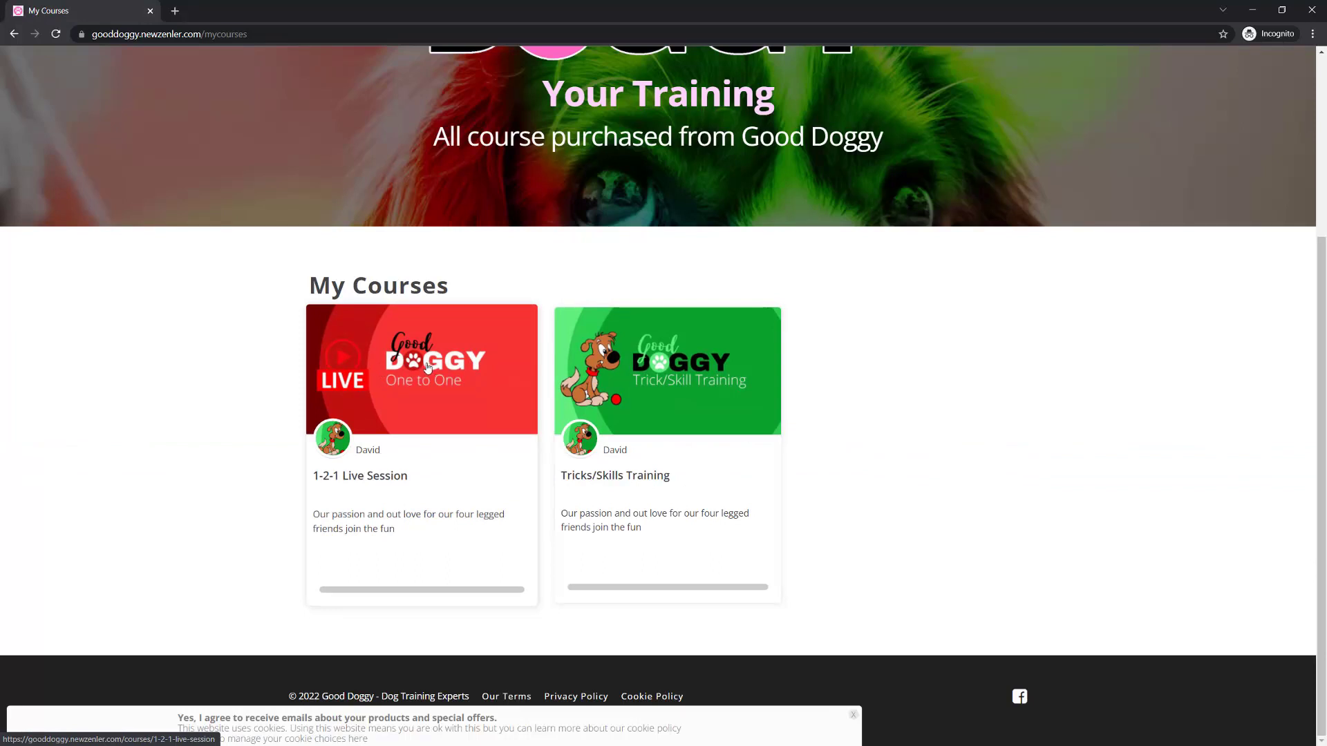
click(426, 367)
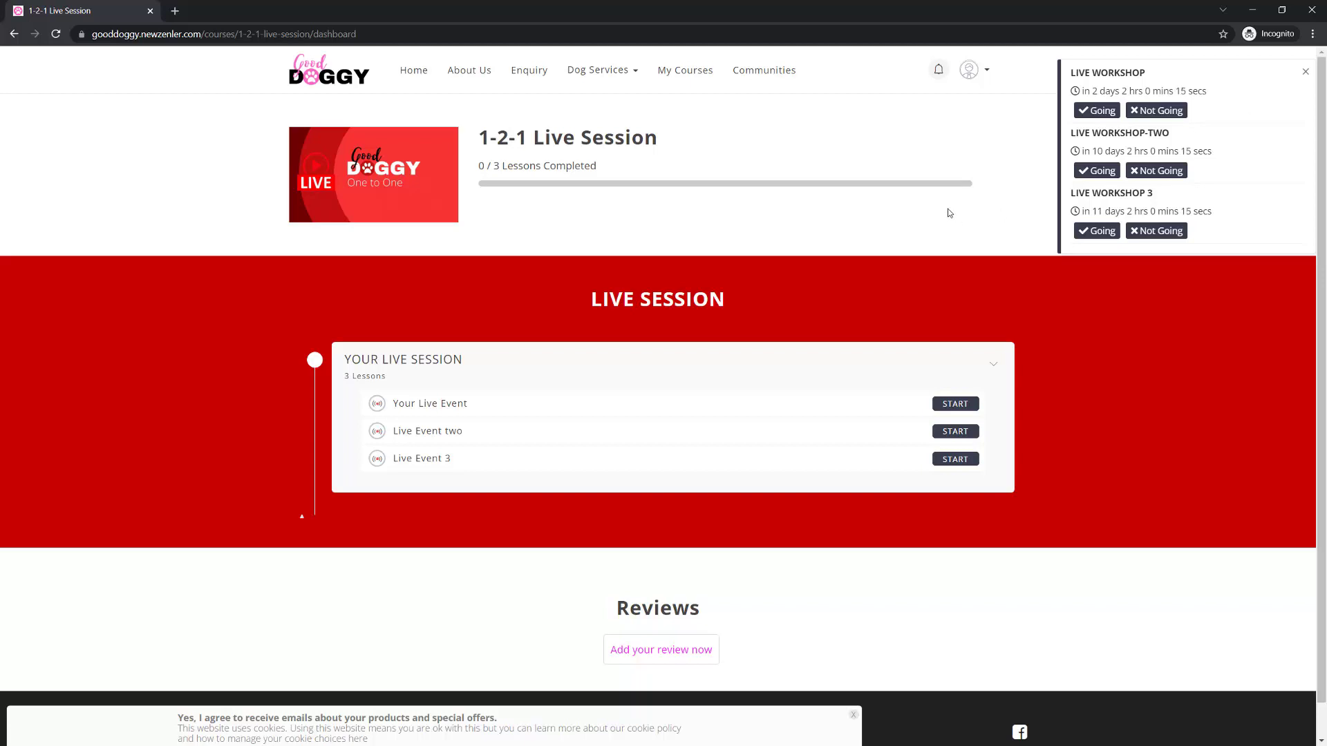
click(1304, 73)
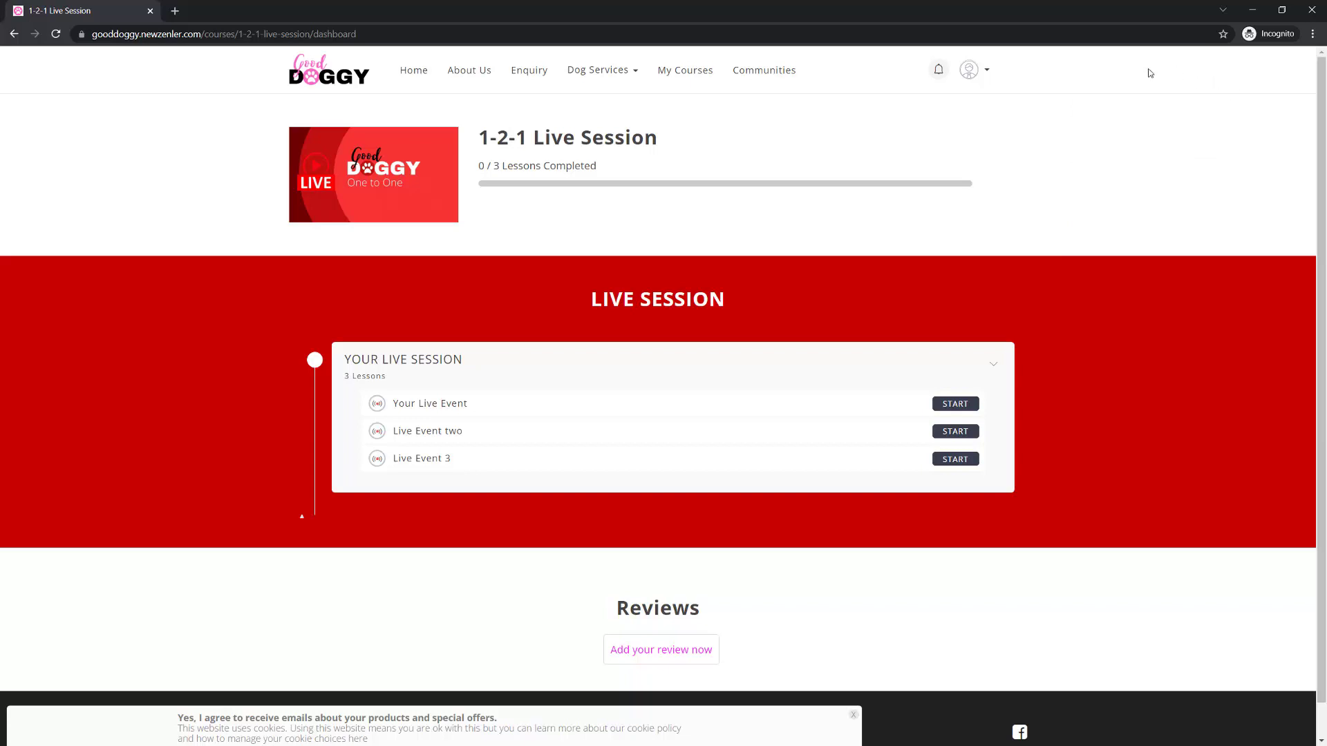
- Book a spot on LIVE WORKSHOP in the Your Live Event lesson and go to the Live Event two lesson
click(954, 405)
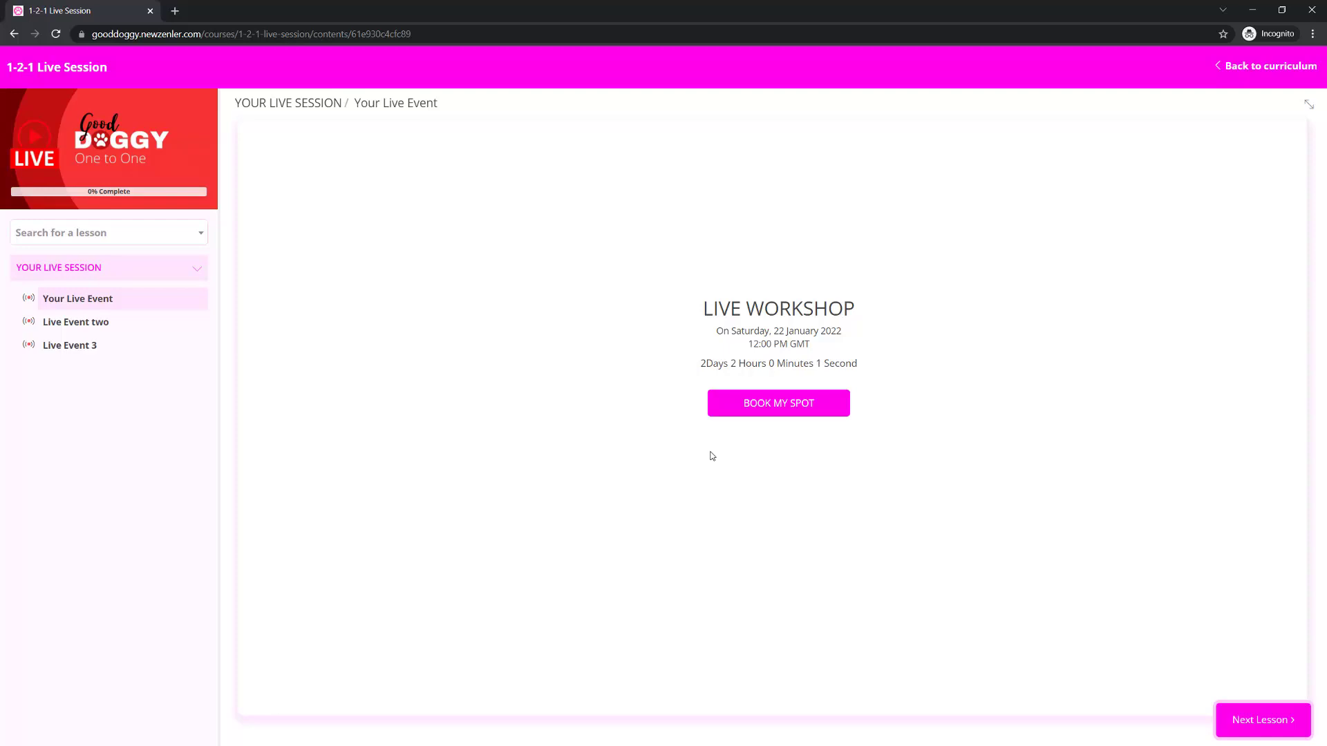
click(776, 410)
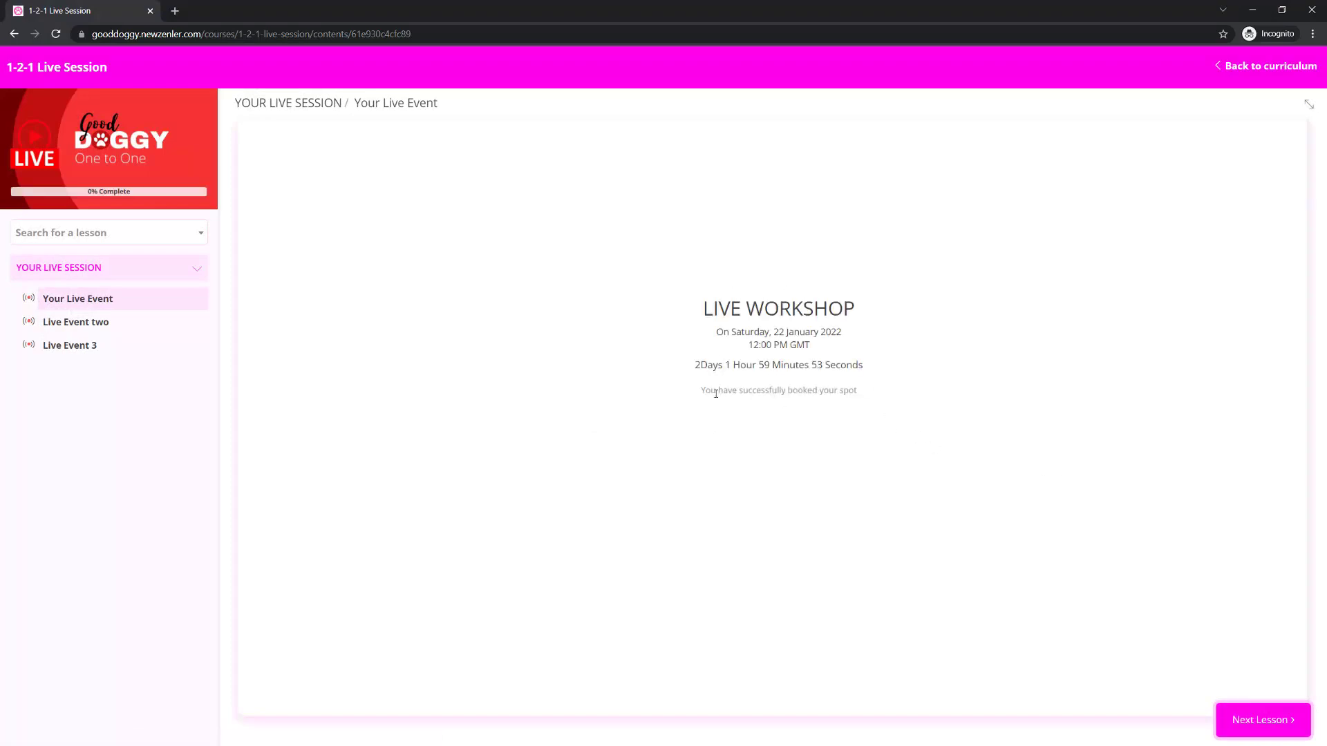
drag(856, 394, 683, 302)
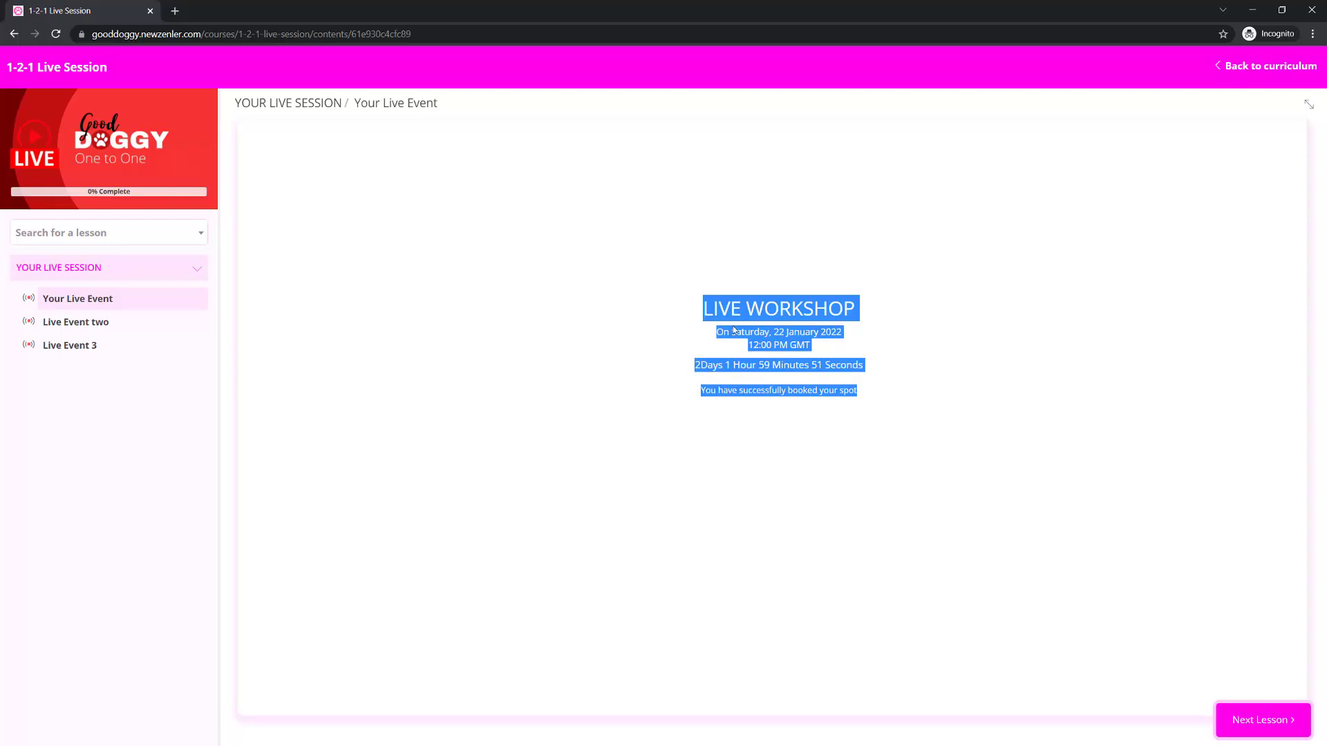
click(1042, 368)
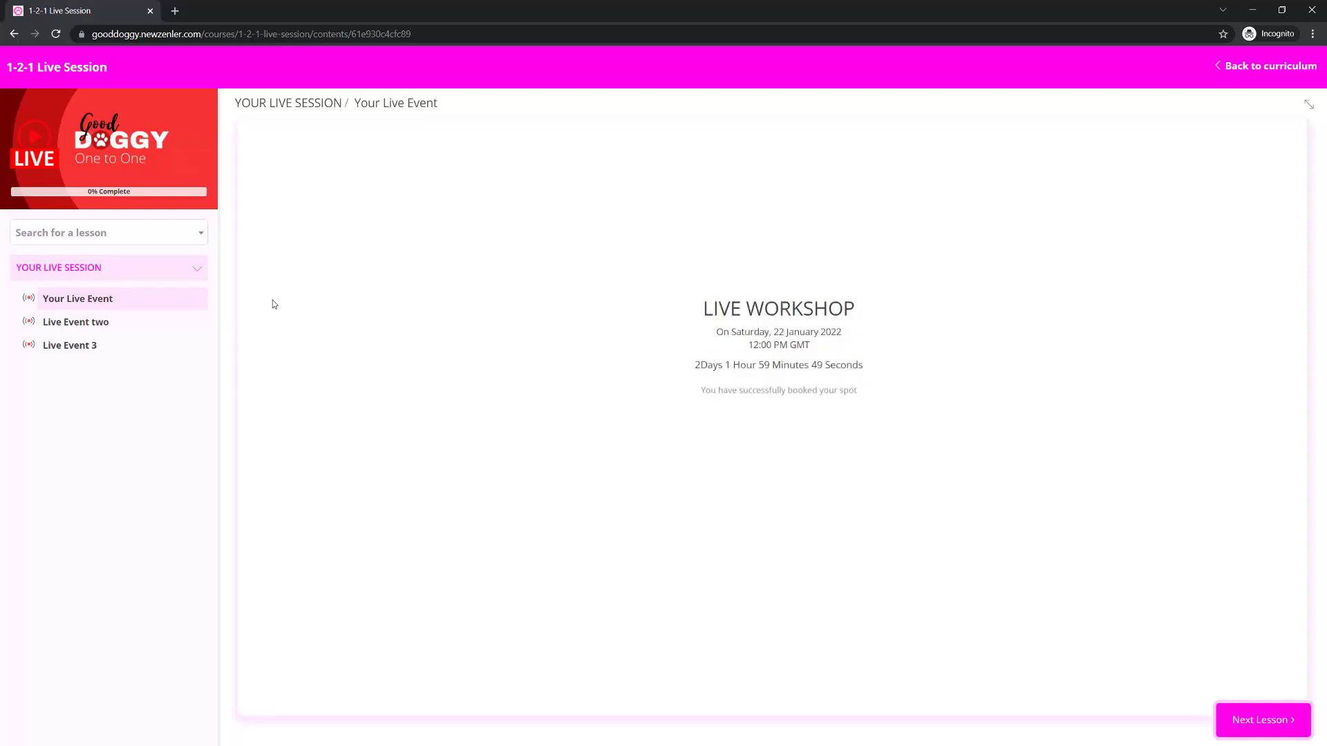
click(114, 323)
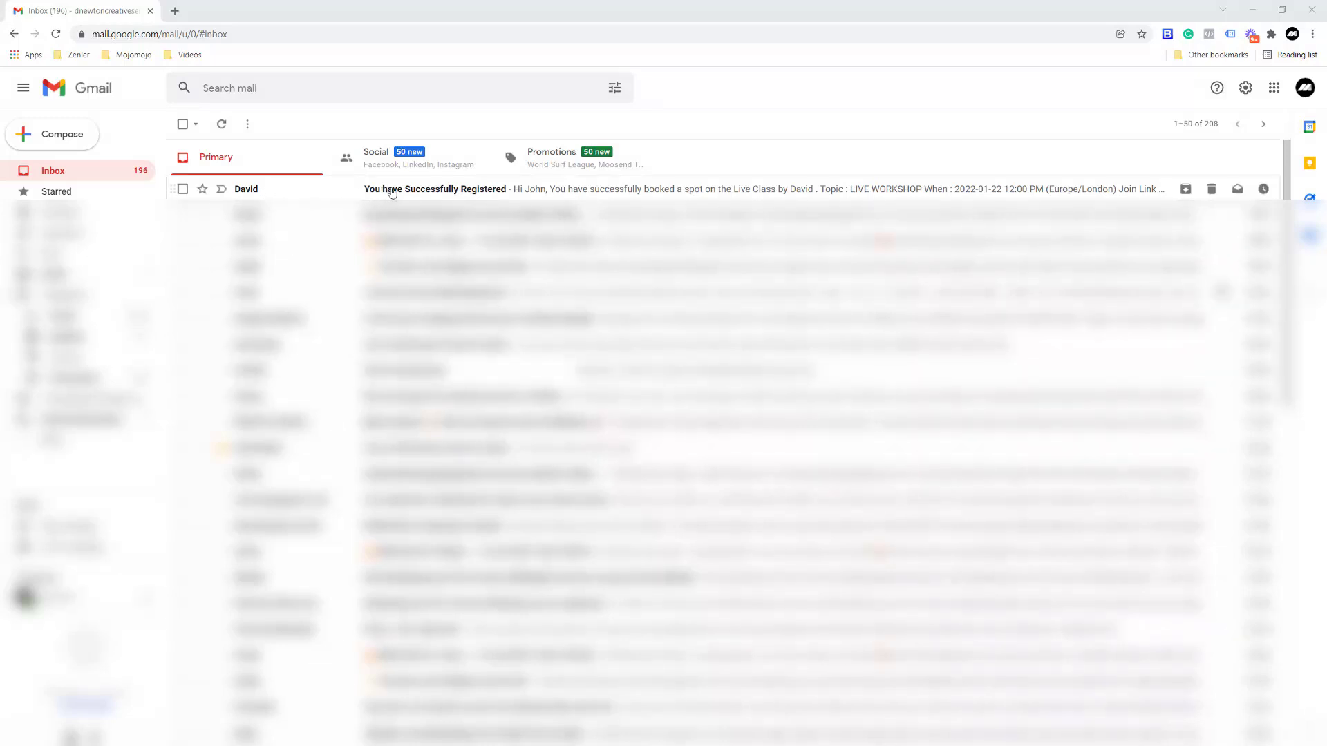
- Switch to the student's Gmail inbox, read the "You have Successfully Registered" email and follow its live class join link
click(502, 190)
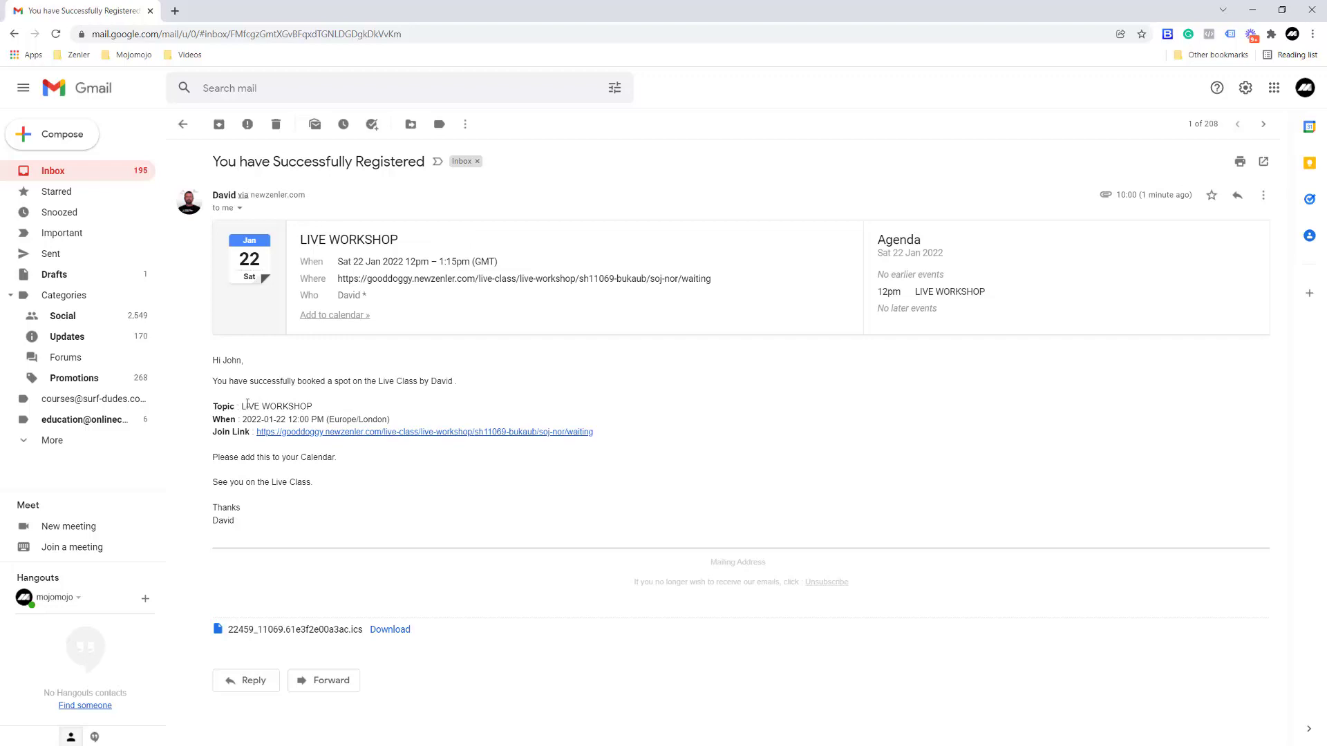
drag(248, 403, 313, 403)
click(391, 402)
click(416, 432)
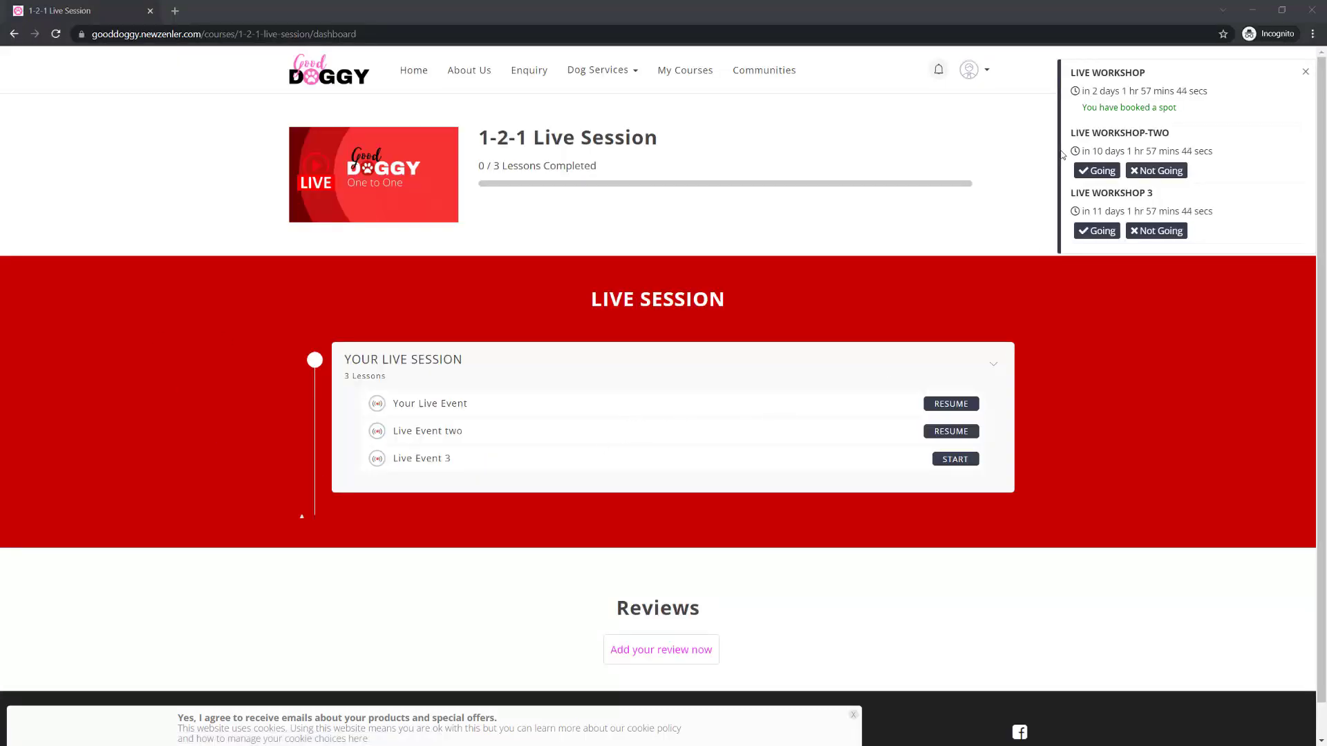
- Back on the student's course dashboard, check the LIVE WORKSHOP booking status and revisit the Your Live Event and Live Event two lessons
drag(1085, 107, 1178, 106)
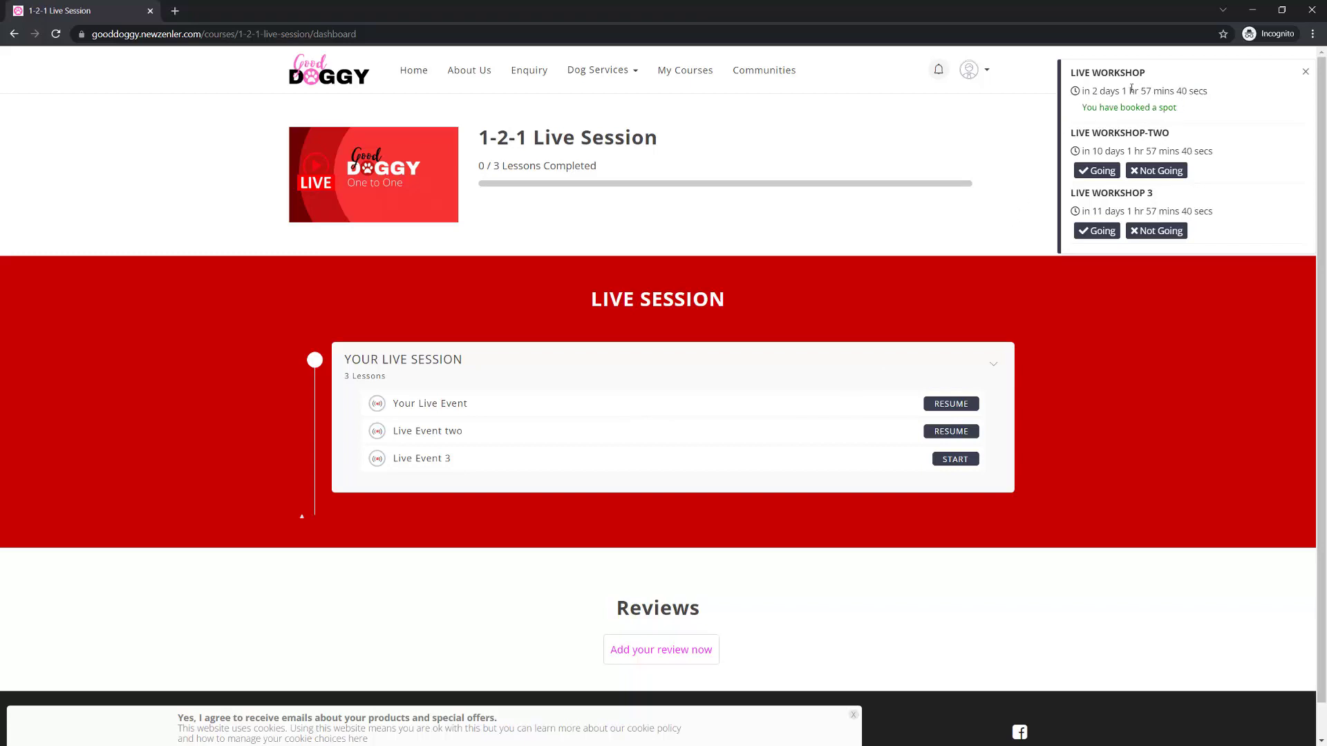
click(944, 404)
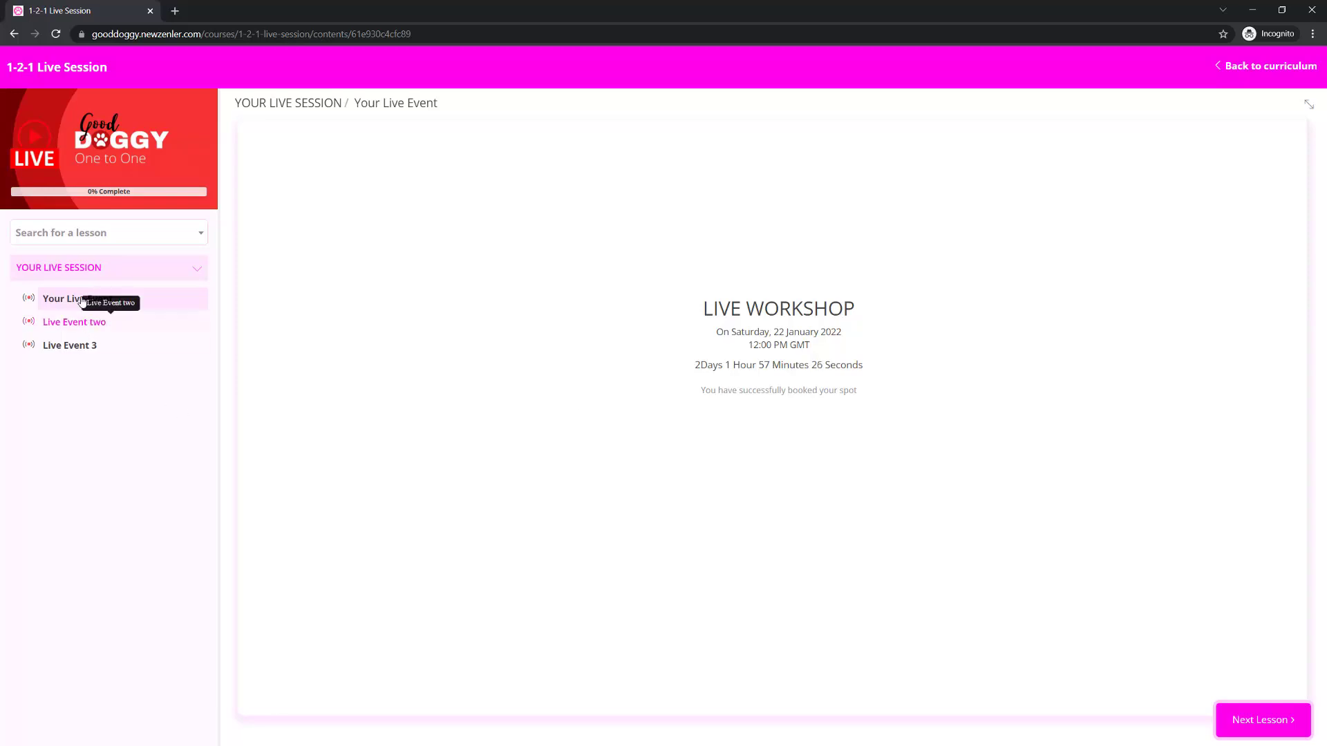
click(75, 322)
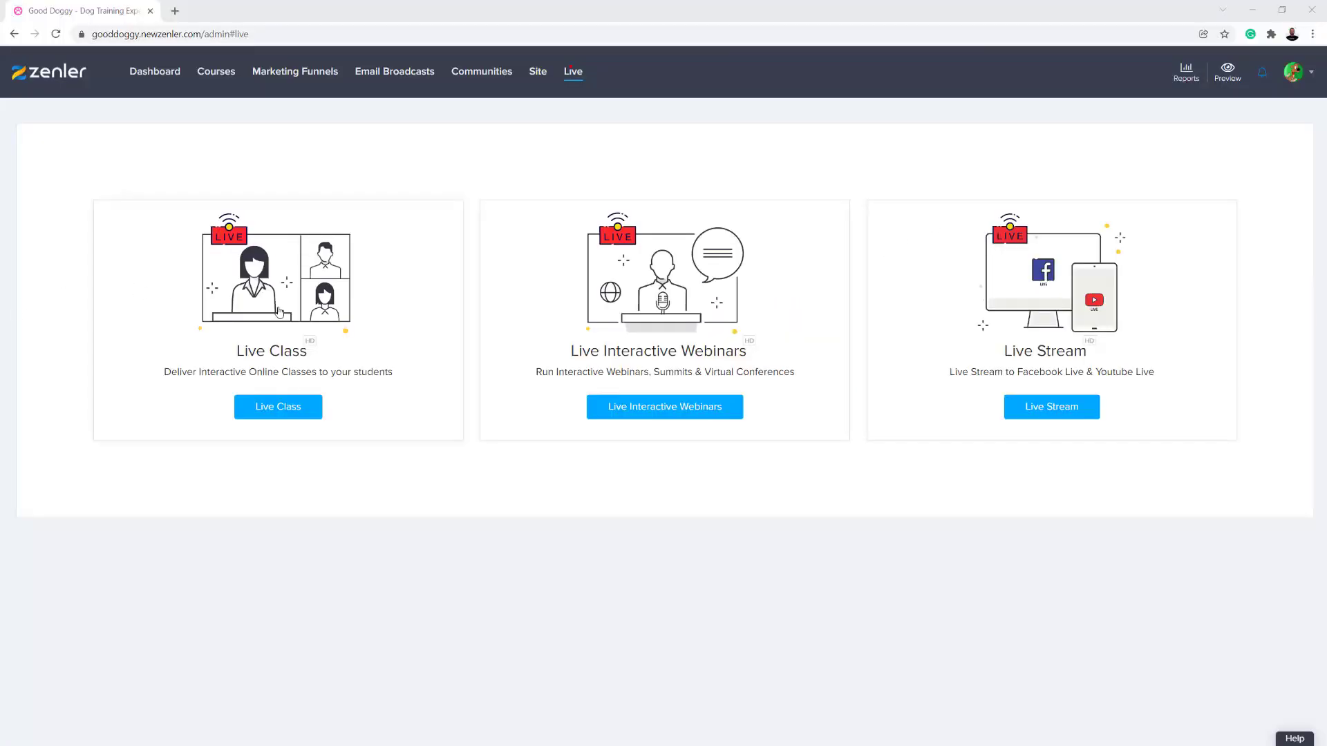
- In the Zenler admin, examine the Live Class Registration Email in the automation rules of the LIVE WORKSHOP live class
click(254, 418)
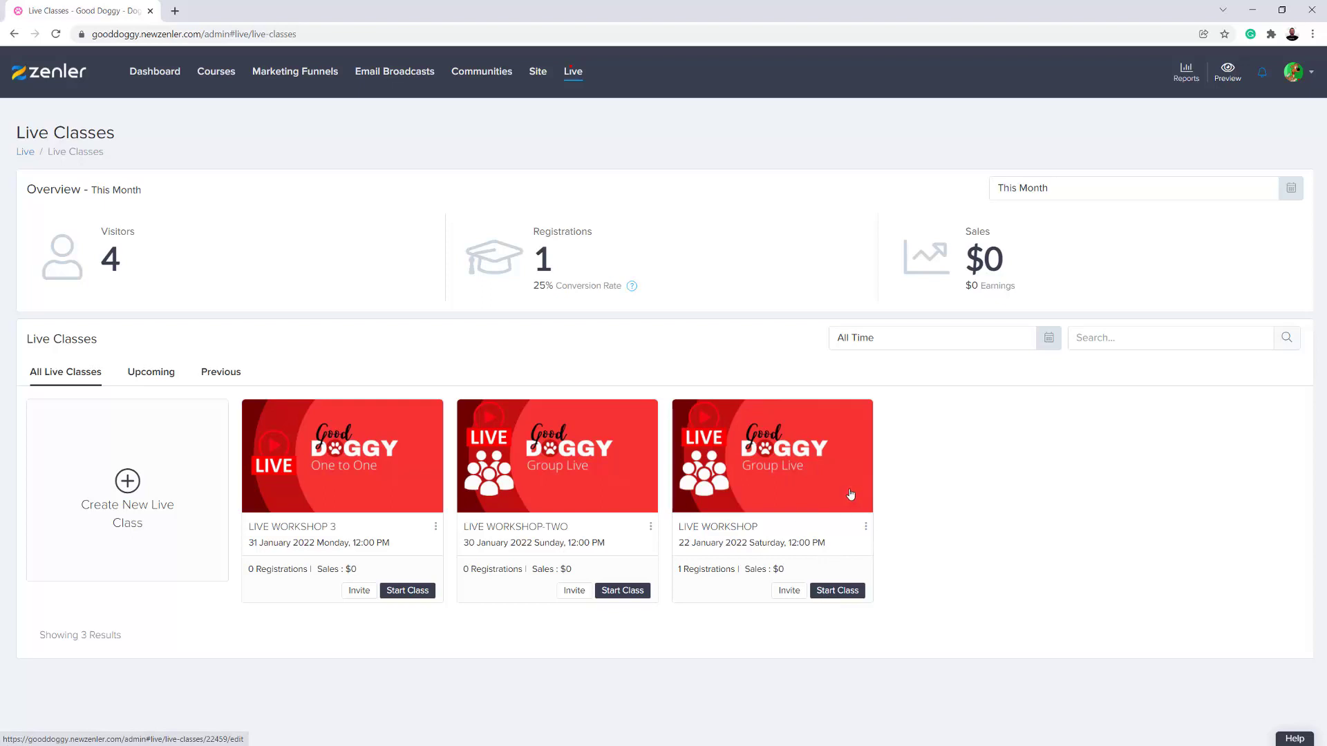
click(827, 475)
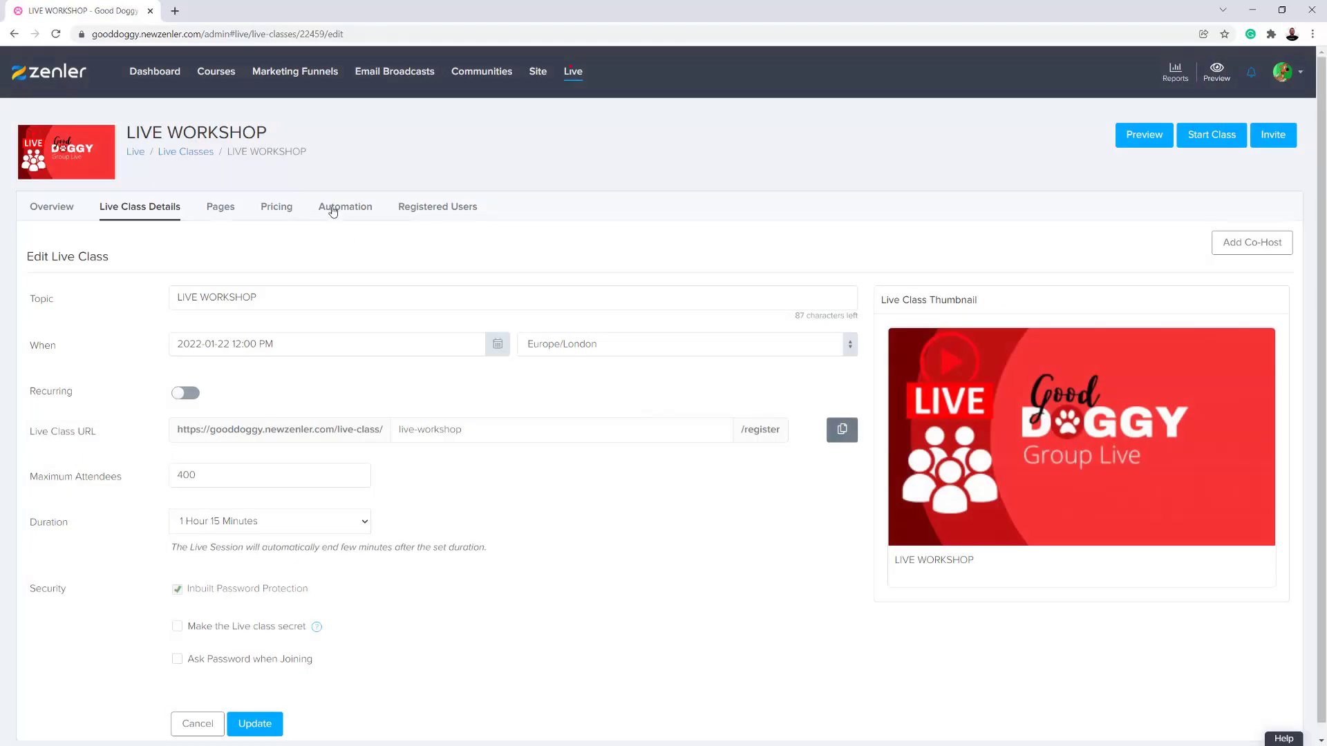
click(330, 208)
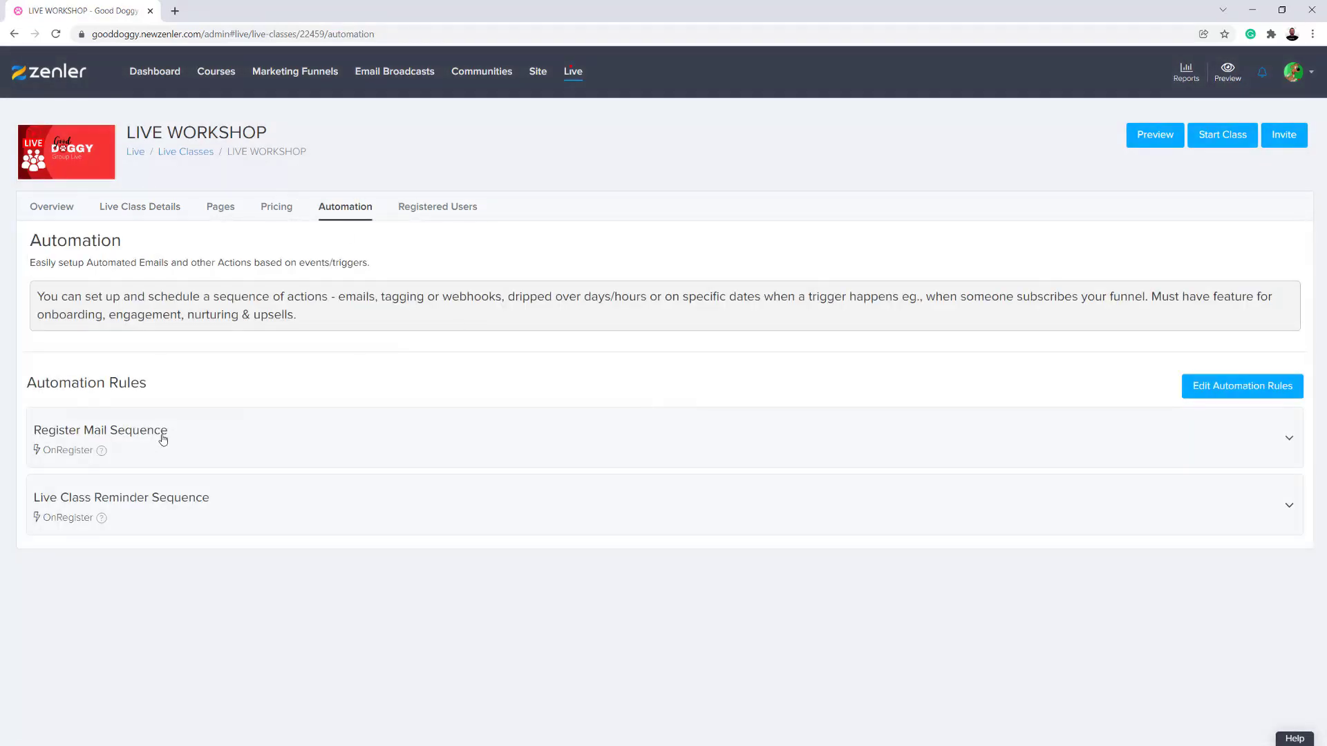
click(147, 446)
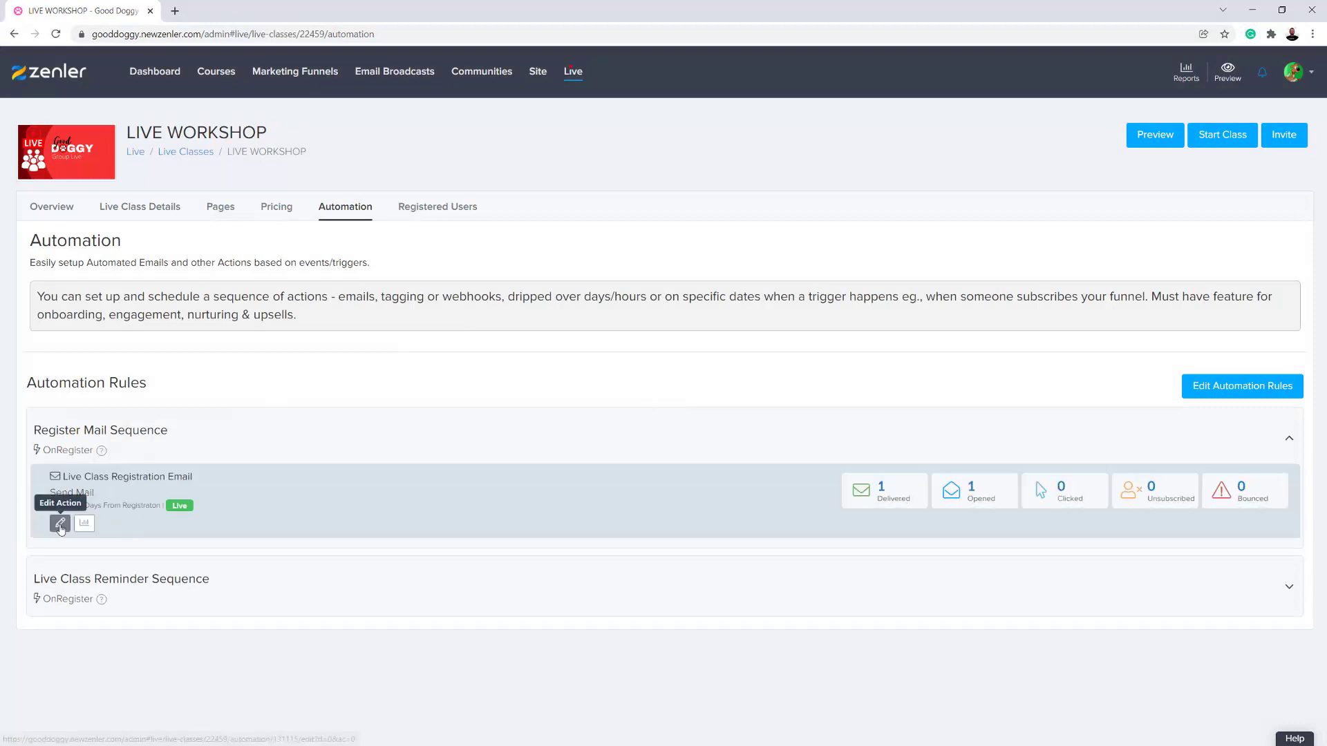
click(60, 523)
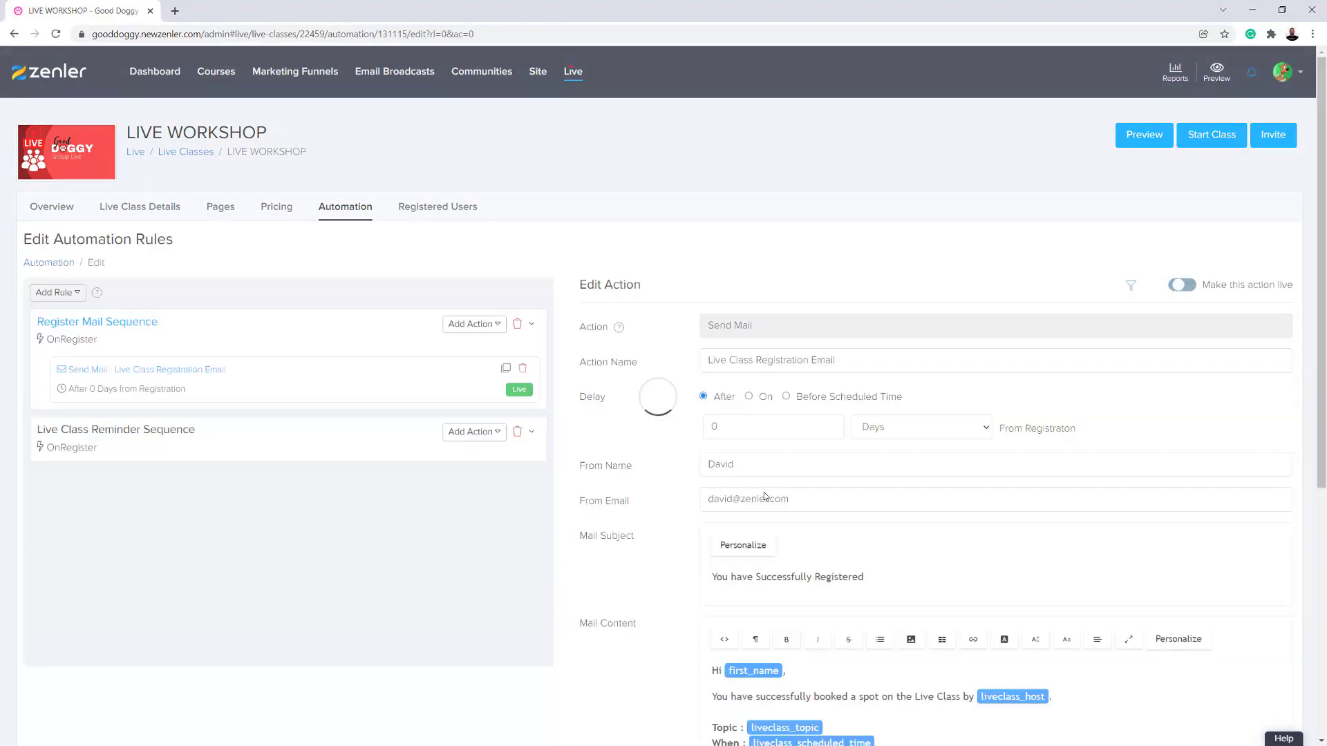
scroll(848, 515, down, 3)
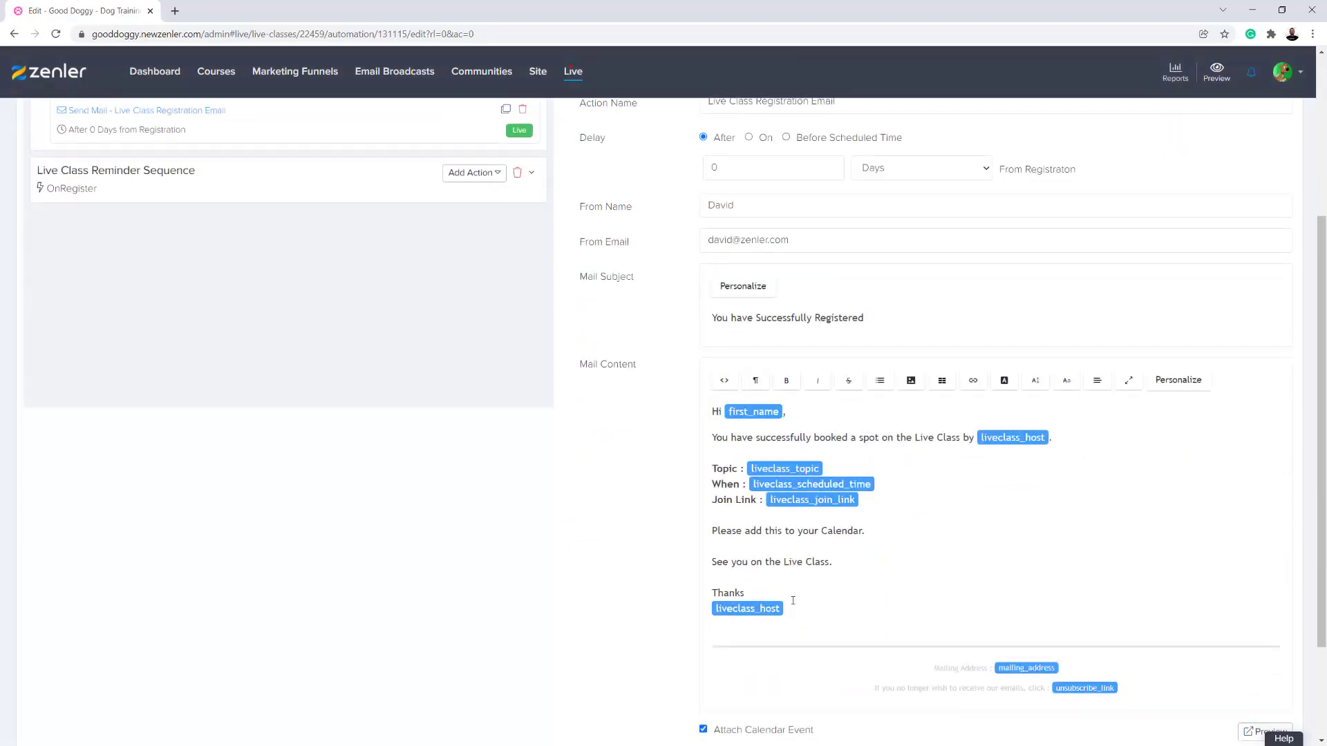
- Inspect the Live Class Reminder Sequence rule, its reminder emails and the actions that can be added
click(201, 260)
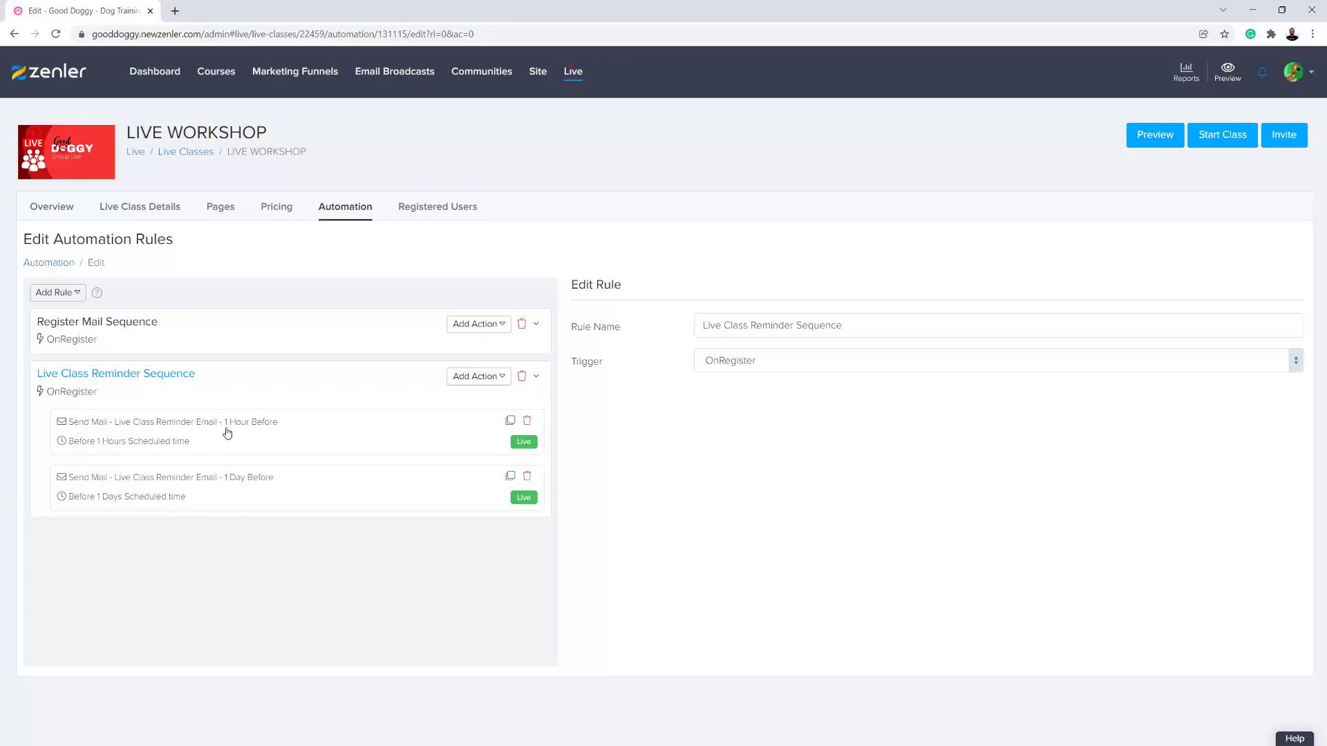
click(502, 378)
click(366, 405)
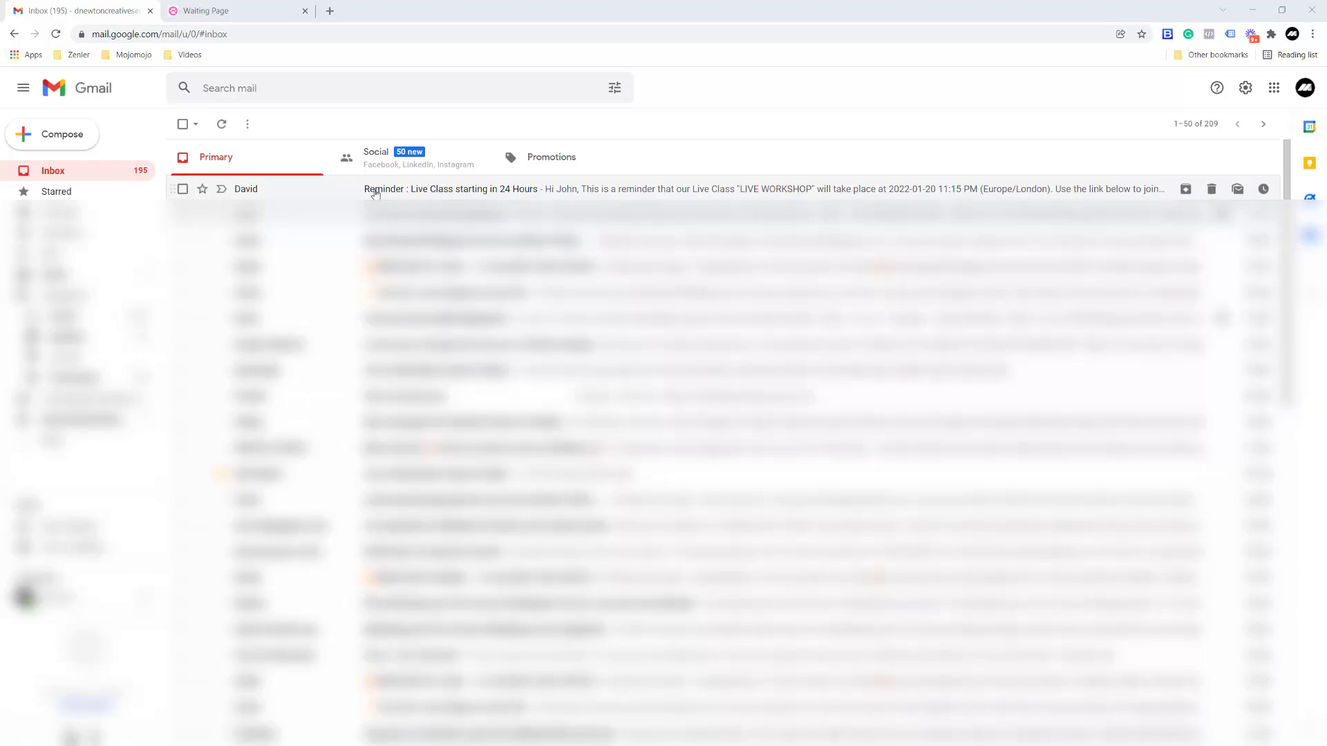
- Switch to the student's Gmail inbox and read the "Reminder : Live Class starting in 24 Hours" email for LIVE WORKSHOP
click(437, 190)
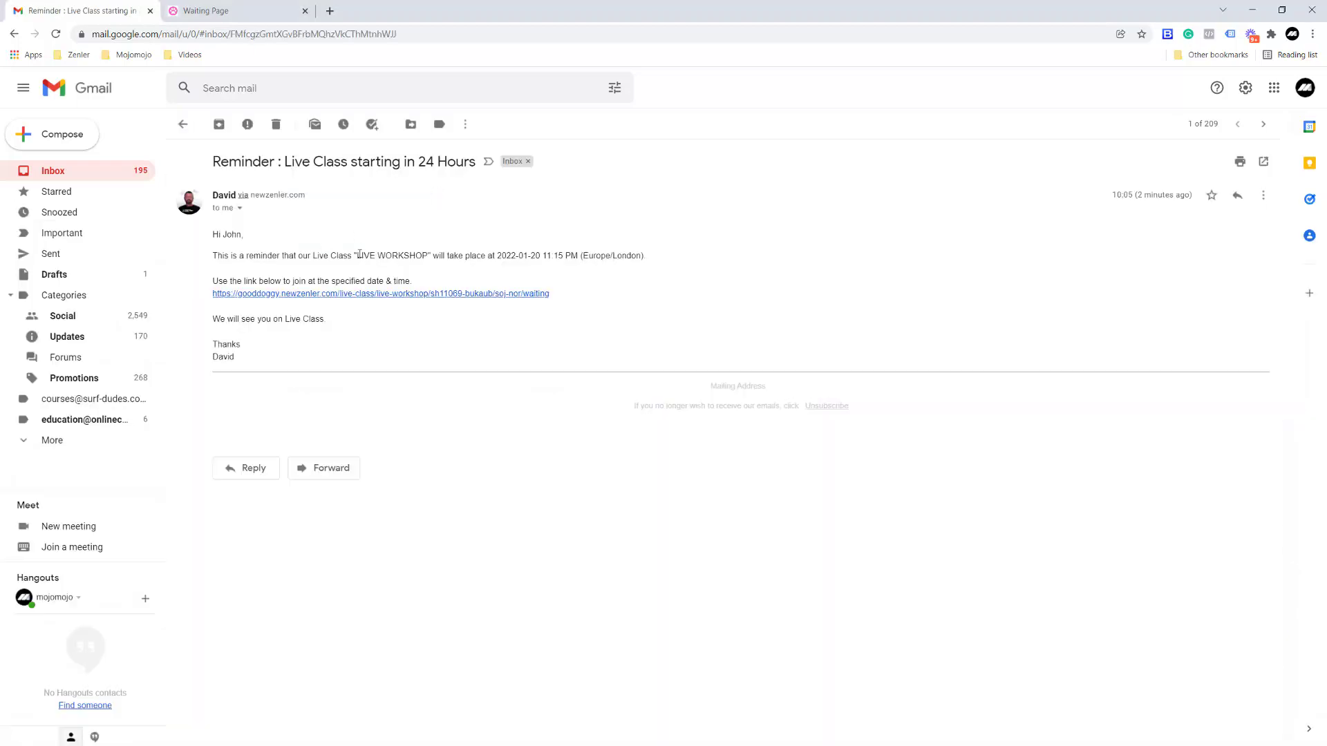
drag(357, 256, 428, 256)
click(490, 229)
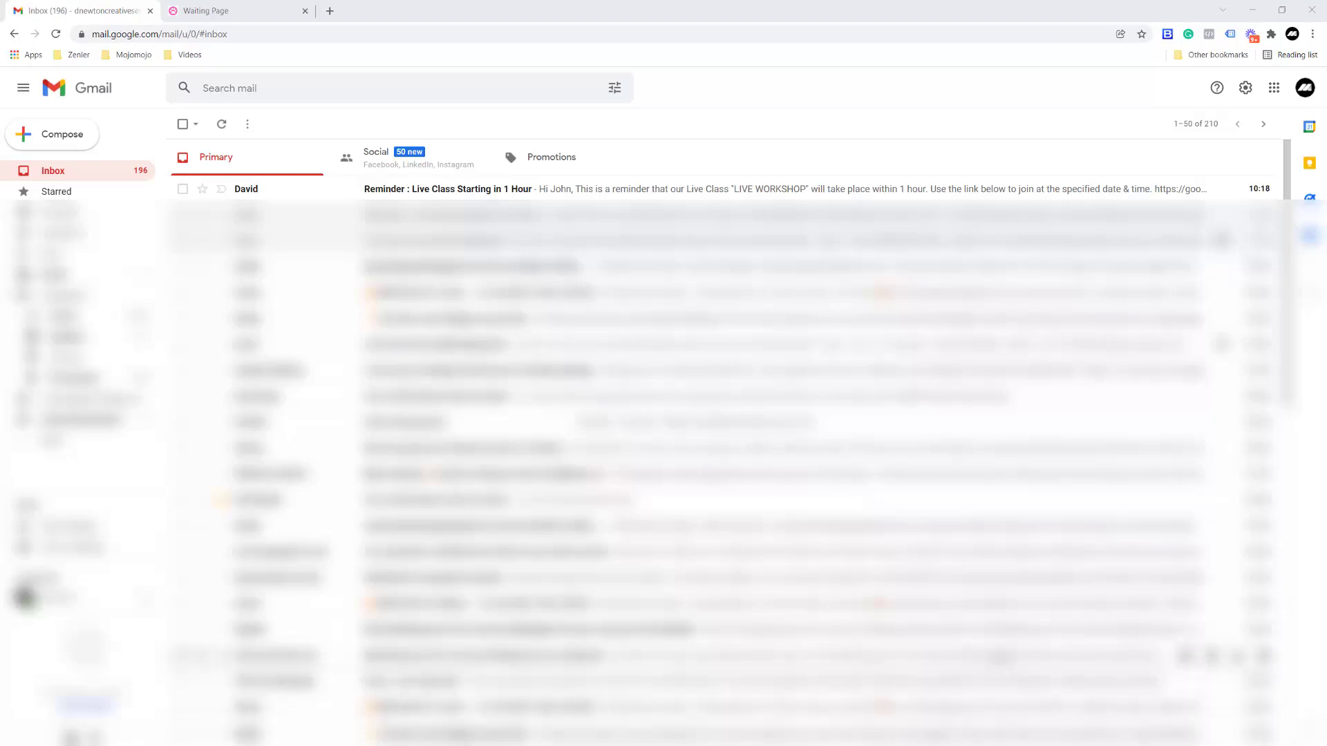
- Read the "Reminder : Live Class Starting in 1 Hour" email and check the reminder emails' delivery statistics in the LIVE WORKSHOP automation rules
click(480, 191)
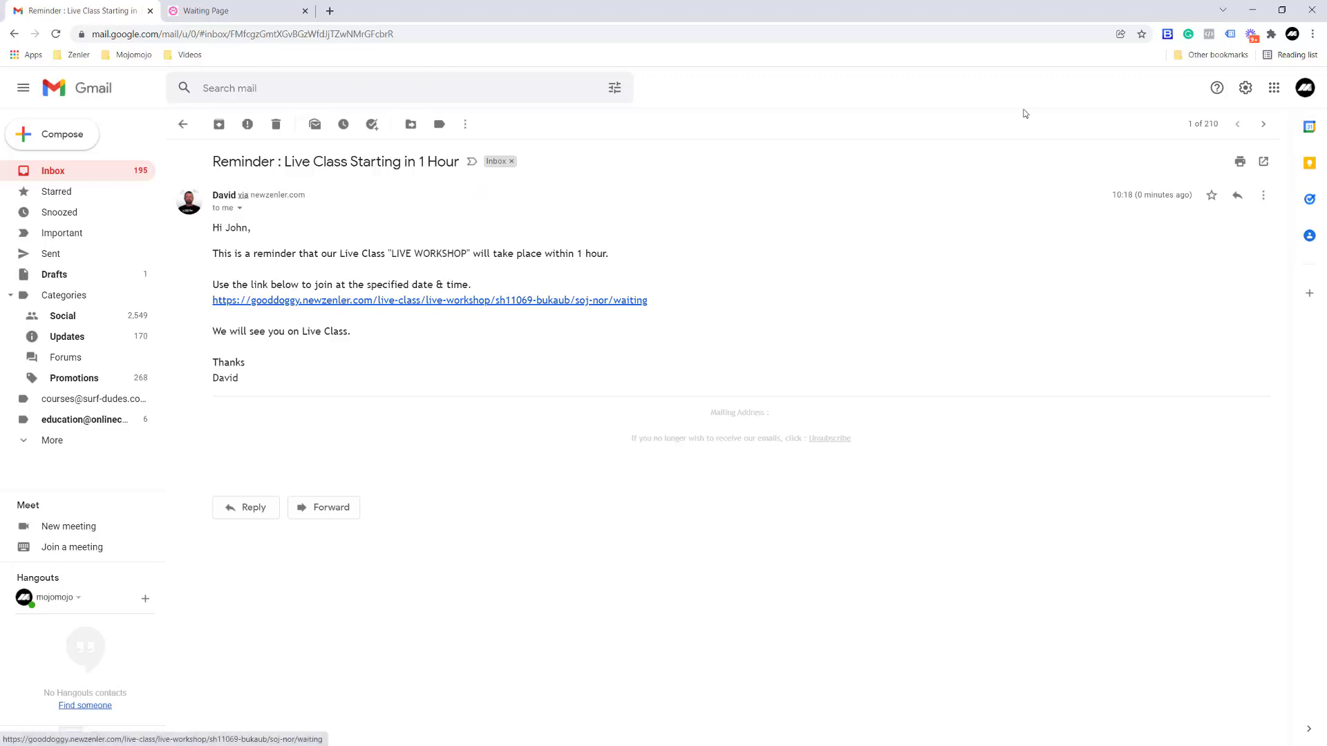
click(1252, 9)
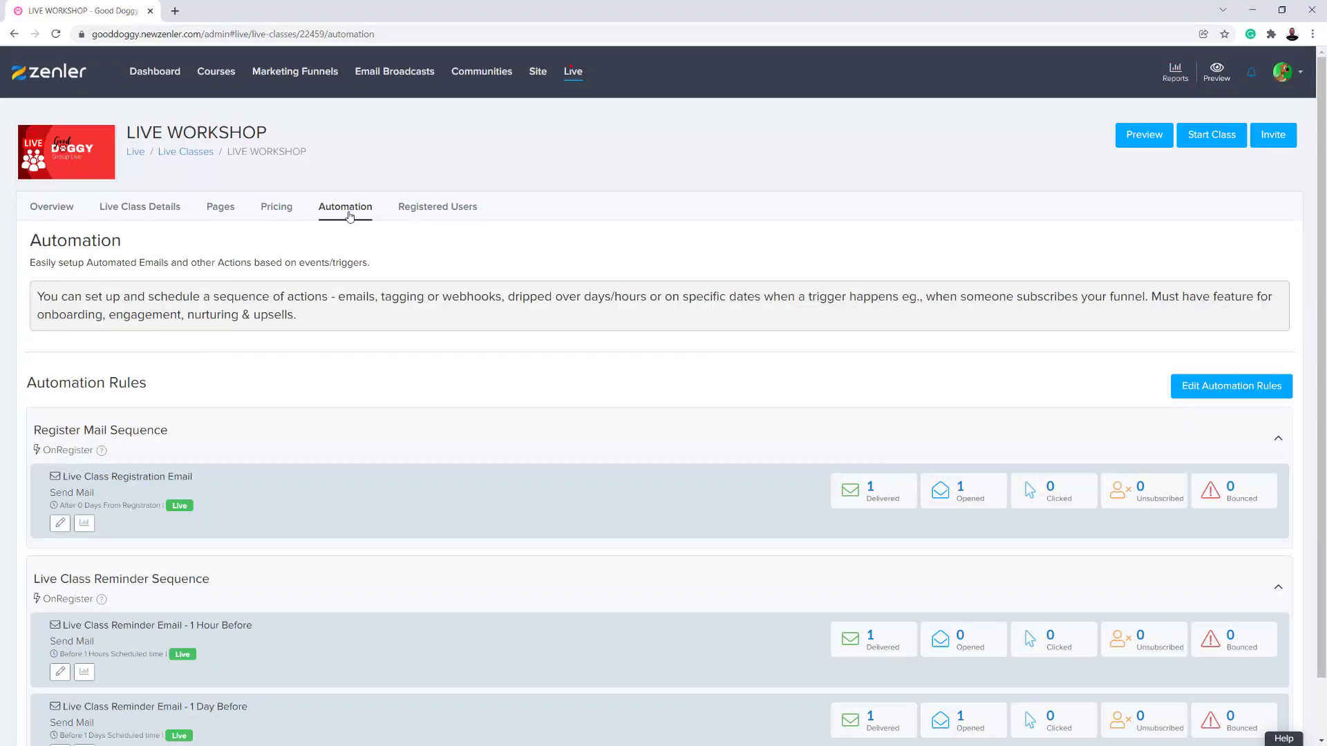
scroll(624, 504, down, 1)
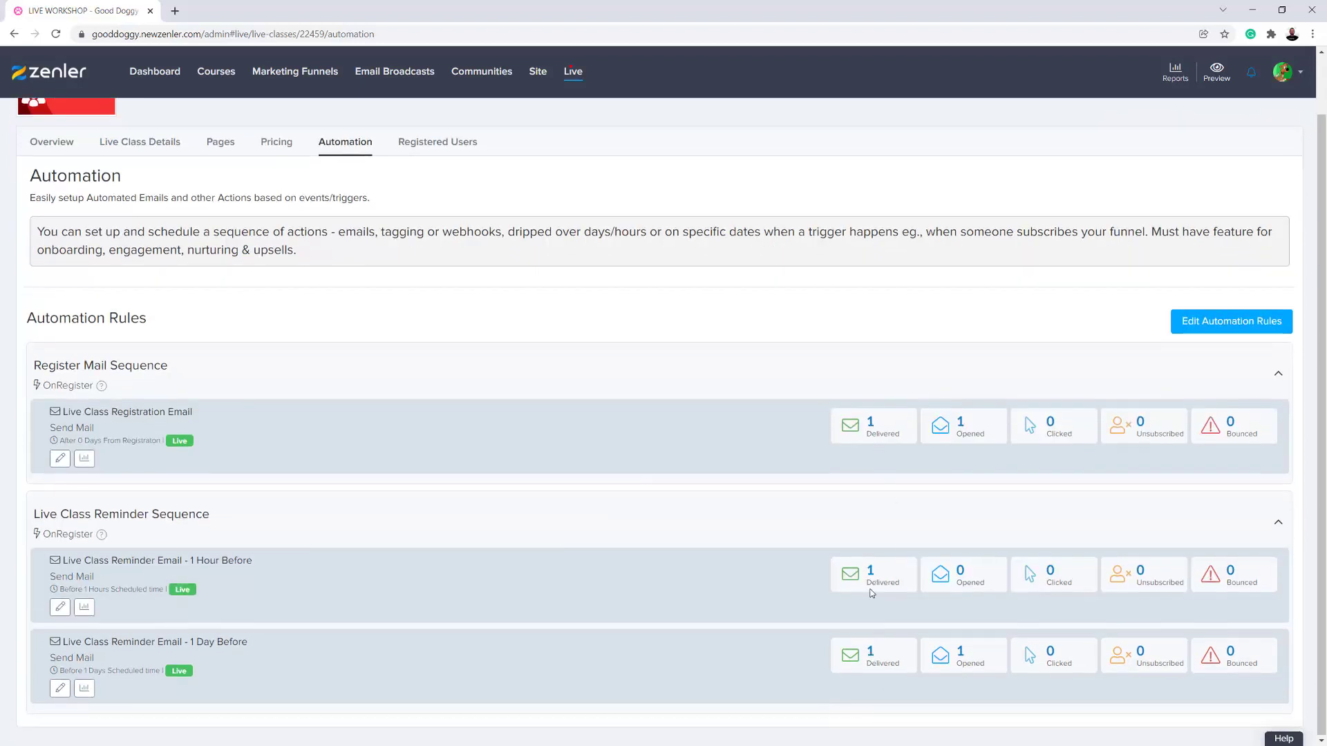
scroll(675, 384, up, 1)
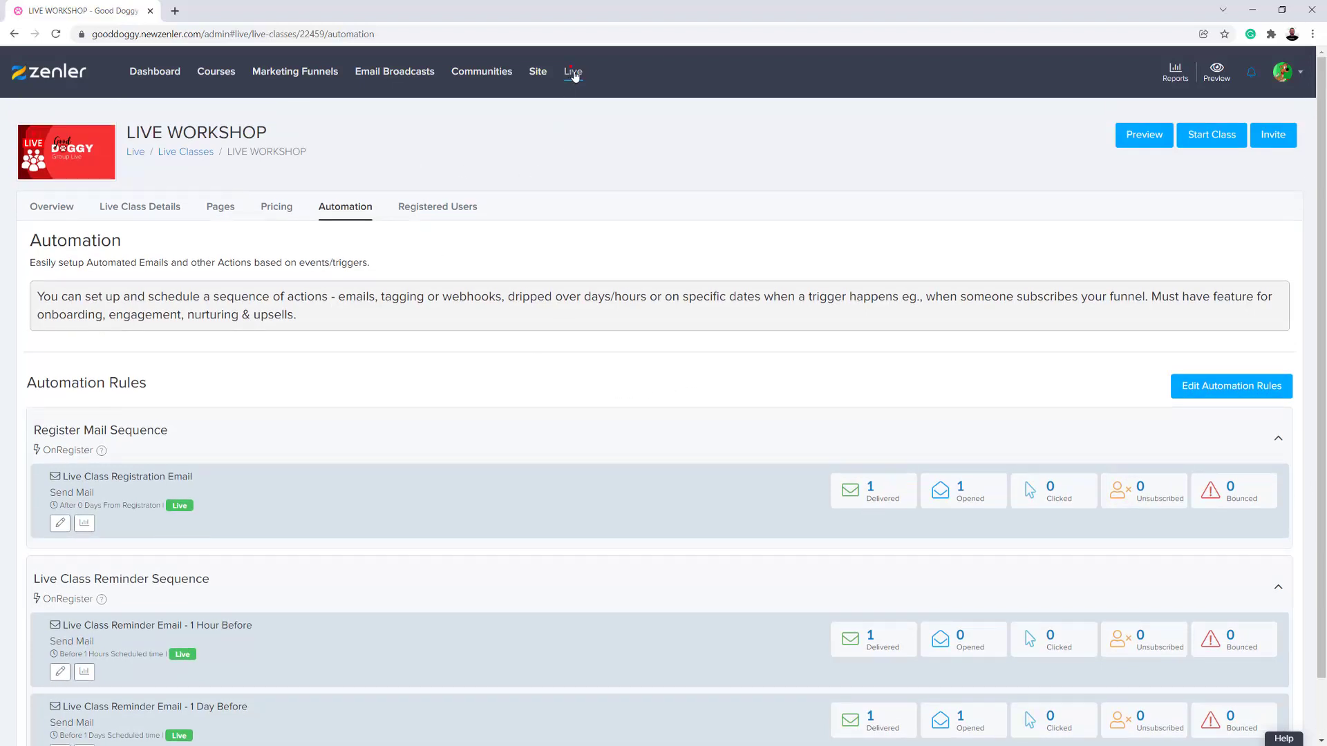
- Start the LIVE WORKSHOP class as host from the Live Classes list and launch its Zoom meeting
click(573, 73)
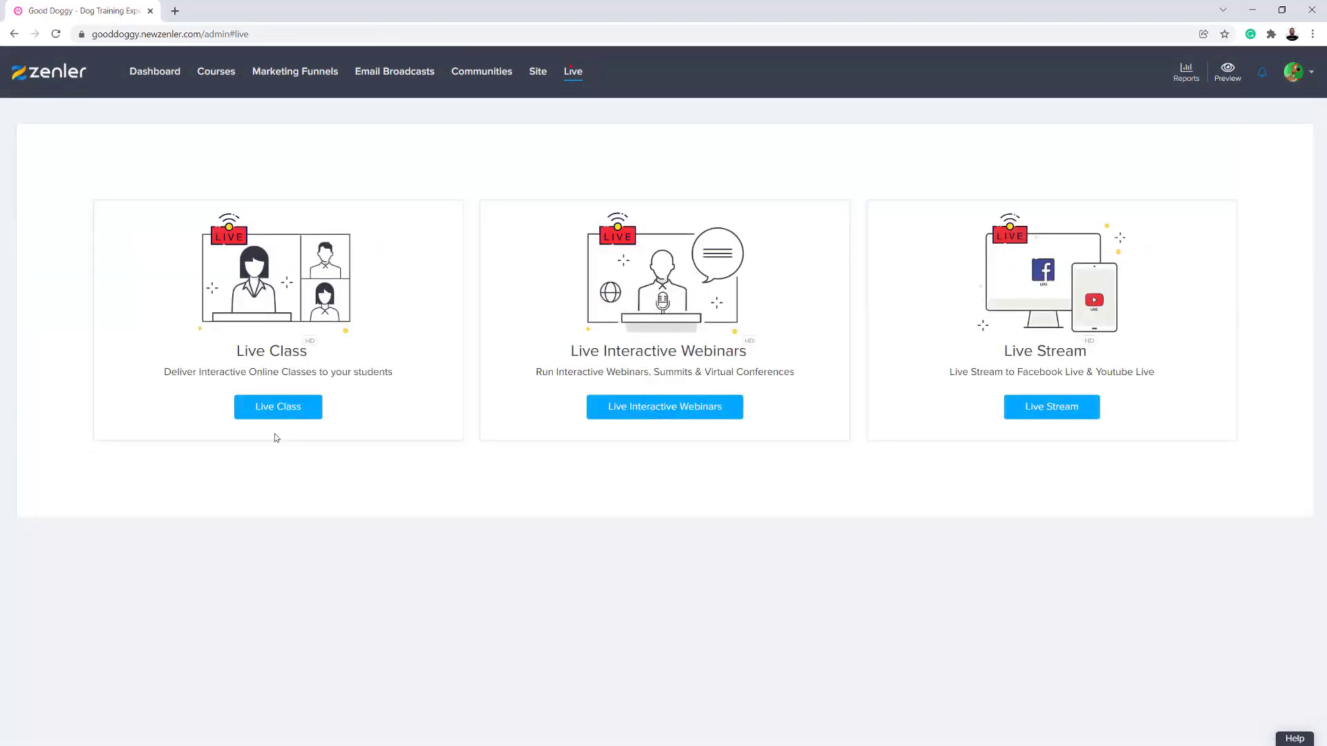
click(280, 407)
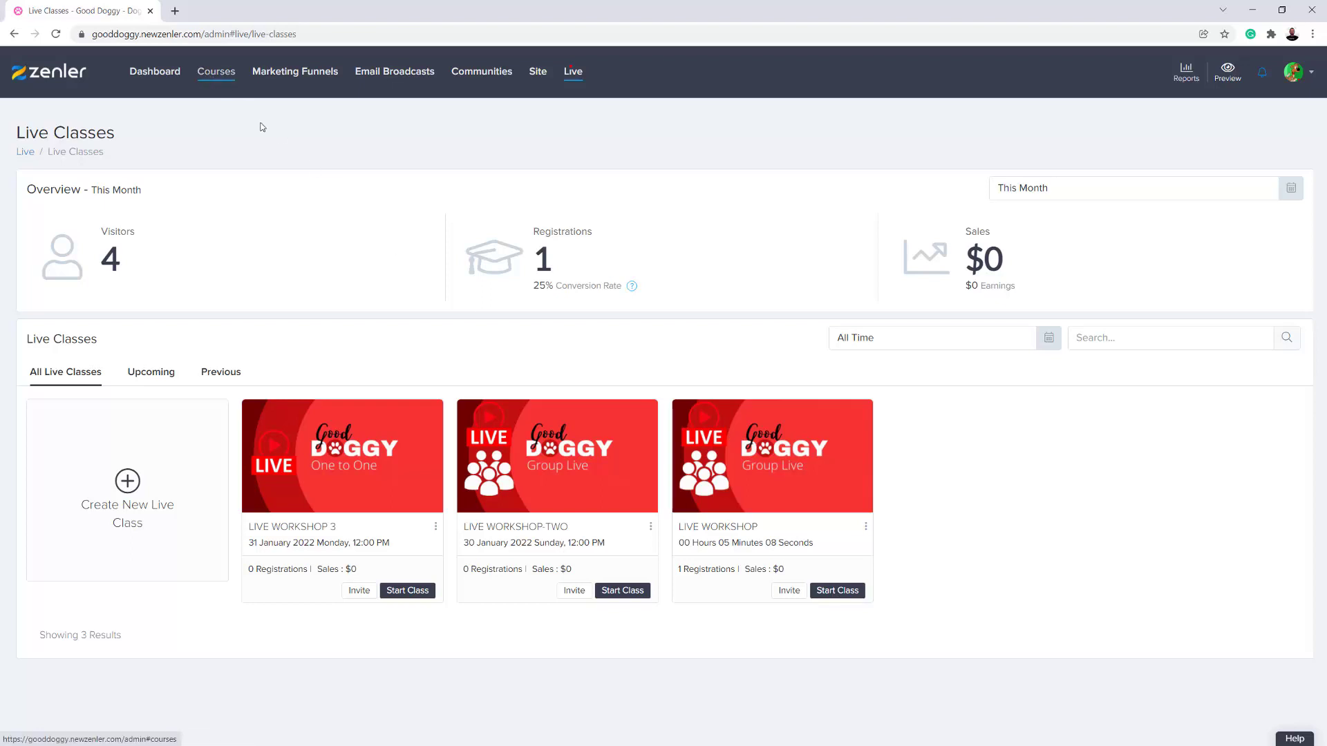
click(835, 592)
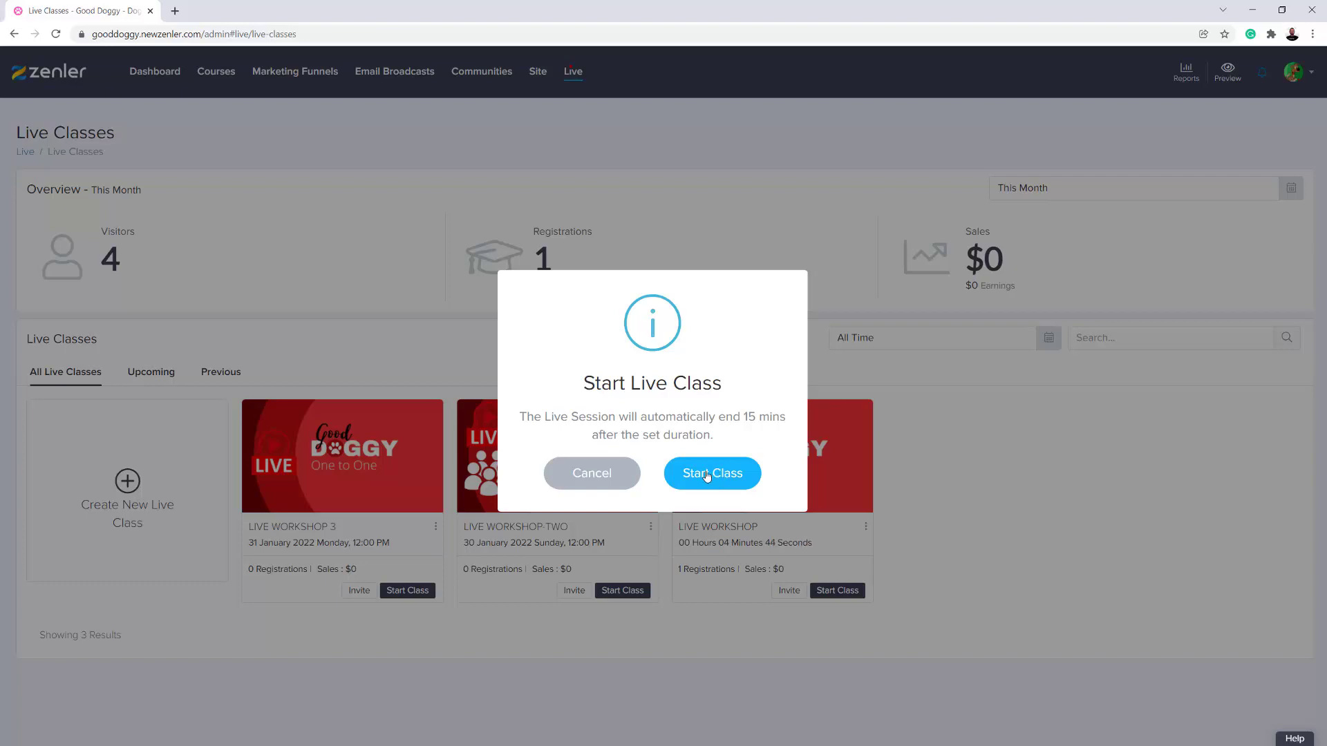
click(706, 476)
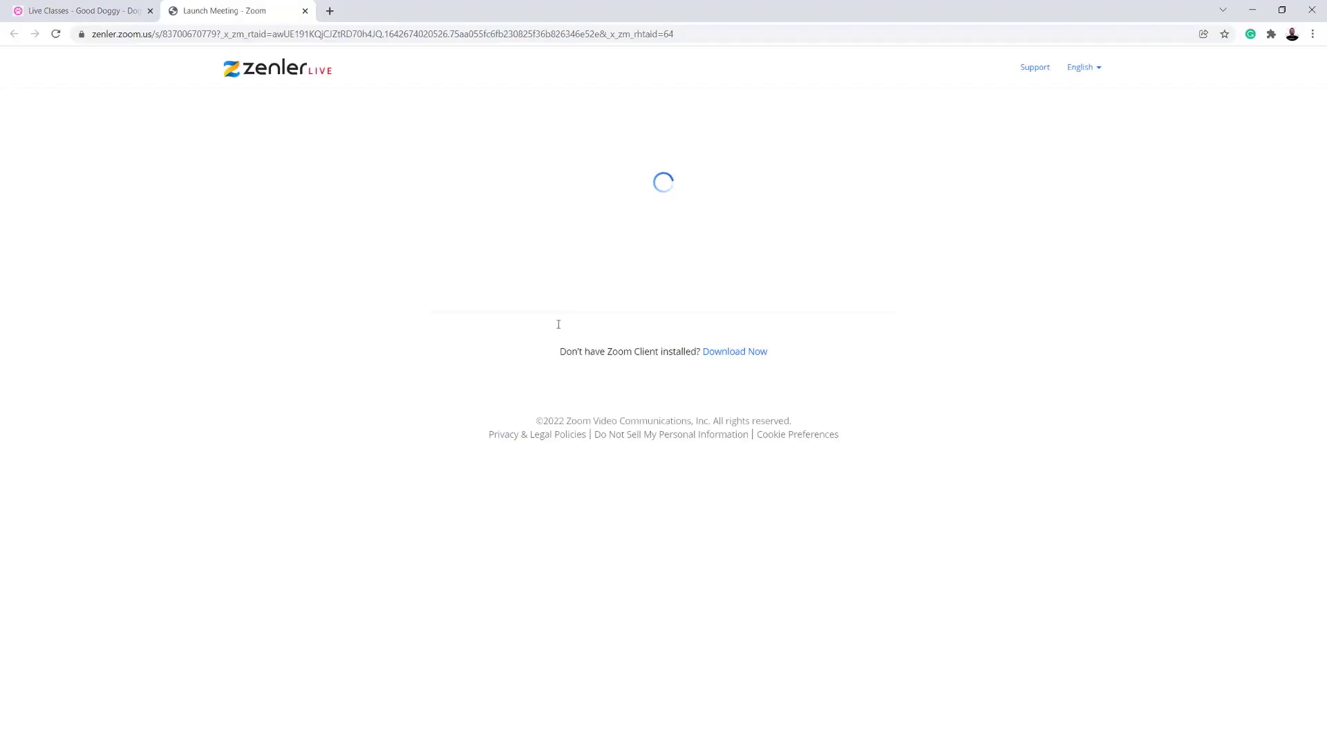
click(660, 337)
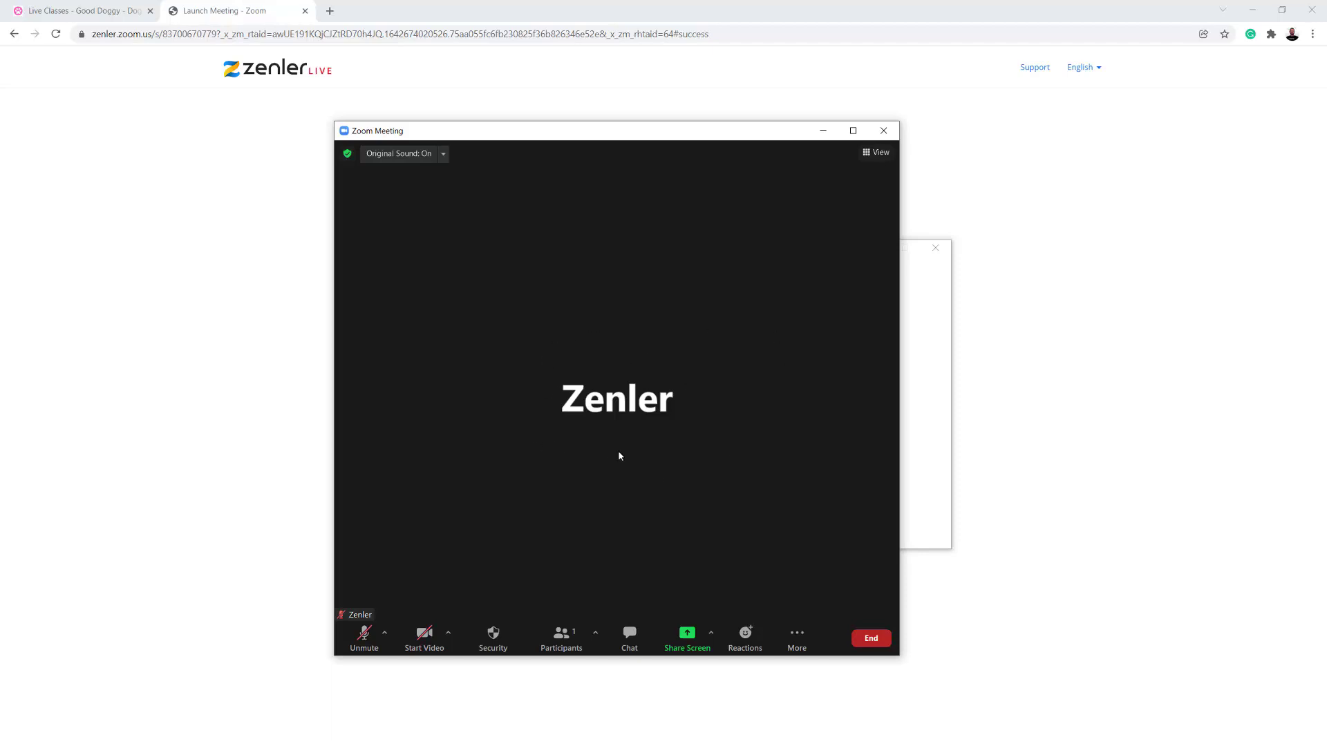
drag(536, 139, 598, 120)
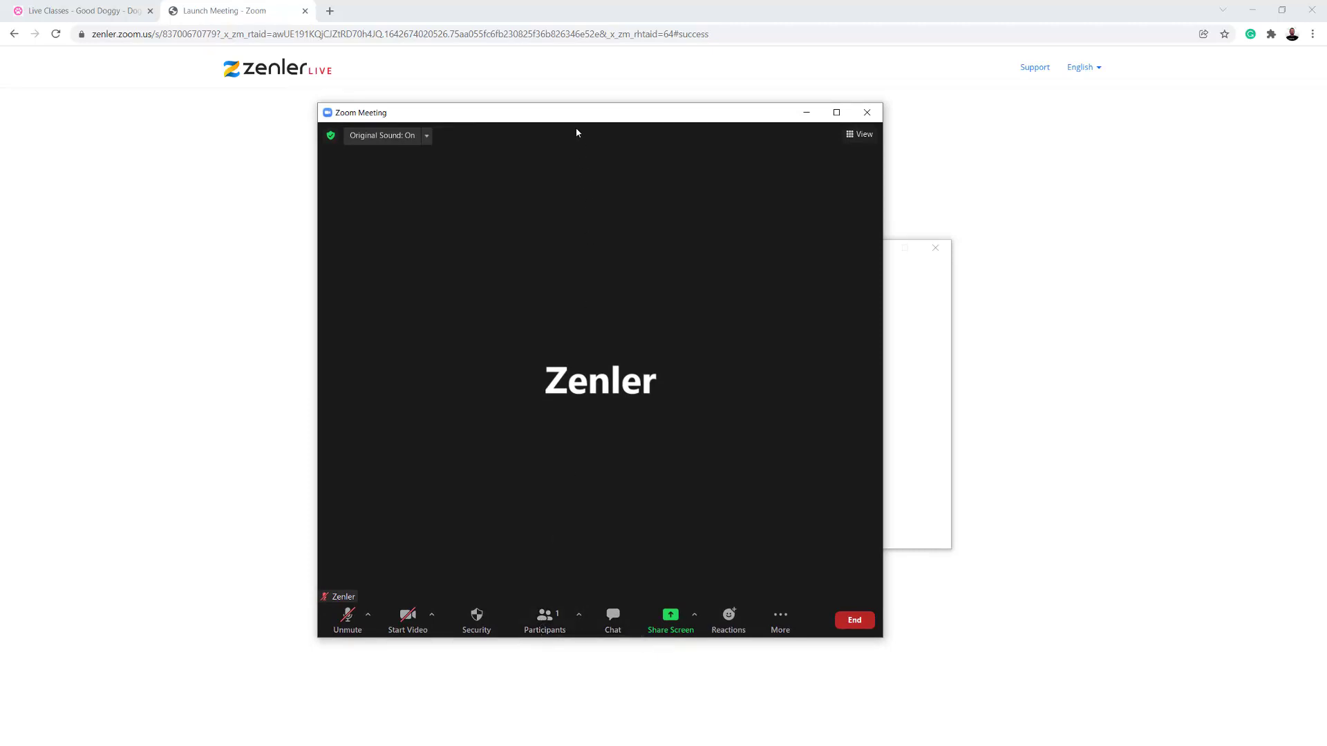
drag(598, 120, 675, 136)
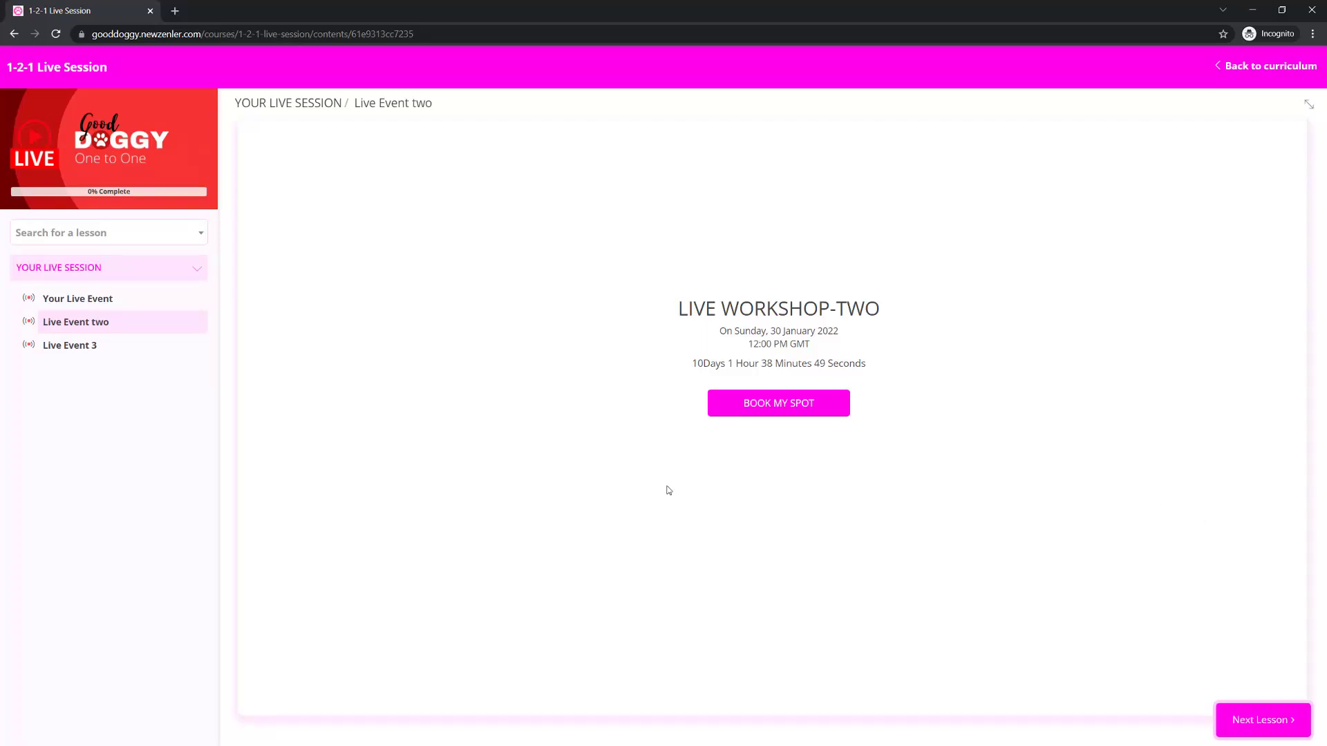
- As the student, join the Your Live Event meeting in the browser, allowing device access, entering the student's name, accepting the terms and muting the microphone
click(84, 304)
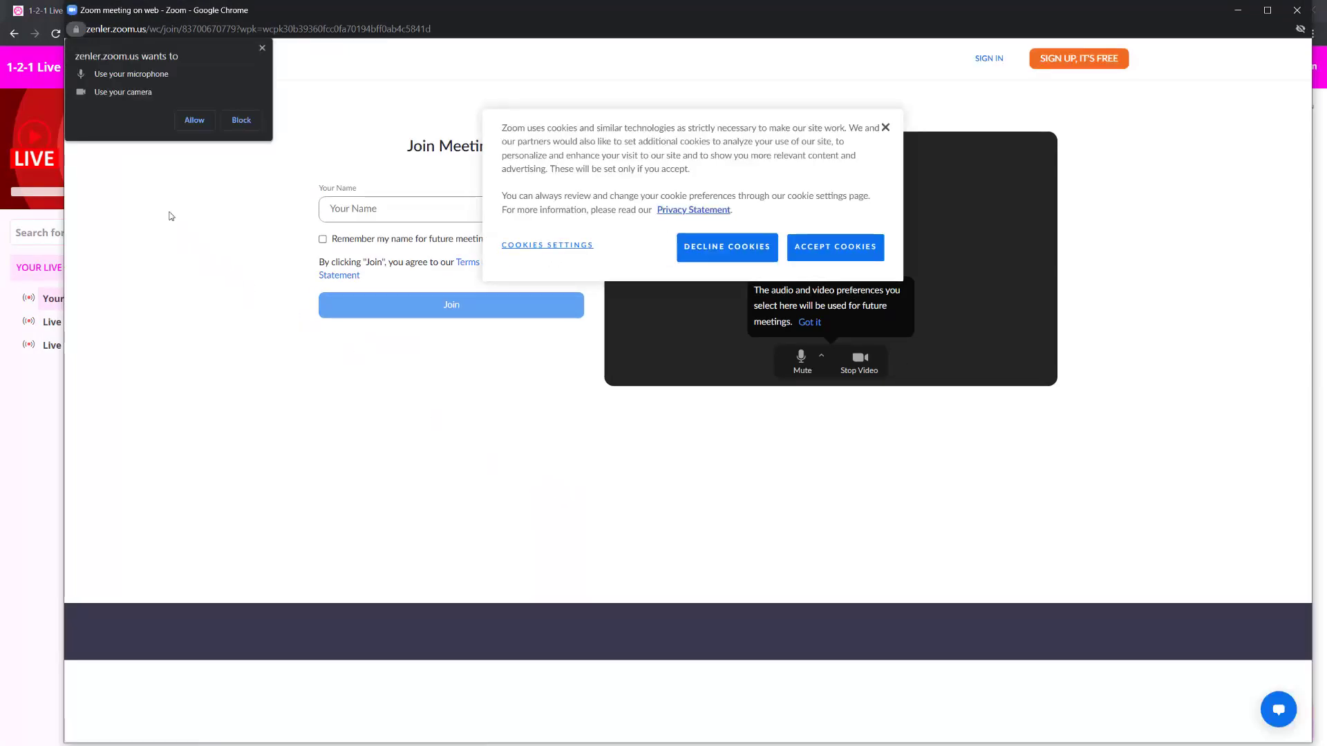
click(192, 123)
click(844, 256)
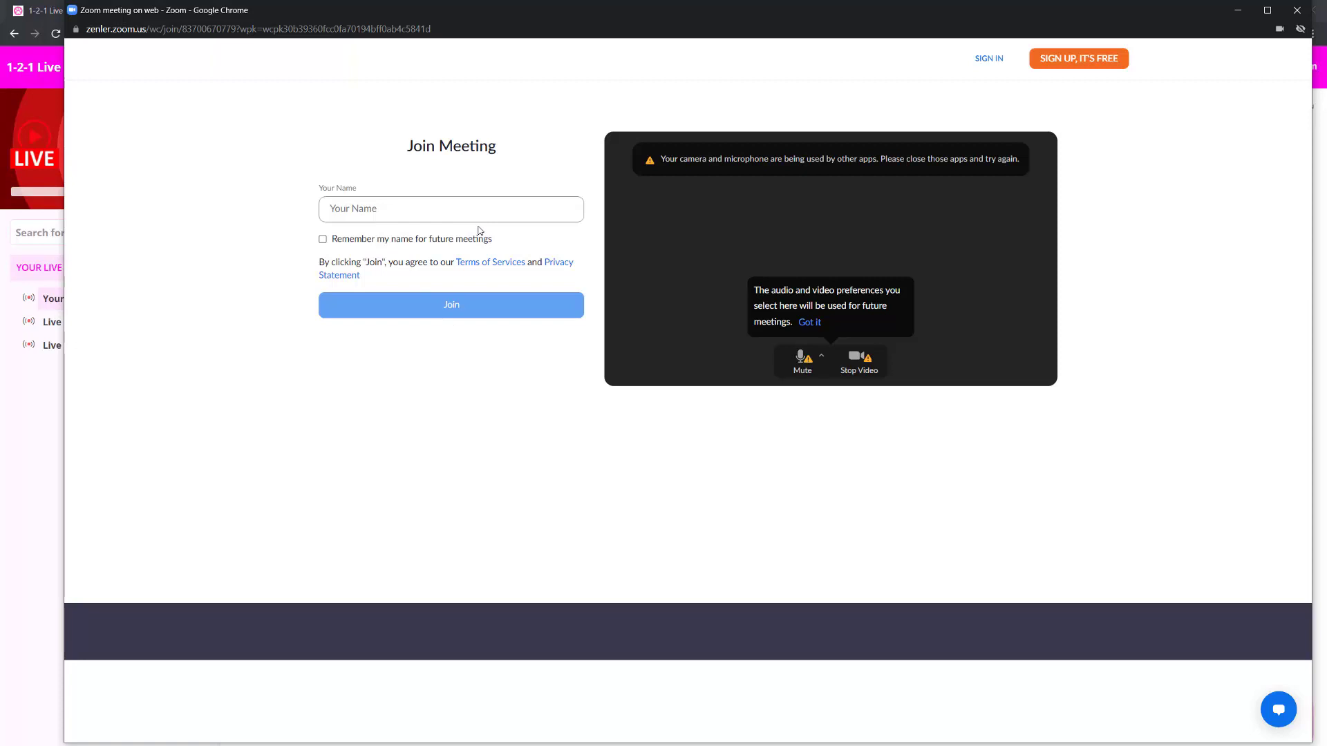
text(John)
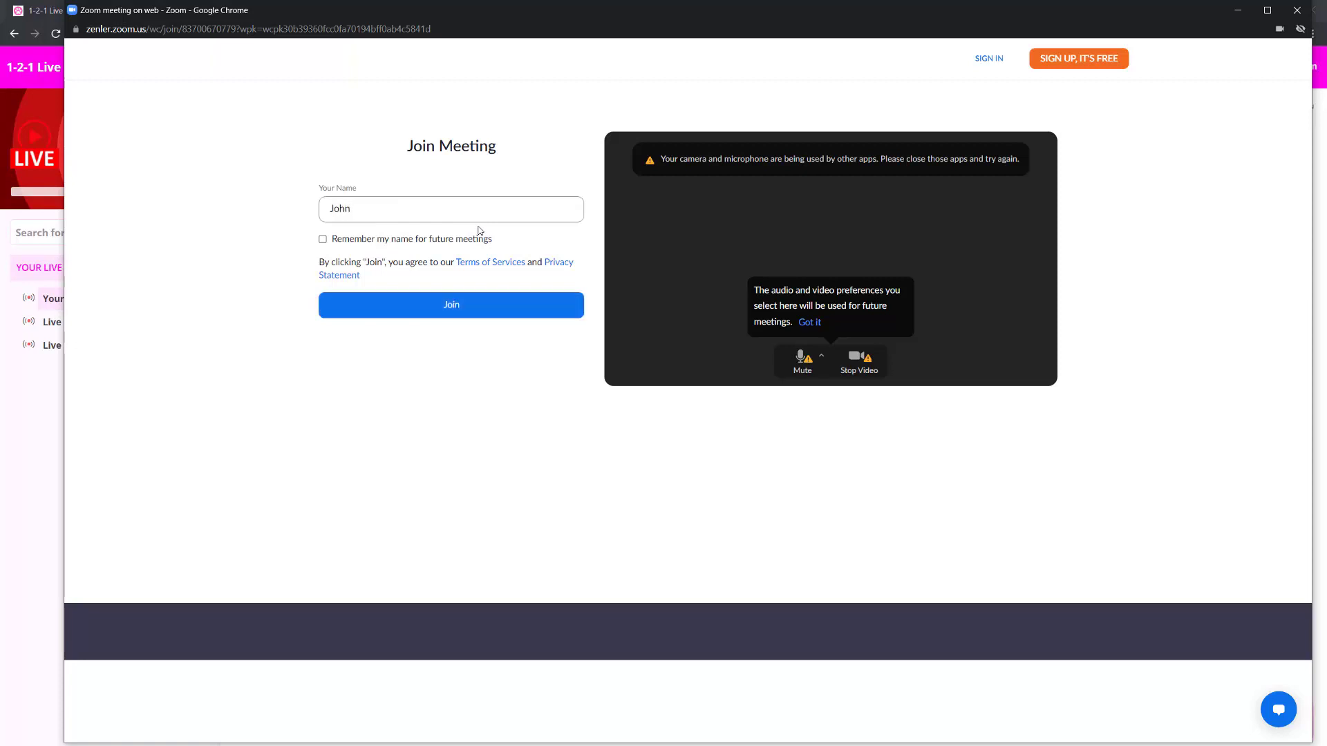
click(468, 316)
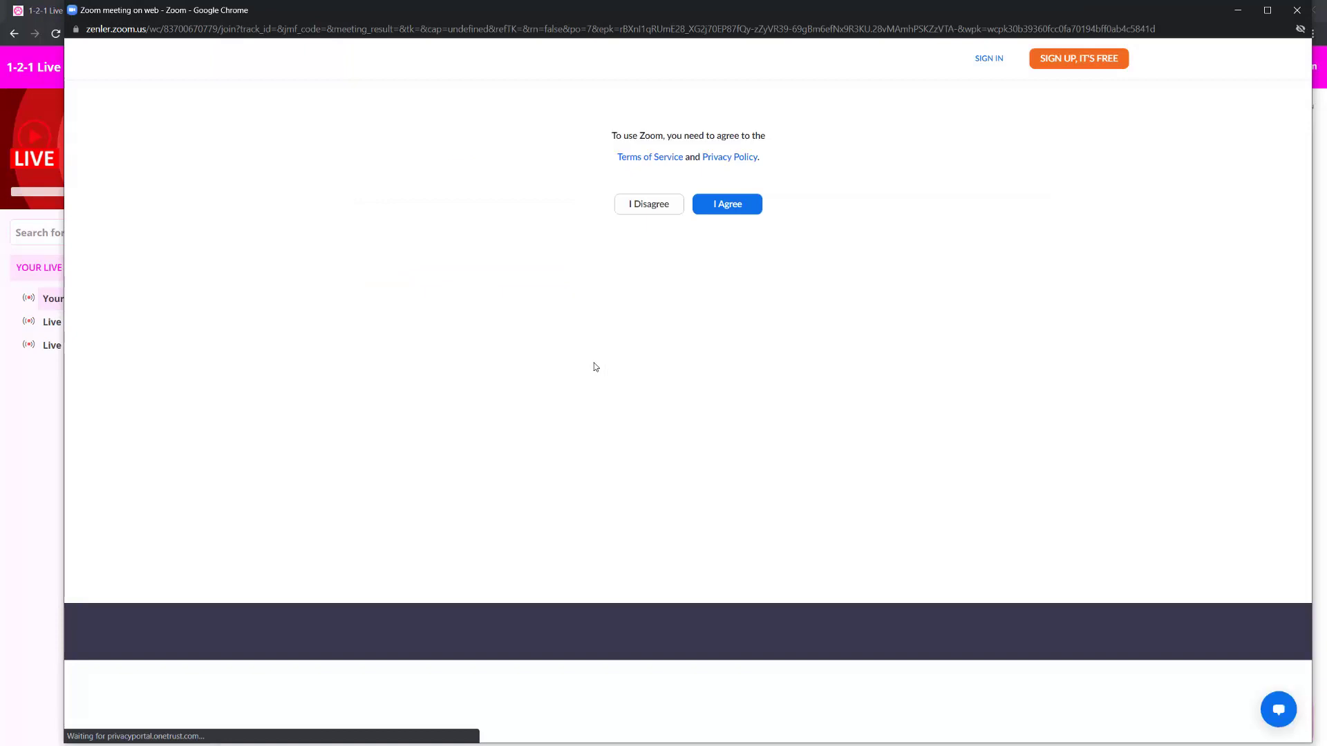
click(737, 207)
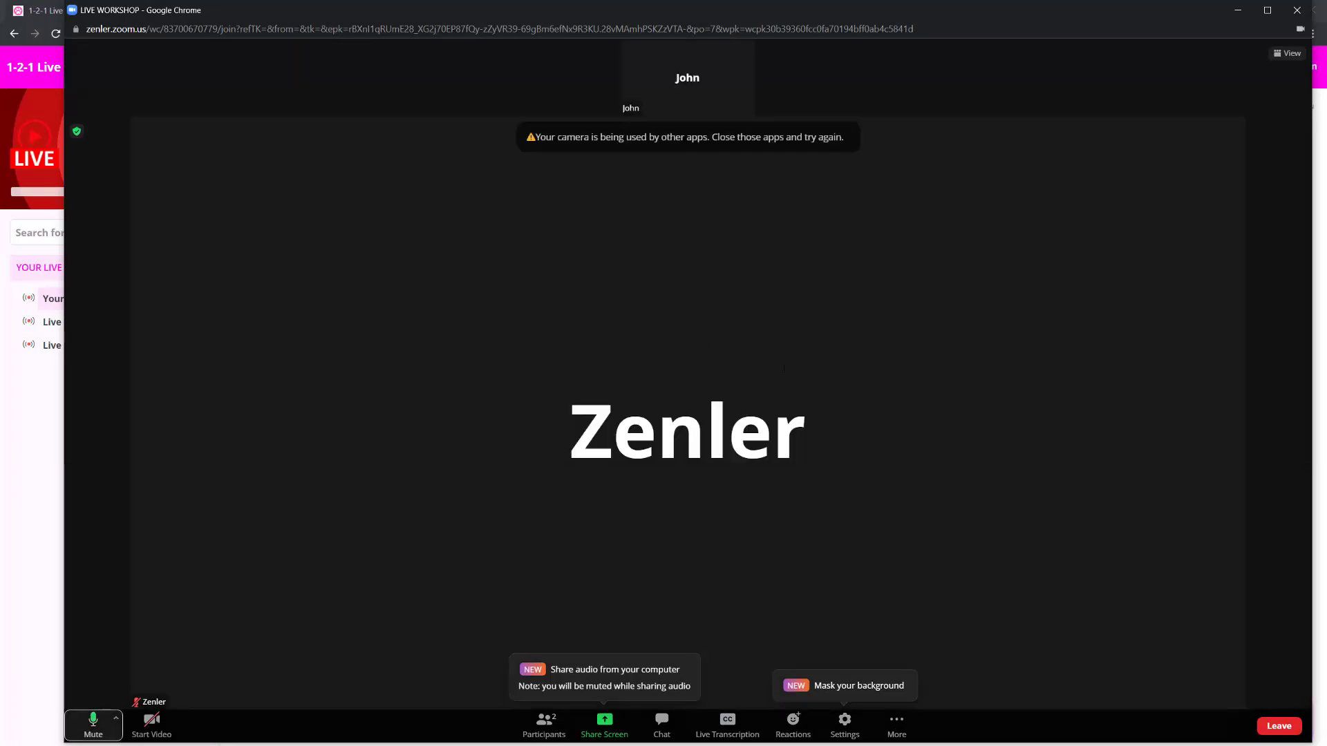
click(97, 722)
mouse_move(712, 72)
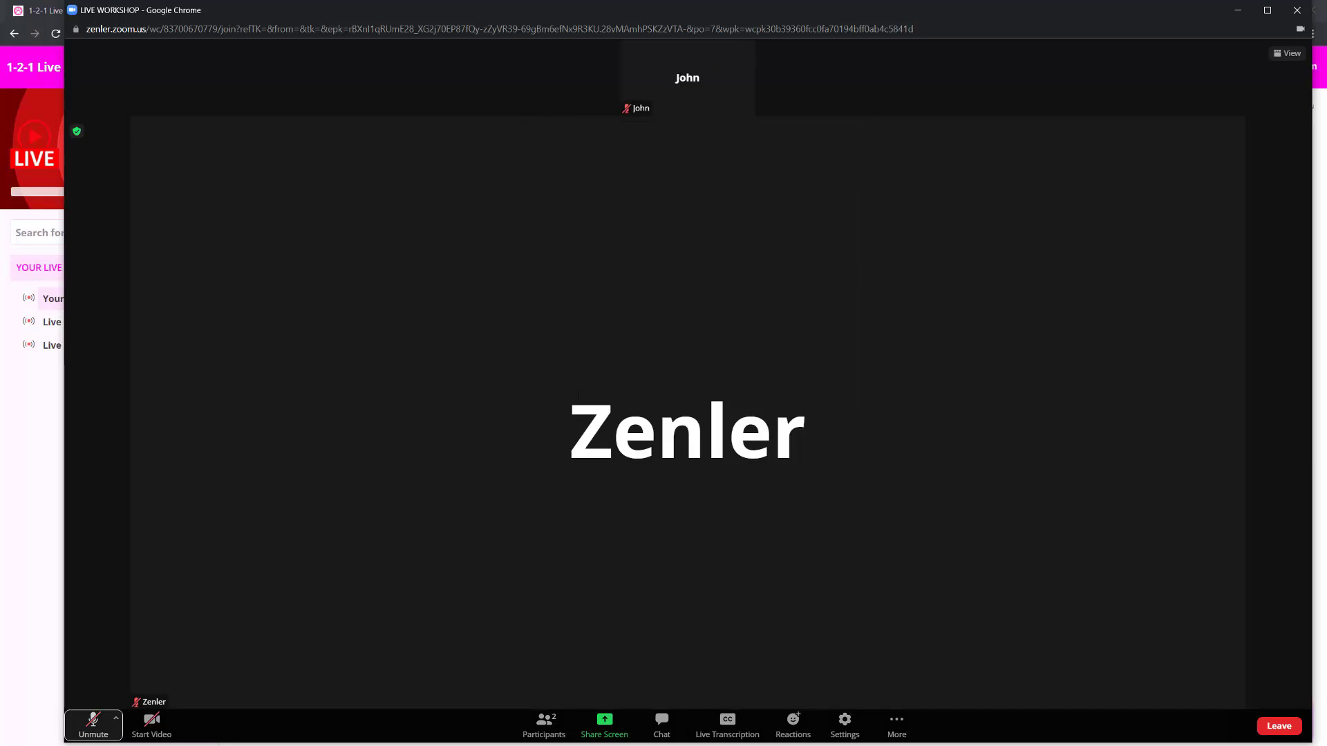
mouse_move(669, 86)
- Close the student's browser meeting and briefly reopen the Join from your Browser page for LIVE WORKSHOP
double_click(1143, 9)
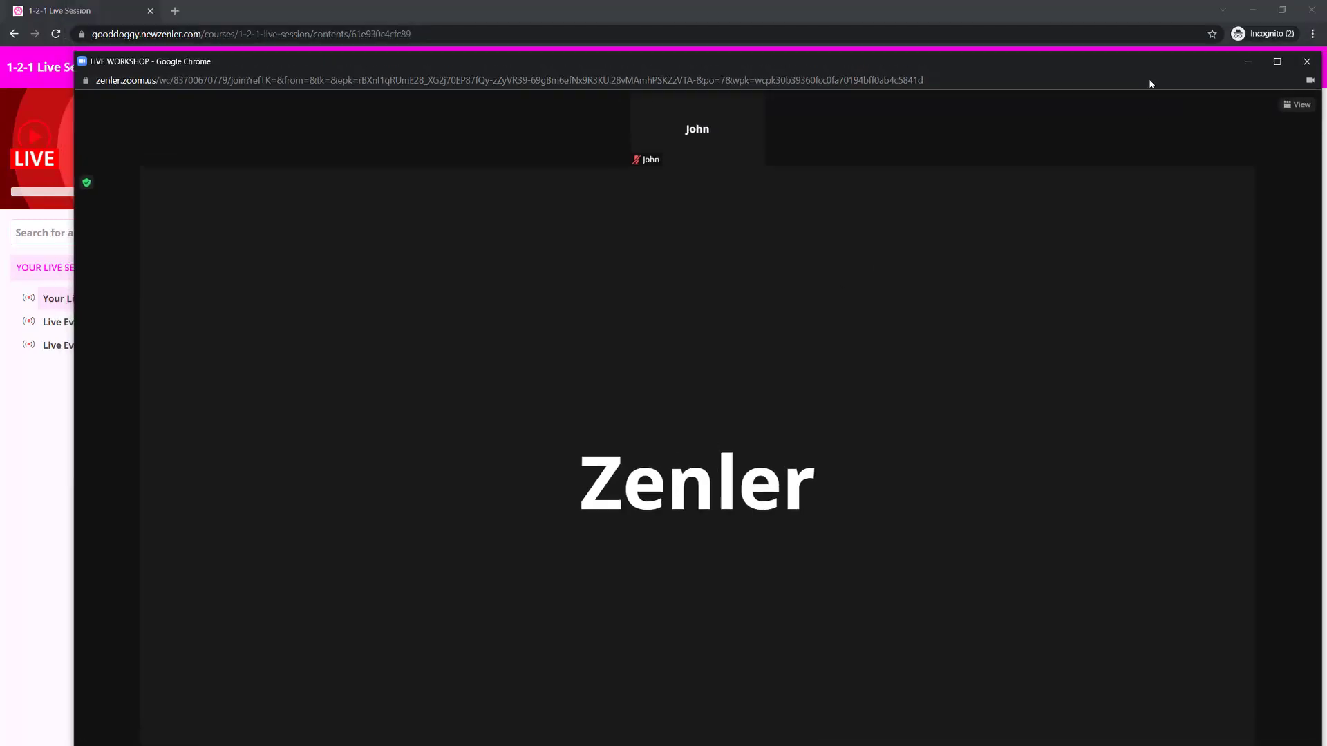
drag(1285, 100, 1326, 144)
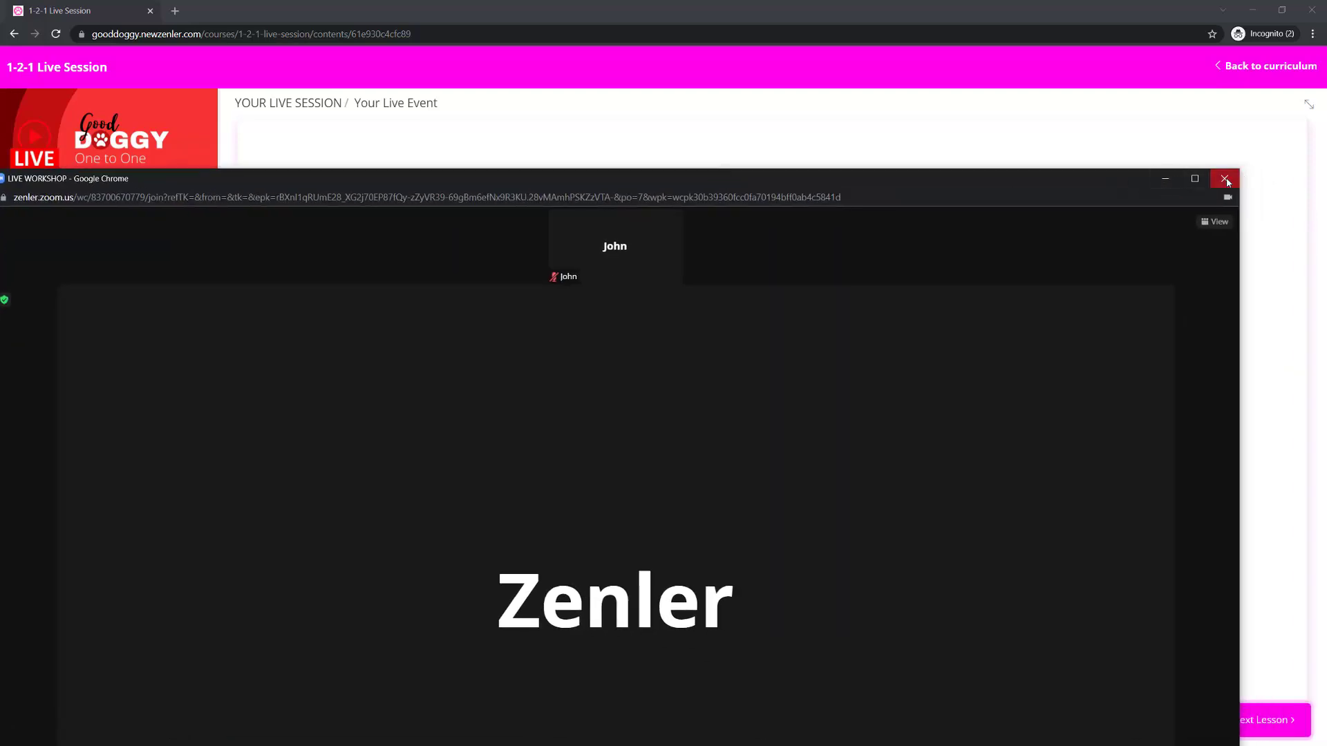
click(1223, 178)
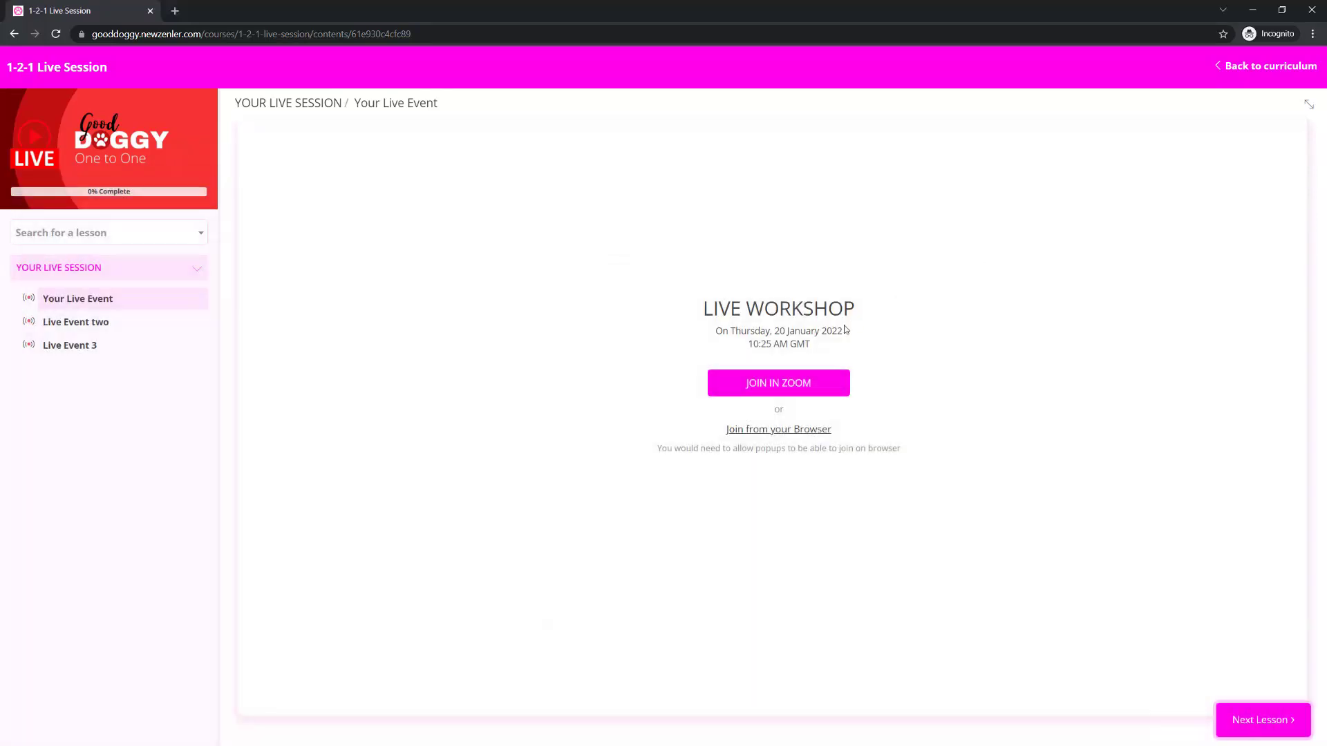
click(757, 430)
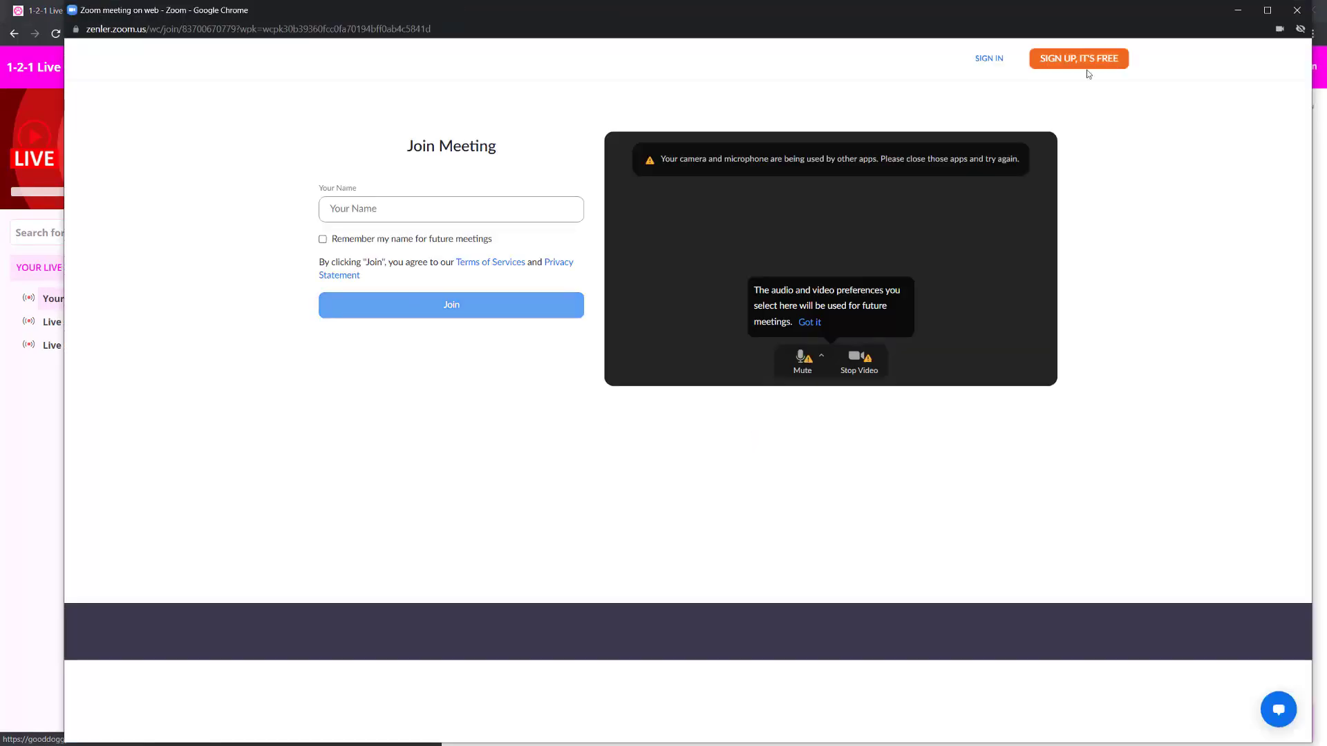
click(1296, 11)
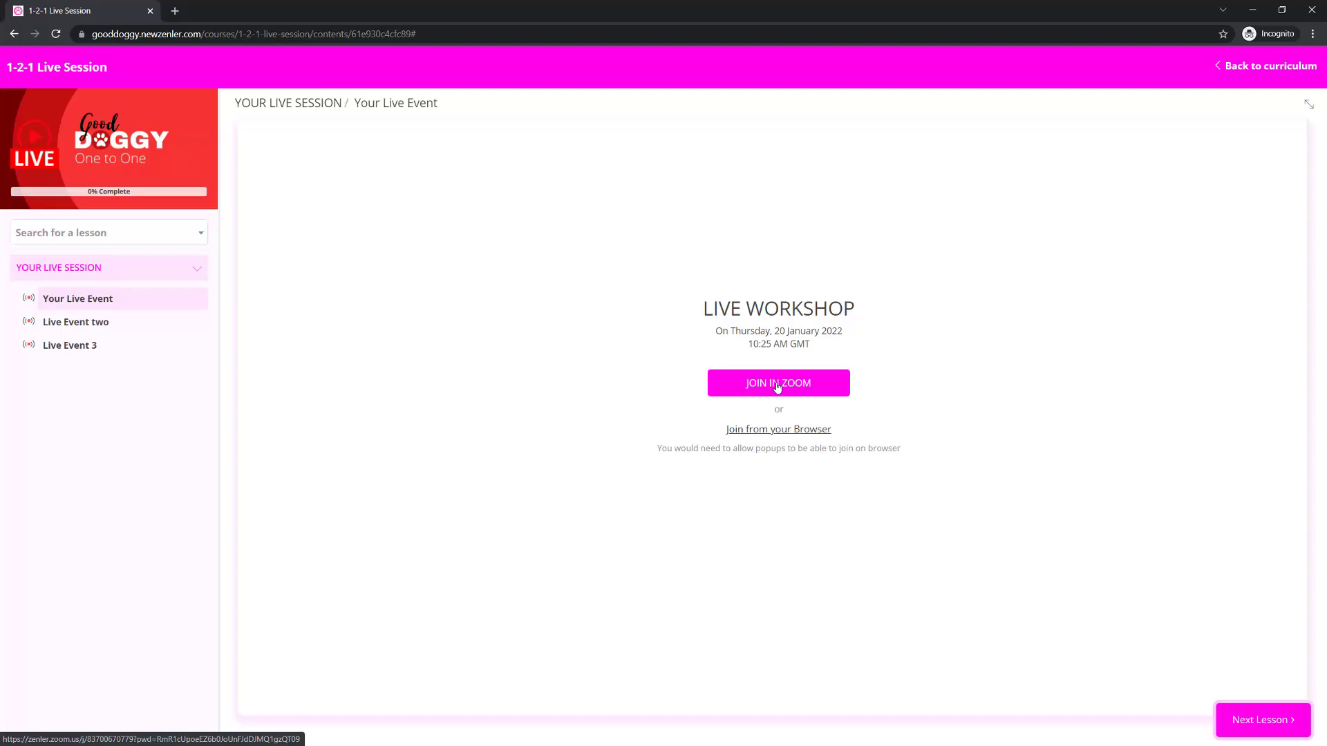
- Open LIVE WORKSHOP with the Join in Zoom option, view the meeting maximized, and minimize it without ending the meeting
click(777, 387)
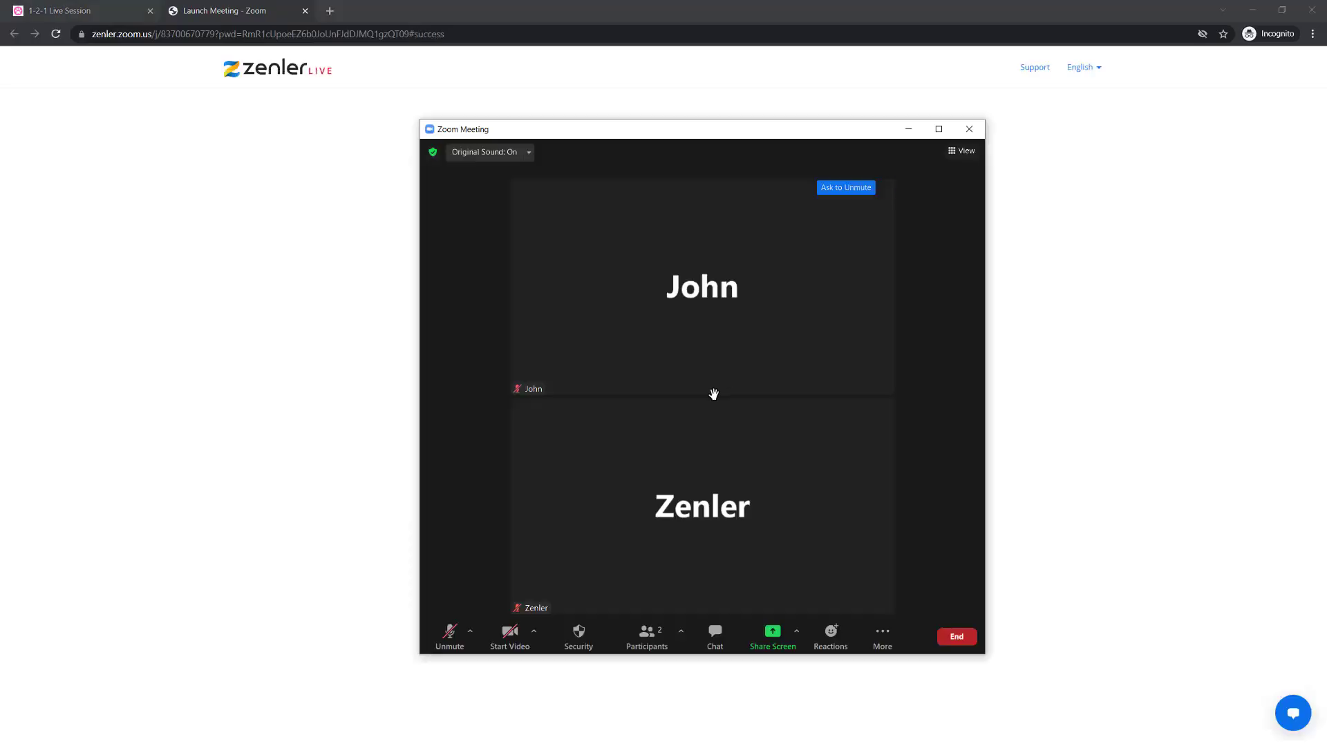
drag(553, 127, 487, 123)
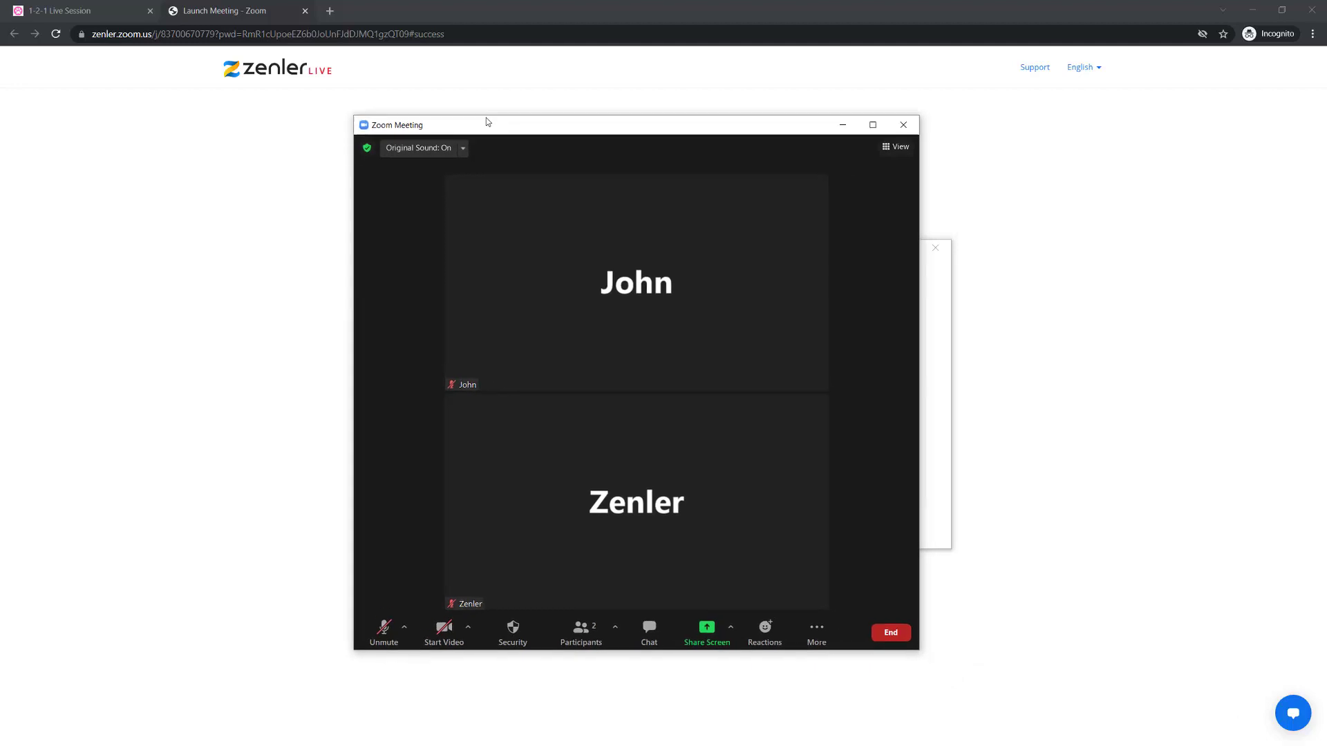
click(873, 125)
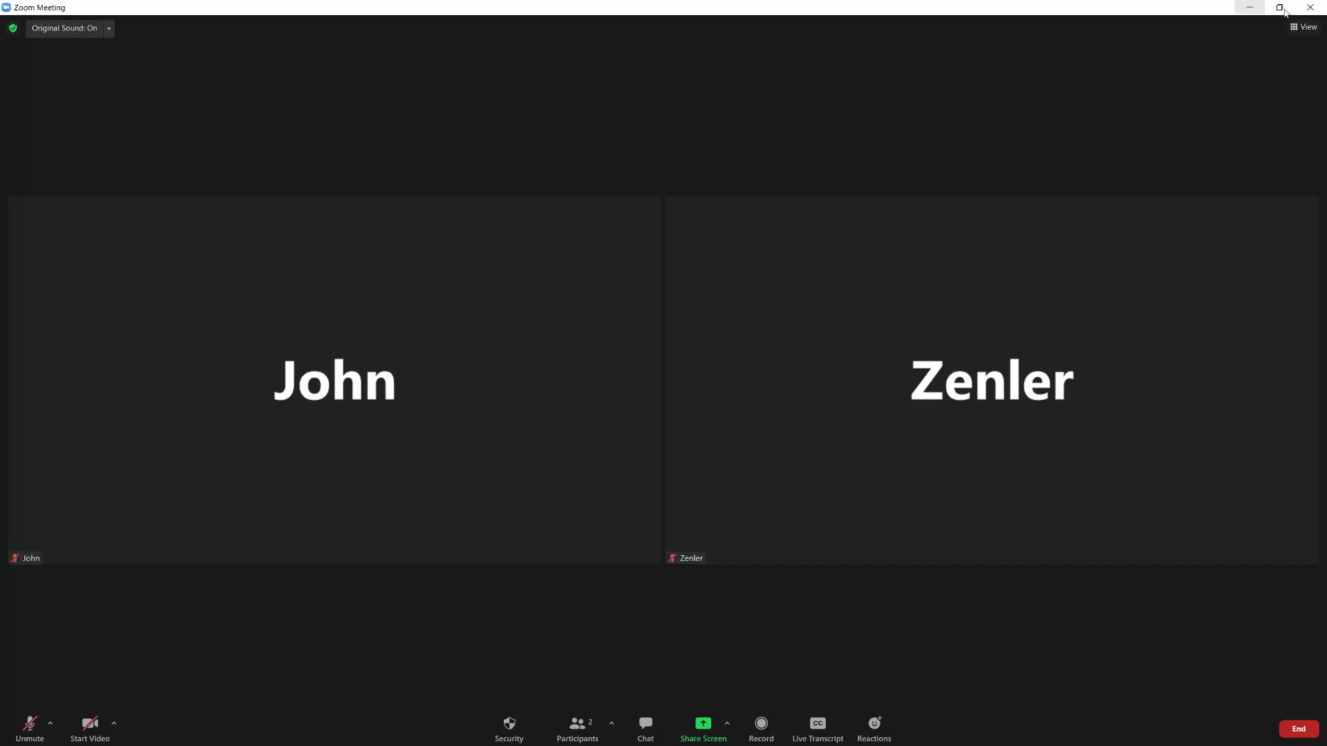
click(1309, 7)
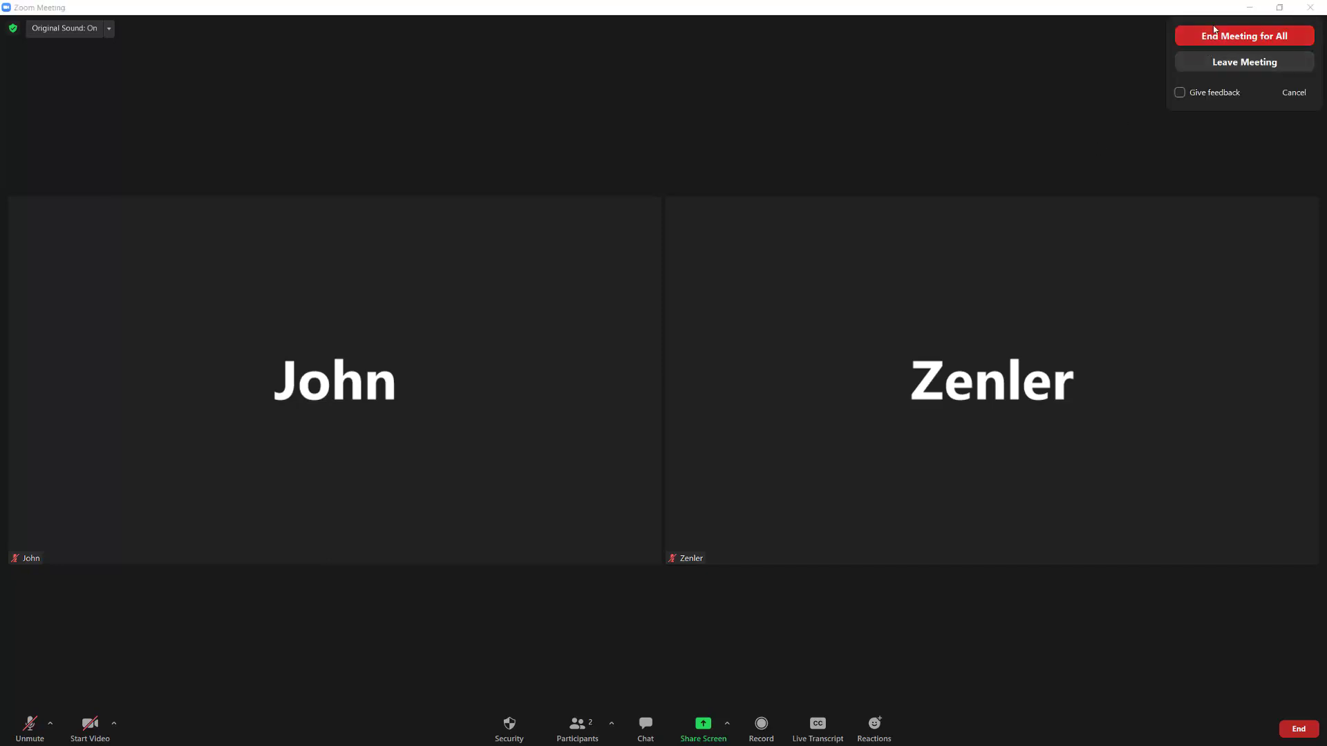
click(1099, 61)
click(1249, 8)
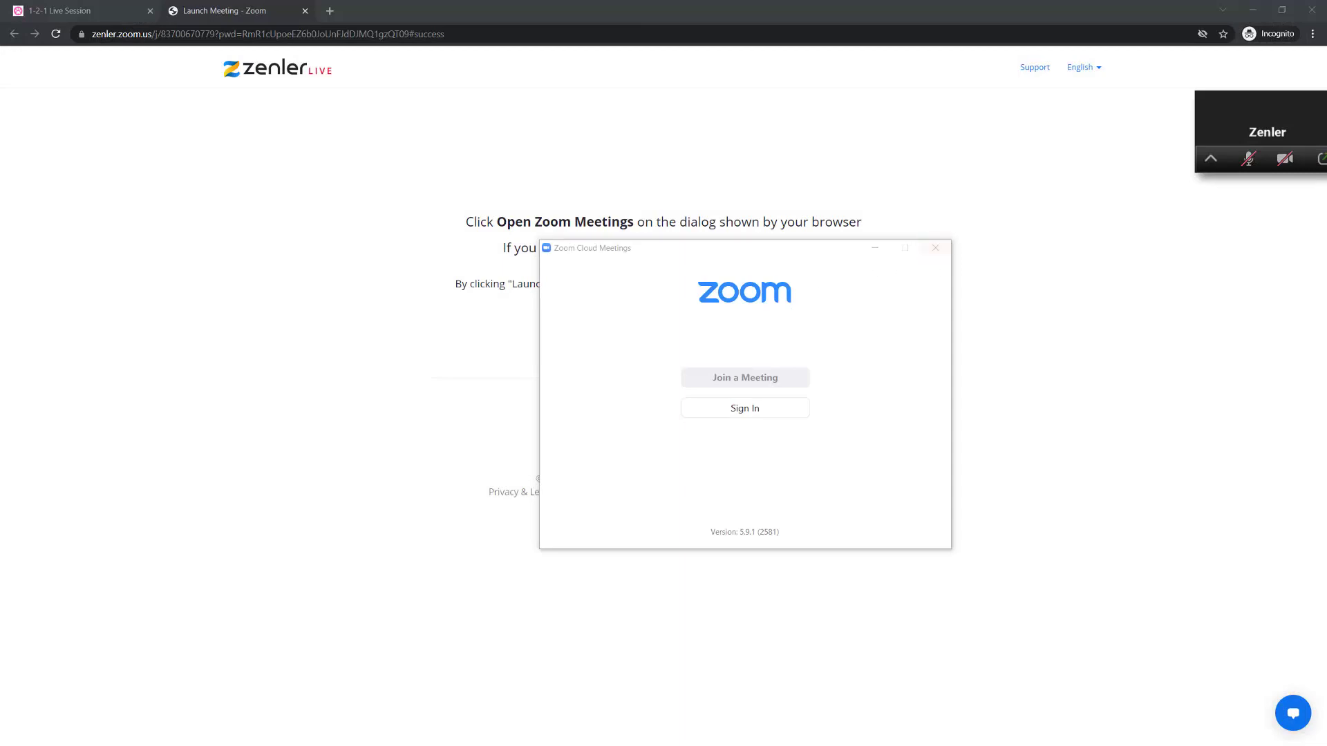
- Review the joining options in the student's Your Live Event lesson and close the incognito browser window
click(97, 12)
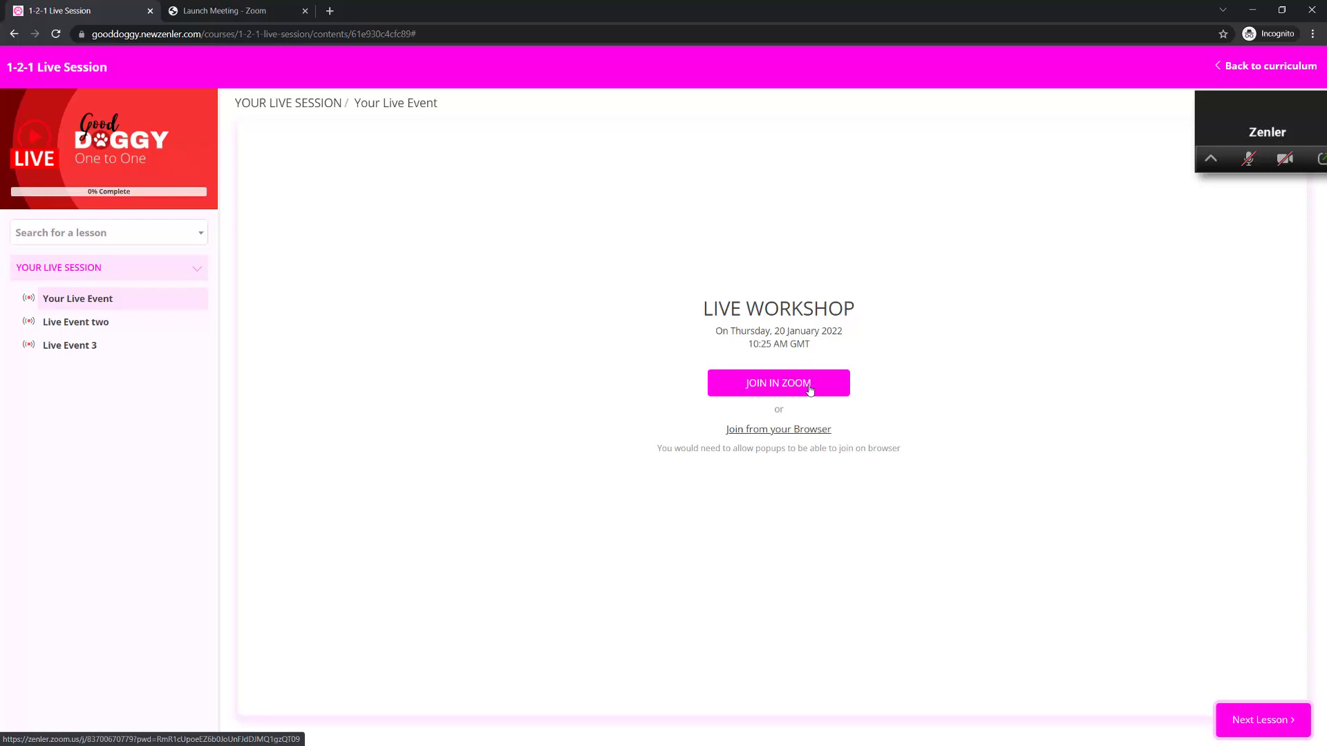
drag(1225, 102, 1326, 228)
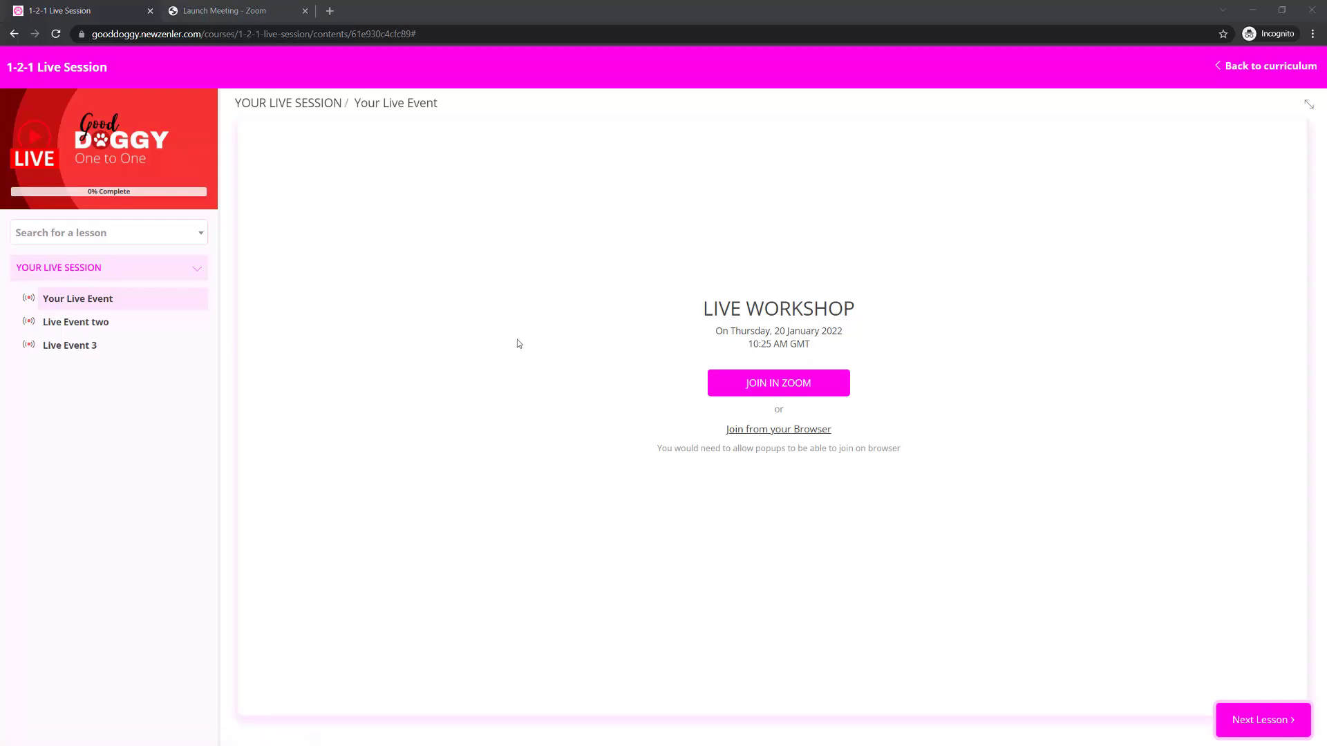
click(1312, 14)
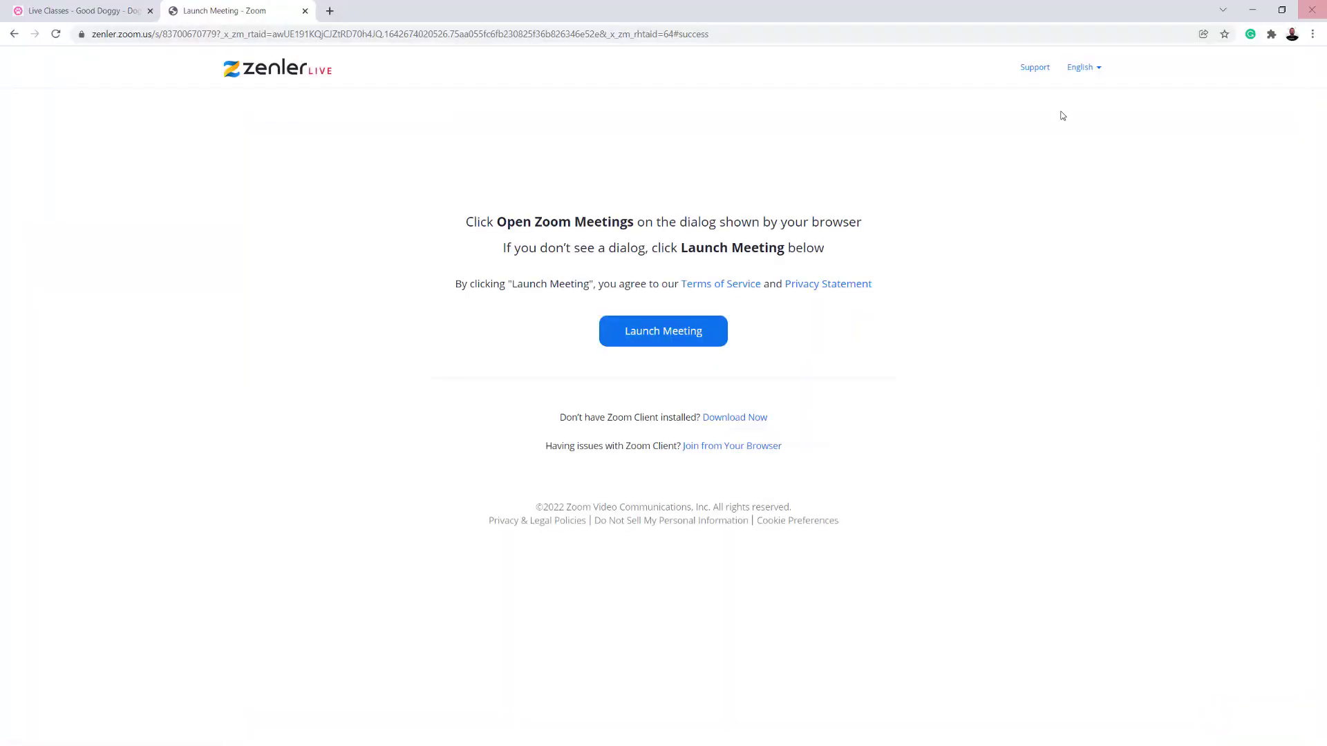
- In the Zenler admin, set the LIVE WORKSHOP date and time to 2022-01-20 3:25 PM, and view its live class pages
click(83, 17)
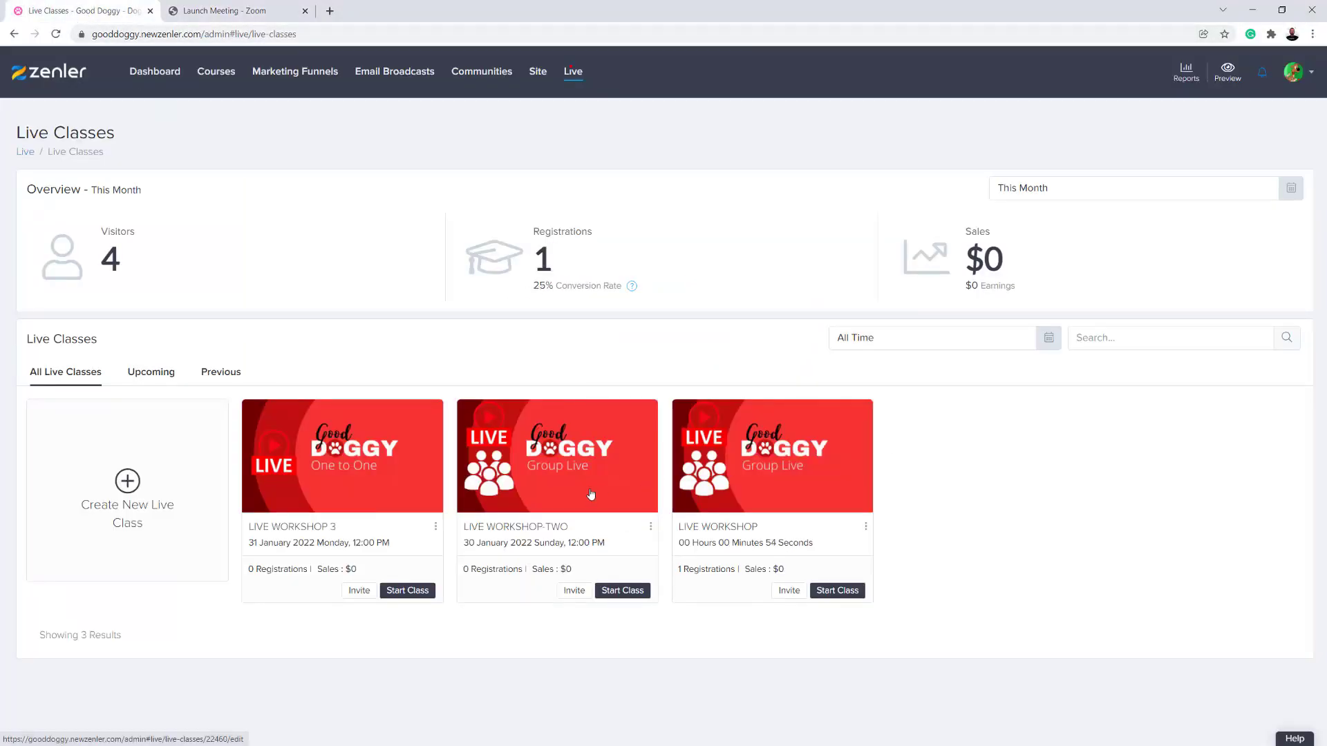
click(780, 467)
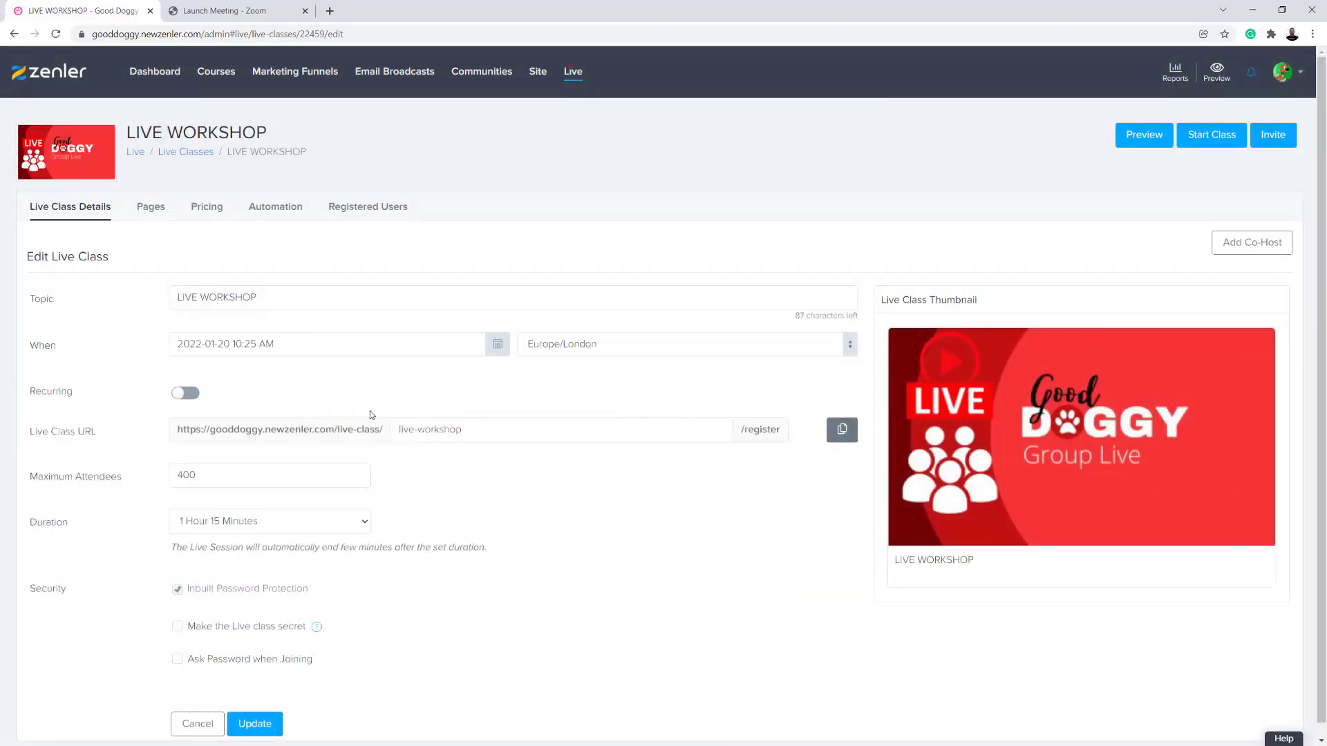
click(499, 348)
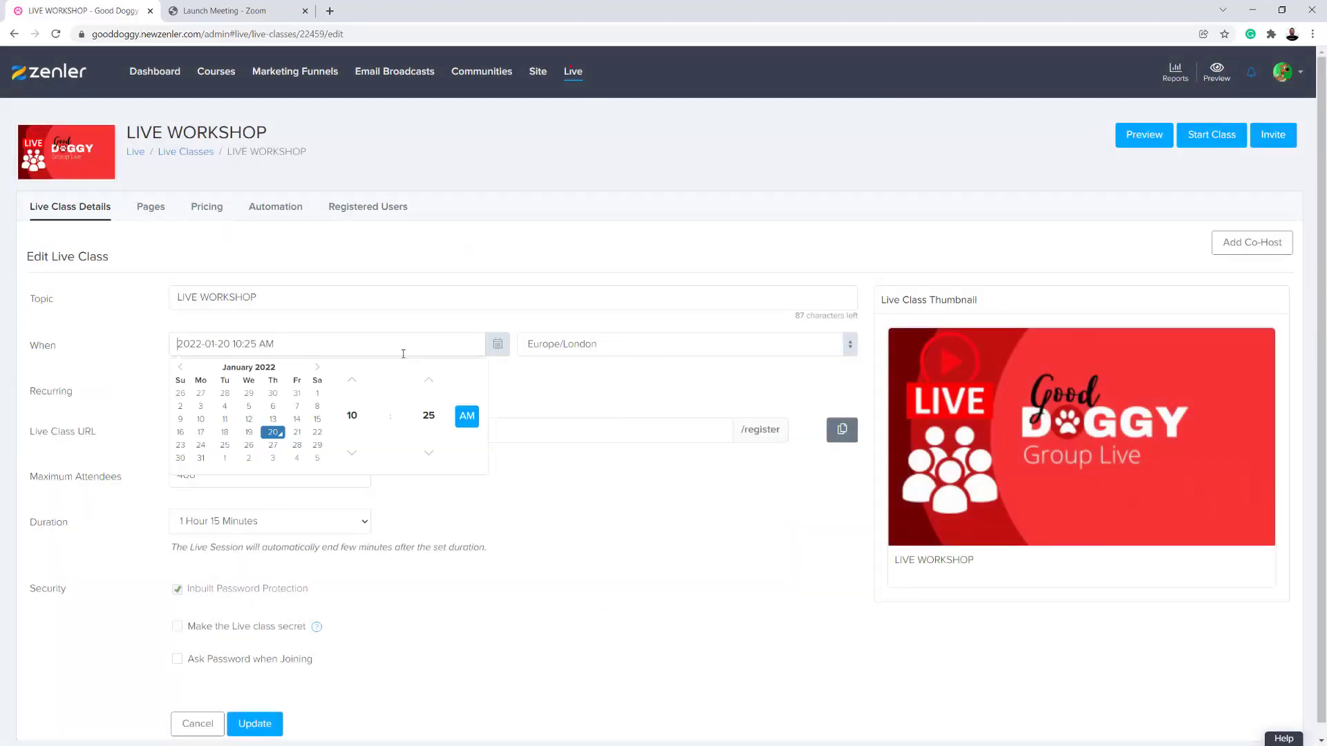
click(355, 386)
click(355, 386)
click(356, 387)
click(355, 386)
click(355, 386)
click(610, 577)
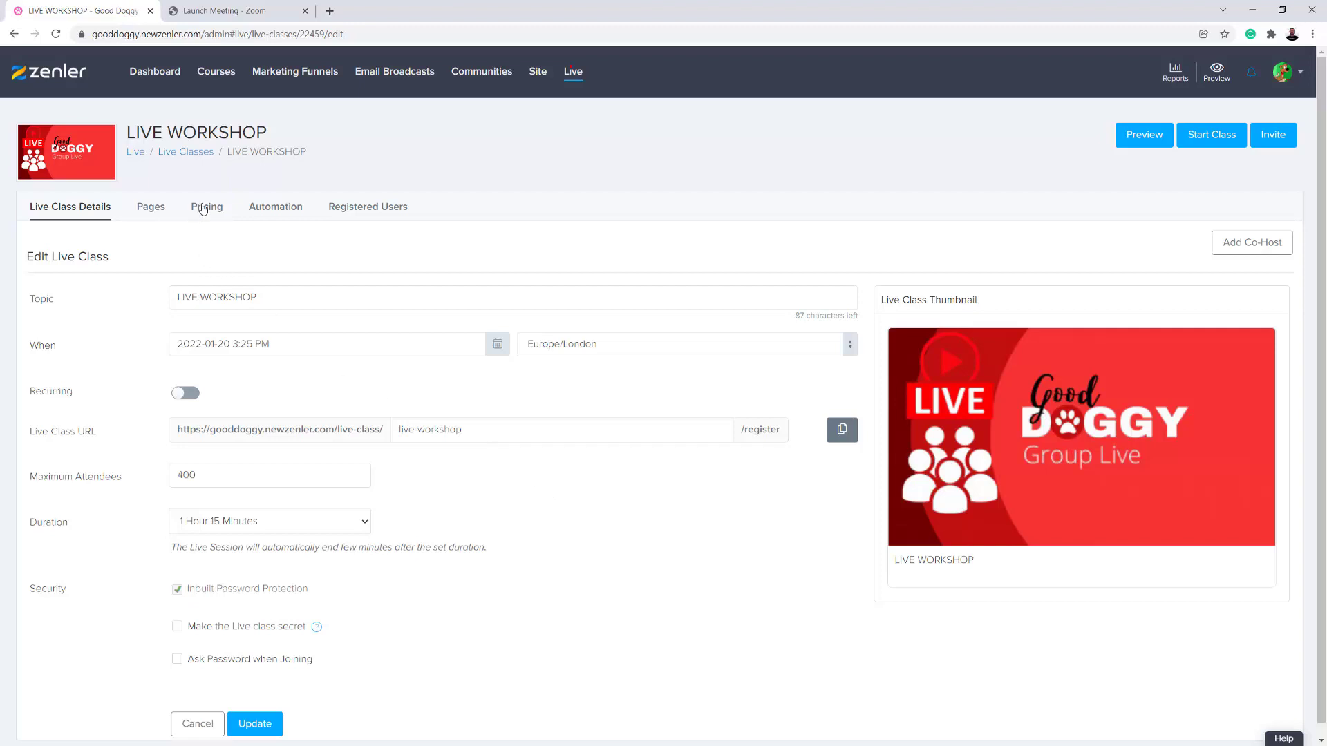
click(149, 207)
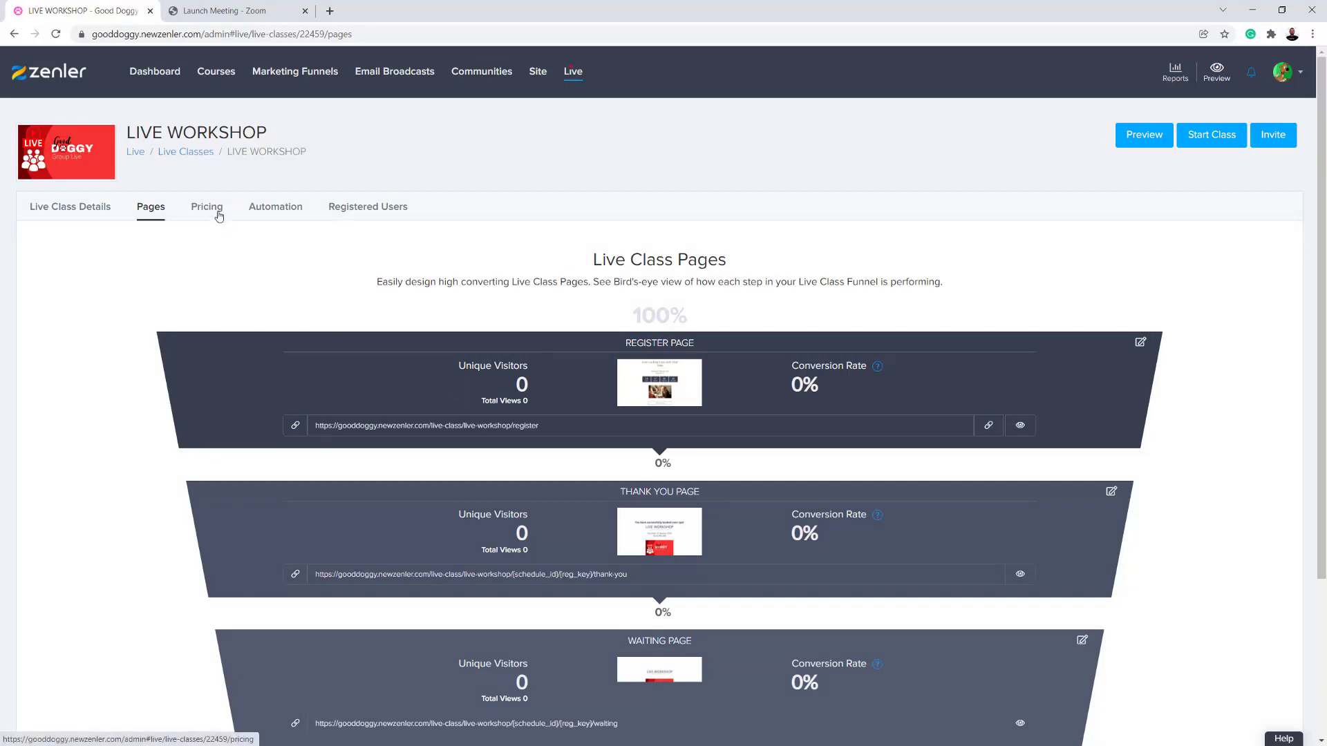
- Open LIVE WORKSHOP 3 from the live classes list and start a new pricing plan for it
click(188, 155)
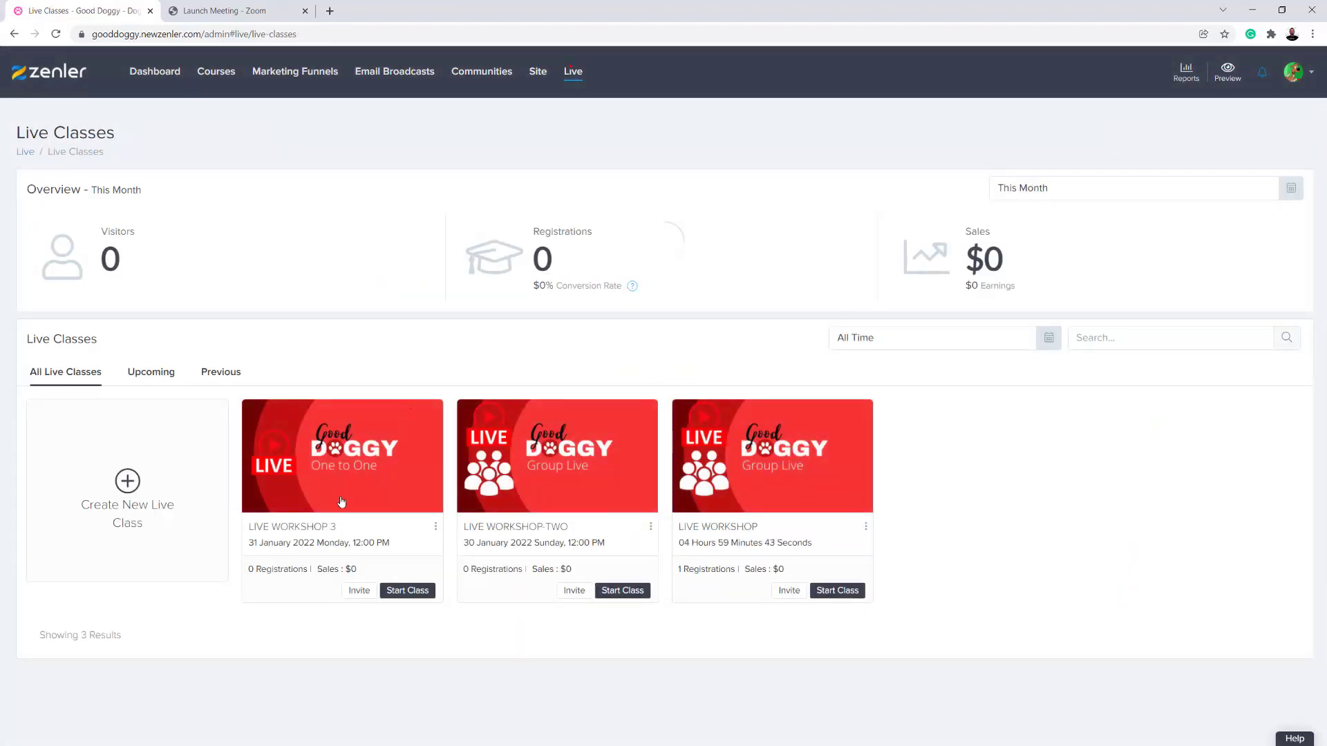
drag(250, 542, 373, 541)
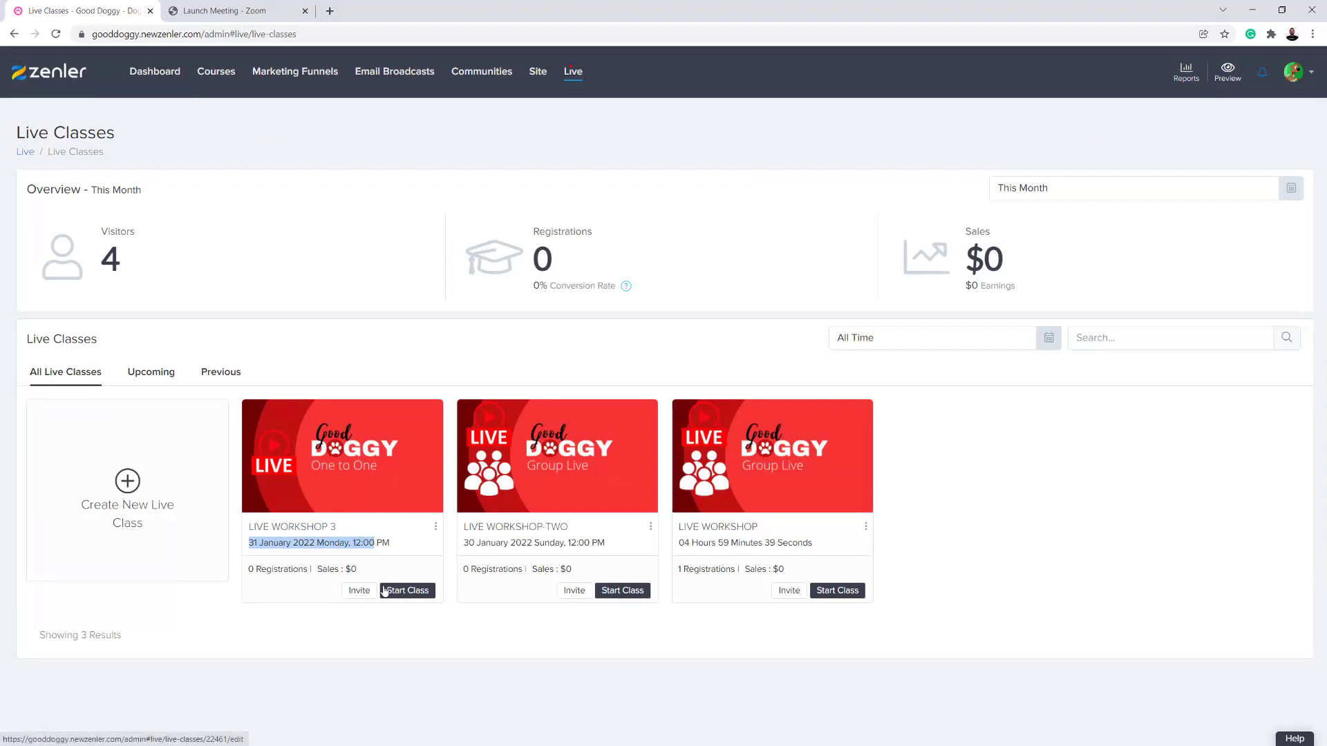
click(433, 534)
click(435, 527)
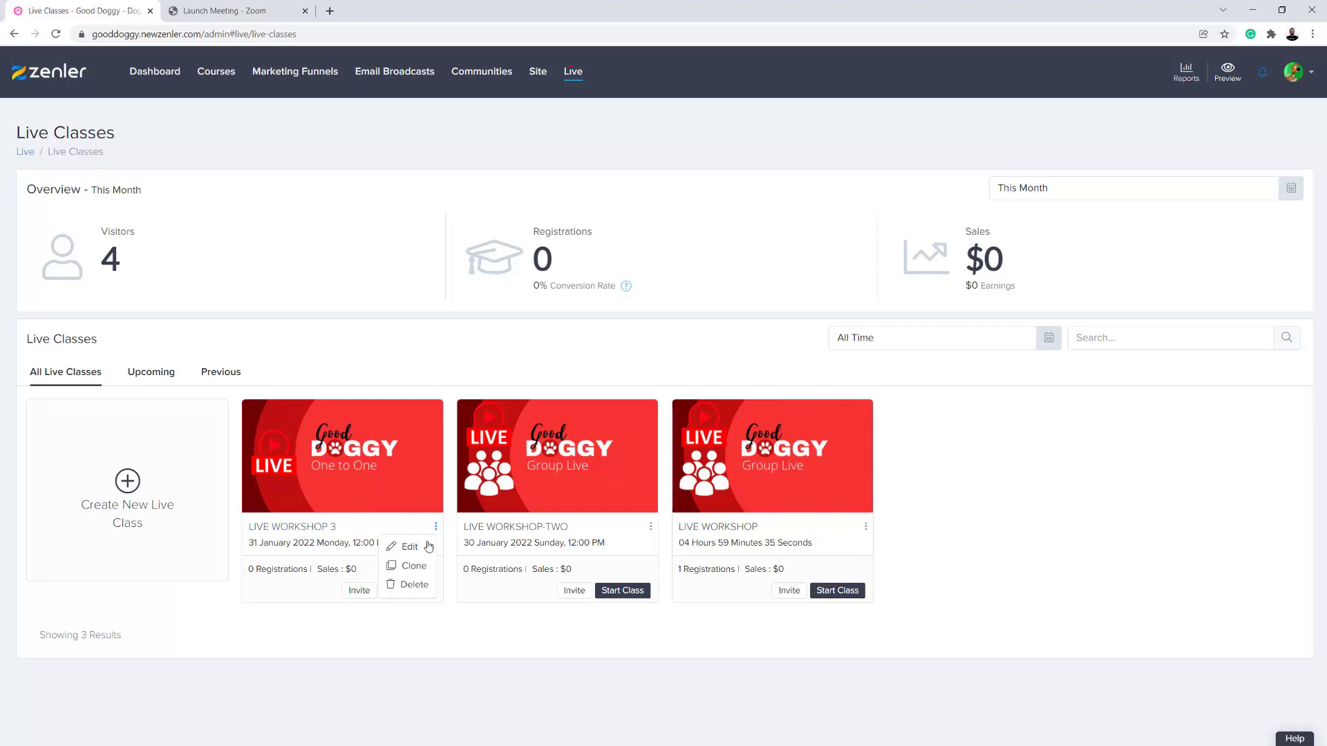
click(414, 549)
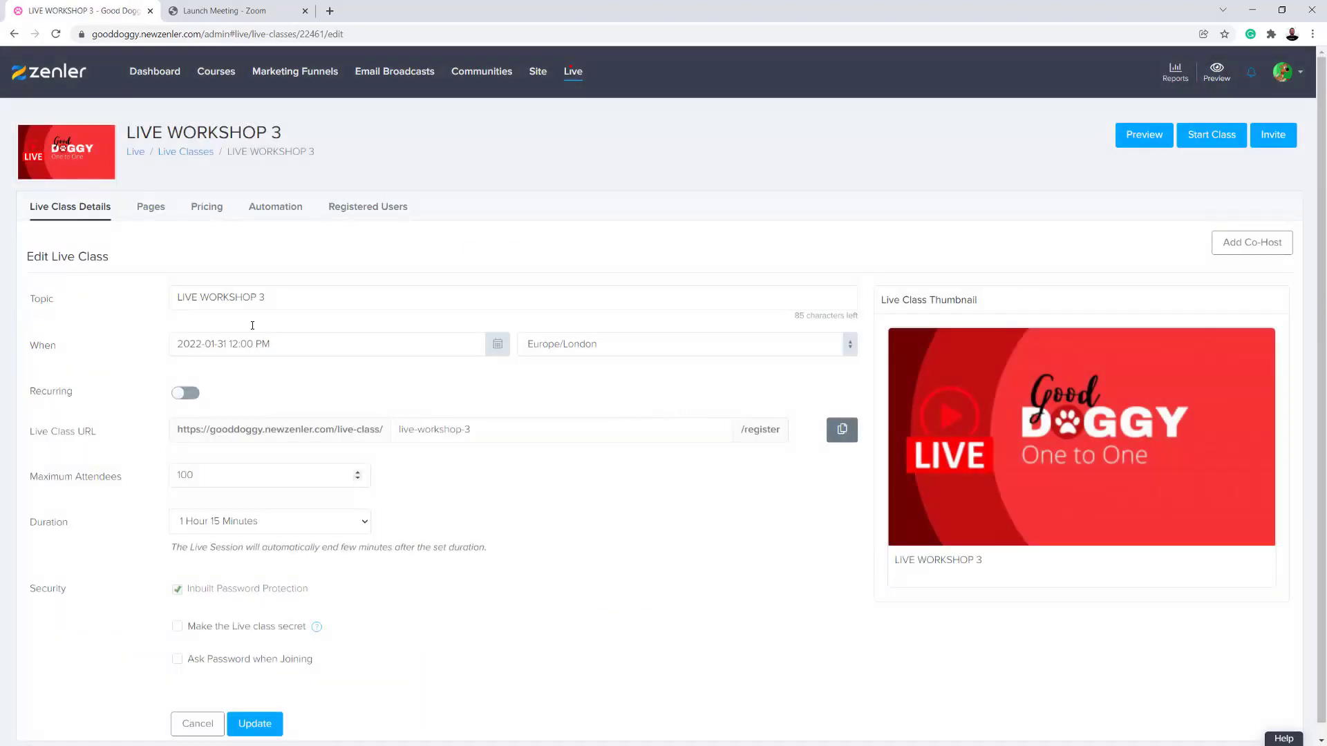
click(207, 208)
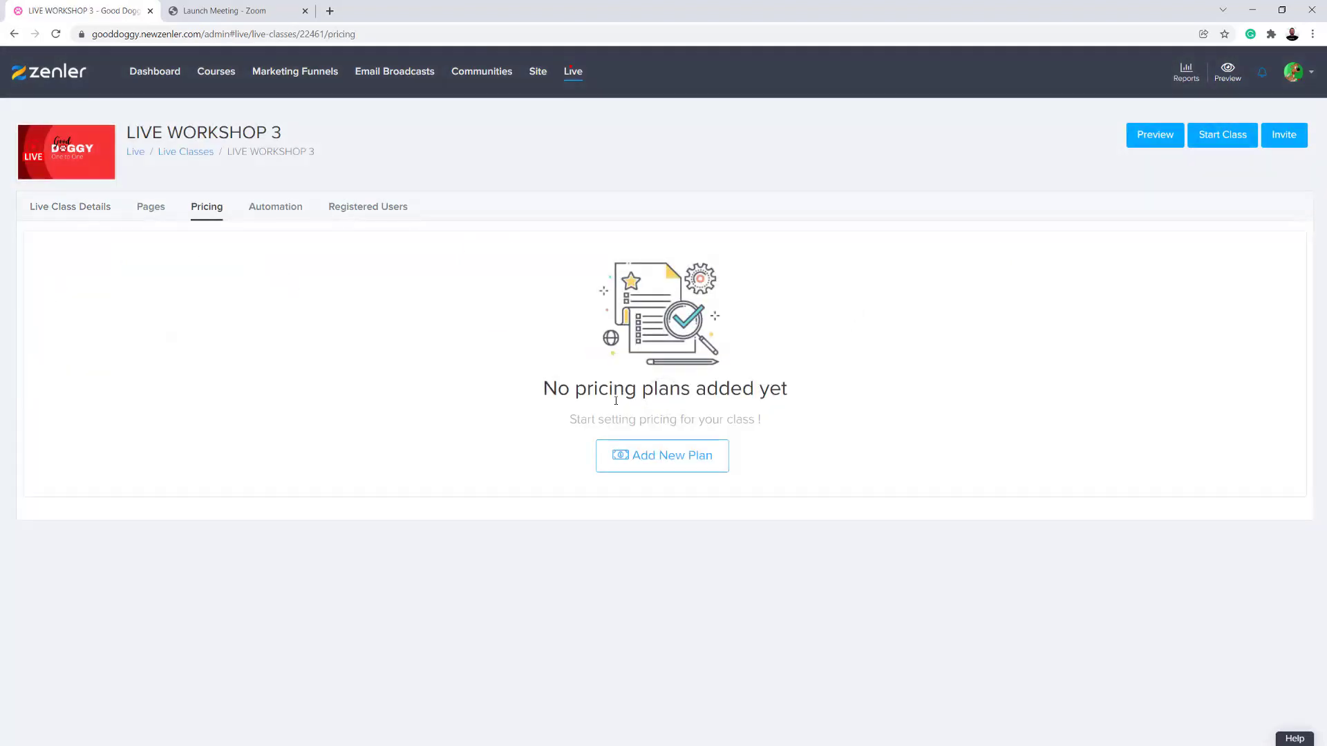
click(650, 450)
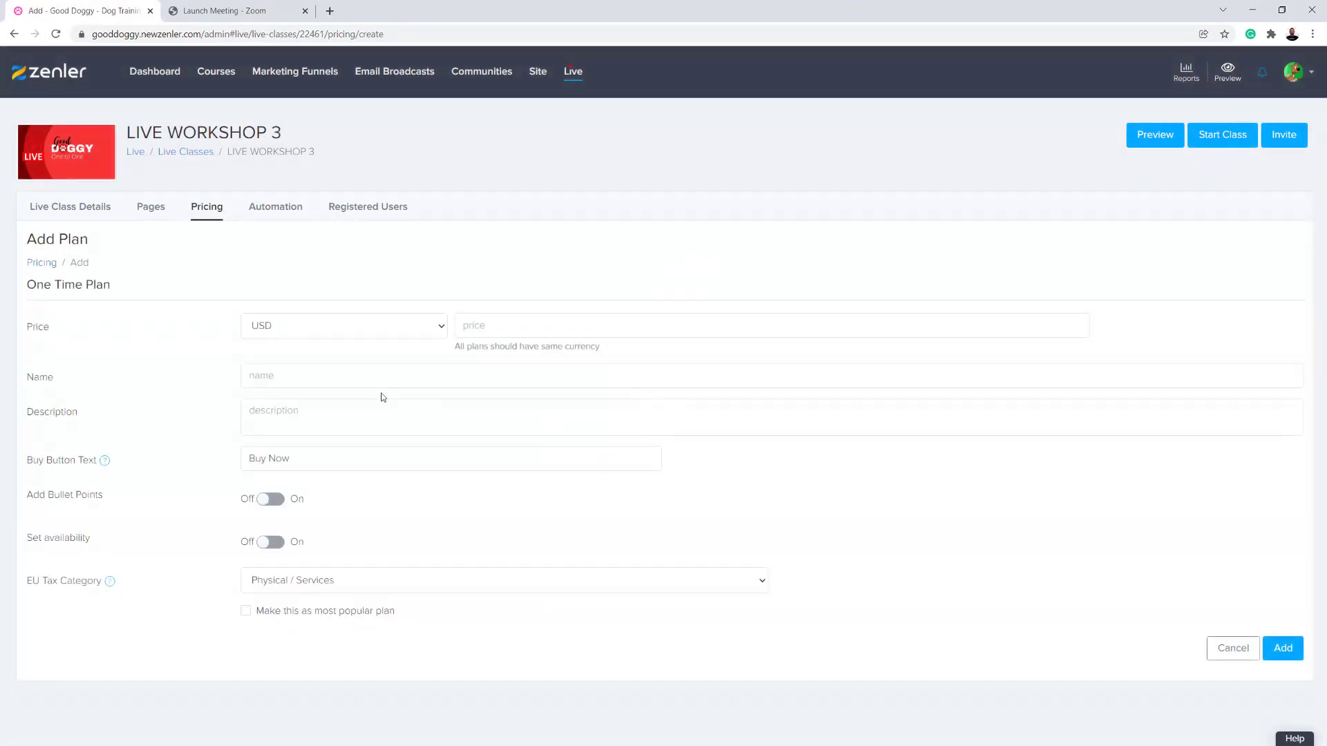
- Set the plan's price to 25 GBP and name it "JOIN THIS LIVE PAID"
click(421, 329)
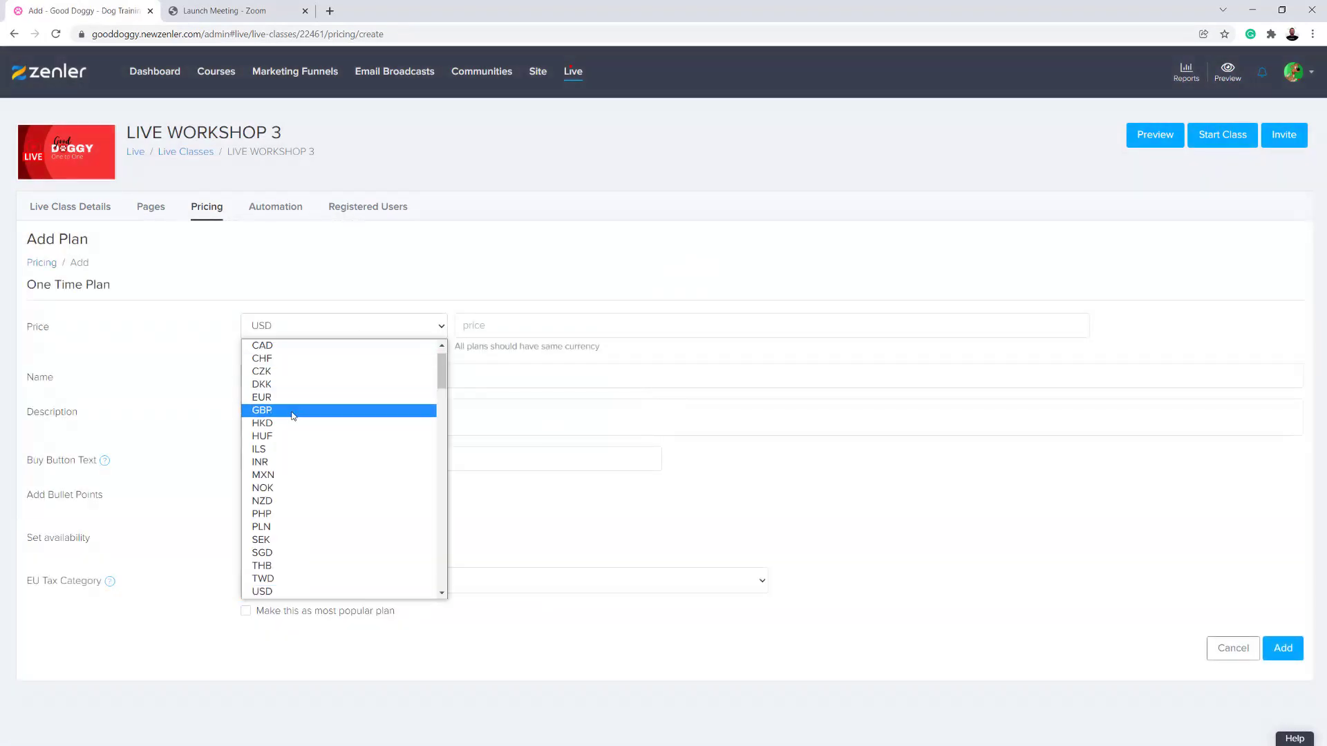
click(262, 410)
click(499, 327)
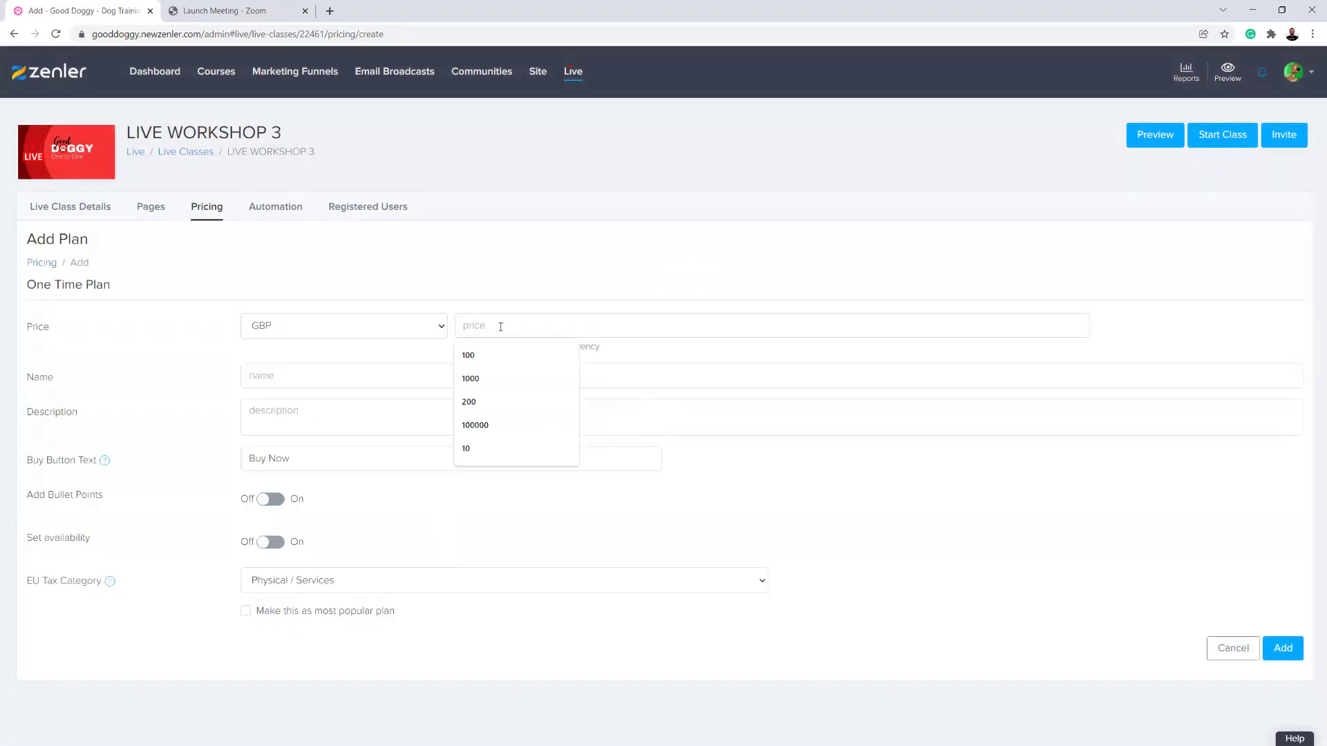
text(25)
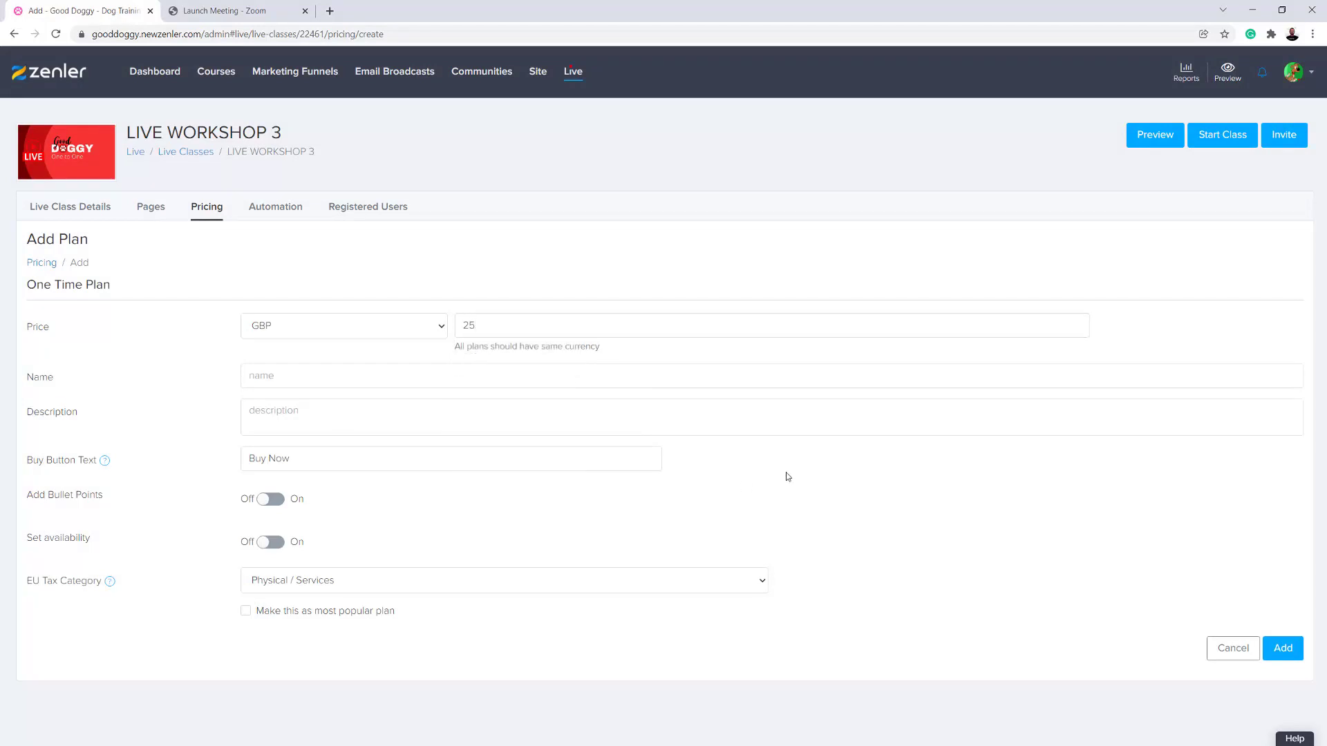
click(273, 374)
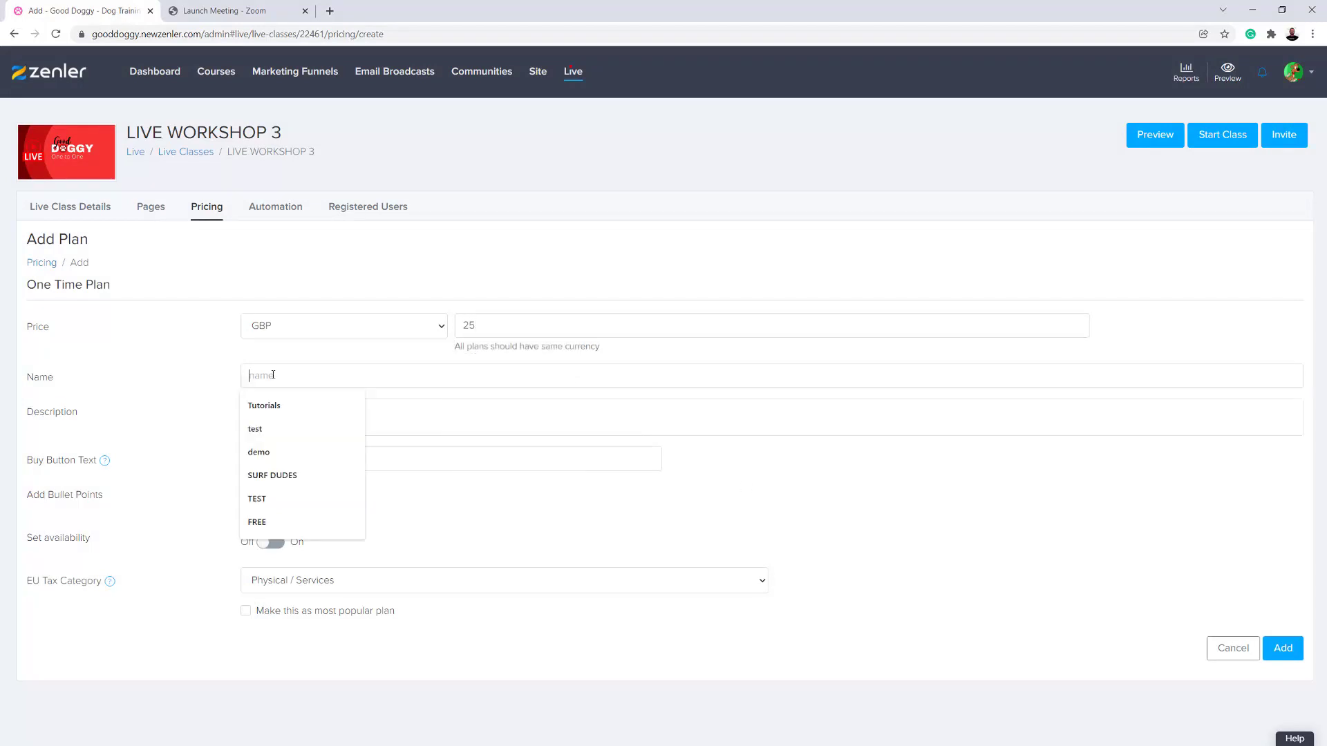
text(JOINTHIS LIVE PAID)
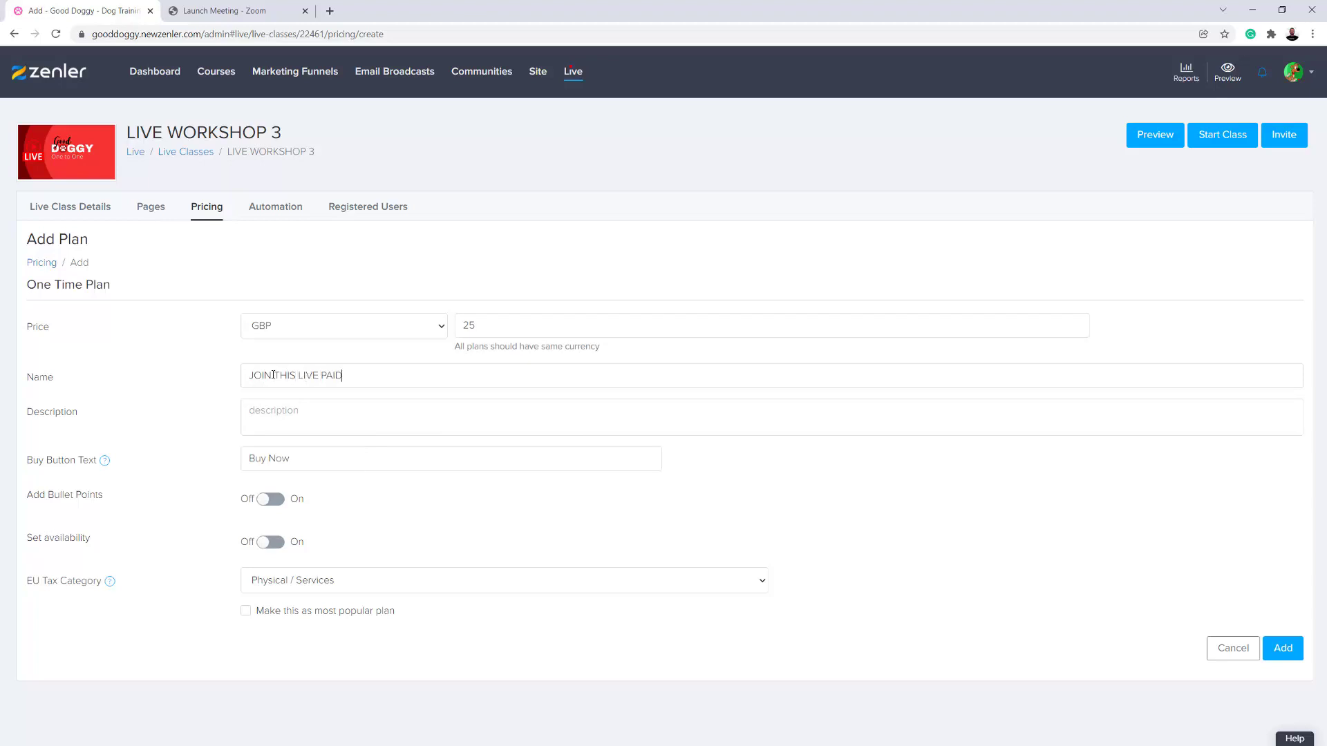
drag(343, 375, 231, 379)
click(467, 498)
- Decline updating the profile country, set the EU tax category to Tax Exempt, and add the pricing plan
click(1280, 647)
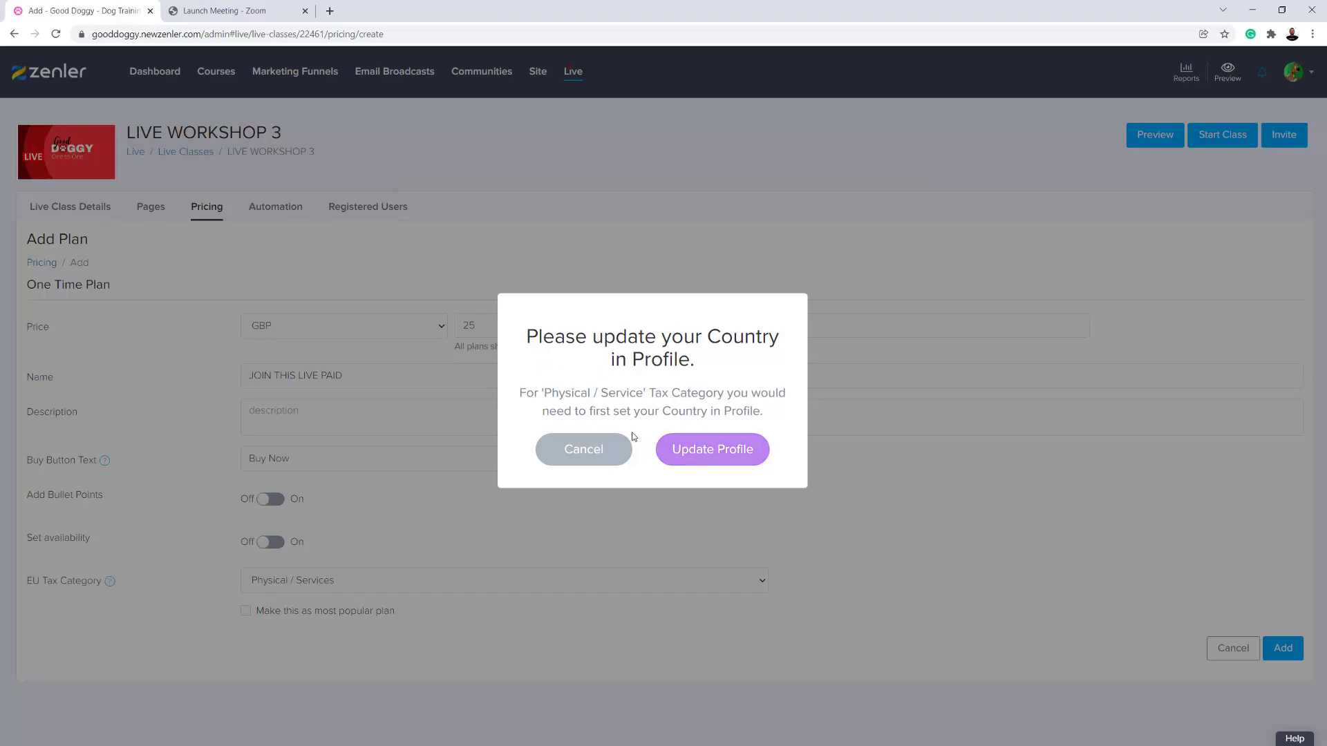
click(582, 452)
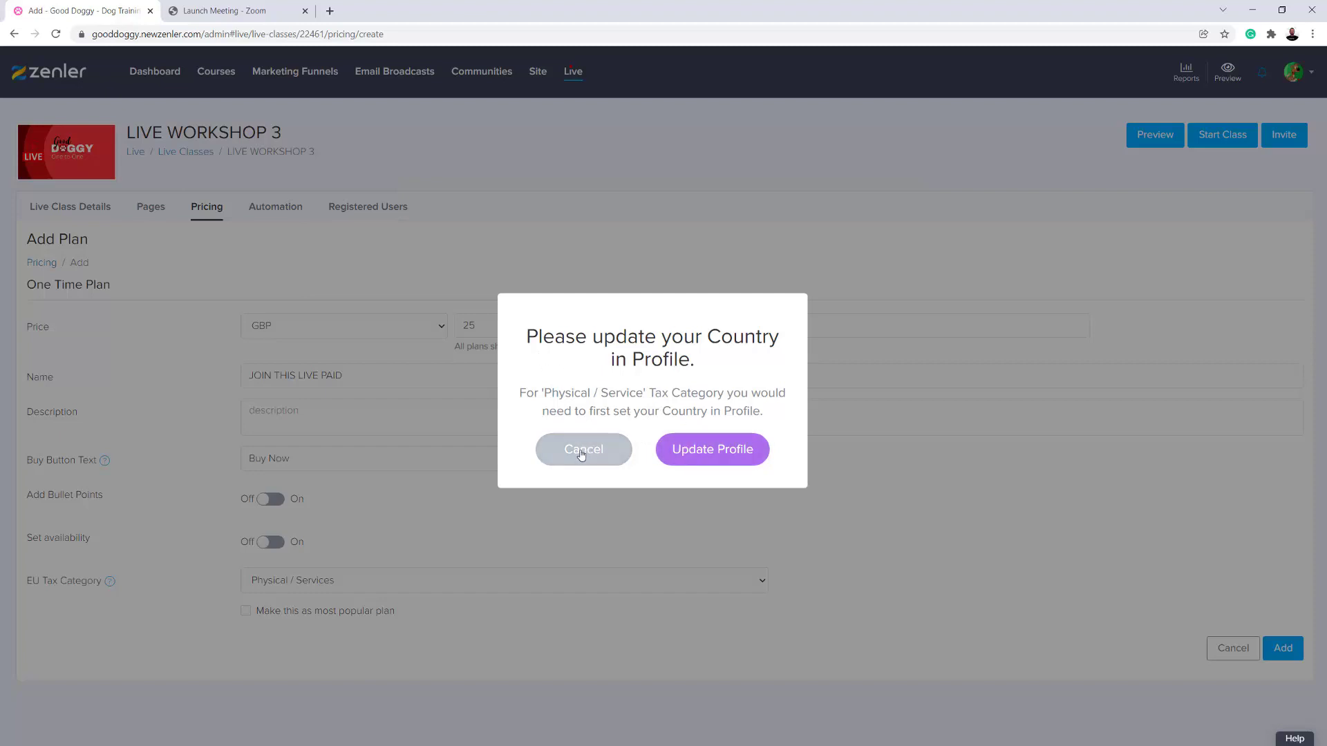
click(540, 580)
click(290, 625)
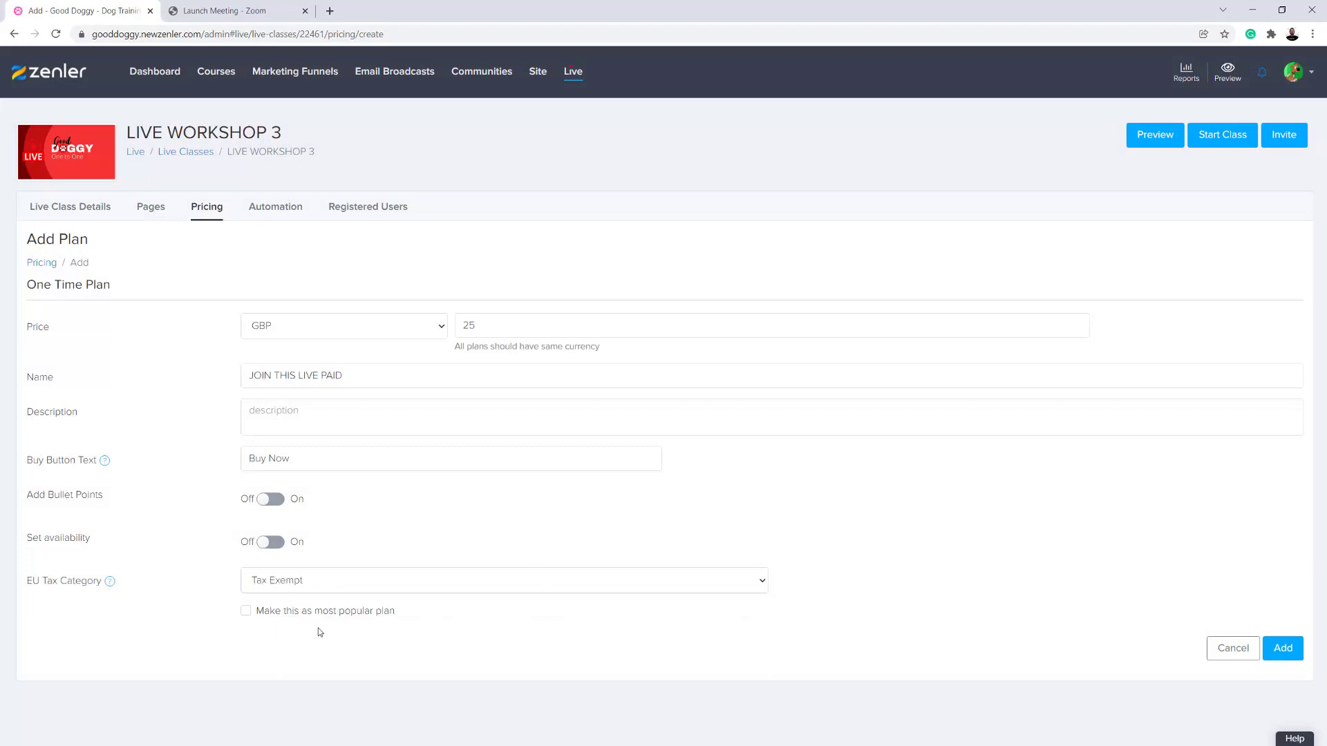
click(1283, 653)
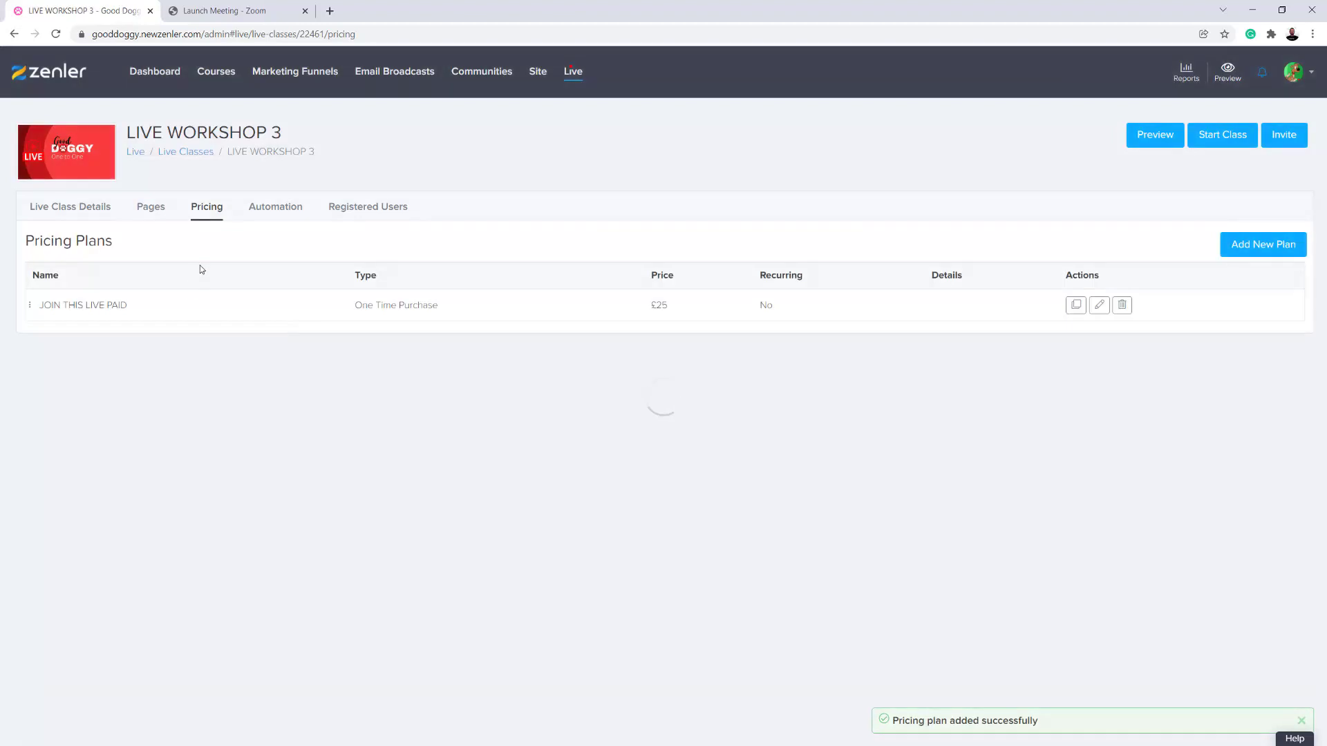
drag(670, 308, 649, 306)
click(470, 414)
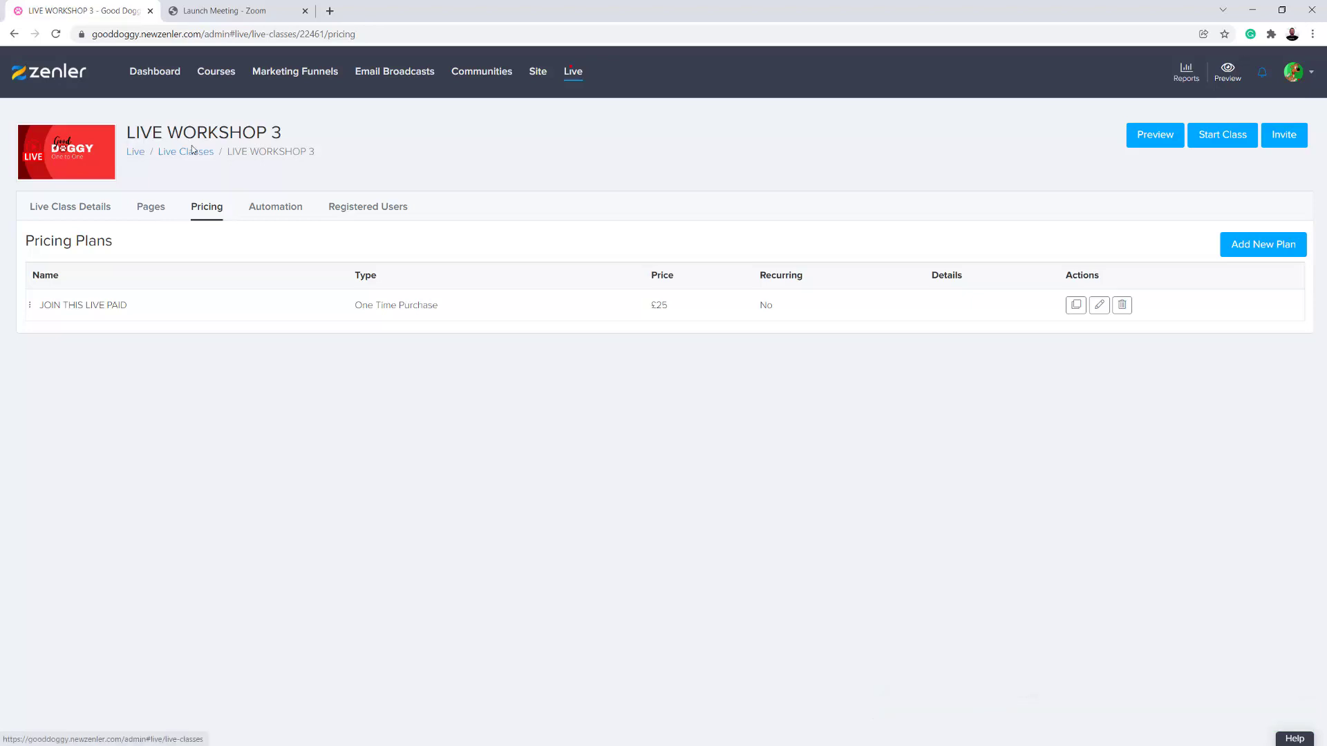
- View the Live Event 3 lesson in the 1-2-1 Live Session course curriculum and glance at the Zoom launch page
click(216, 75)
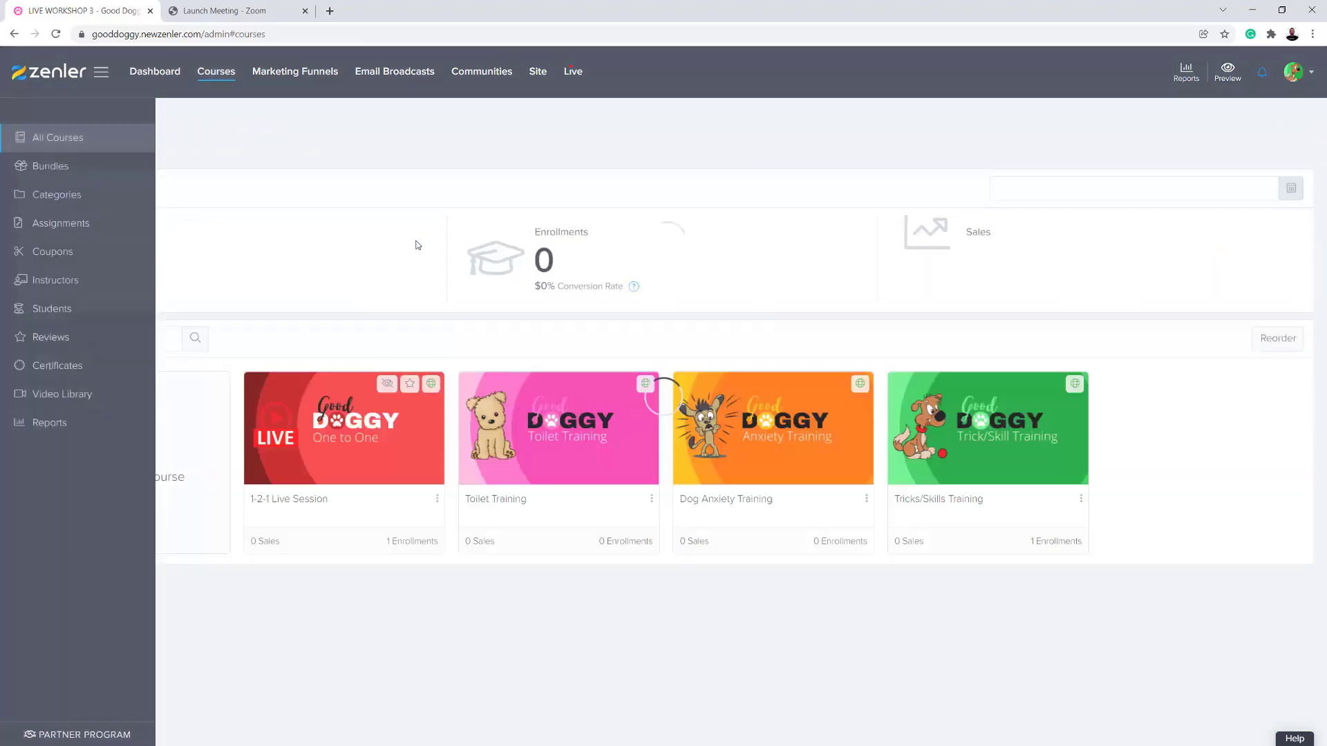
click(445, 430)
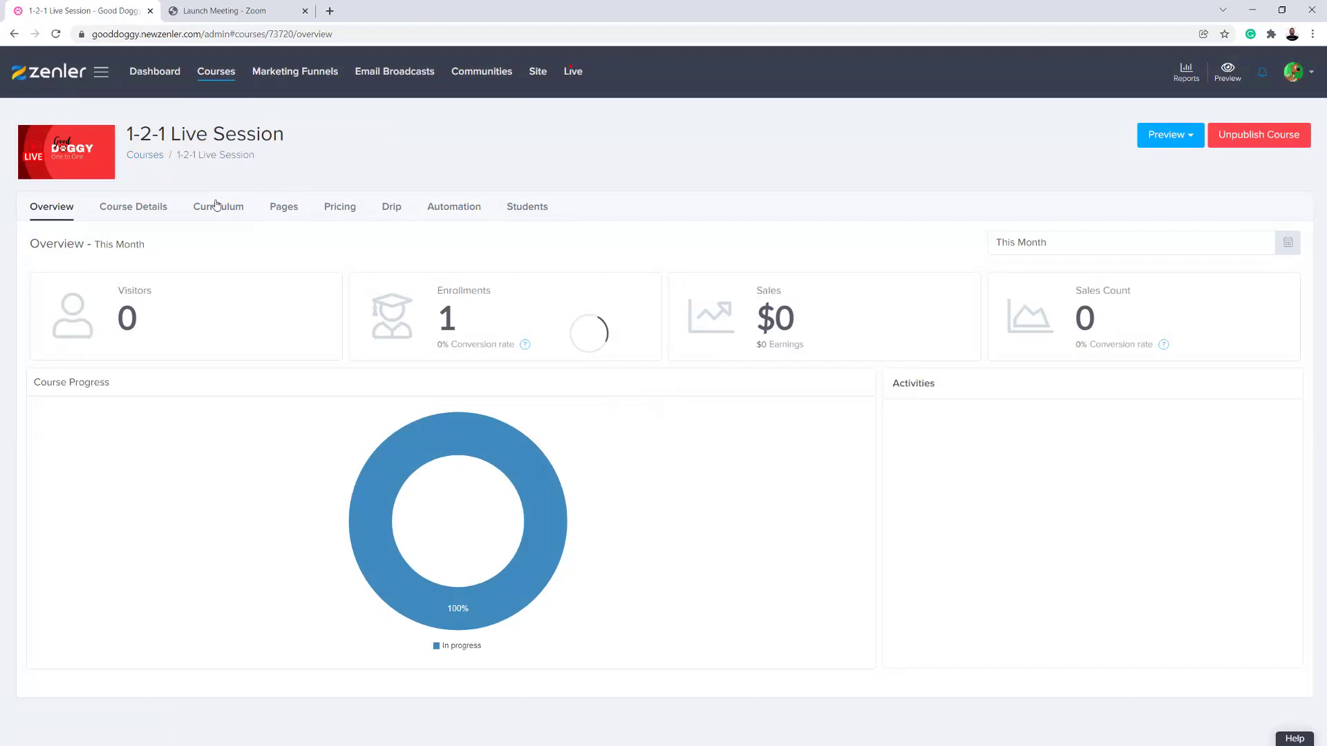
click(218, 206)
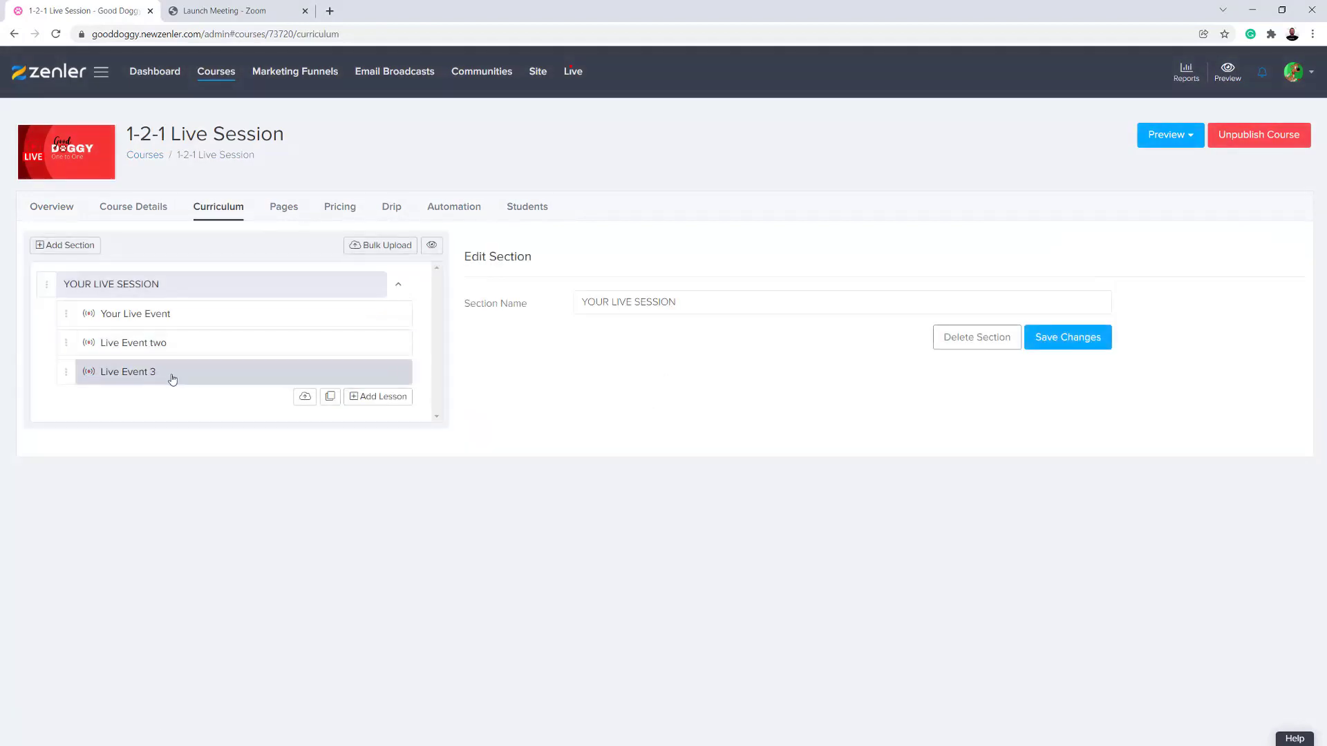
click(171, 376)
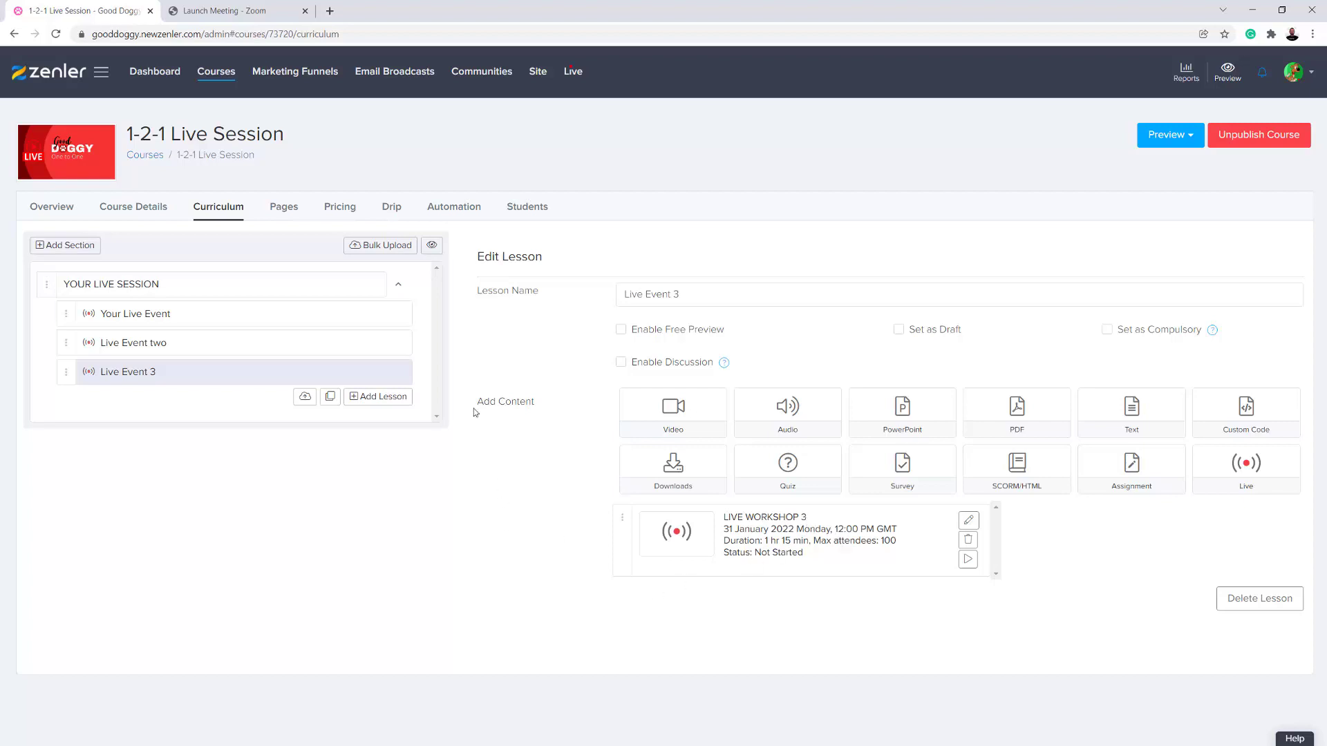
click(247, 10)
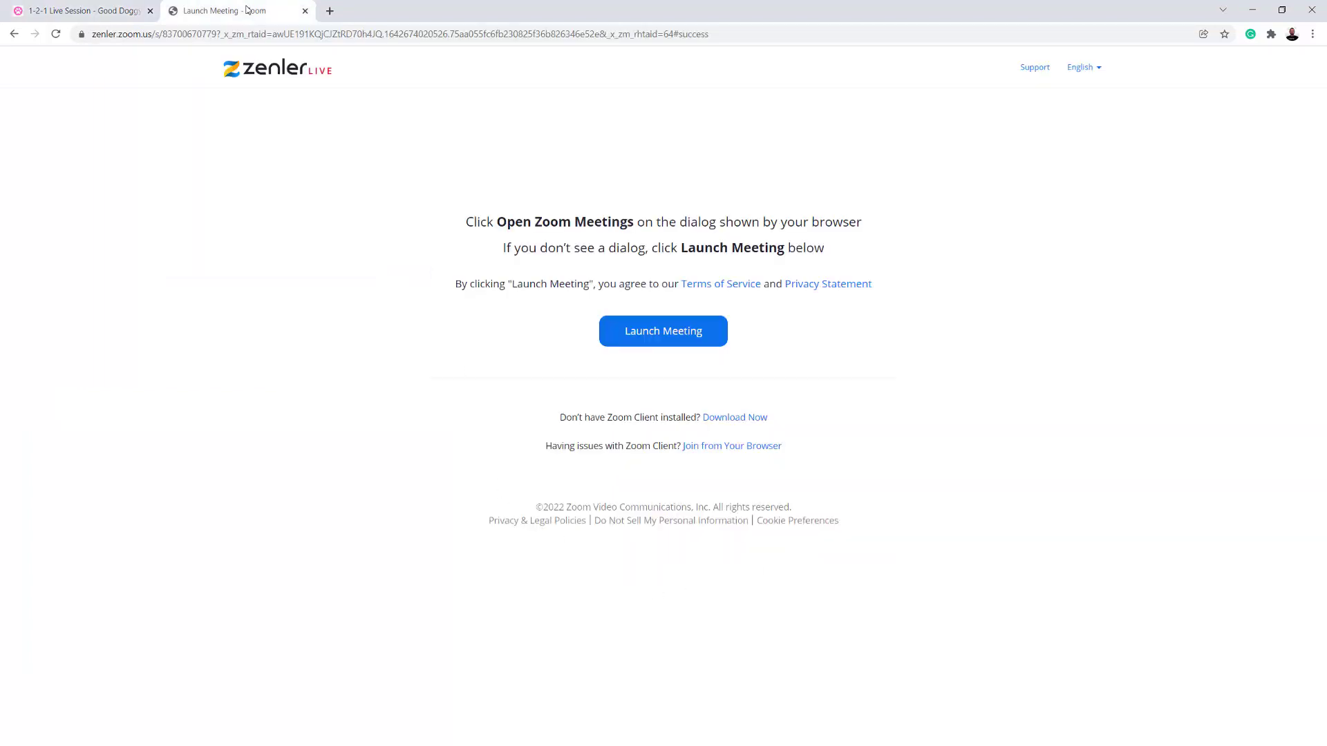
click(87, 12)
- Review the LIVE WORKSHOP 3 live class pages, from the register and checkout pages through to the replay page
click(573, 72)
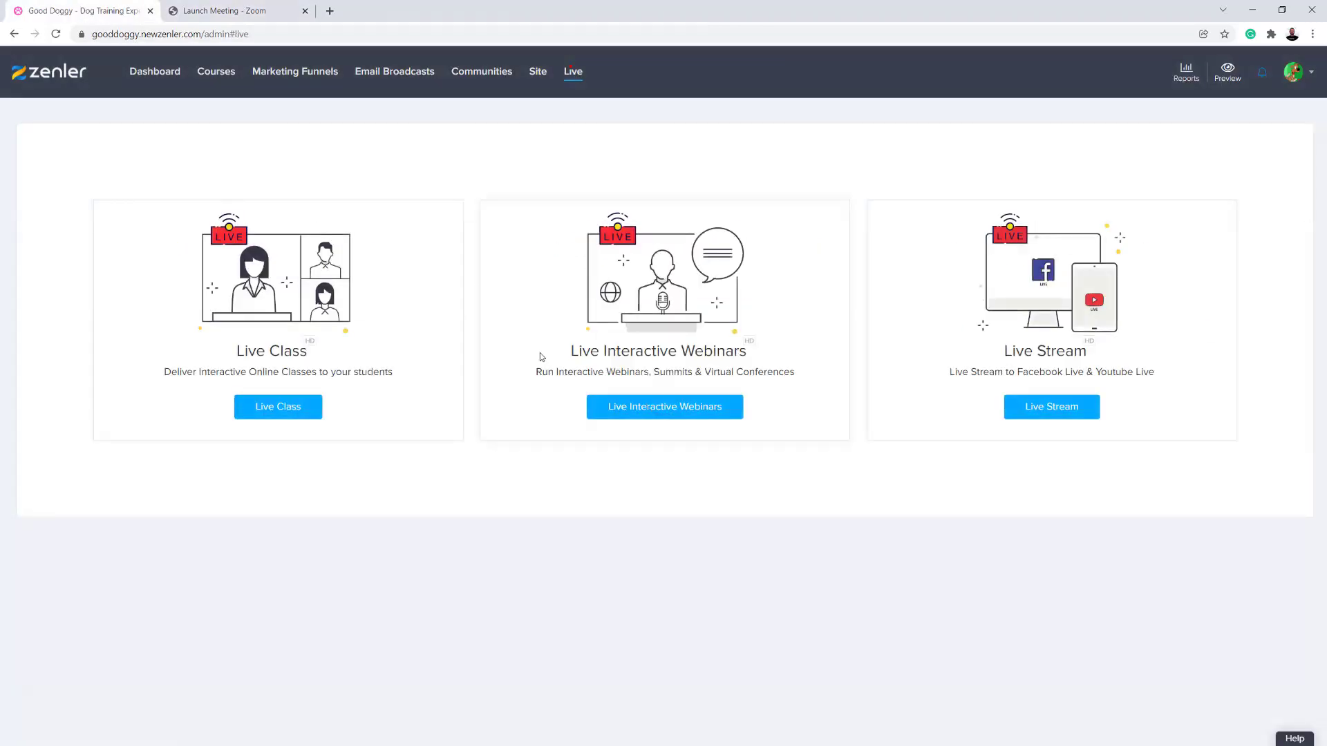
click(278, 407)
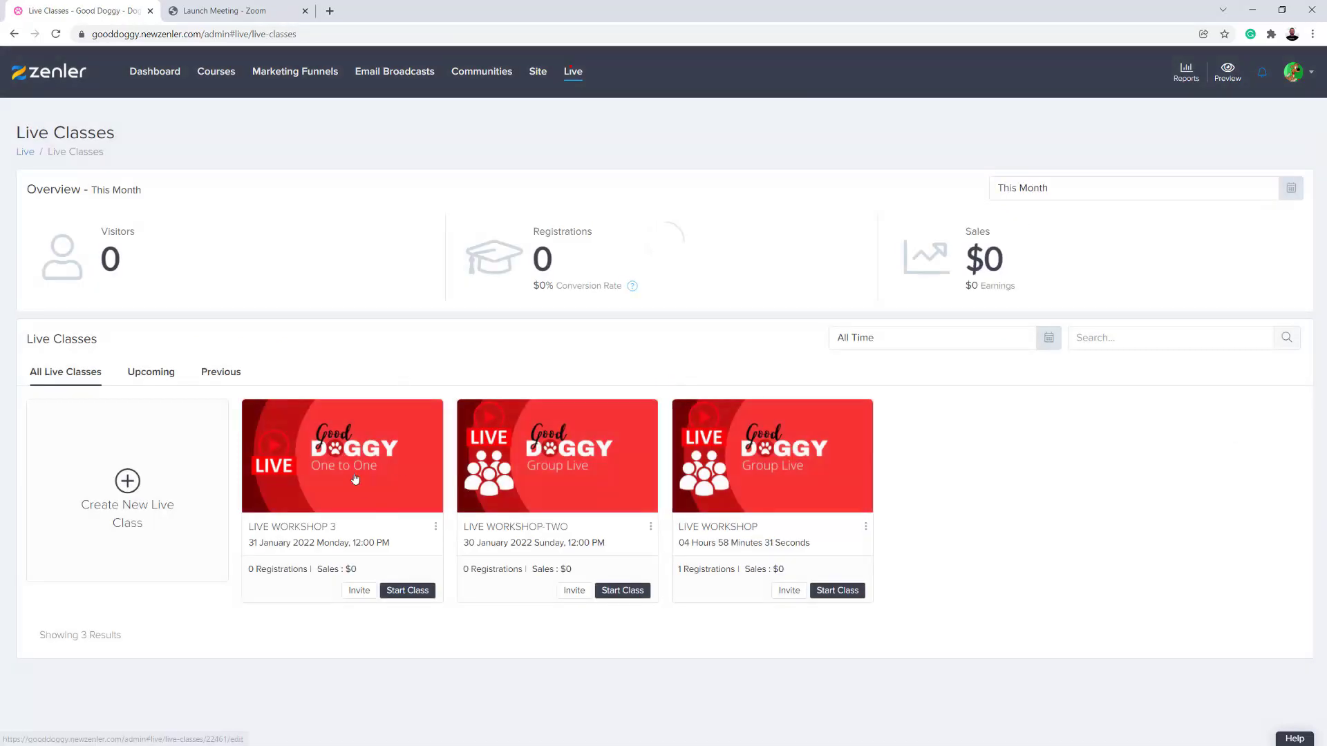
click(349, 478)
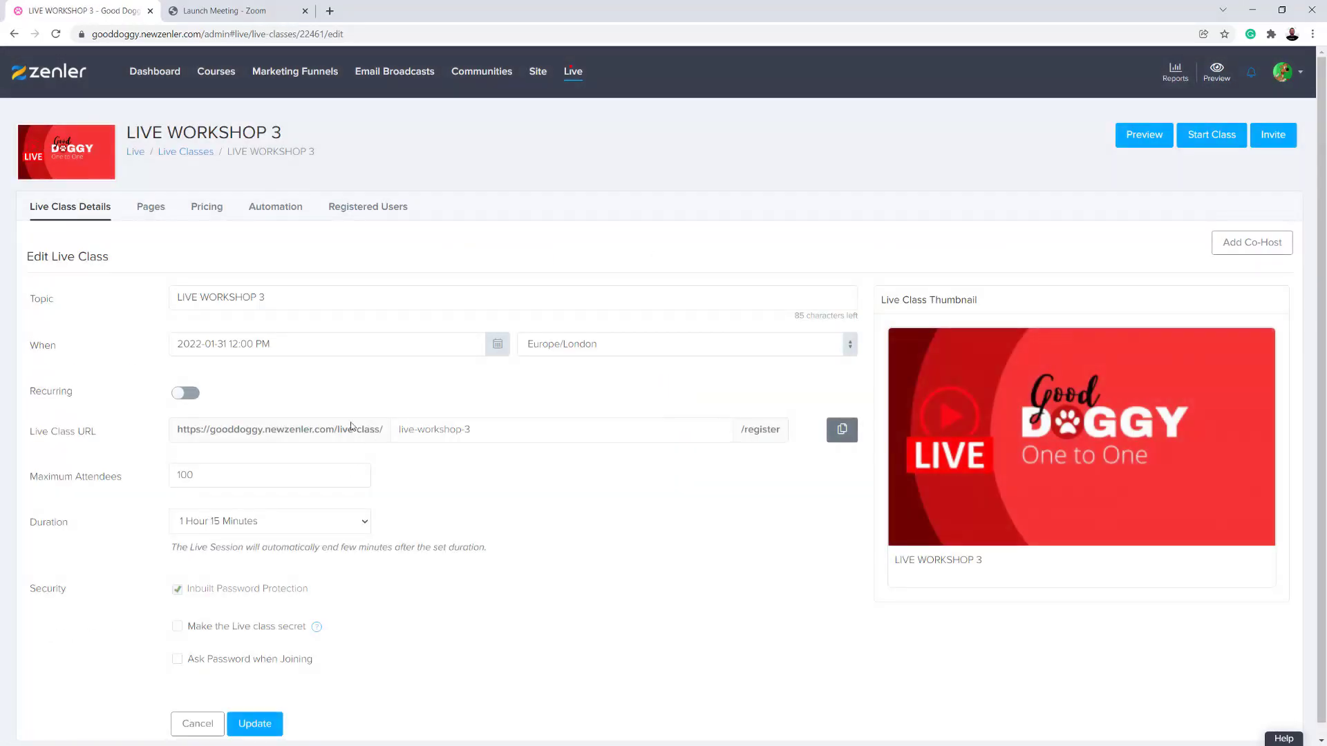
click(150, 211)
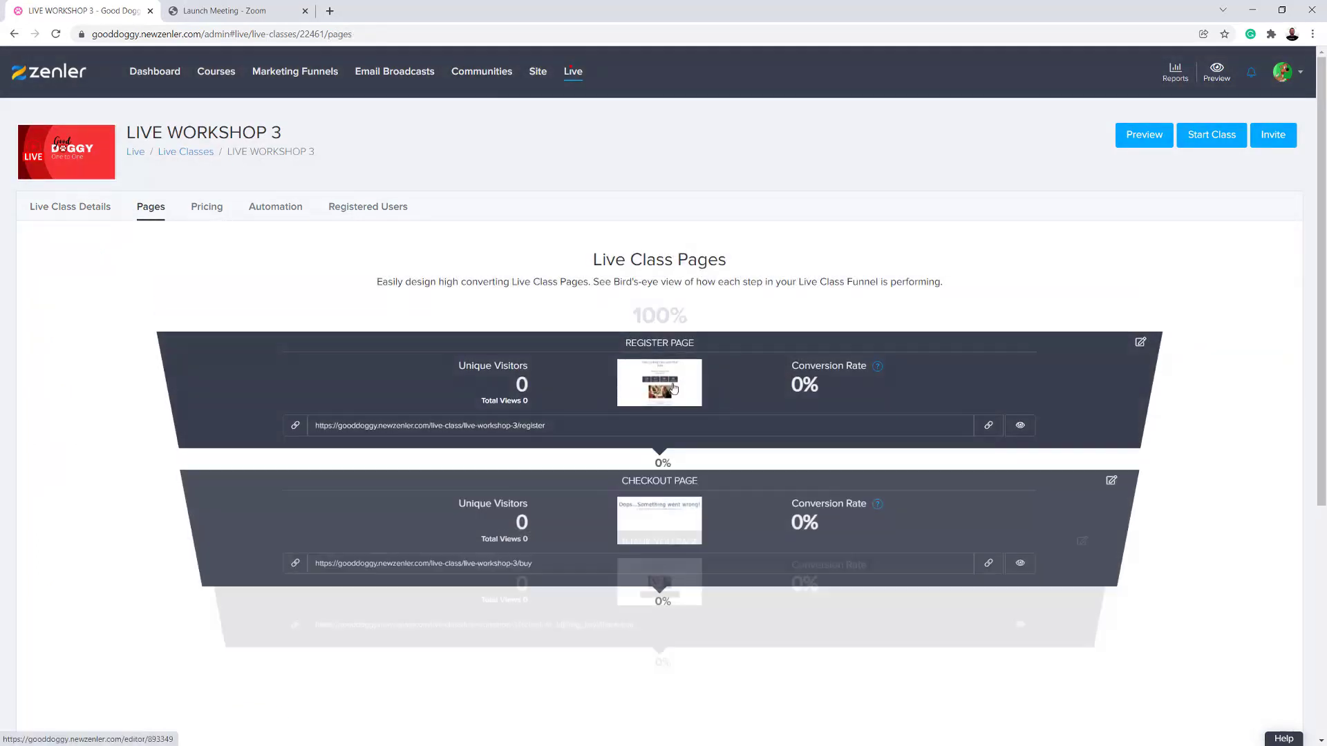
scroll(665, 359, down, 5)
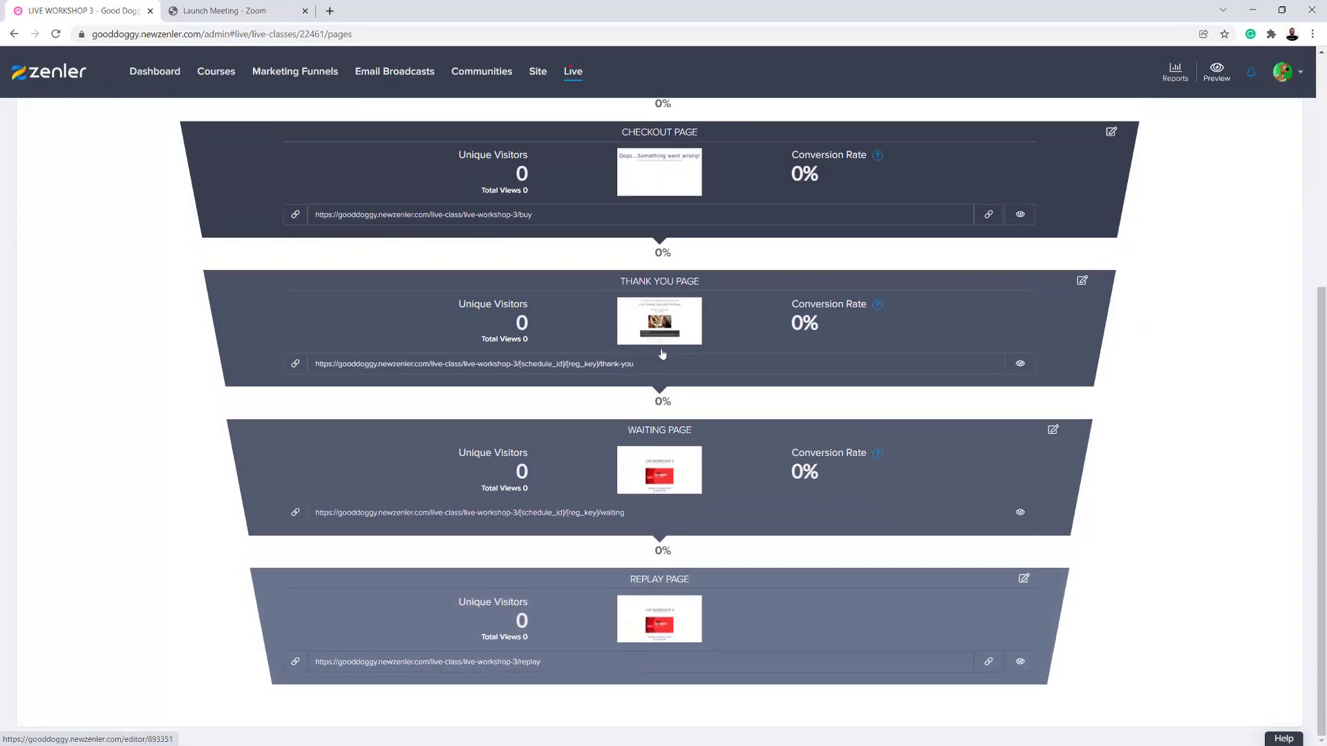
scroll(662, 354, up, 5)
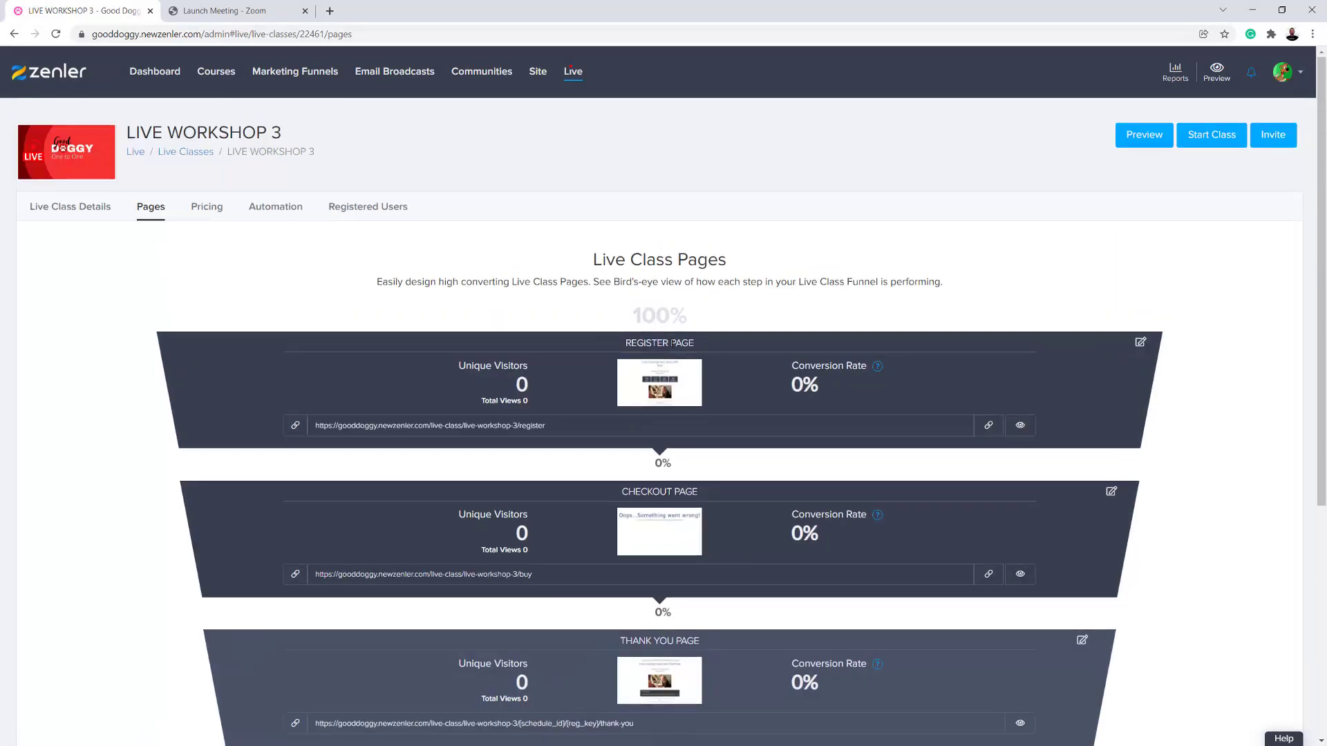
scroll(717, 395, down, 5)
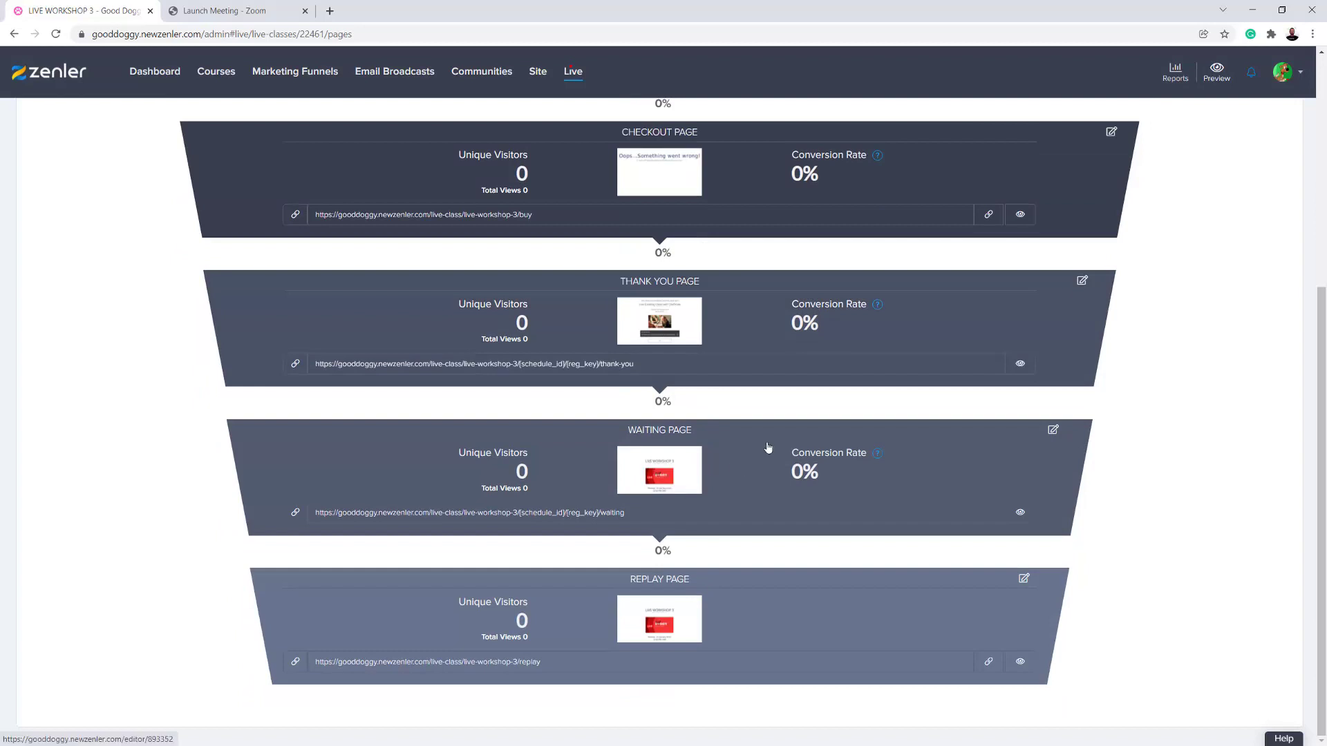
scroll(767, 450, up, 5)
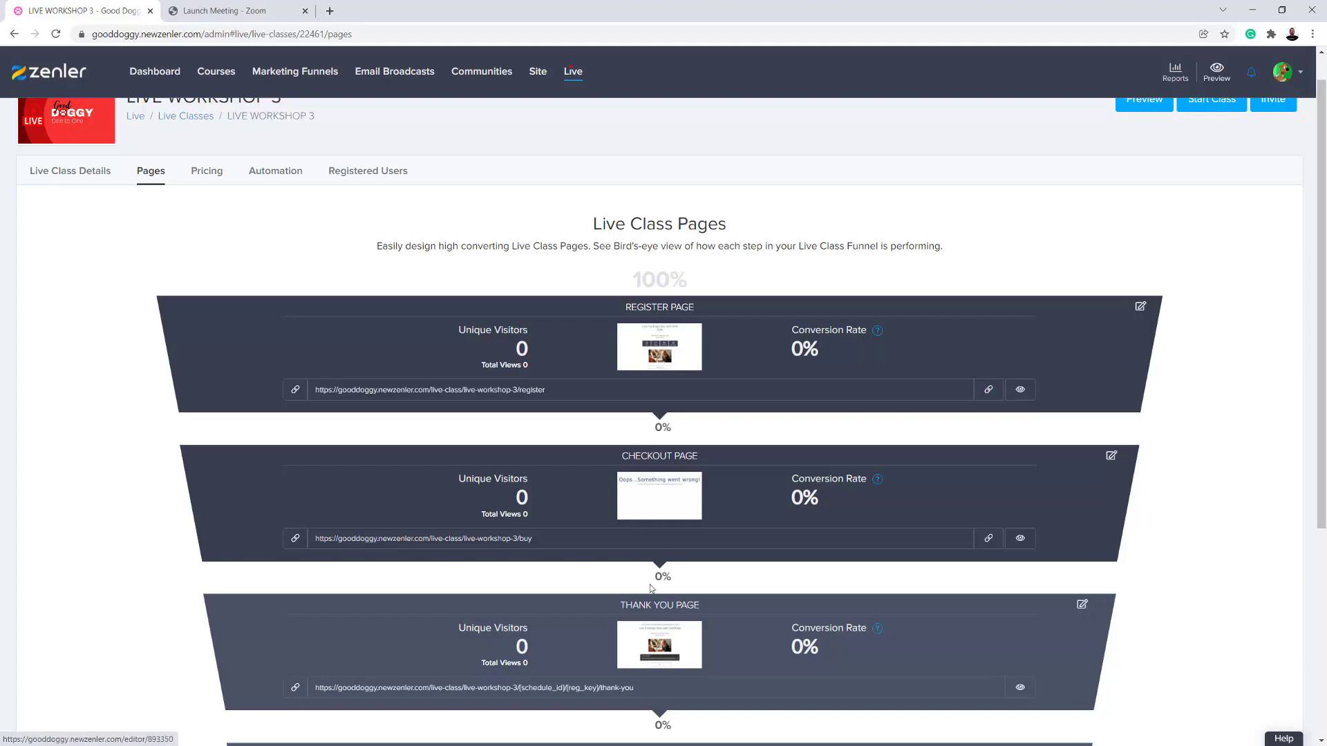
scroll(655, 624, down, 5)
scroll(767, 580, up, 5)
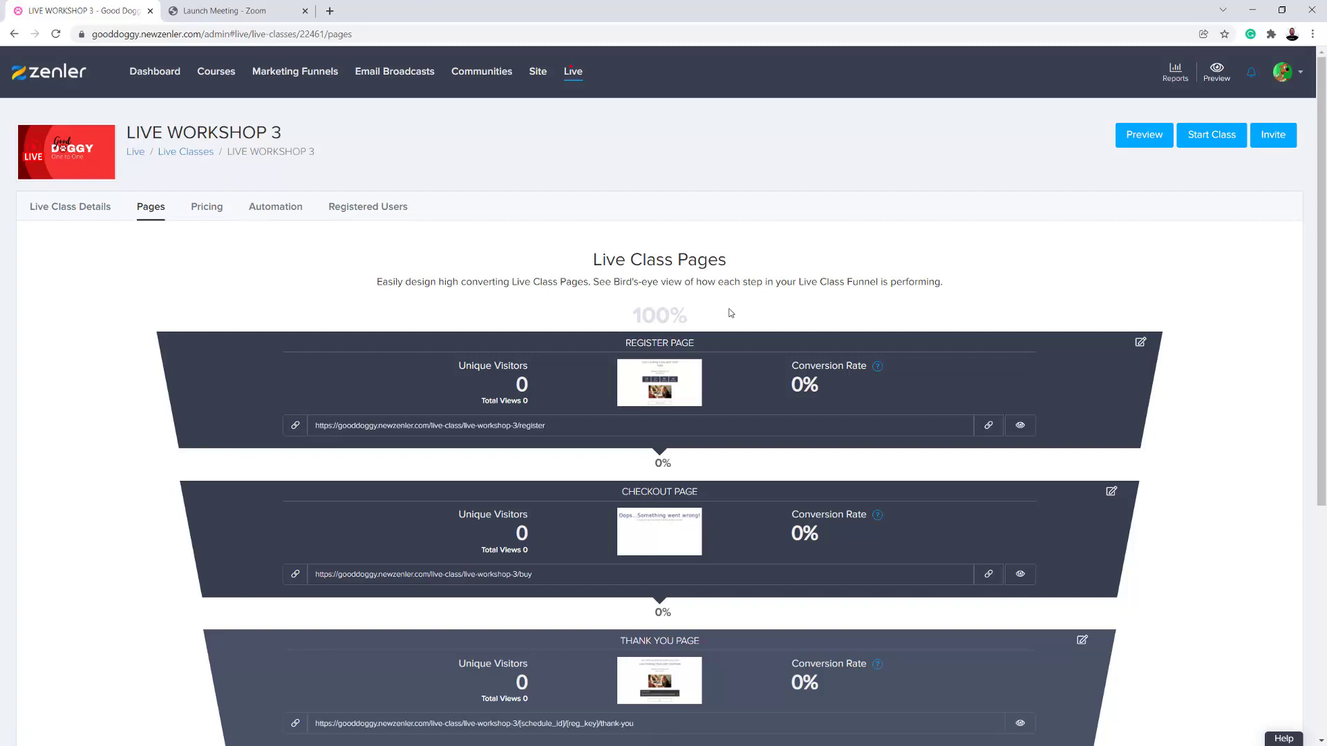
- Copy the LIVE WORKSHOP 3 register page URL and open it in a new incognito window
click(988, 424)
click(1312, 34)
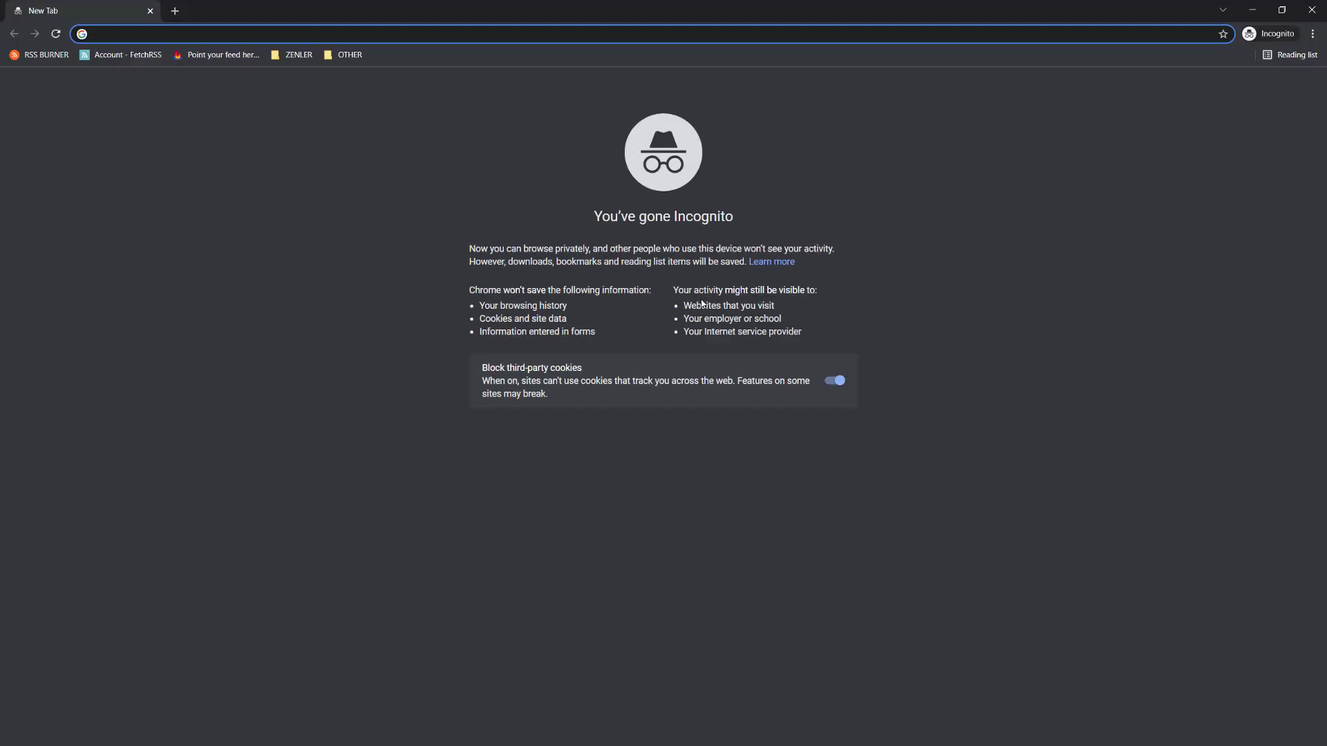
key(ctrl+v)
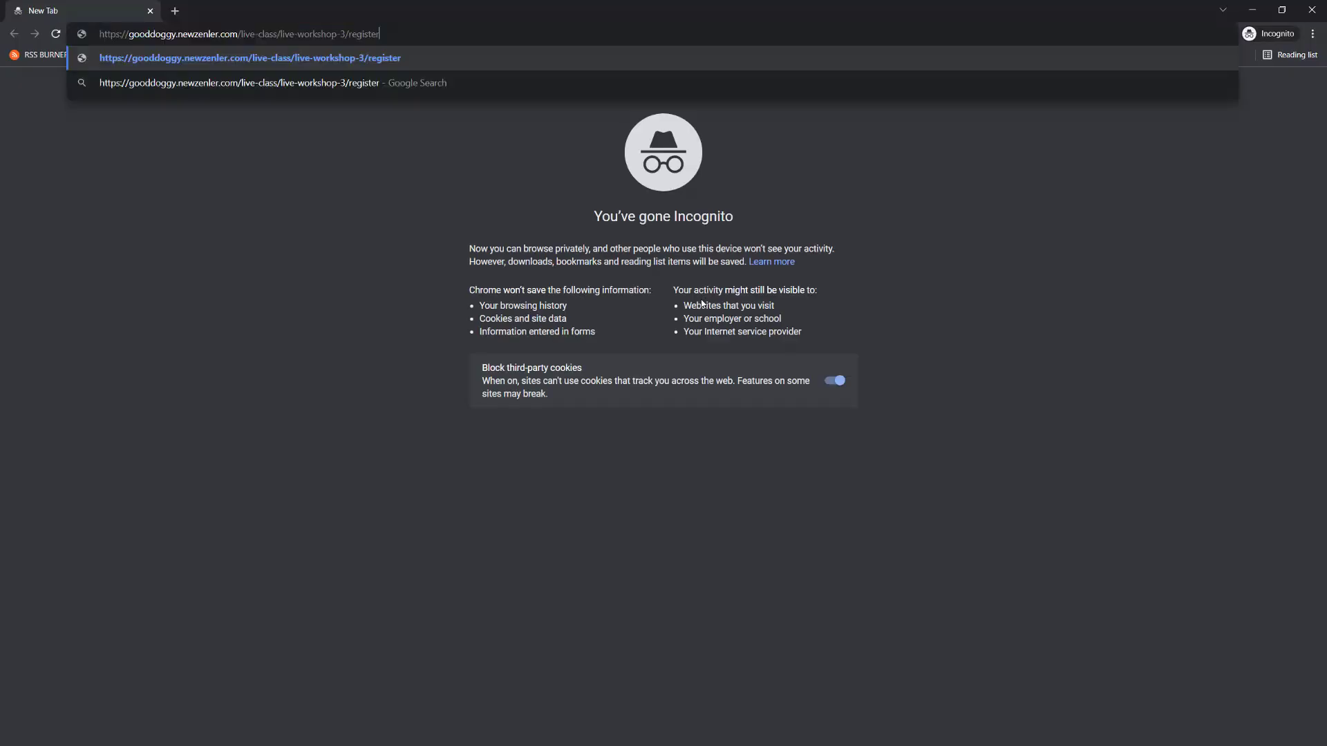
key(Return)
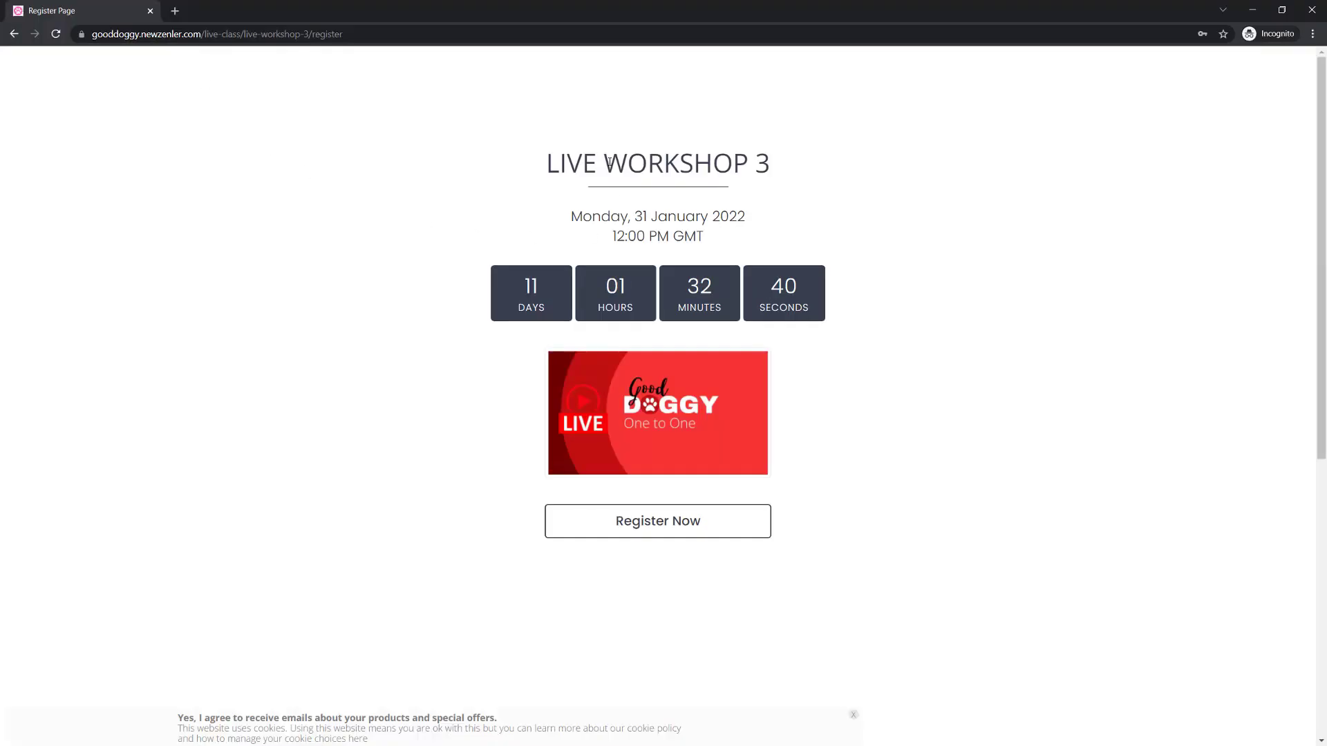
- Start registering for LIVE WORKSHOP 3 as a visitor and check the order total on the checkout page
drag(547, 163, 755, 163)
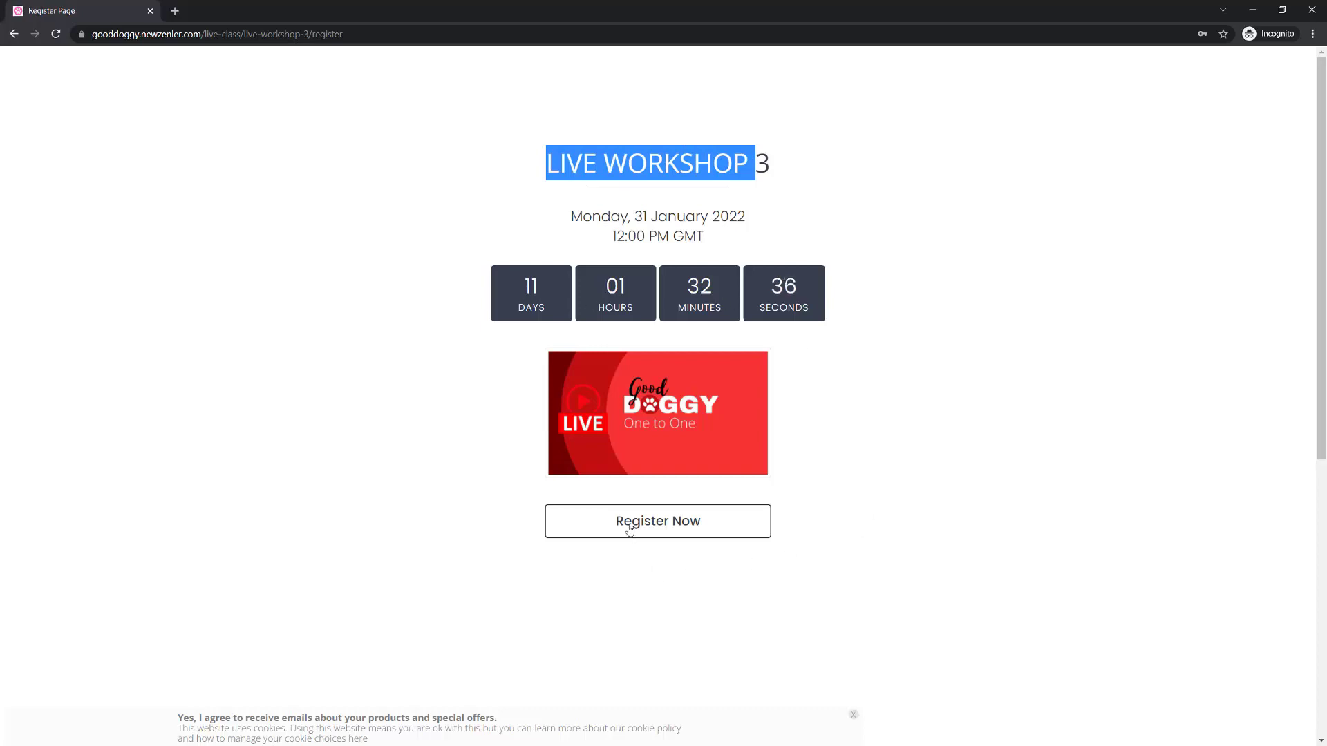
click(727, 531)
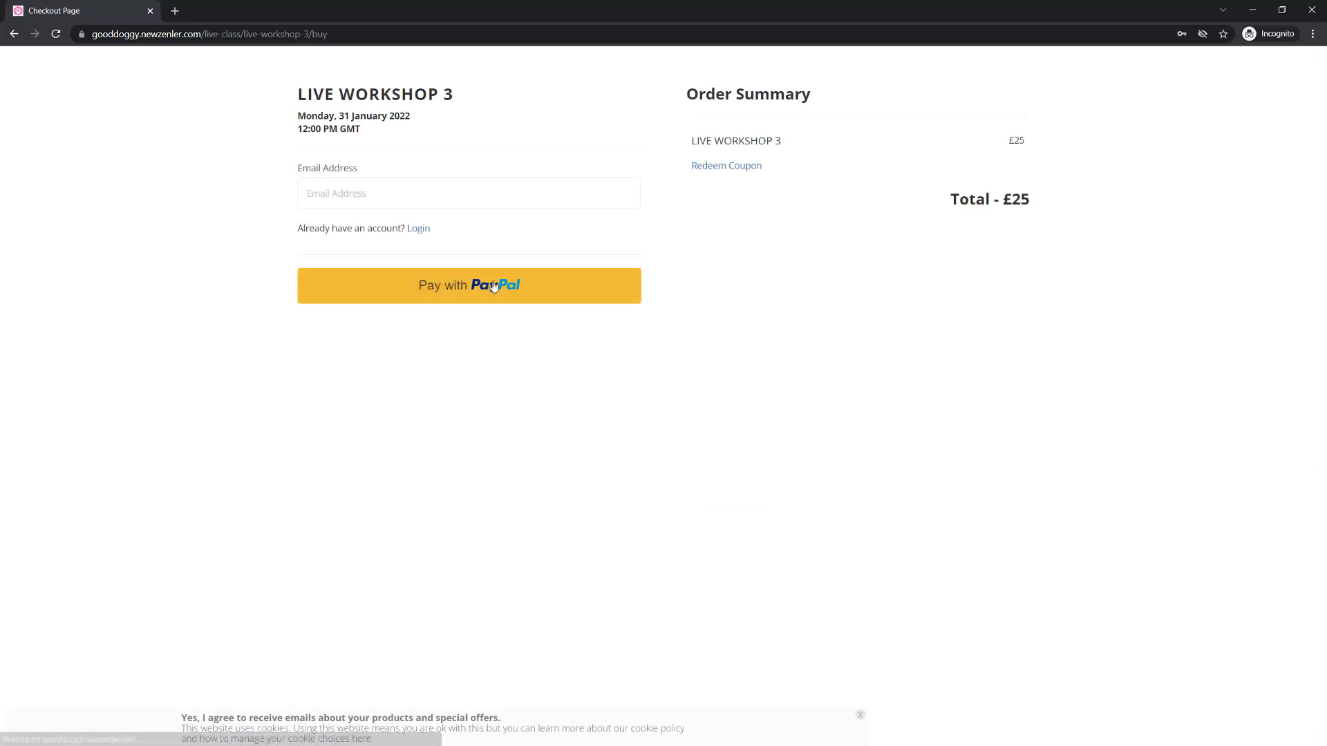
drag(1038, 198, 992, 201)
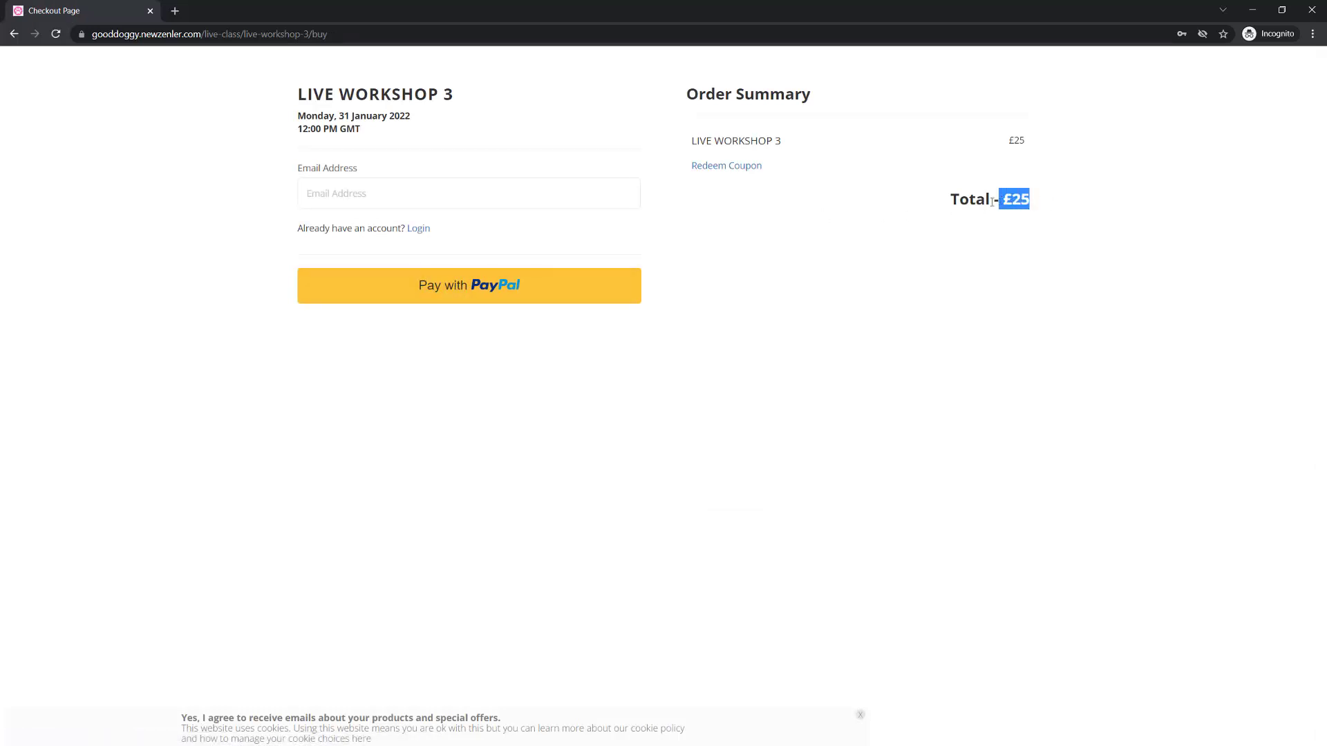
click(855, 304)
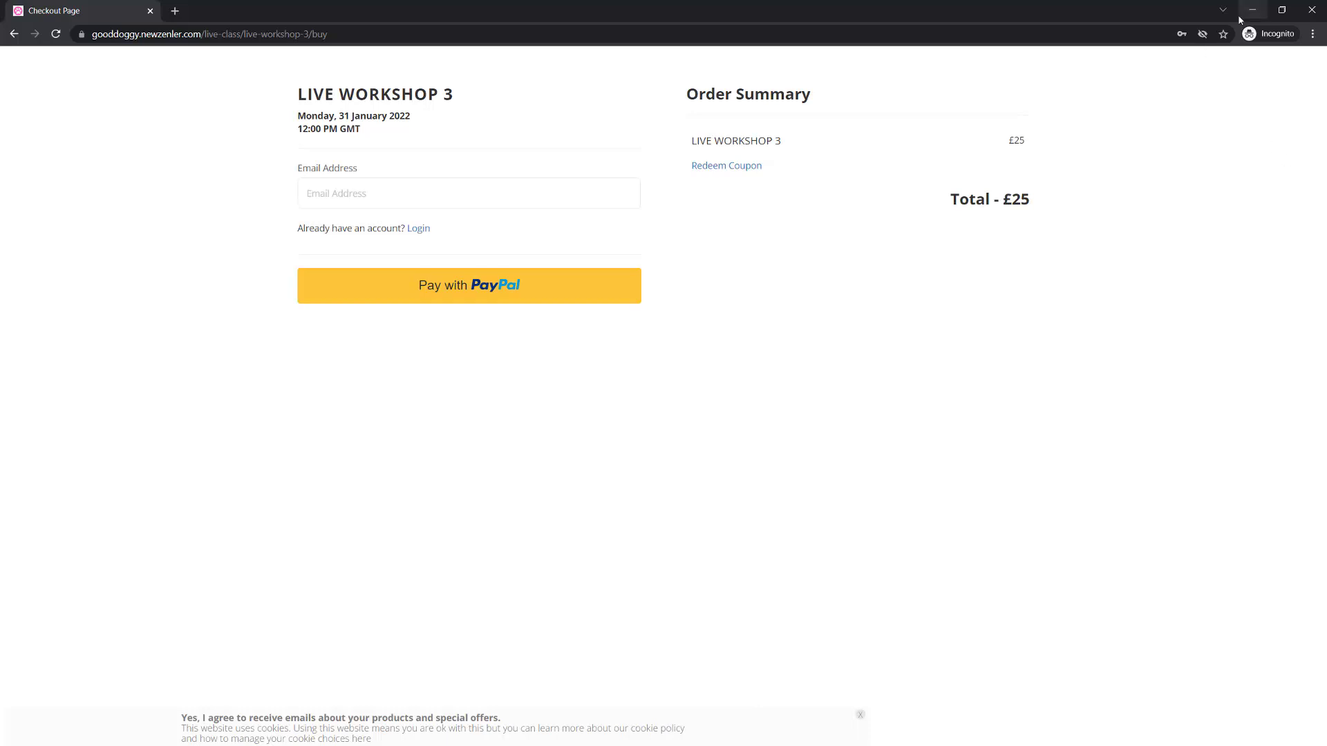
- Close the incognito checkout window and check the available options for LIVE WORKSHOP 3 in the live classes list
click(1310, 10)
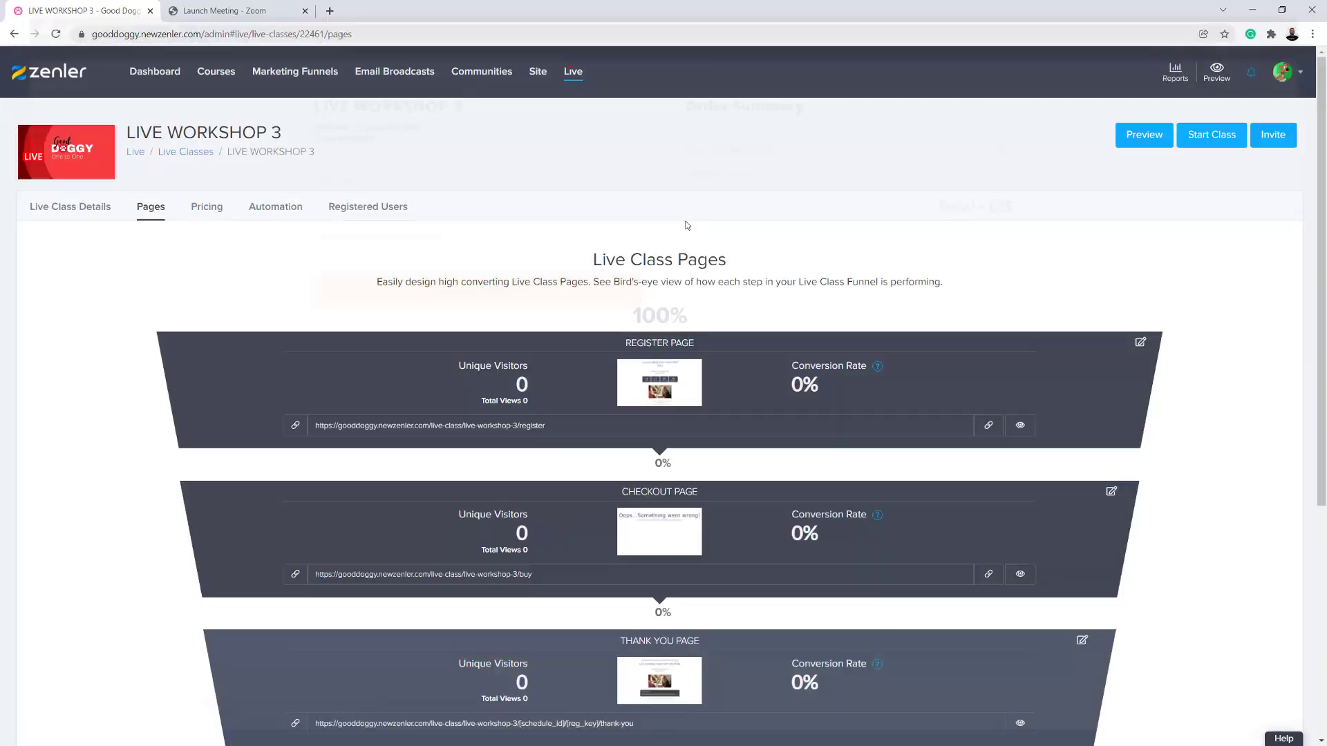
click(573, 71)
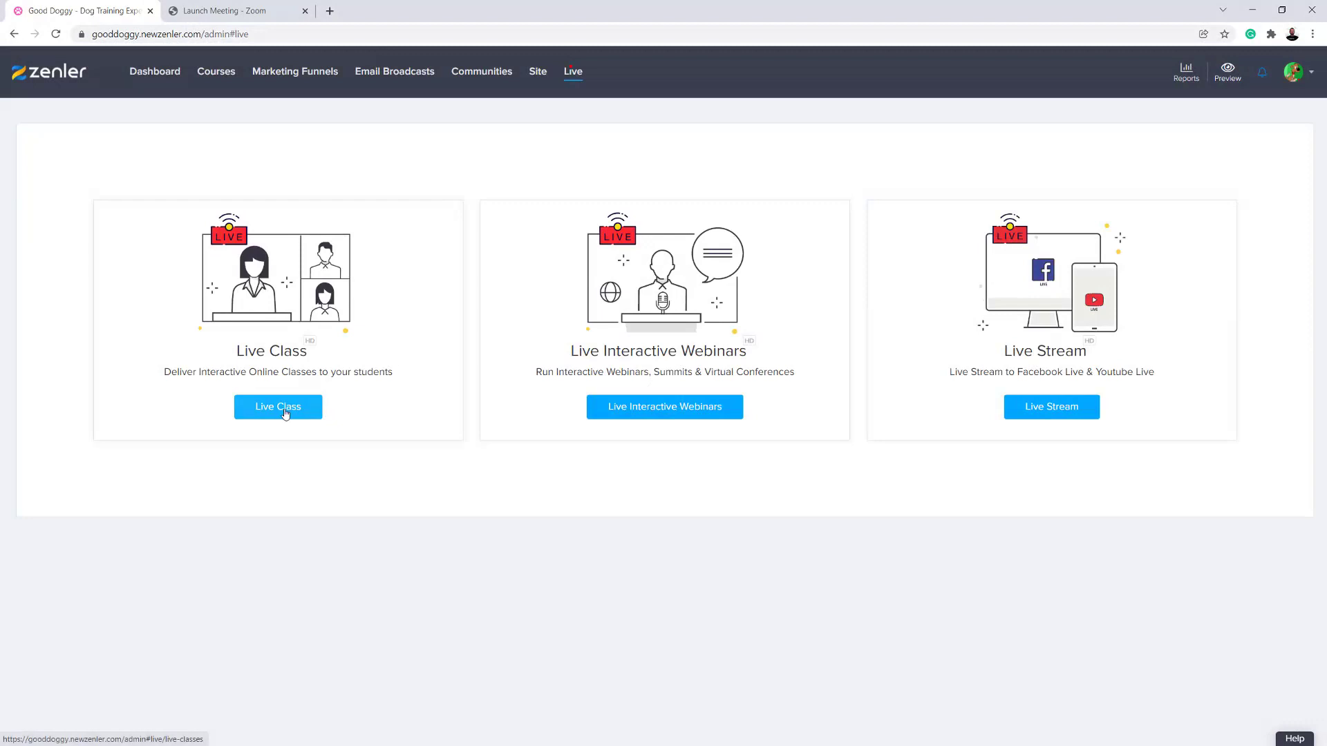
click(280, 407)
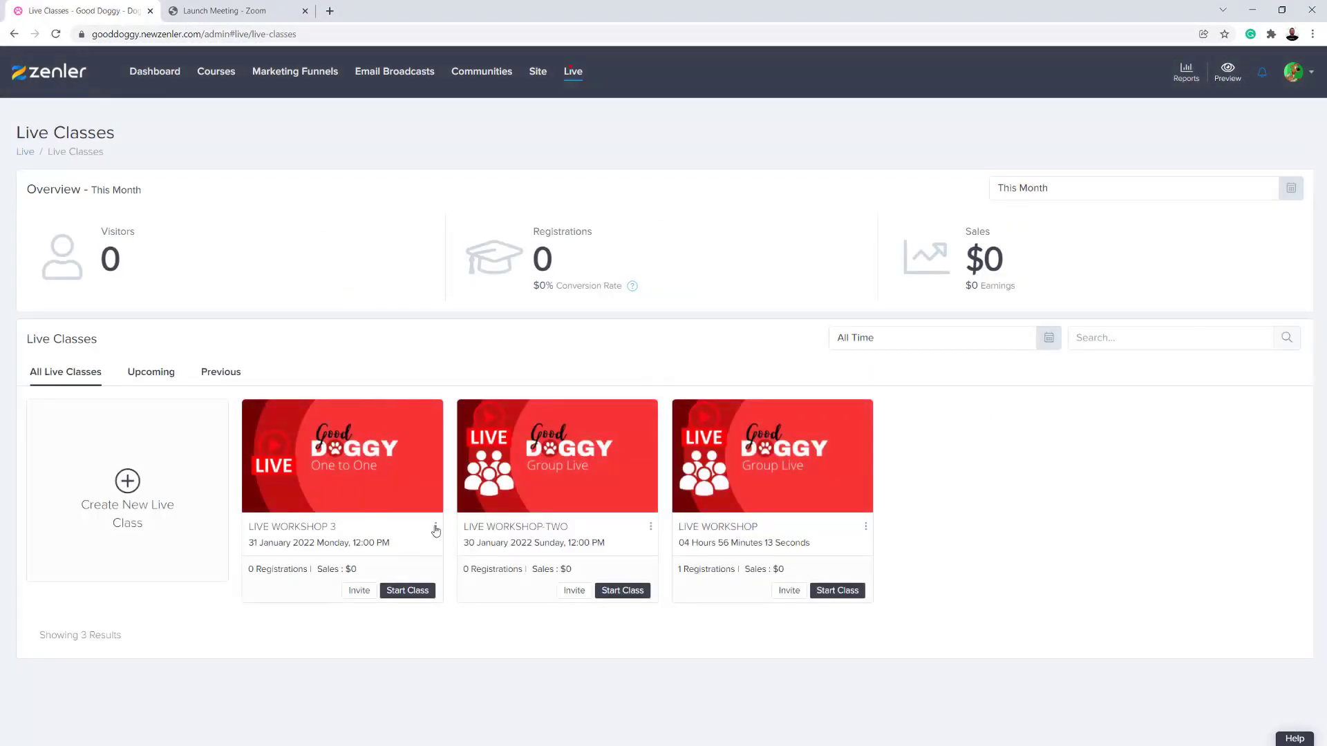
click(435, 527)
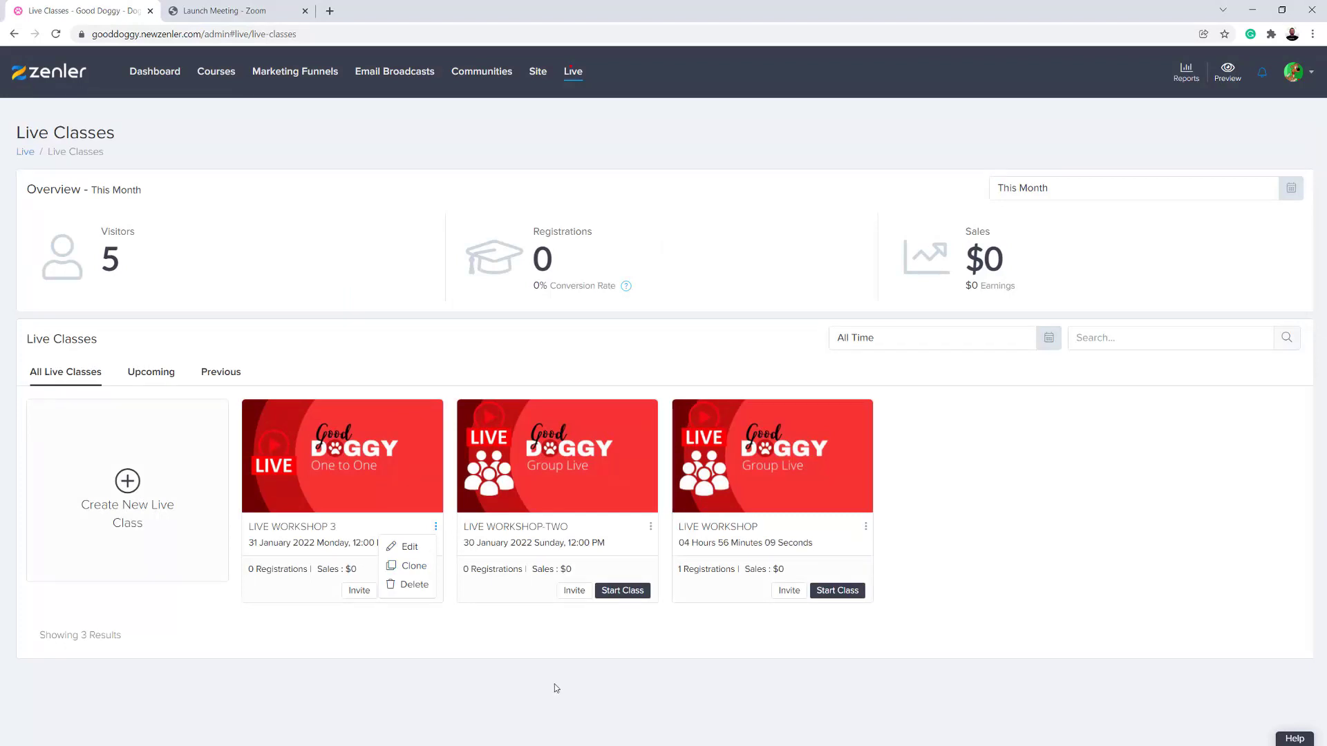
click(599, 671)
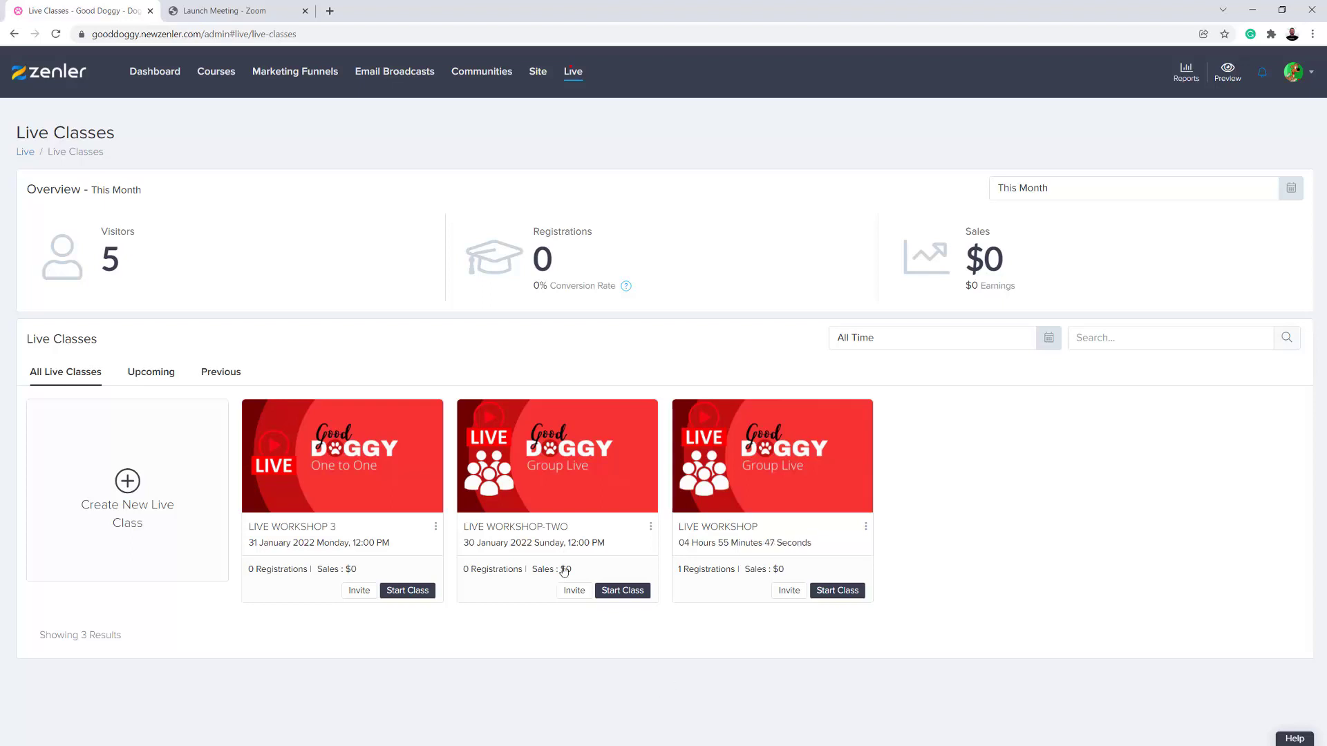
- Go to Live Interactive Webinars and open the Test2 webinar's edit page to view its details
click(25, 152)
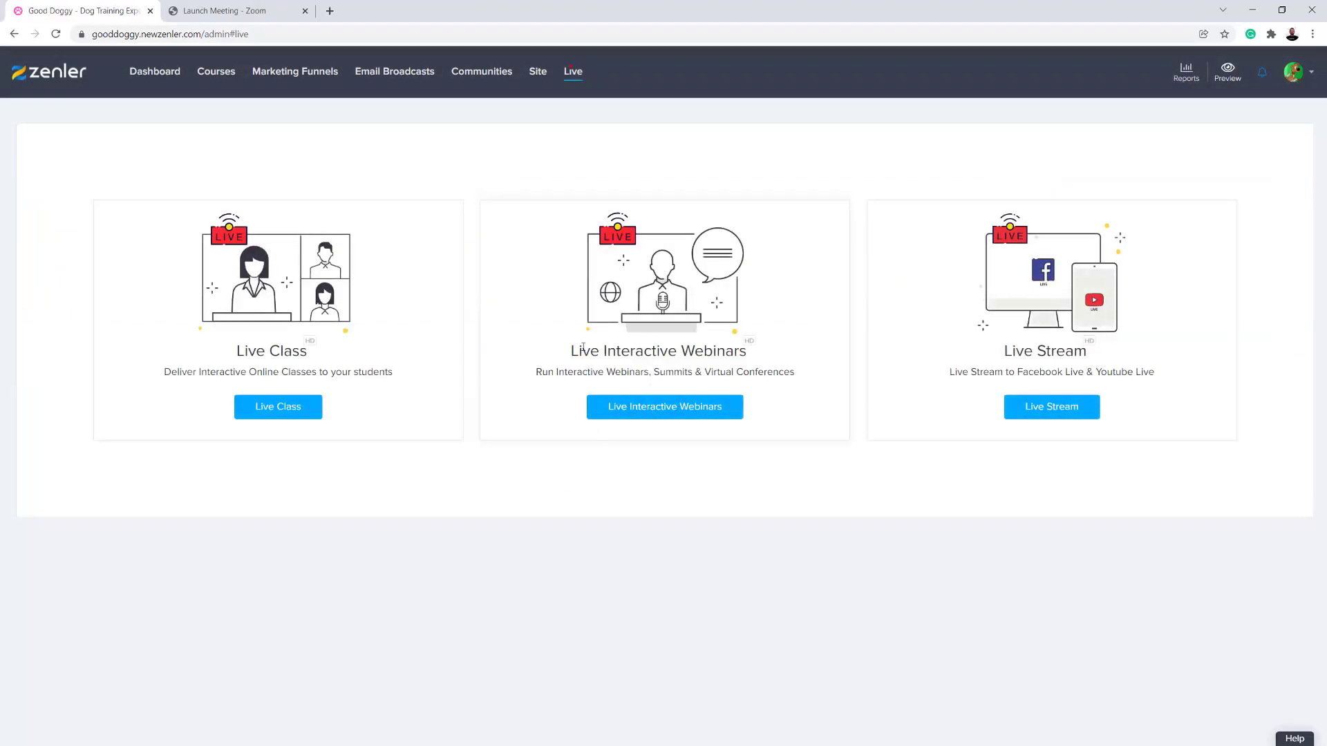
drag(572, 351, 752, 349)
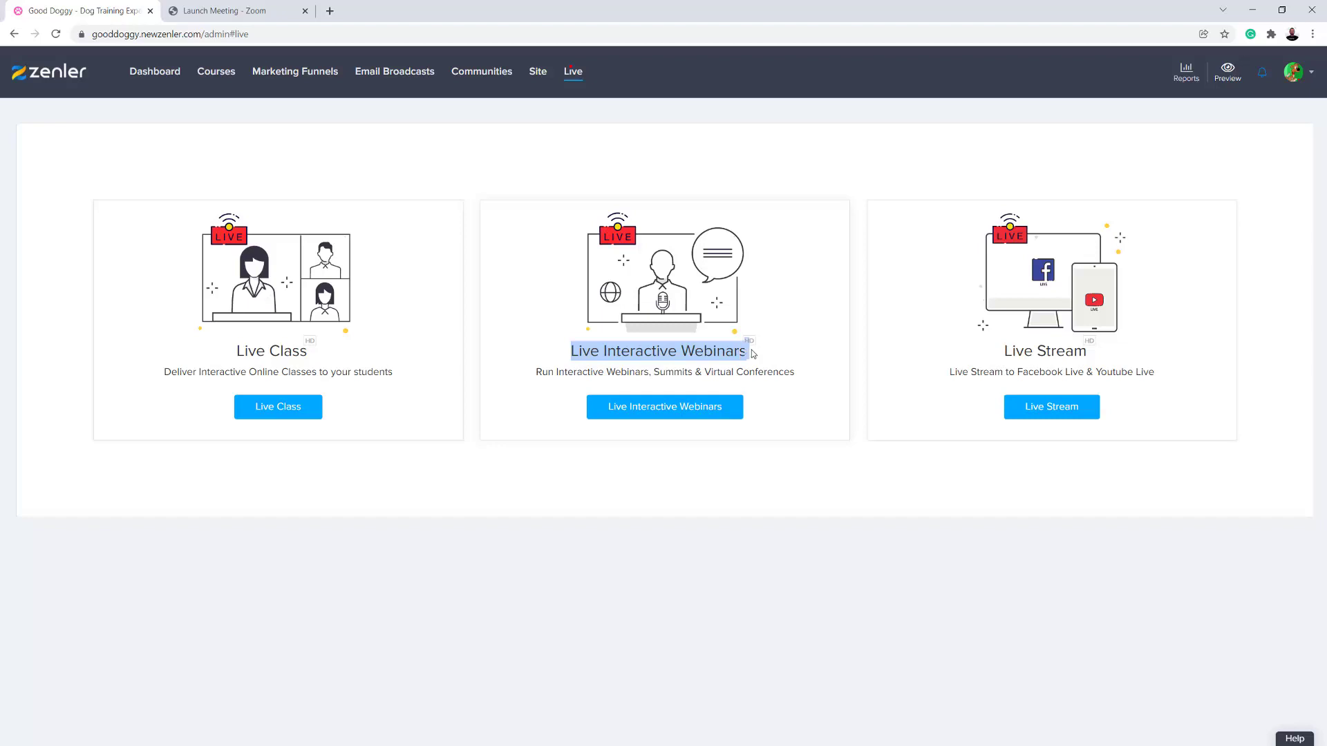
click(772, 467)
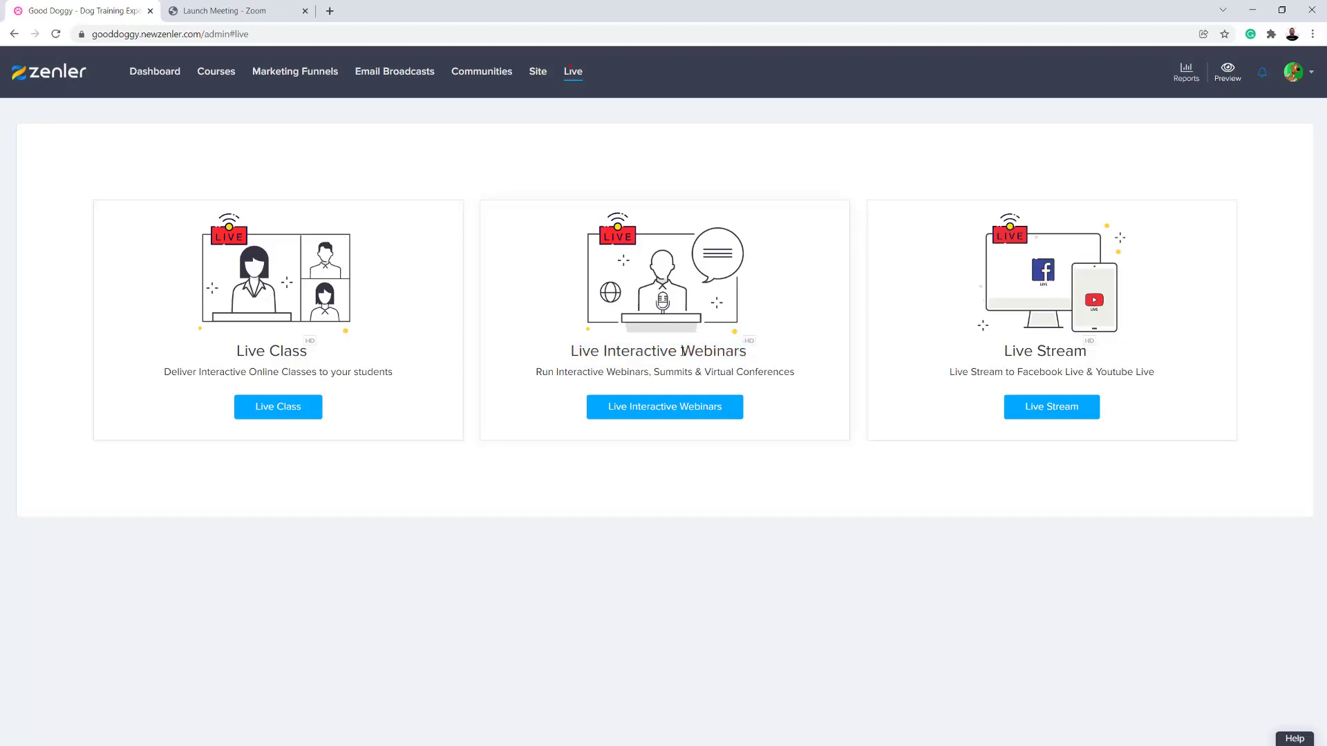
click(684, 409)
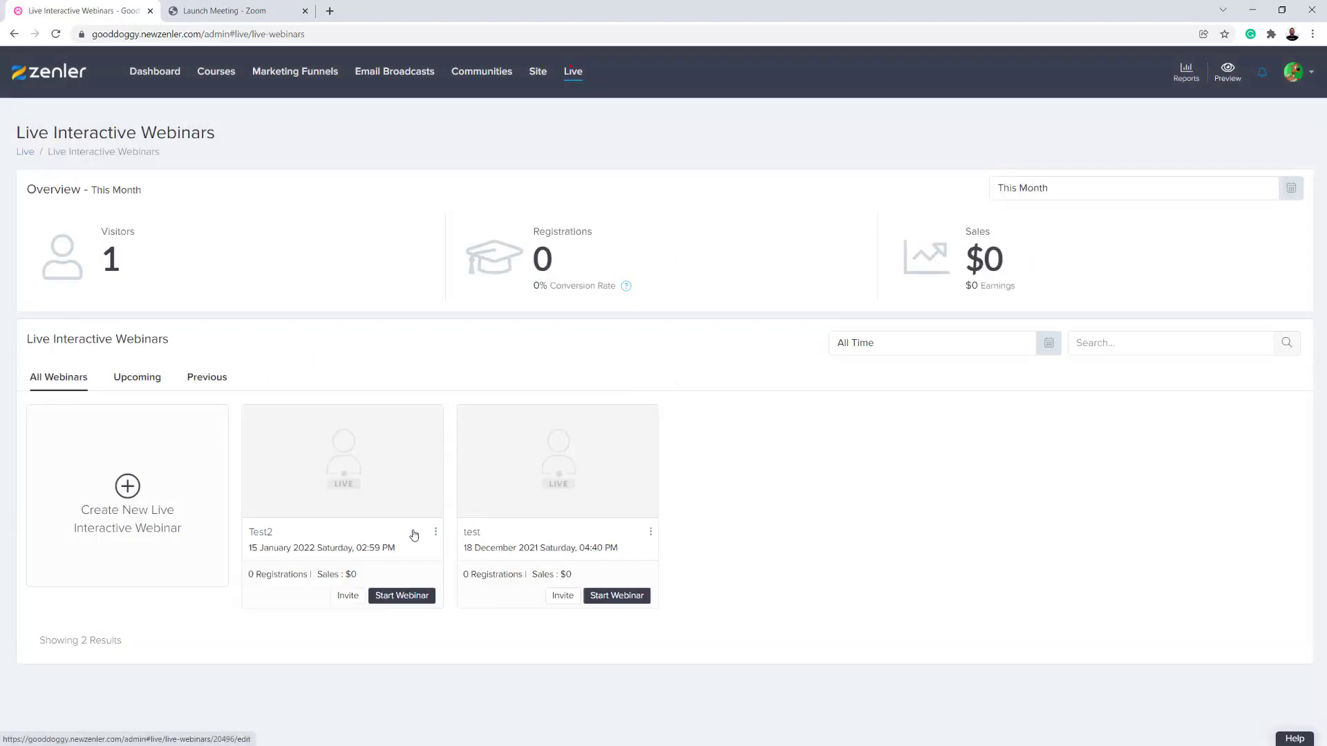
click(436, 532)
click(409, 552)
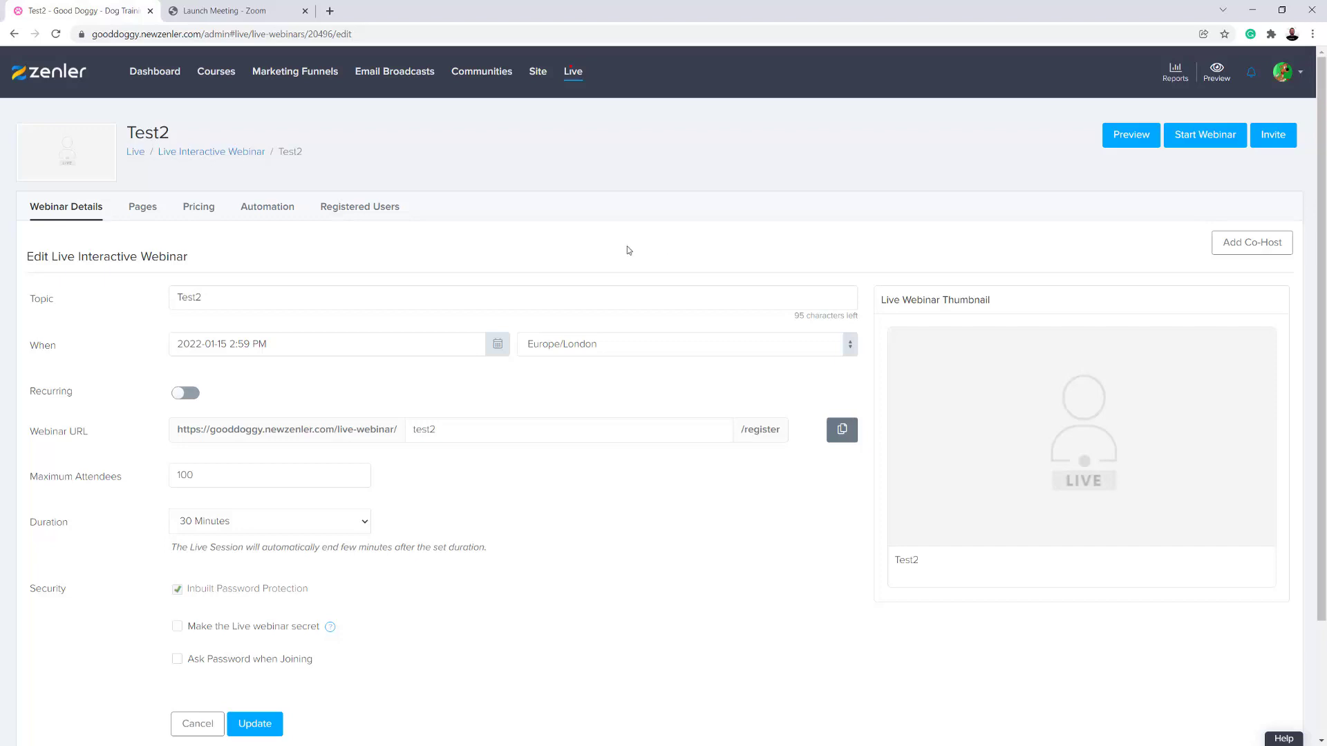
- View the Tutorials school's live classes and preview the course access page of Marketing your First Course Challenge
click(217, 78)
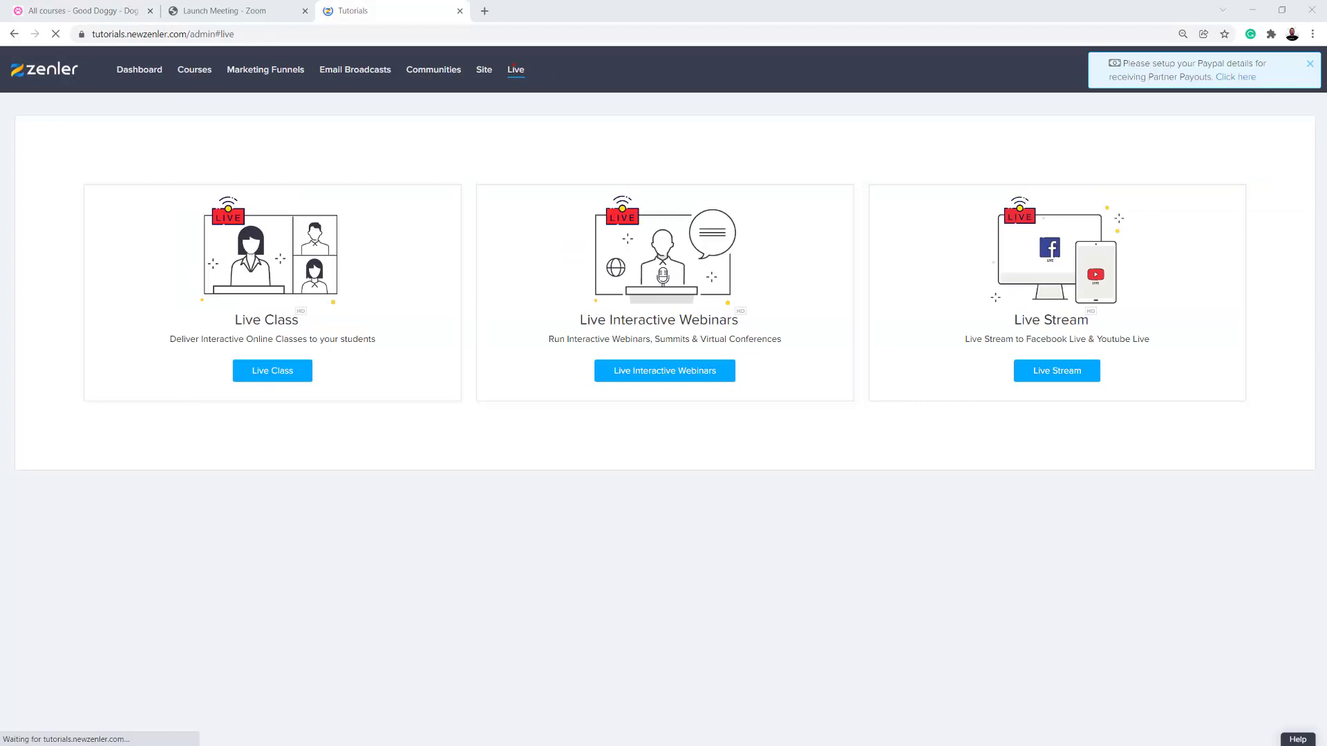
click(272, 375)
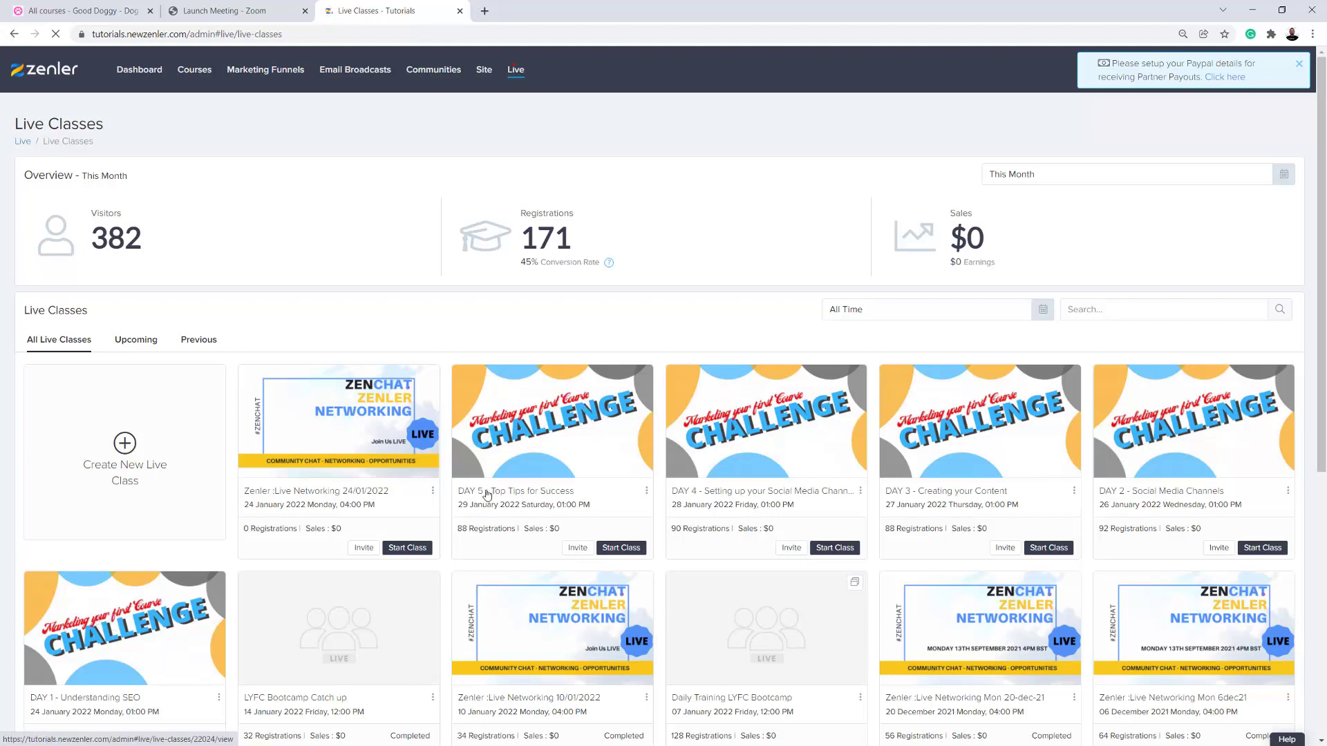
click(194, 72)
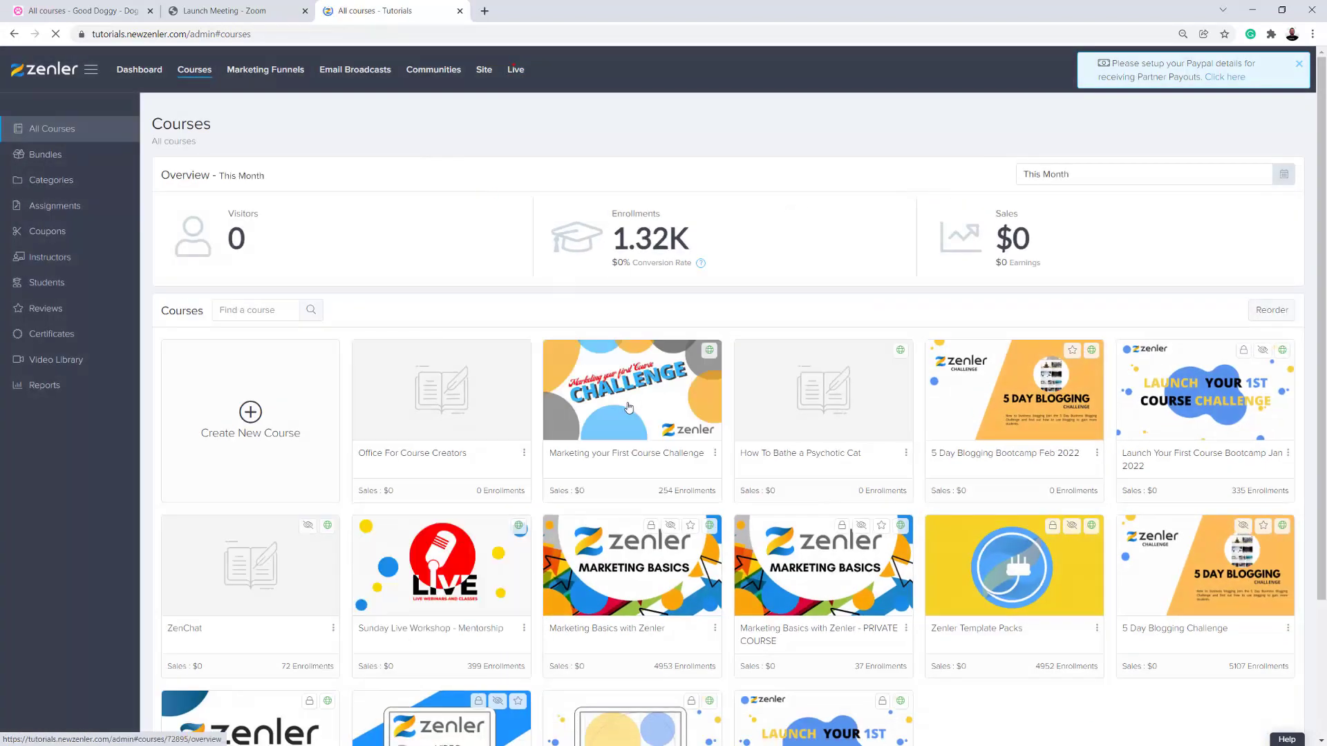
click(622, 406)
click(255, 192)
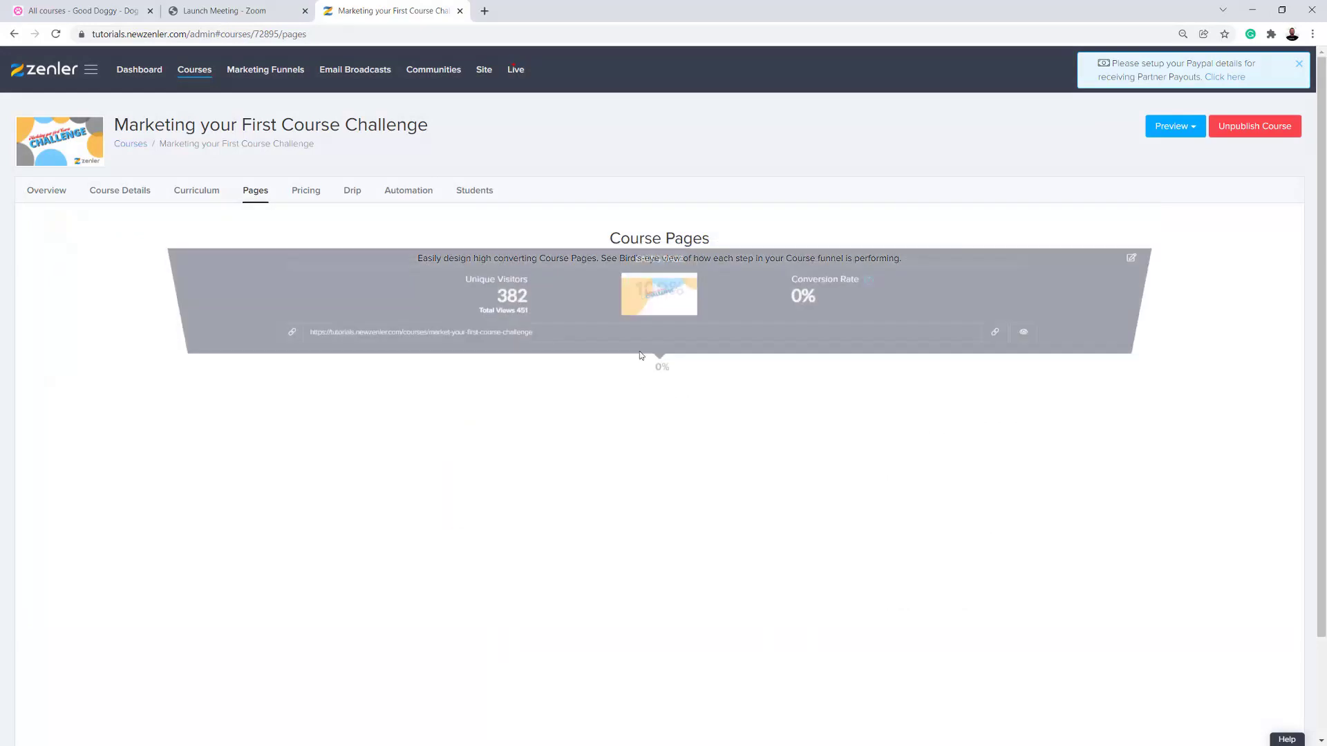
scroll(728, 449, down, 2)
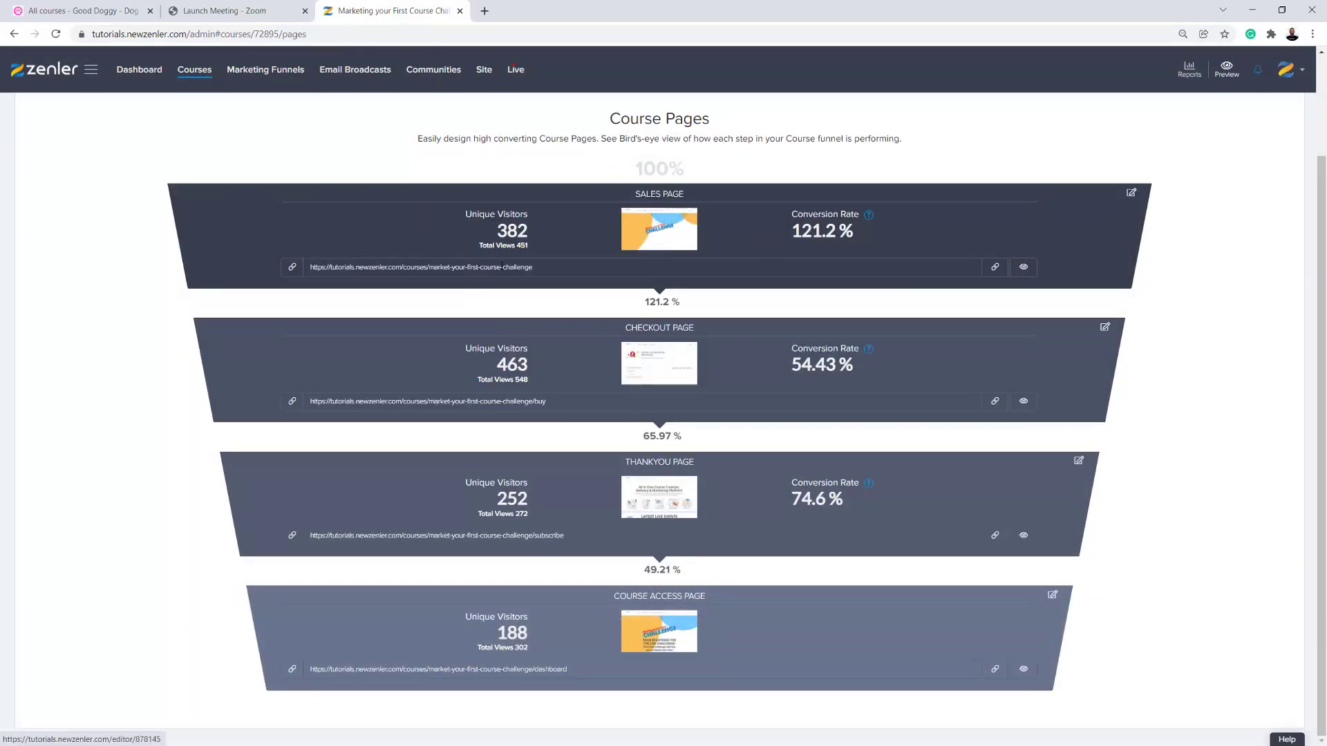
click(1023, 669)
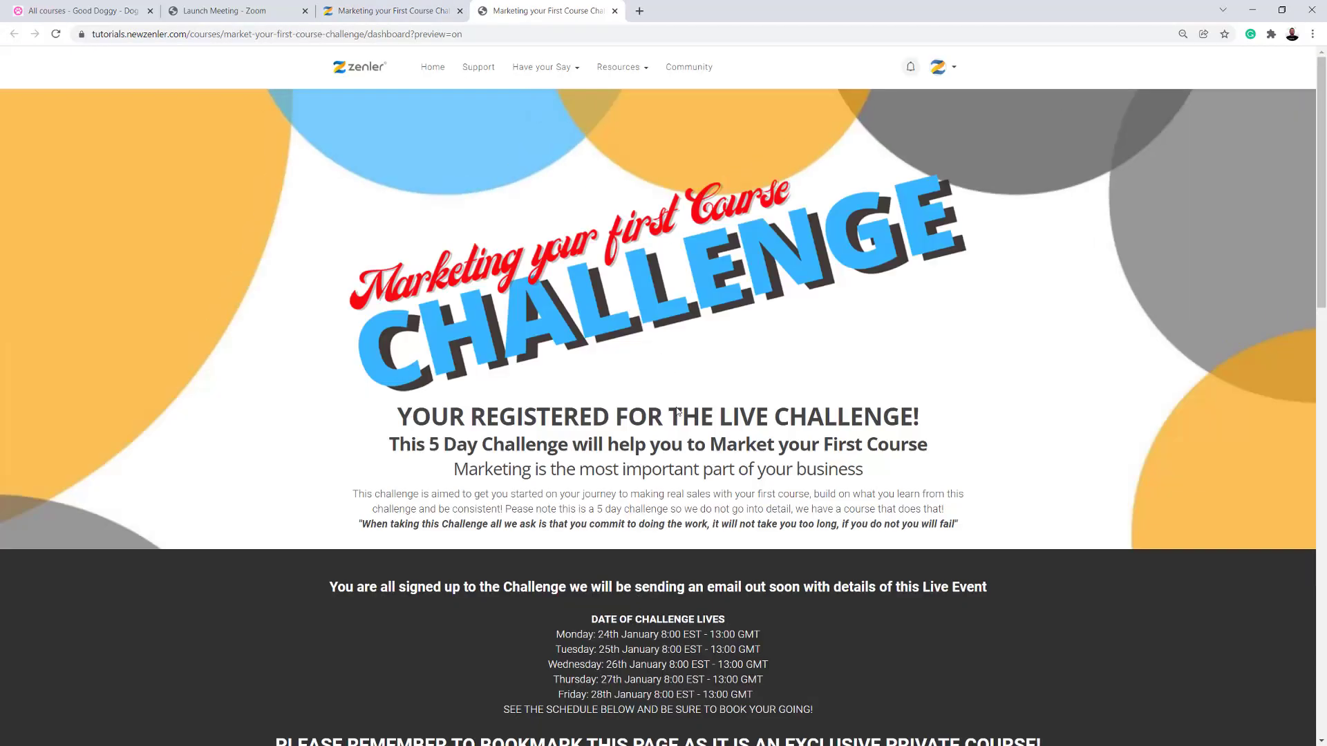
- Highlight the challenge live dates on the course access page and expand the DAY 1 to DAY 5 sections of the live schedule
scroll(405, 372, down, 3)
drag(592, 328, 799, 419)
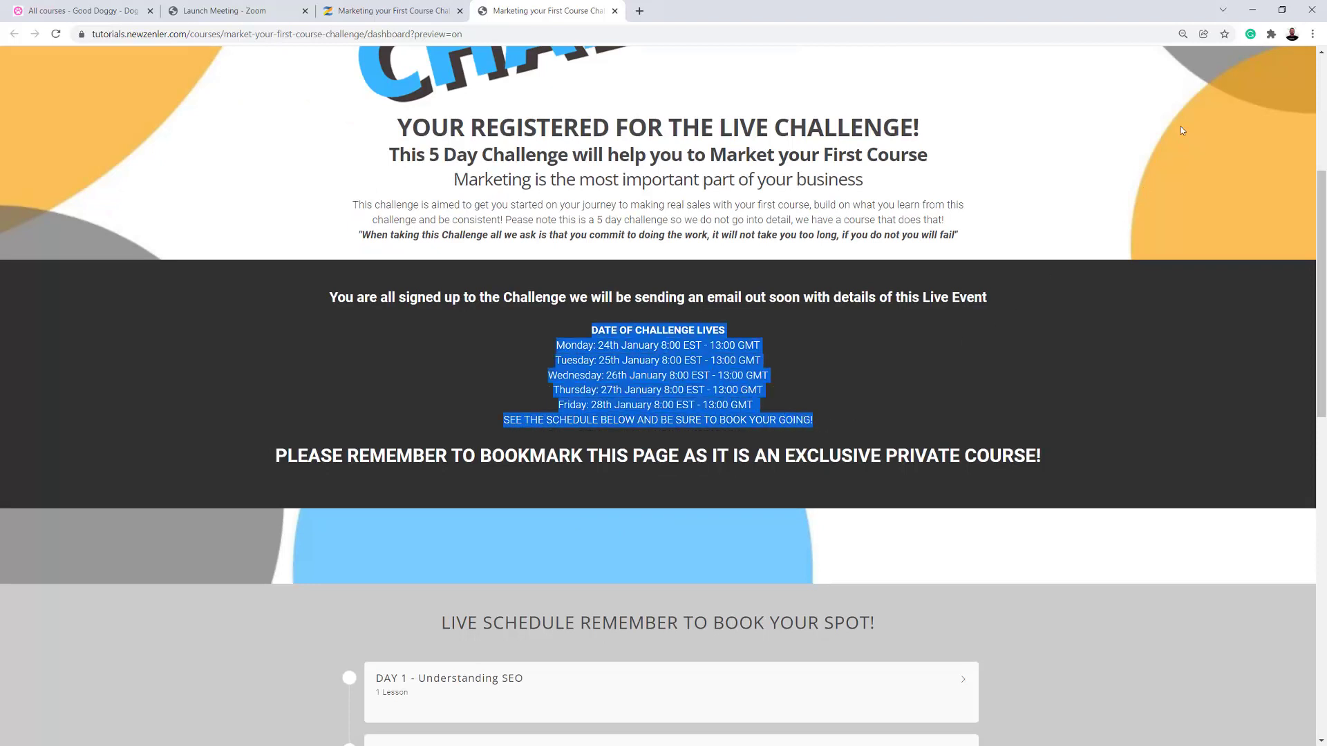
scroll(1071, 298, down, 3)
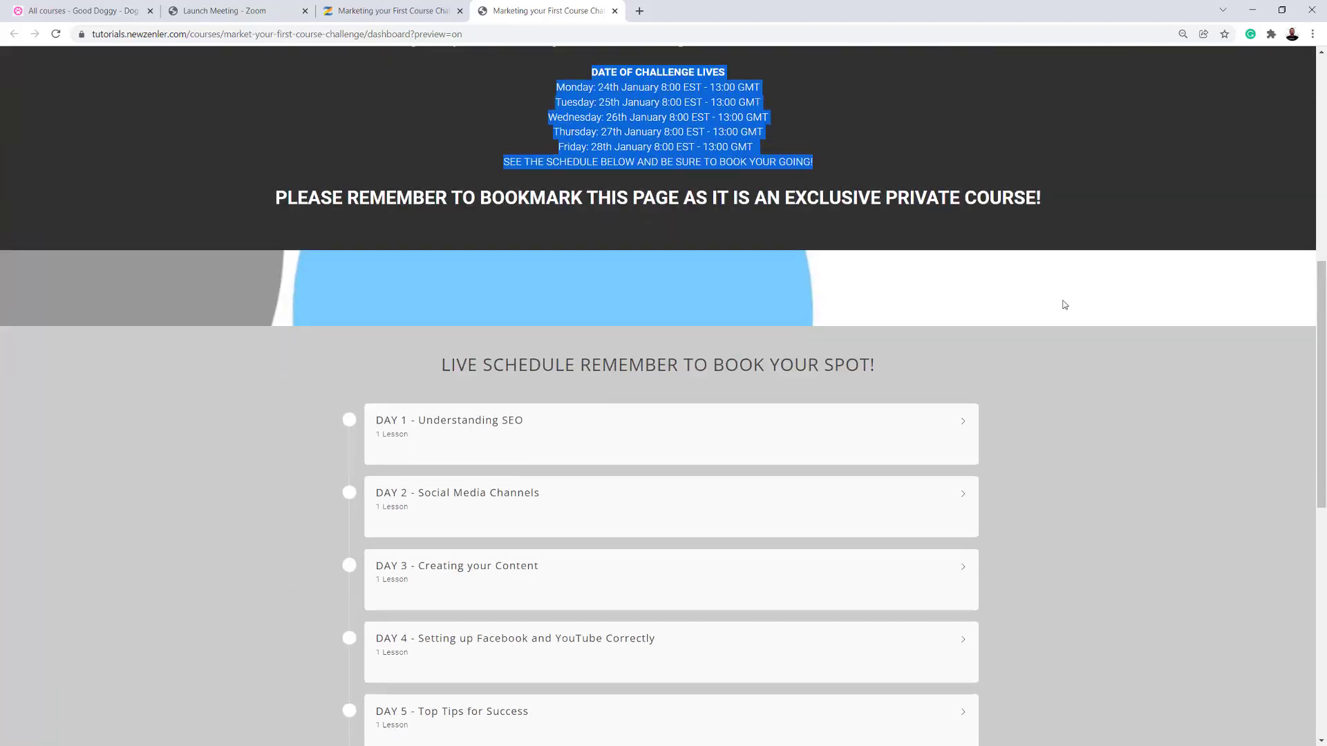
click(962, 426)
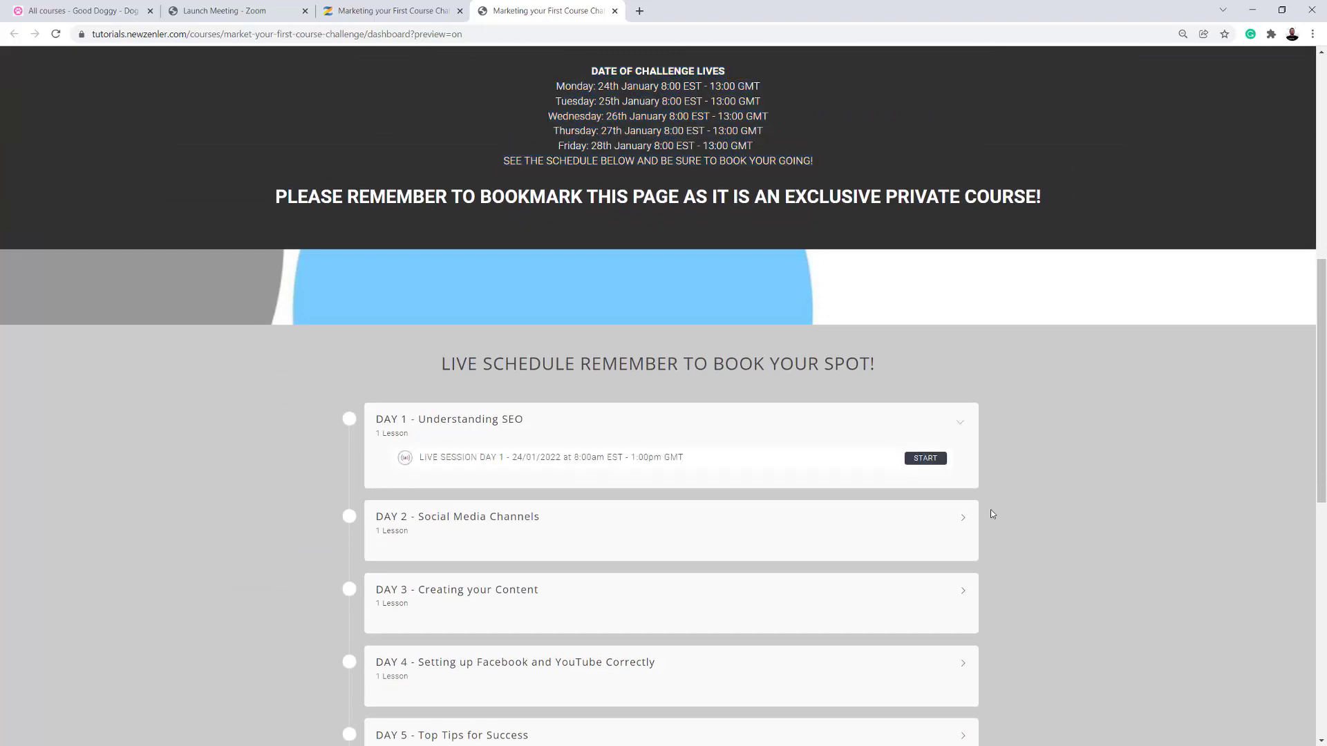
click(961, 523)
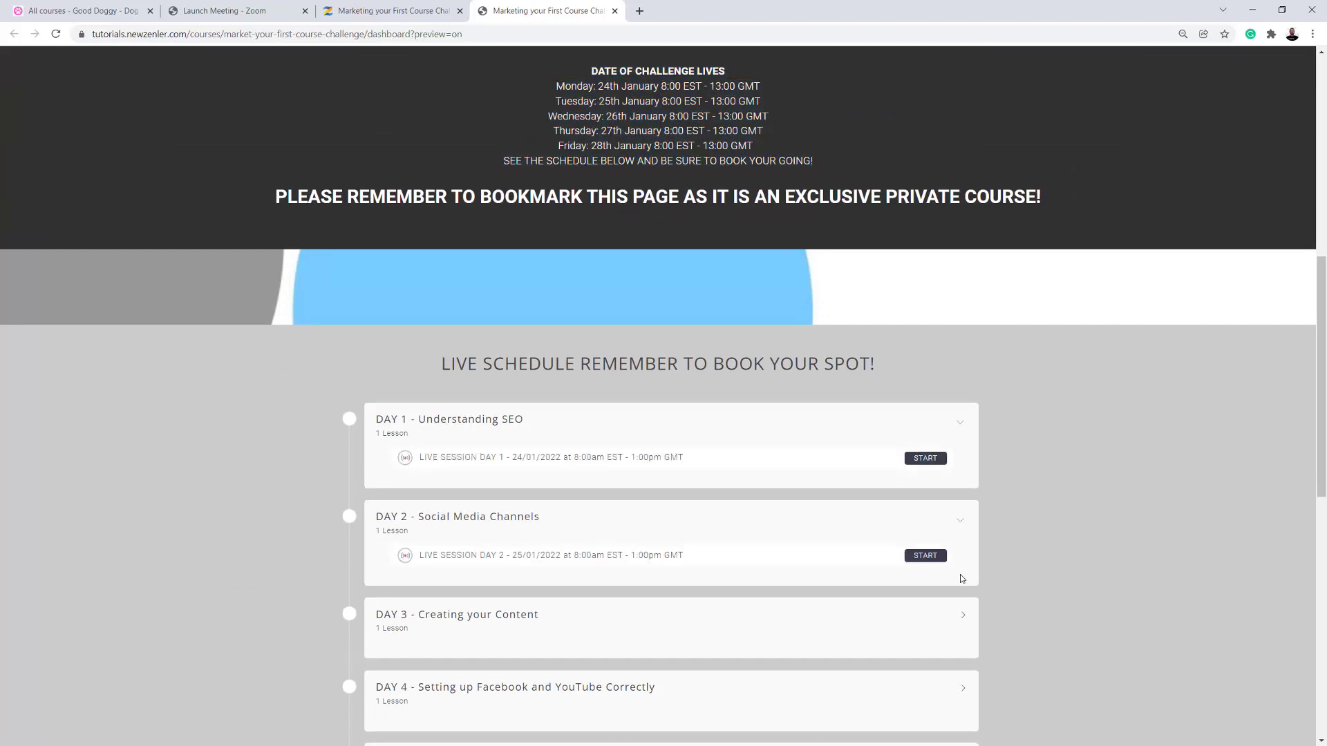
click(964, 618)
scroll(1036, 552, down, 3)
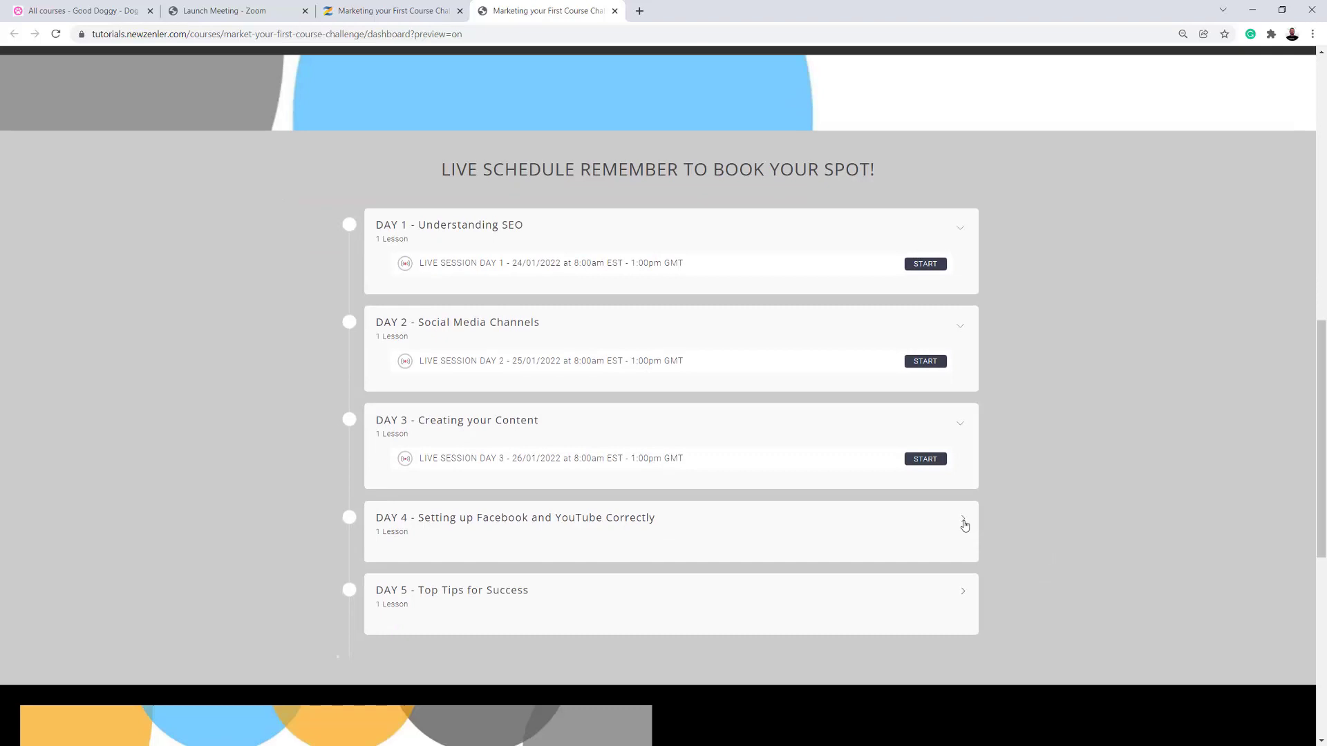
click(961, 523)
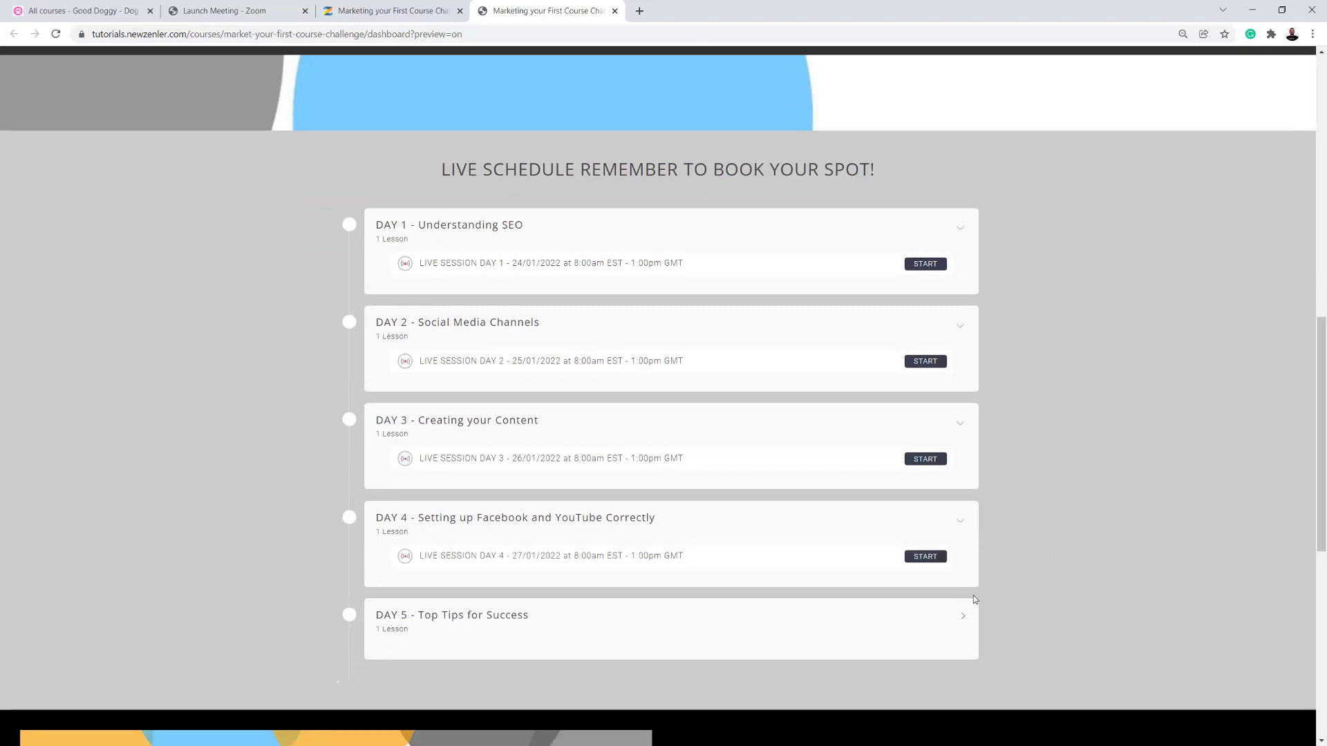
click(962, 616)
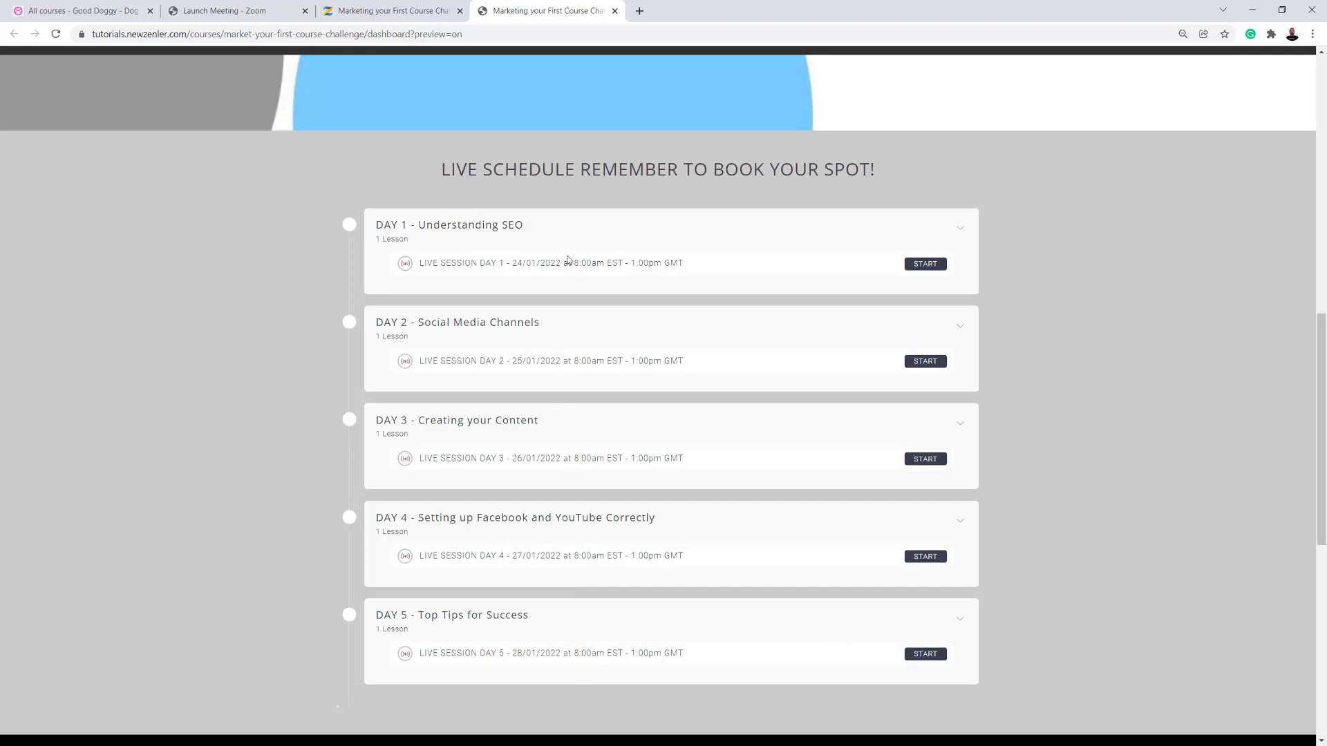
- Highlight the list of challenge dates again and open the LIVE SESSION DAY 1 lesson from the schedule
scroll(776, 345, up, 5)
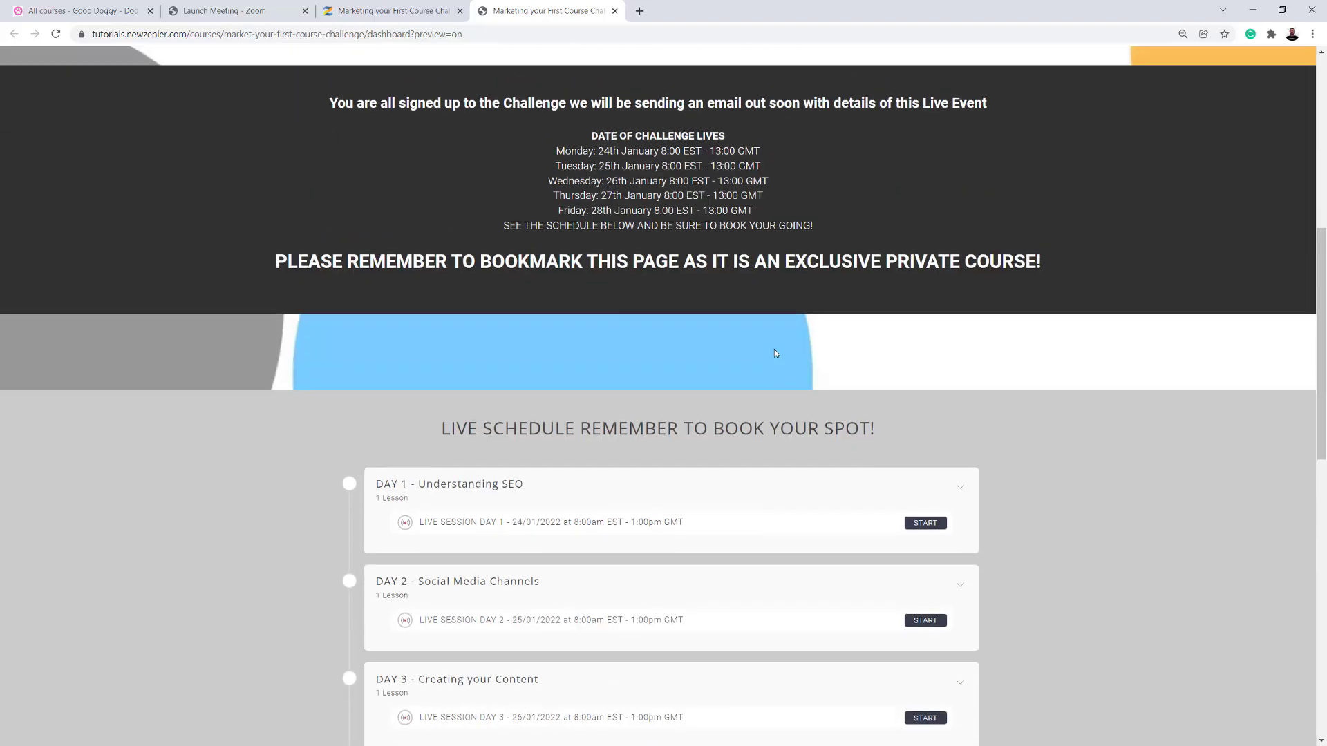
drag(593, 267, 804, 355)
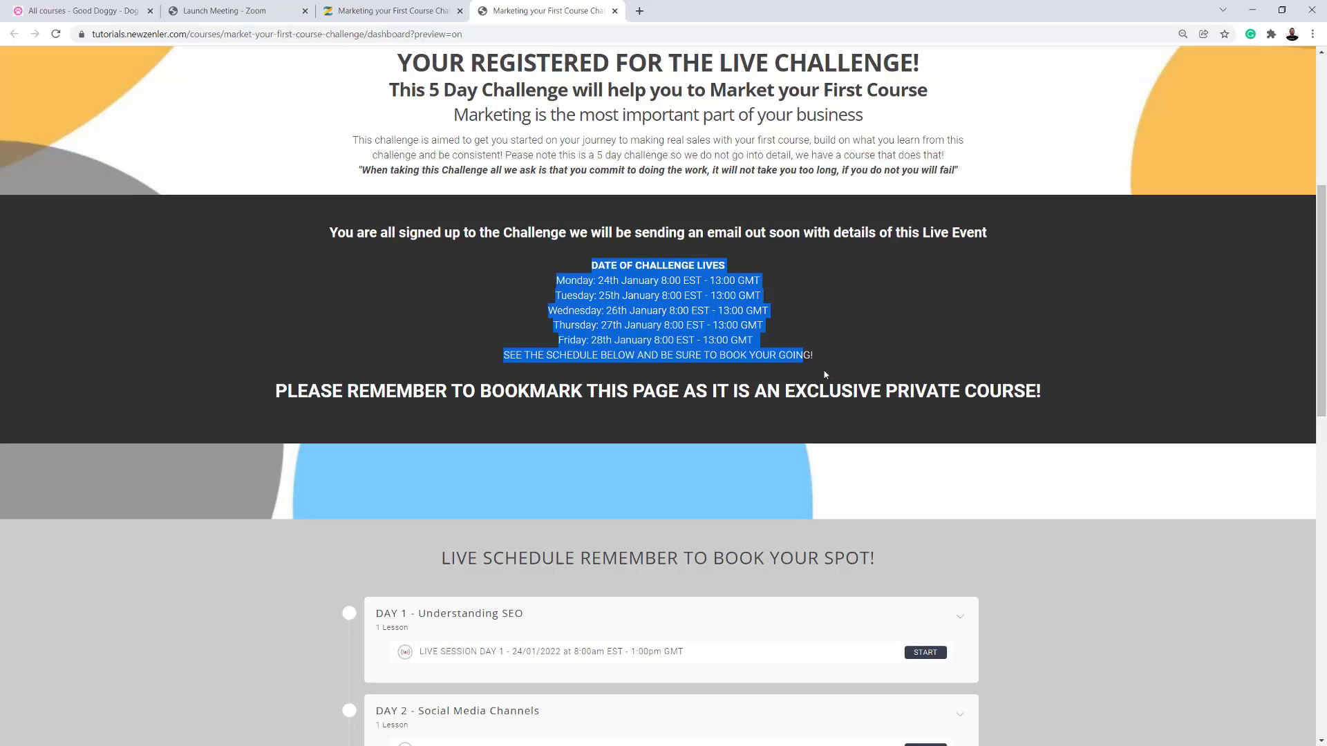
scroll(824, 374, down, 2)
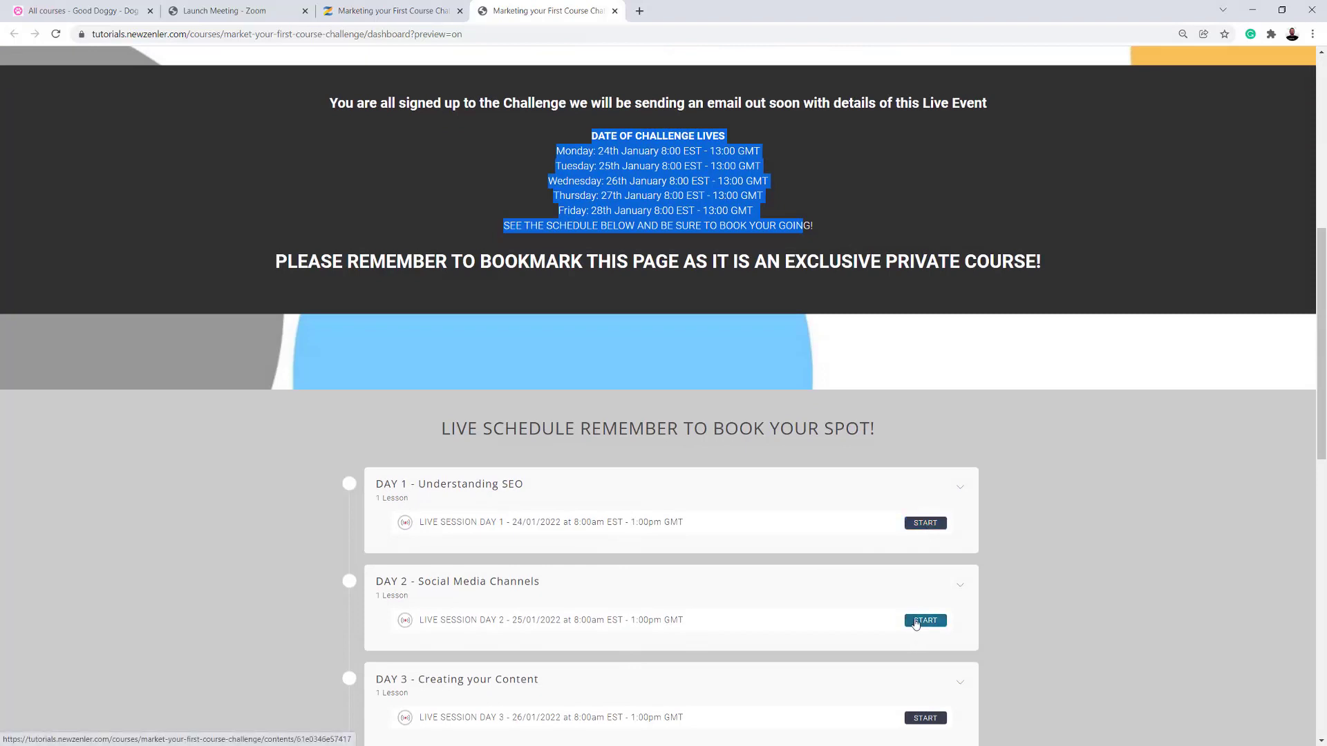
click(923, 525)
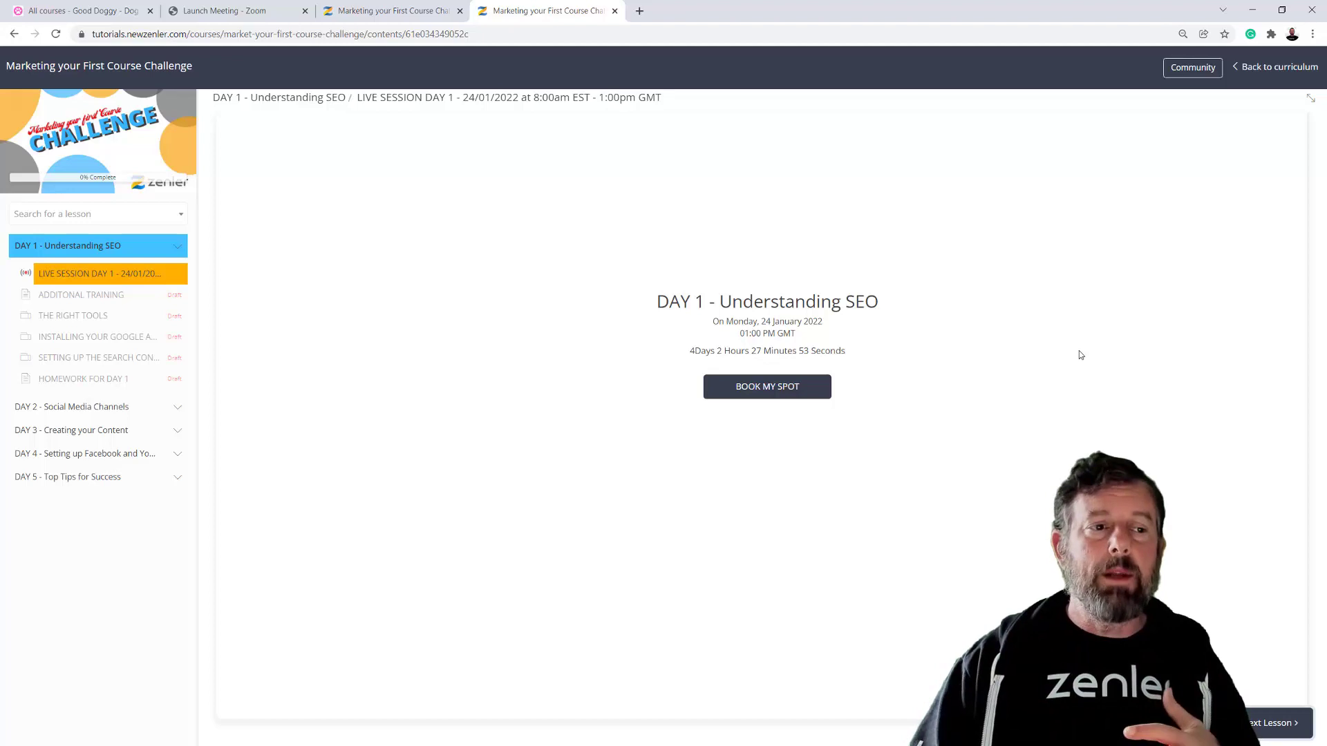
- Return to the Good Doggy school, open the LIVE WORKSHOP 3 live class pages and highlight the register page URL
click(83, 10)
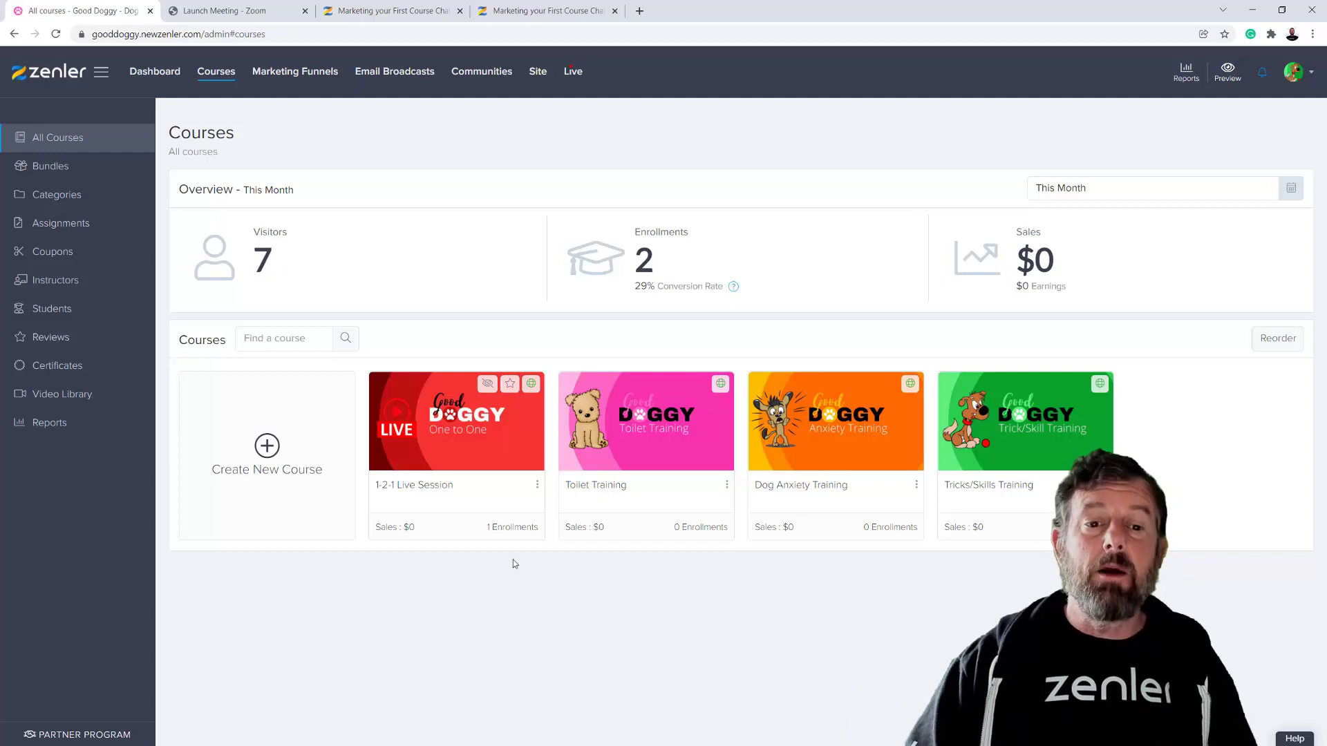
click(578, 76)
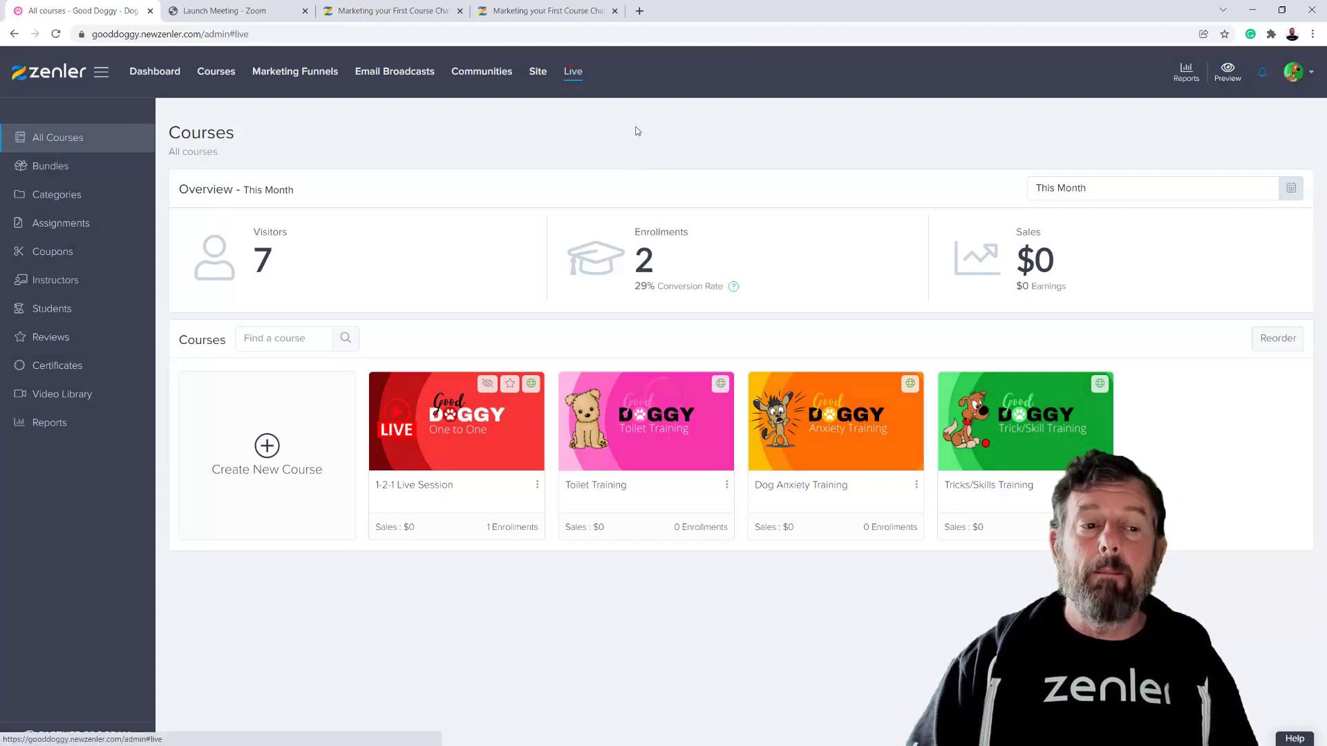
click(278, 406)
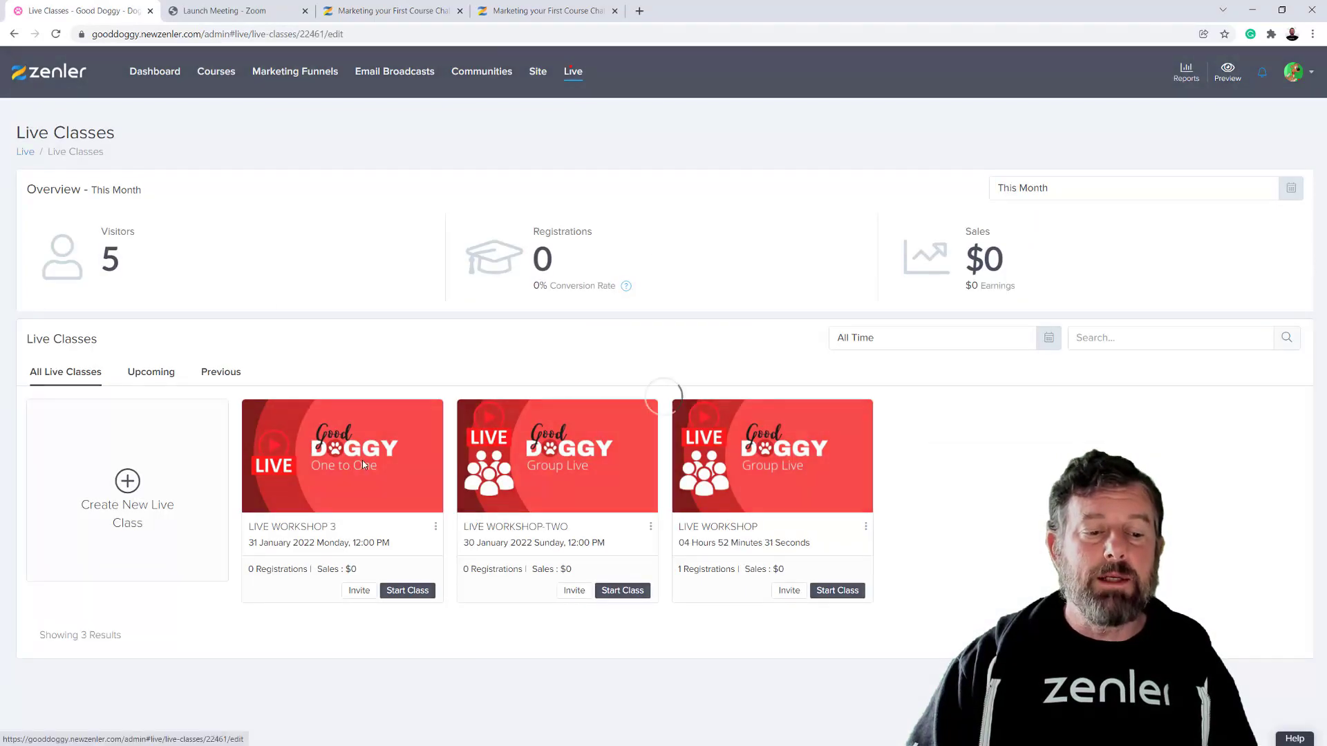
click(369, 442)
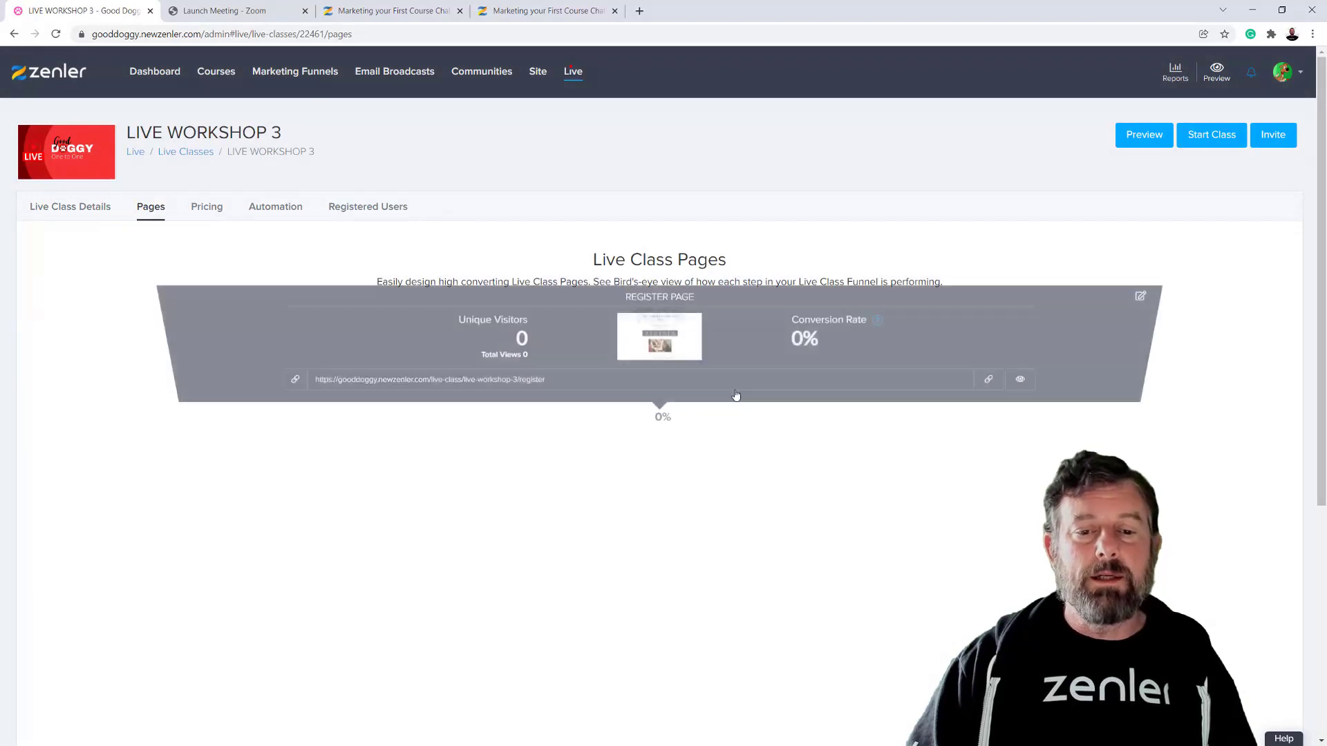
drag(589, 423, 197, 448)
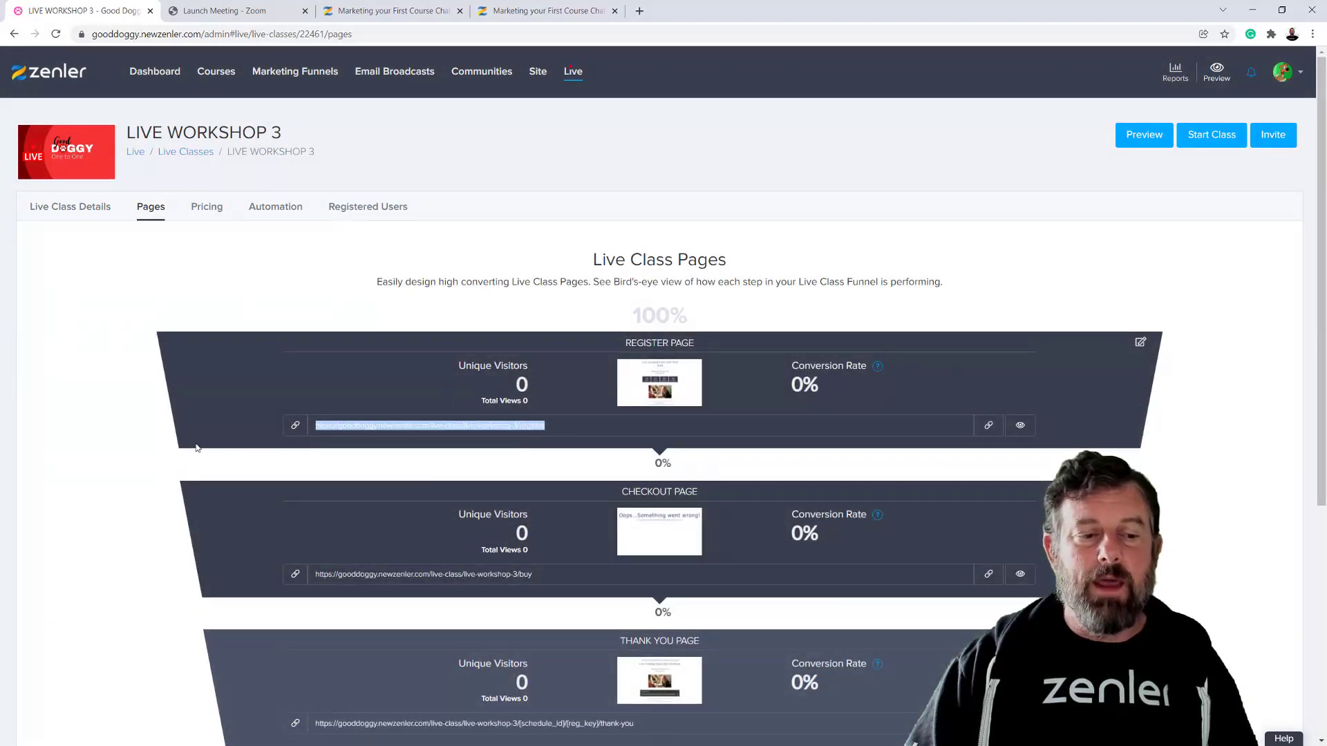